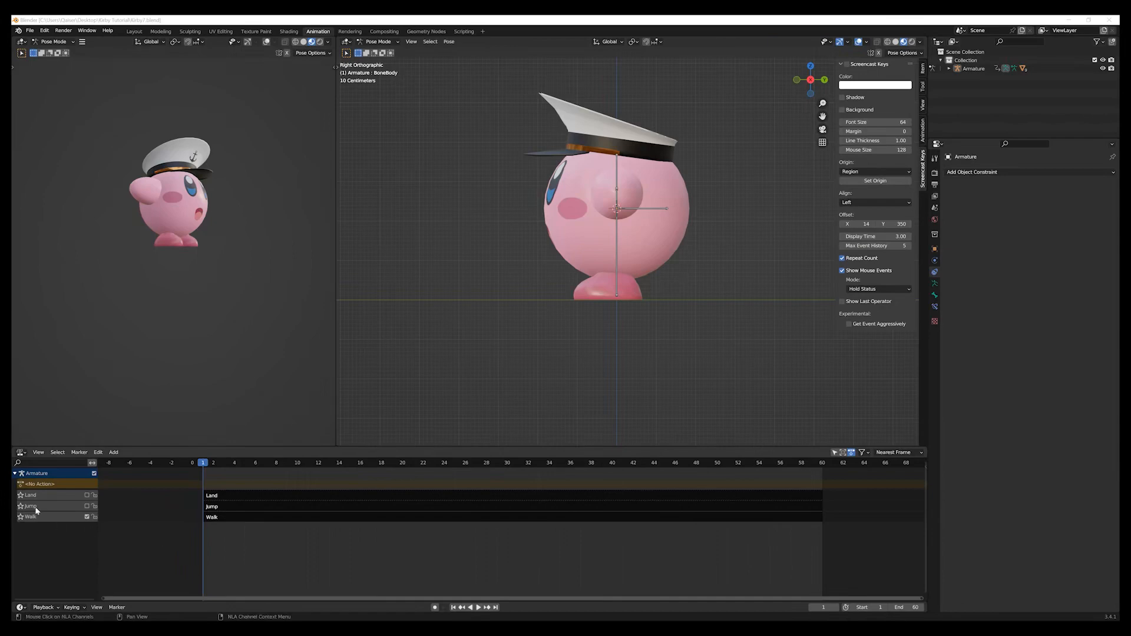
# Switch the animation editor to the Action Editor and create a new action named "Get Hit".
pyautogui.click(21, 452)
pyautogui.click(129, 476)
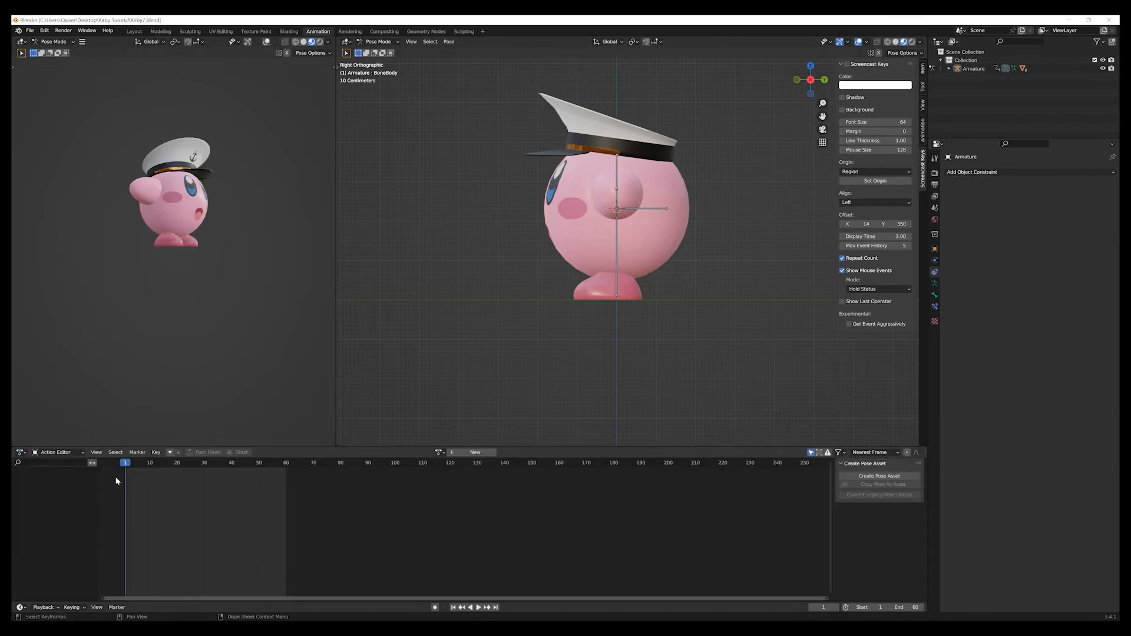
pyautogui.click(469, 454)
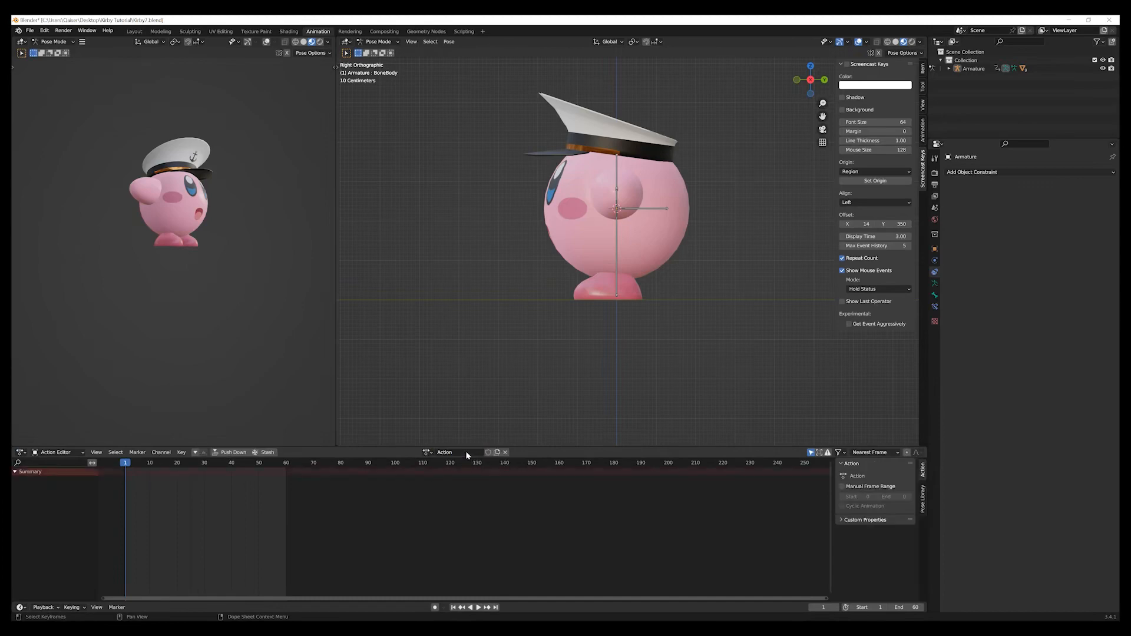
pyautogui.doubleClick(466, 450)
pyautogui.write('Get Hit')
pyautogui.press('Return')
# Insert a Rotation keyframe for both arm bones at frame 1.
pyautogui.moveTo(572, 275); pyautogui.dragTo(649, 286, button='middle')
pyautogui.press('KP_1')
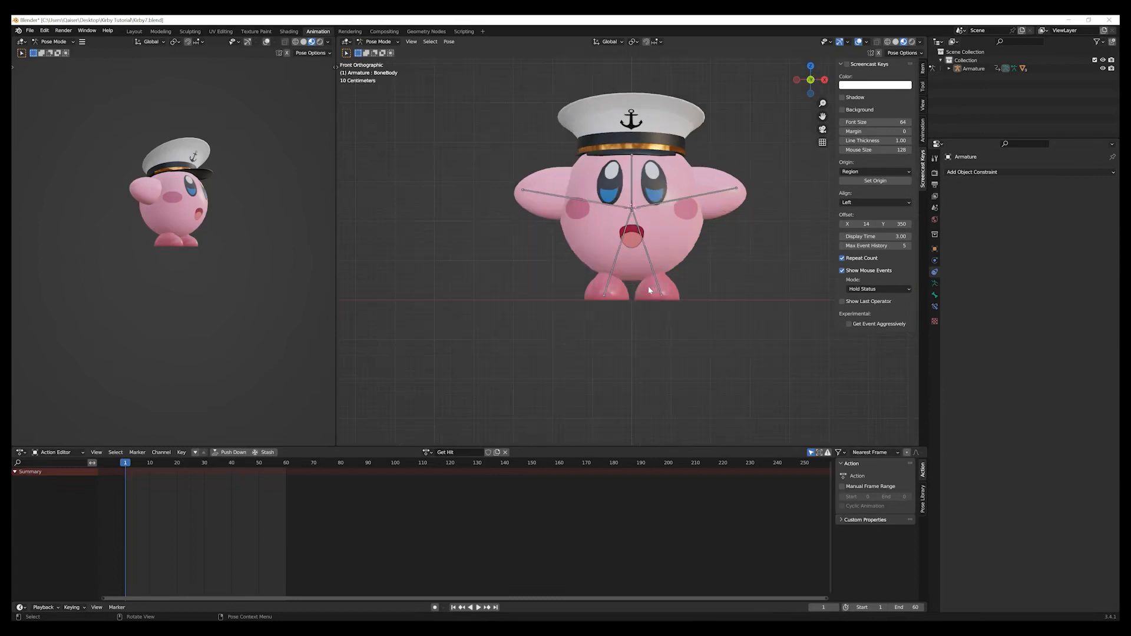
pyautogui.click(608, 206)
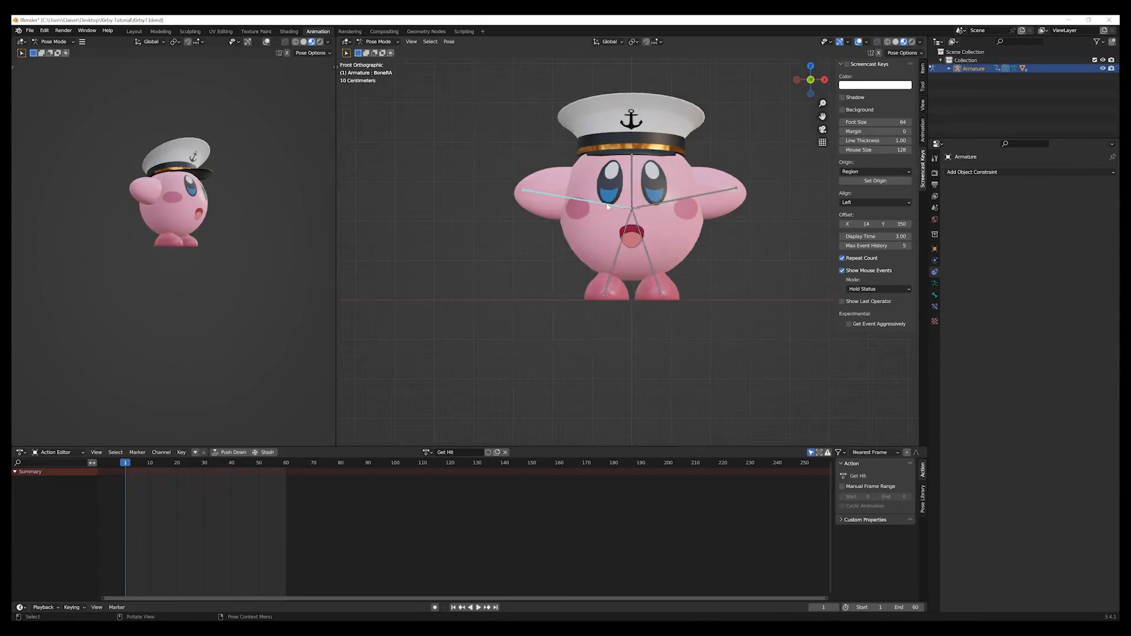
pyautogui.keyDown('shift'); pyautogui.click(682, 203); pyautogui.keyUp('shift')
pyautogui.press('i')
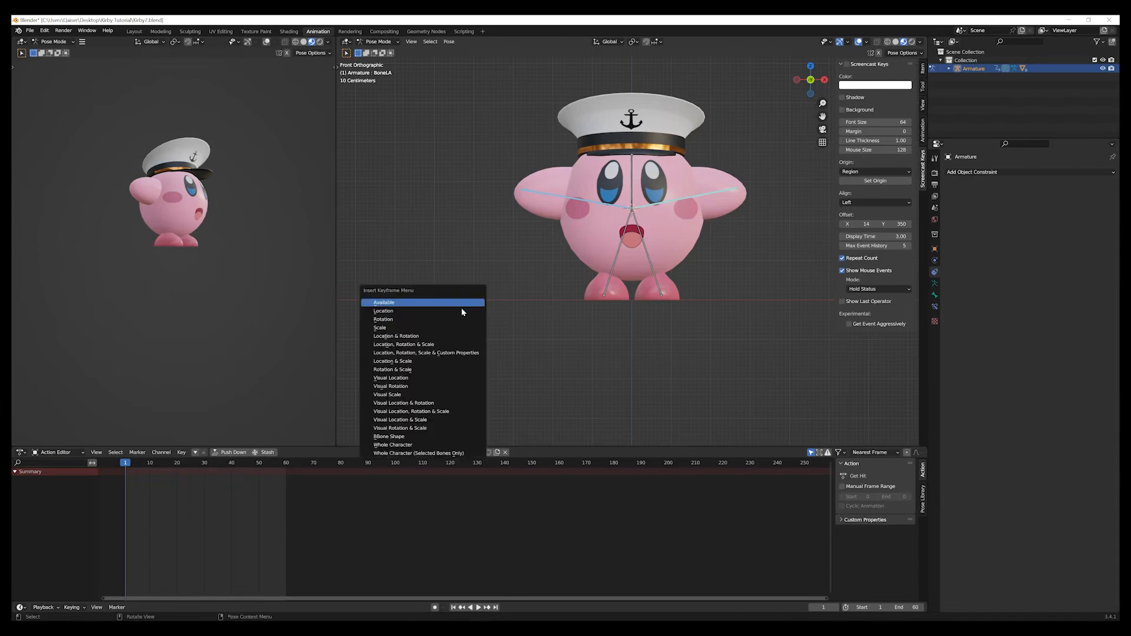
pyautogui.click(464, 320)
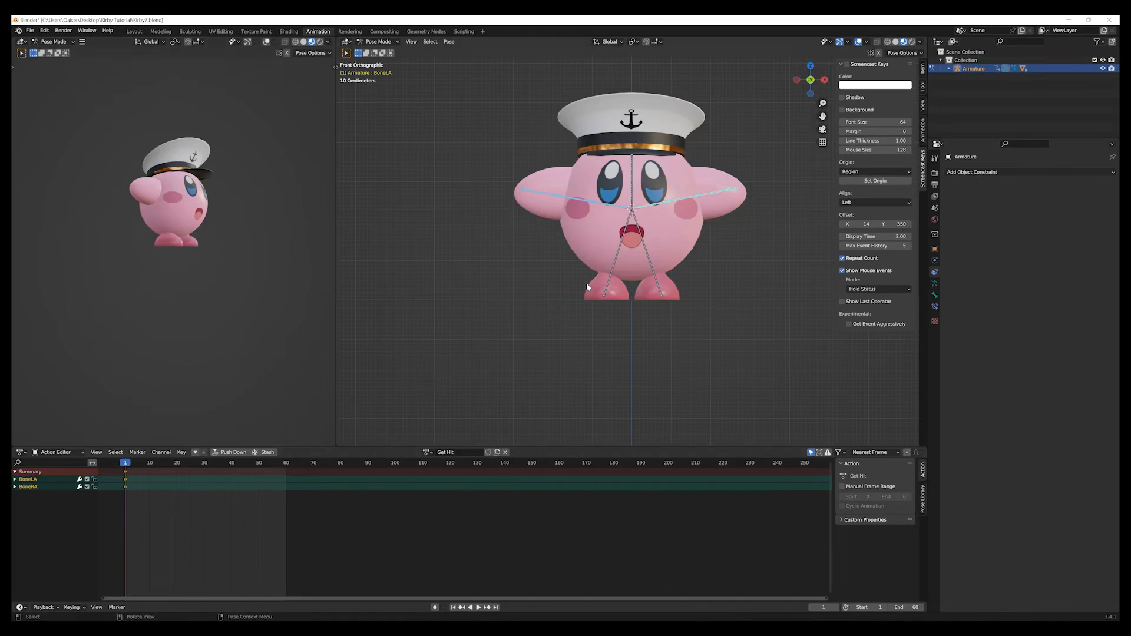
# Insert a Rotation keyframe for both foot bones at frame 1.
pyautogui.click(609, 284)
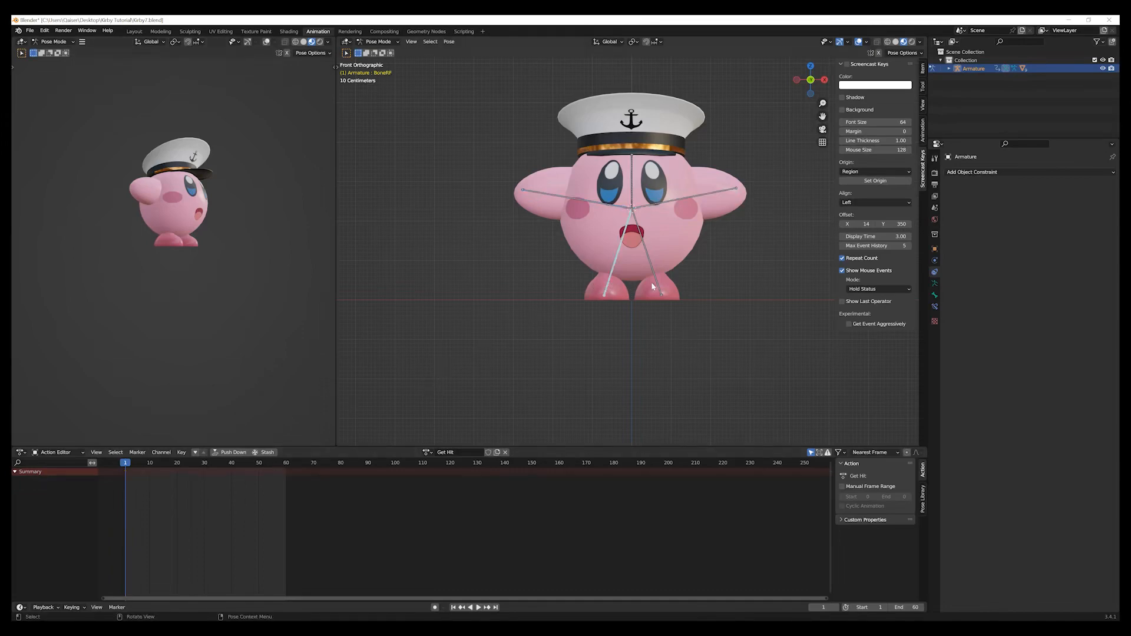
pyautogui.keyDown('shift'); pyautogui.click(654, 283); pyautogui.keyUp('shift')
pyautogui.press('i')
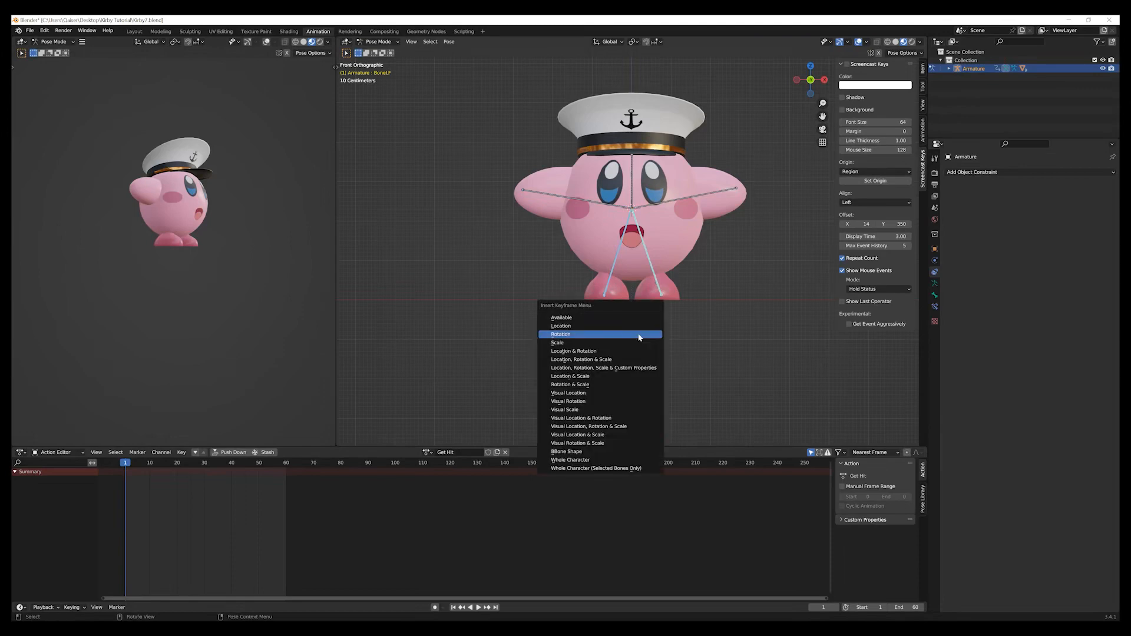
pyautogui.click(640, 336)
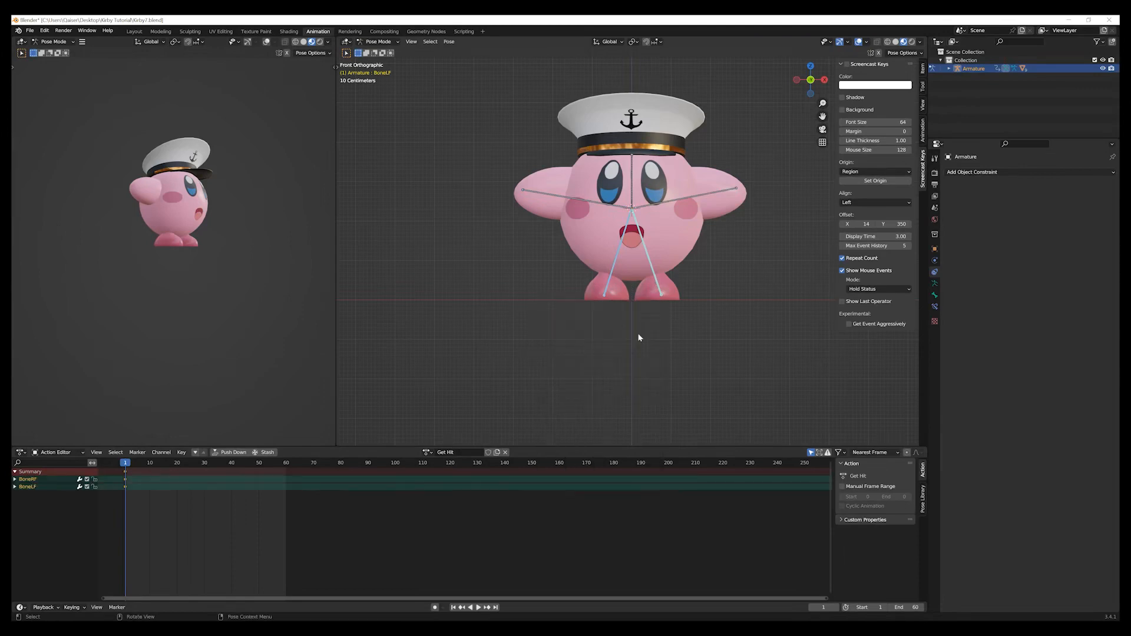
# Insert a Location & Rotation keyframe for the upright bone running up to the hat at frame 1.
pyautogui.moveTo(675, 338); pyautogui.dragTo(610, 354, button='middle')
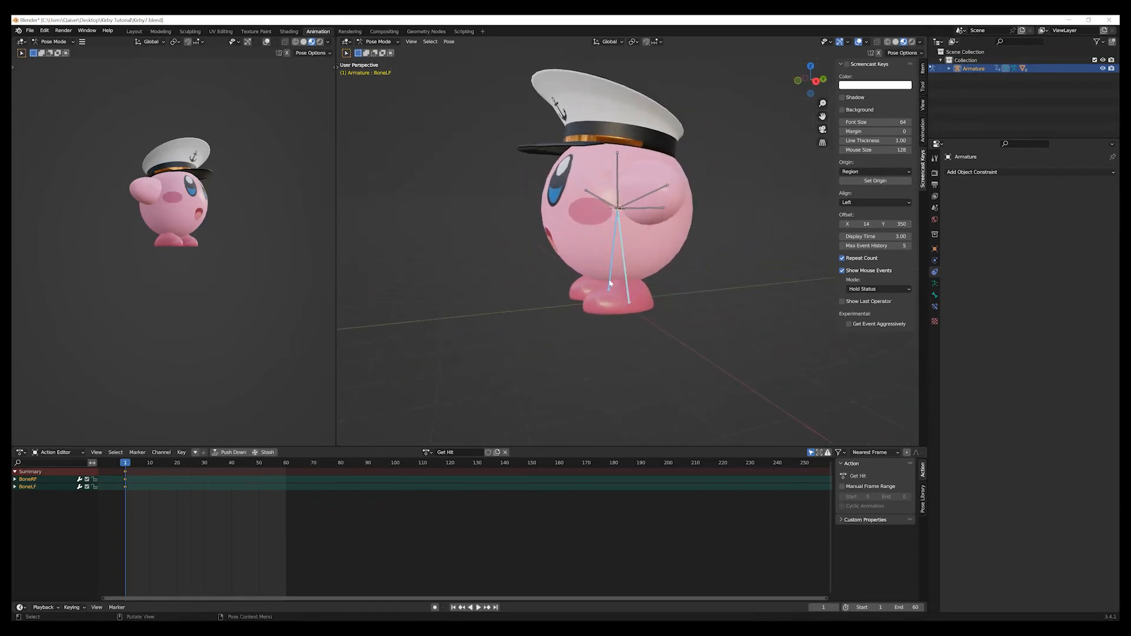
pyautogui.click(619, 177)
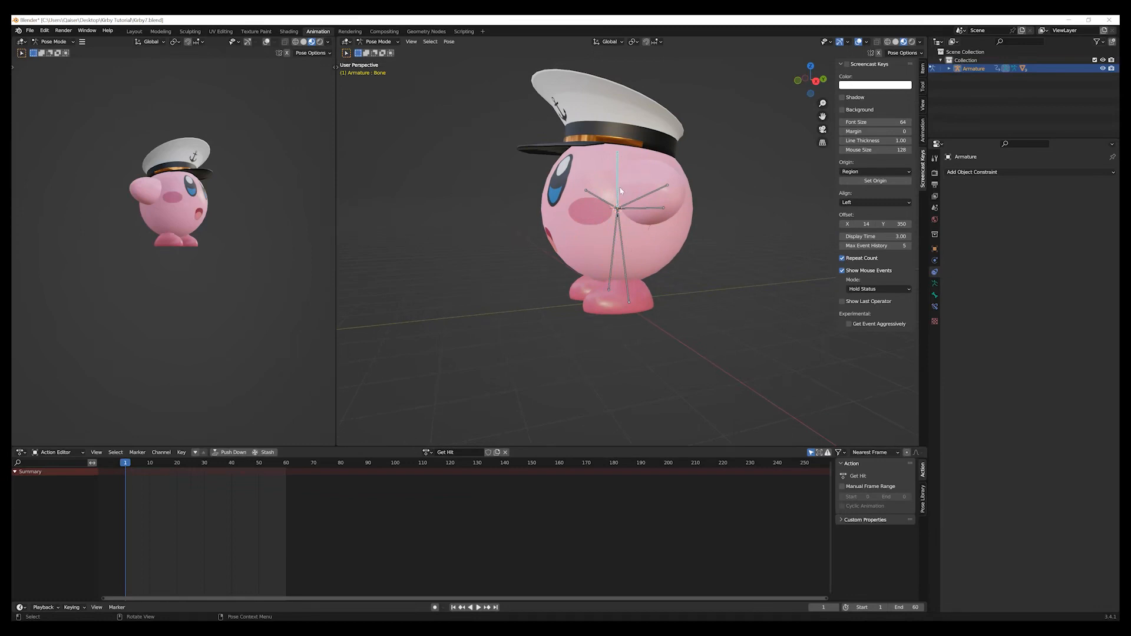
pyautogui.moveTo(587, 414); pyautogui.dragTo(602, 393, button='middle')
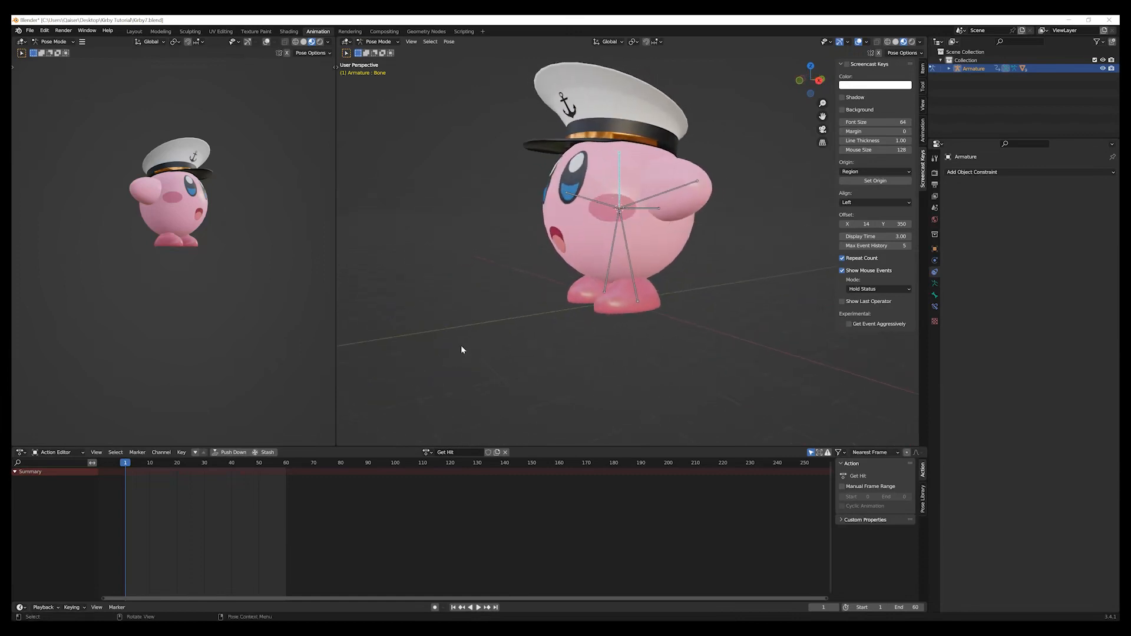
pyautogui.press('i')
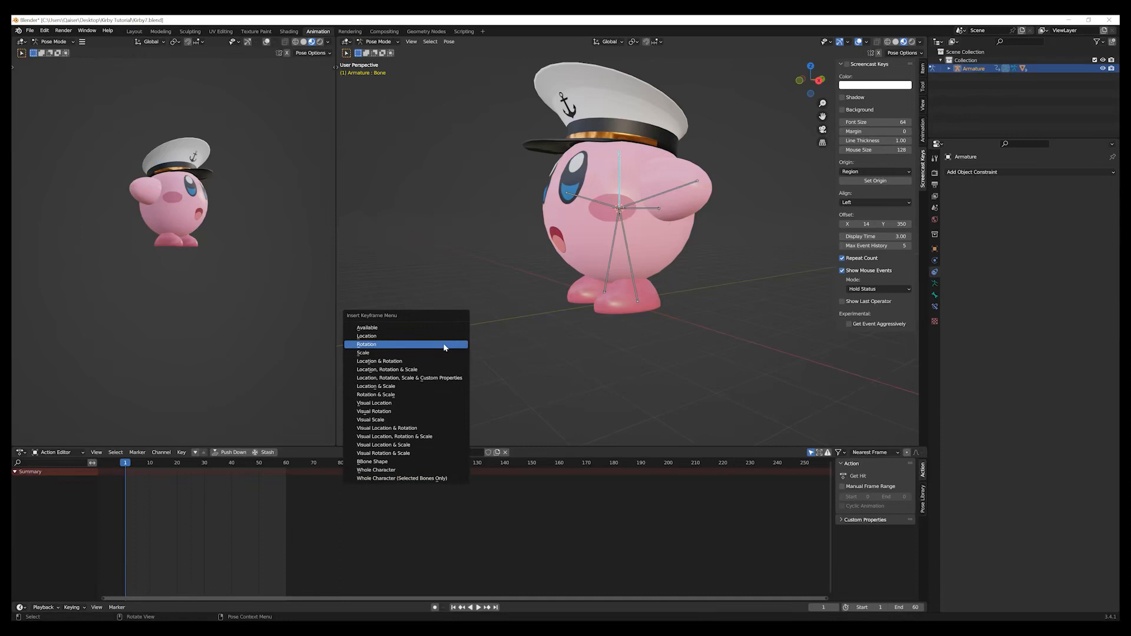
pyautogui.click(414, 363)
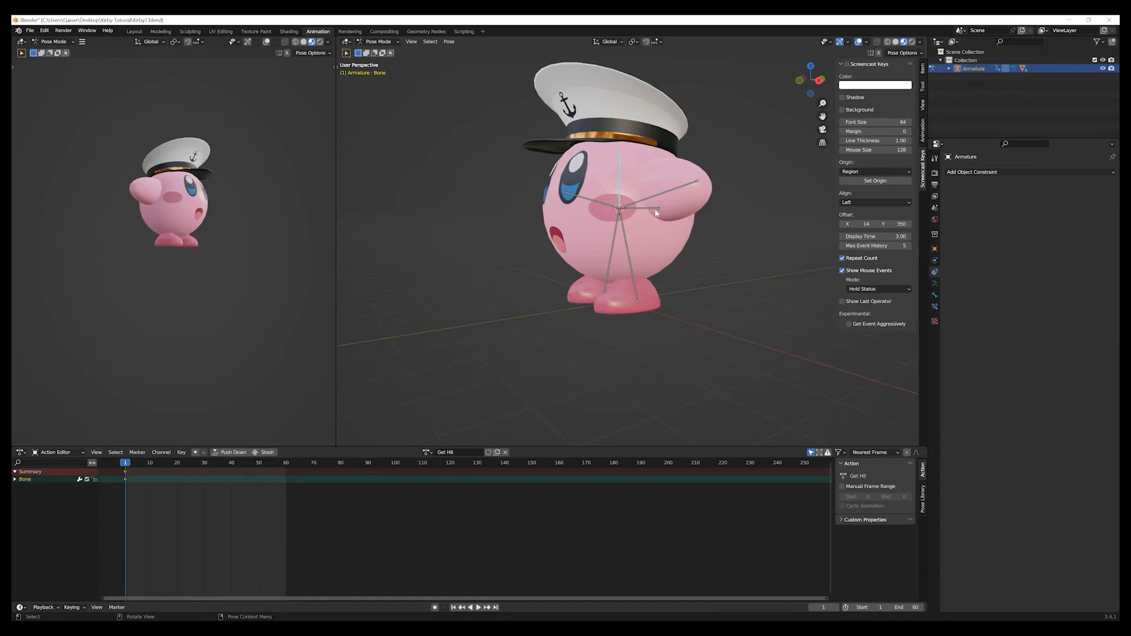
# At frame 30, raise the right arm bone (BoneRA) by rotating it 15° in front view.
pyautogui.press('KP_1')
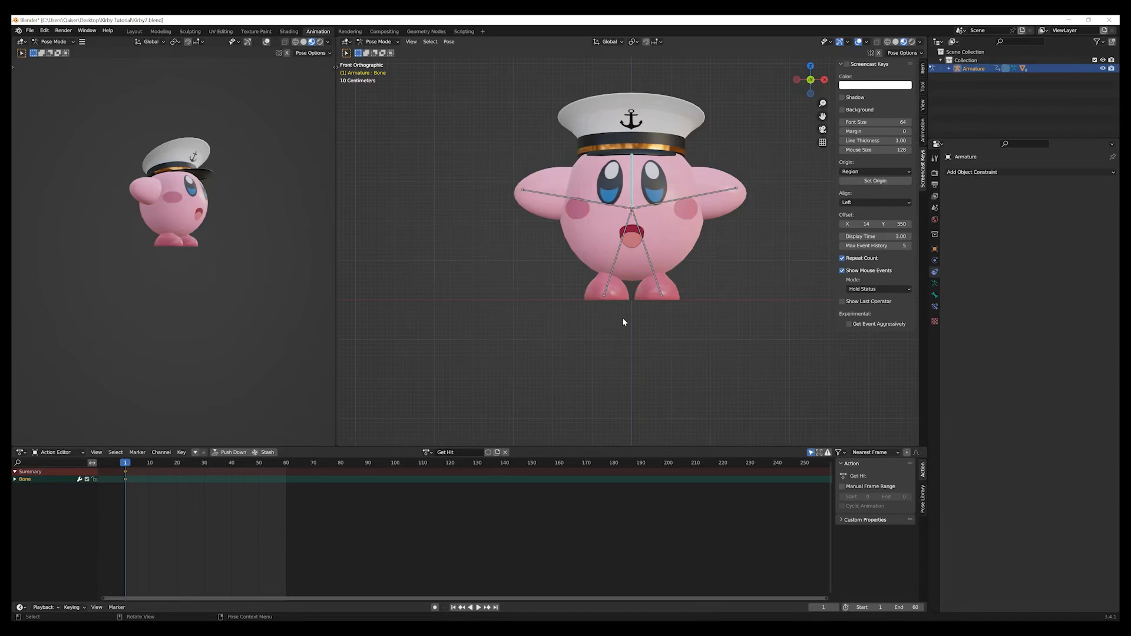
pyautogui.click(583, 205)
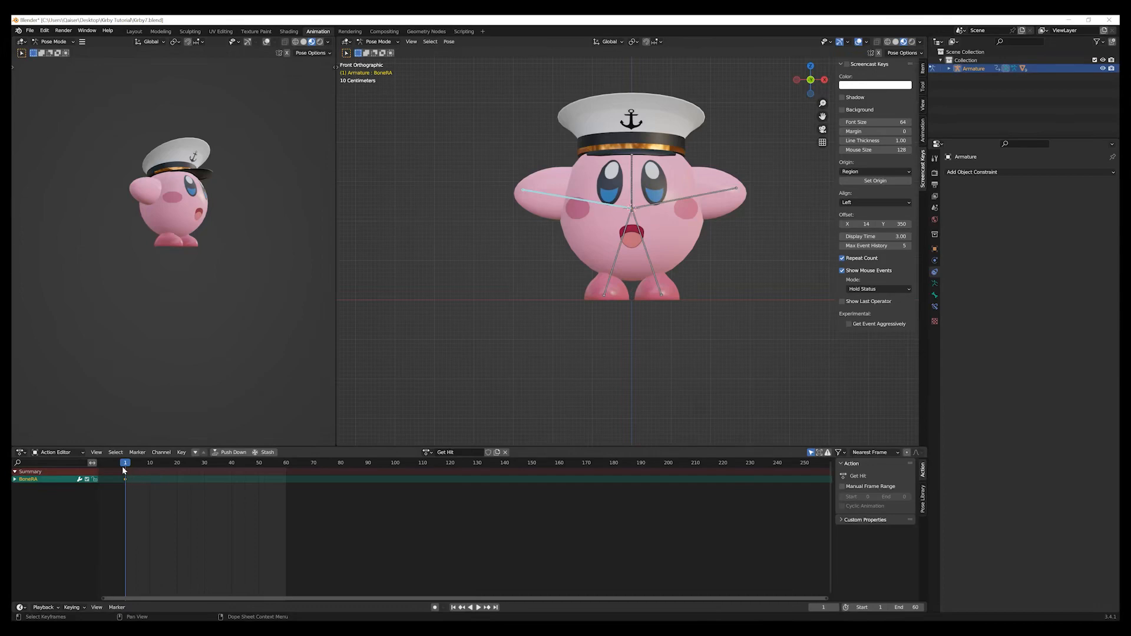
pyautogui.press('space')
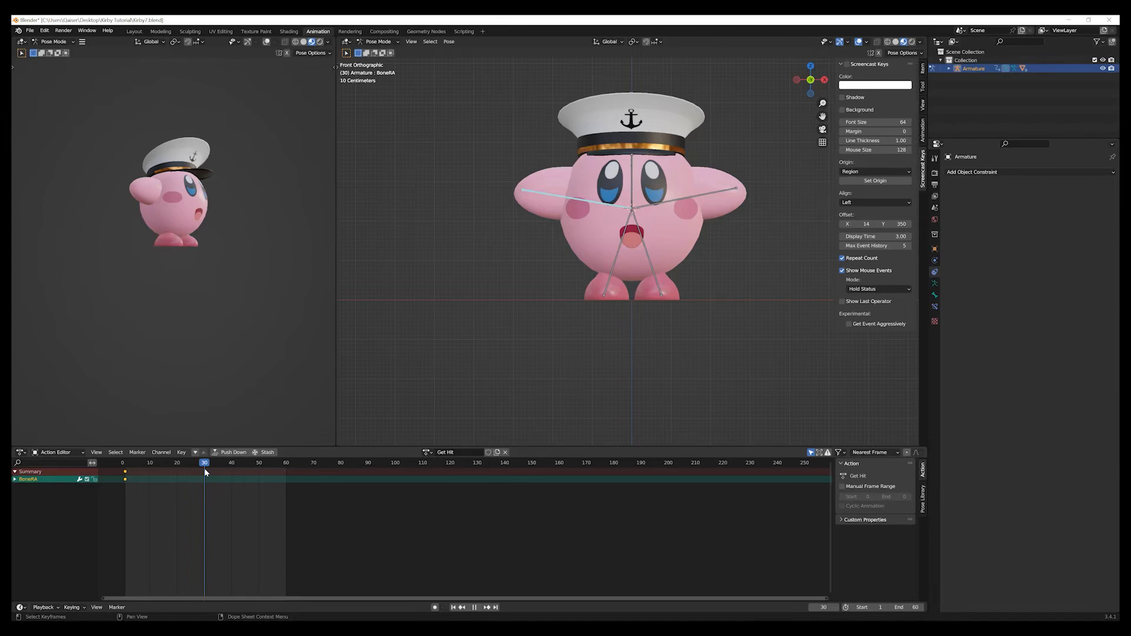
pyautogui.press('space')
pyautogui.press('r')
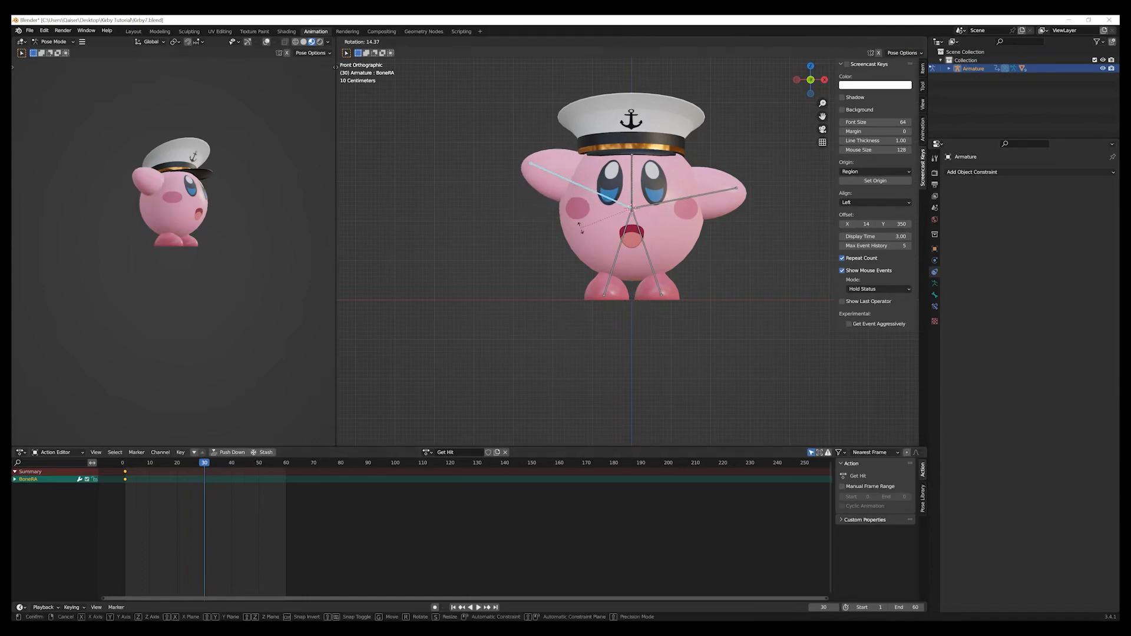
pyautogui.click(581, 227)
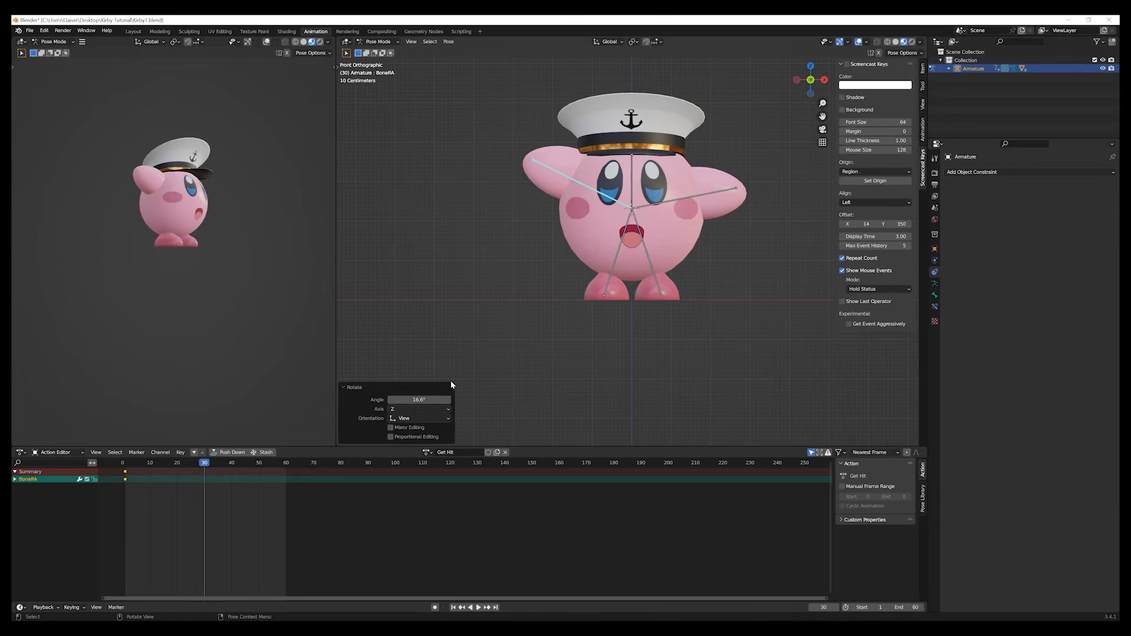
pyautogui.click(430, 400)
pyautogui.write('15')
pyautogui.press('Return')
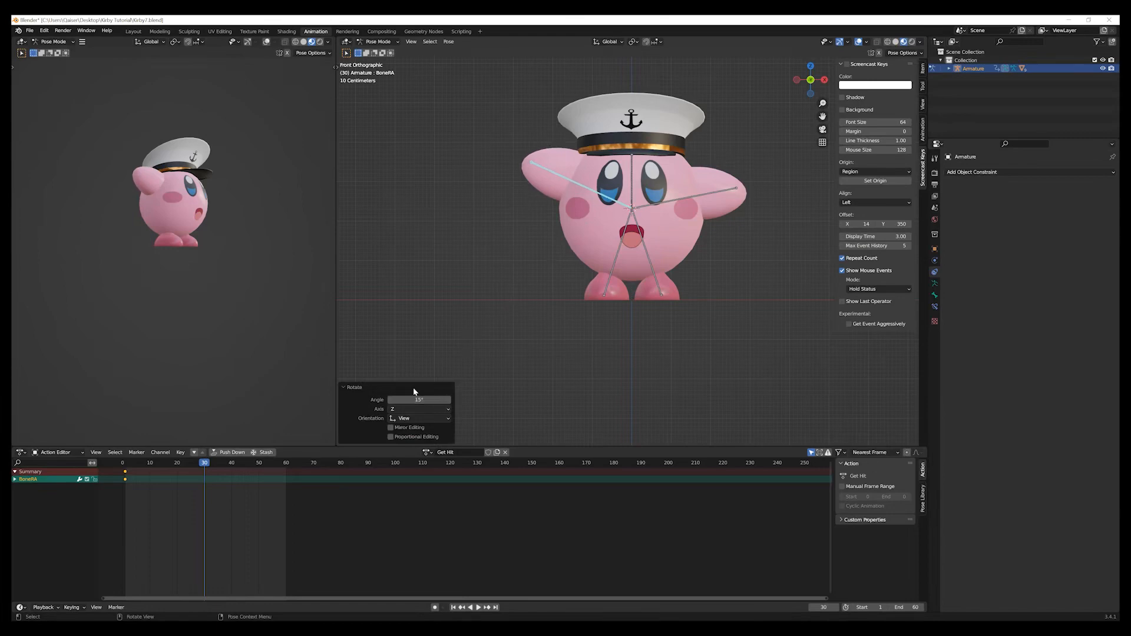
# Insert a Rotation keyframe for the raised right arm bone at frame 30.
pyautogui.click(712, 195)
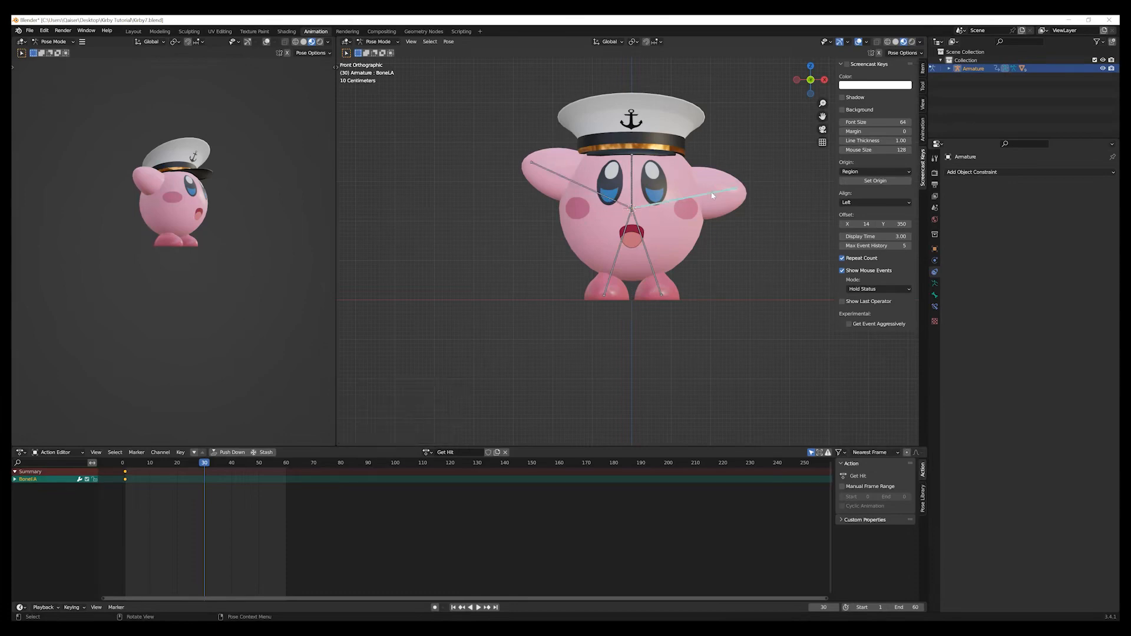
pyautogui.click(587, 192)
pyautogui.press('i')
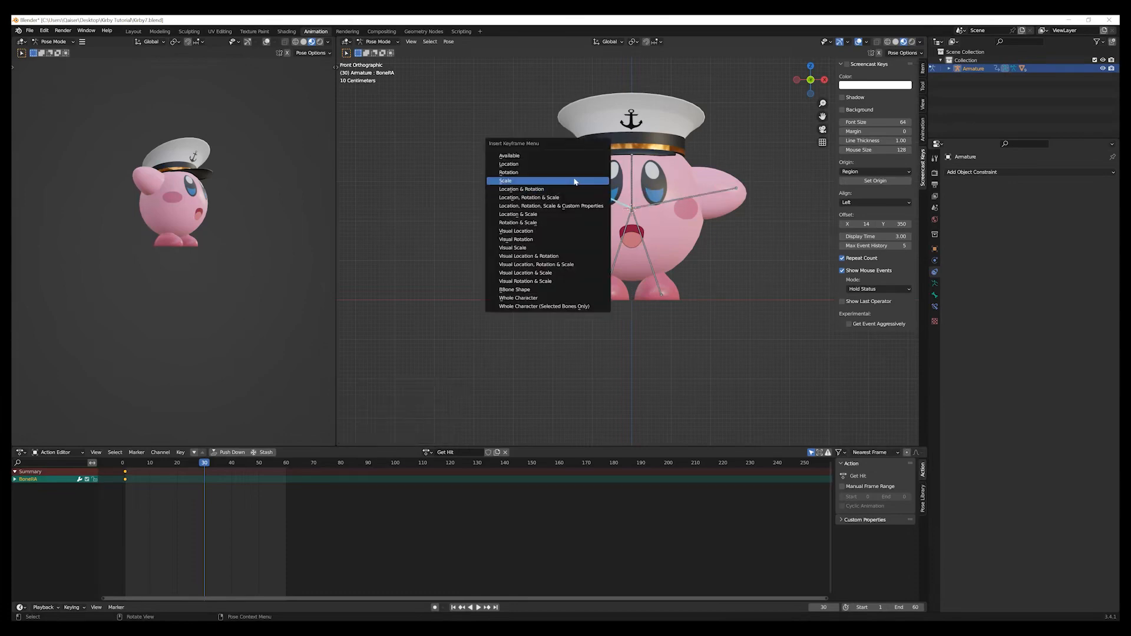
pyautogui.click(570, 175)
# Rotate the left arm bone (BoneLA) by -15° at frame 30 and insert a Rotation keyframe for it.
pyautogui.click(711, 197)
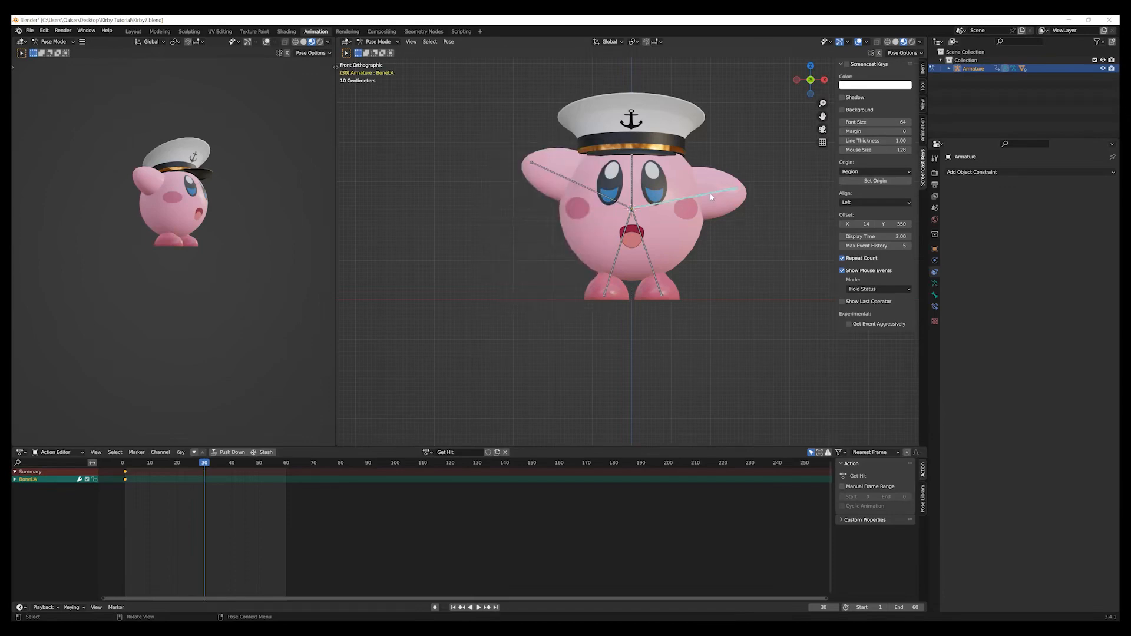
pyautogui.press('r')
pyautogui.click(709, 171)
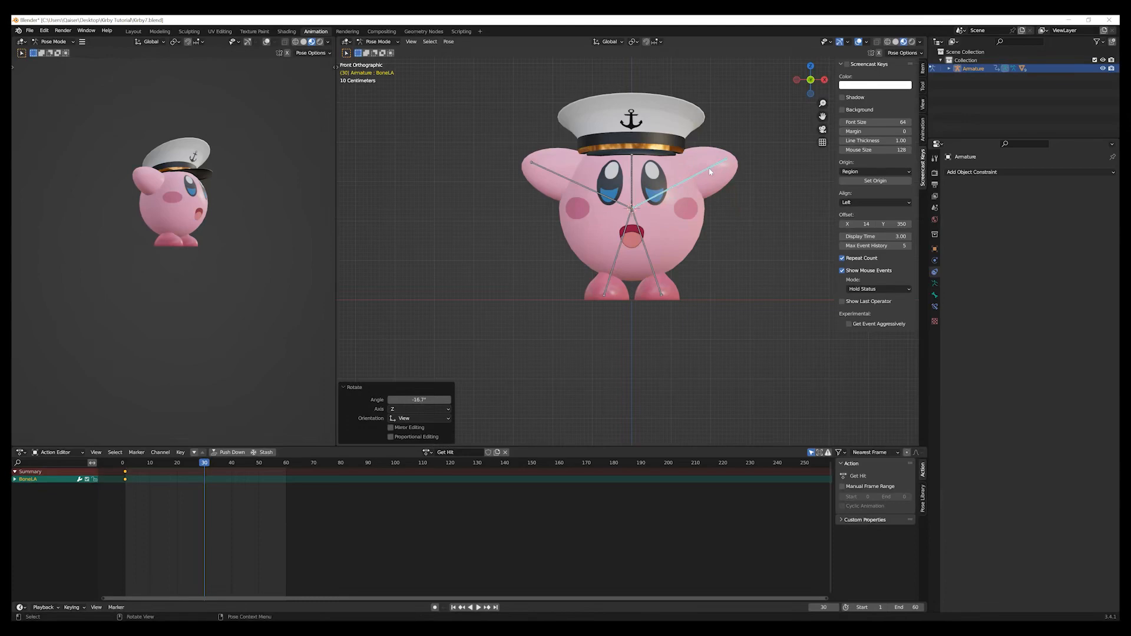
pyautogui.click(431, 408)
pyautogui.click(422, 400)
pyautogui.write('-15')
pyautogui.press('Return')
pyautogui.press('i')
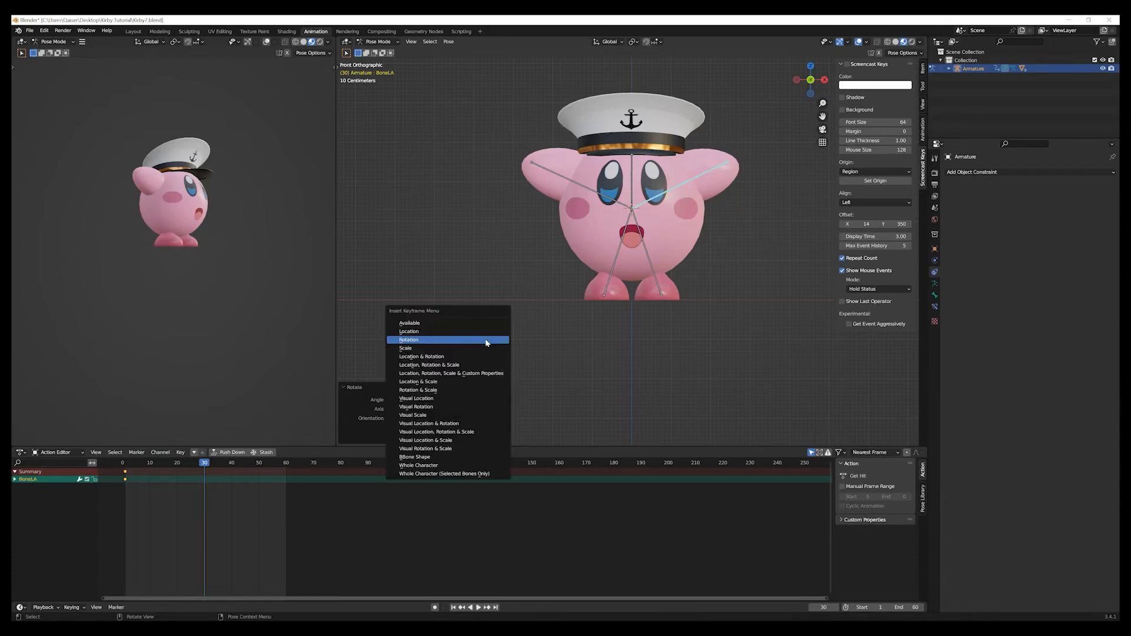
pyautogui.click(487, 343)
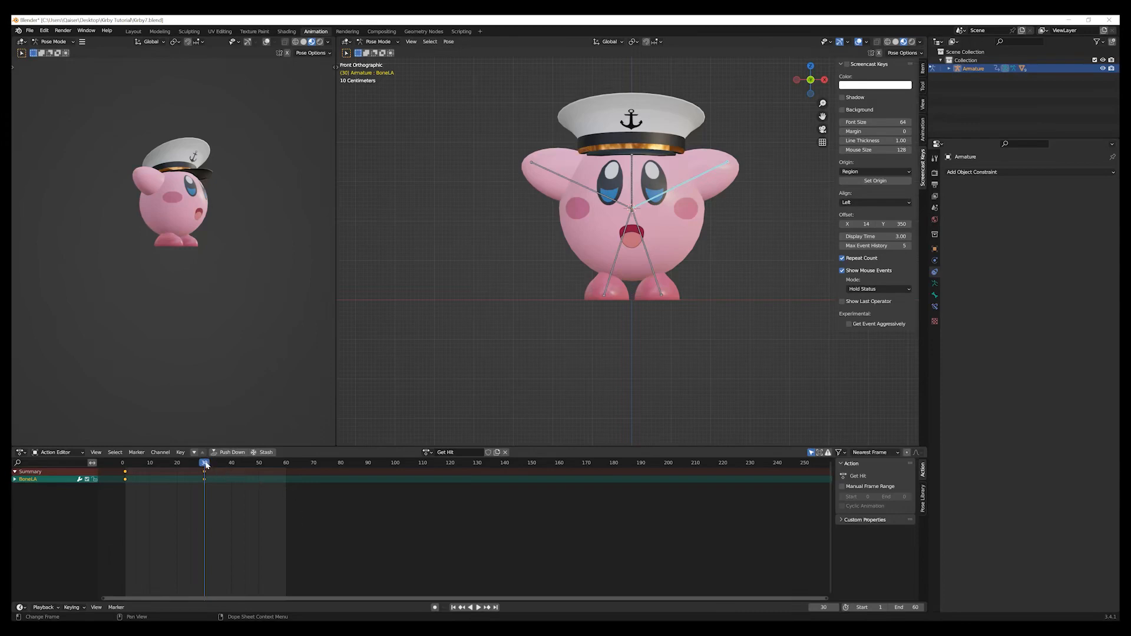
# At frame 45, rotate the left arm bone by 50° and insert a Rotation keyframe for it.
pyautogui.moveTo(206, 465); pyautogui.dragTo(244, 468)
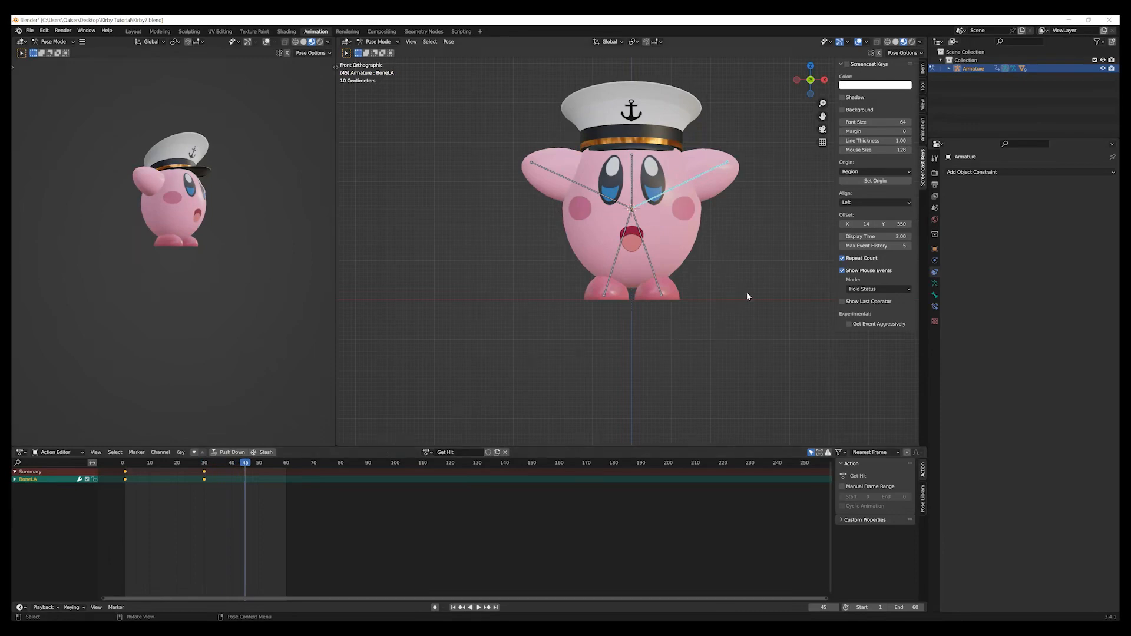
pyautogui.press('r')
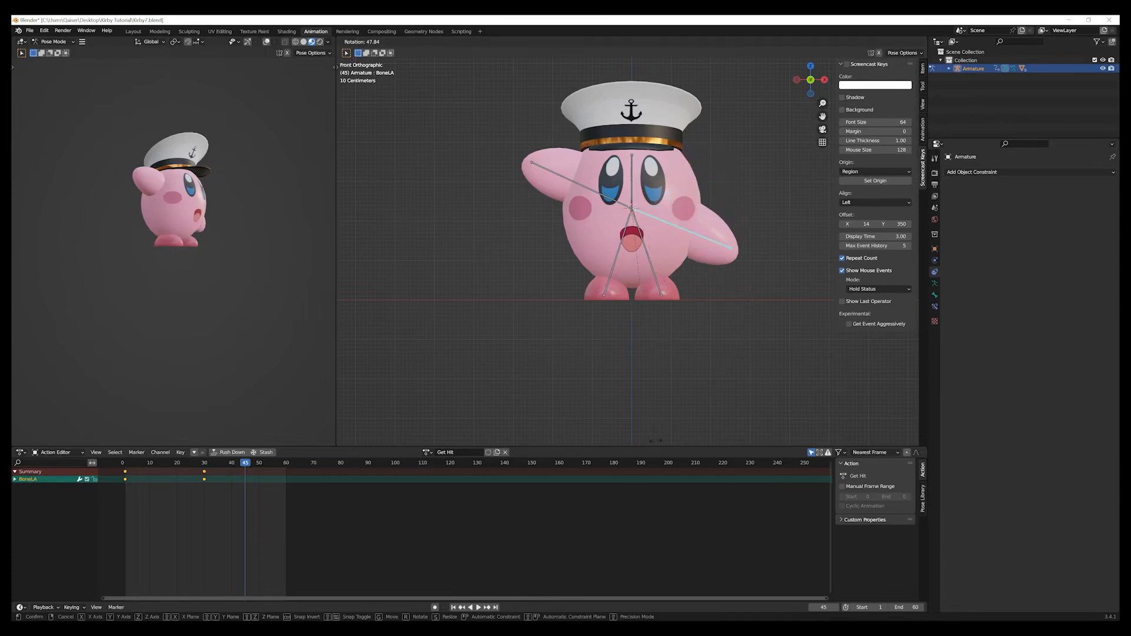
pyautogui.click(656, 439)
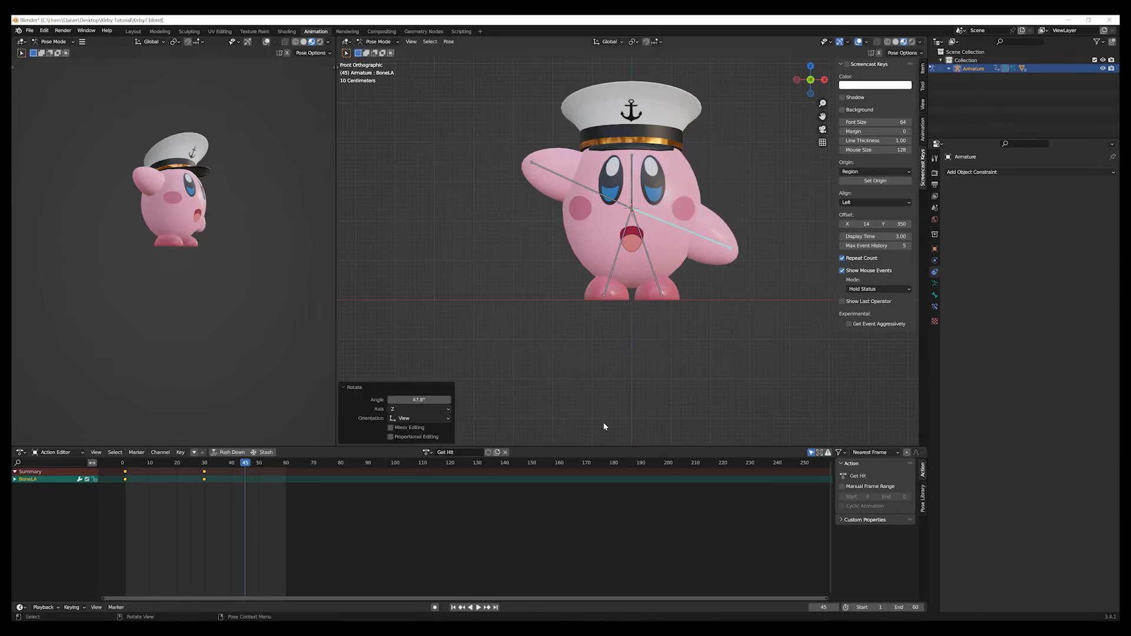
pyautogui.click(419, 400)
pyautogui.write('50')
pyautogui.press('Return')
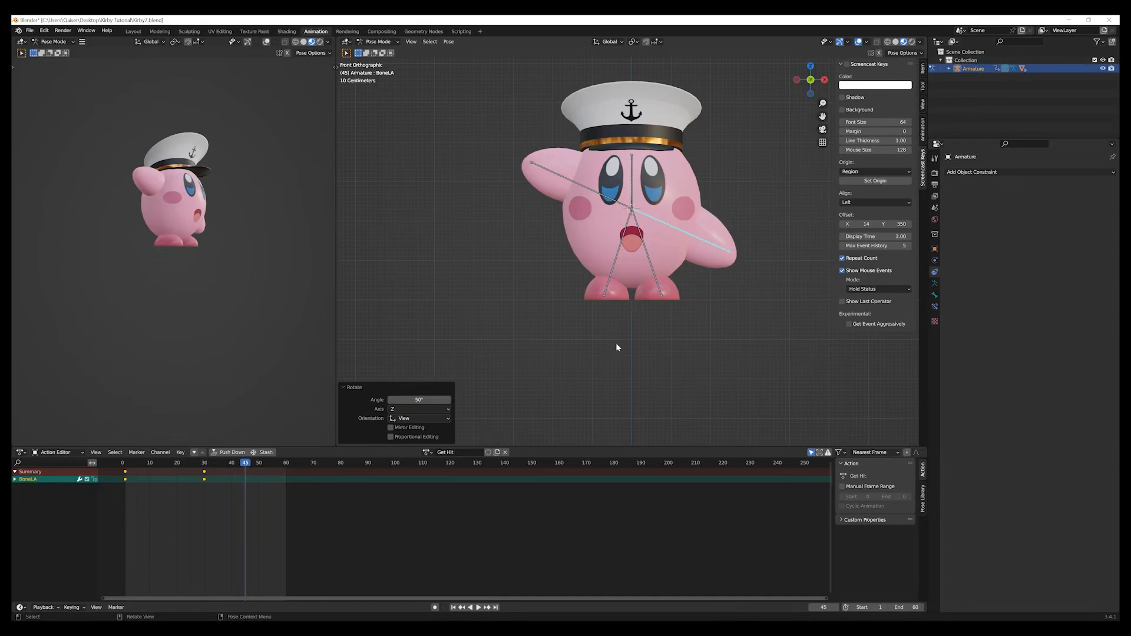
pyautogui.press('i')
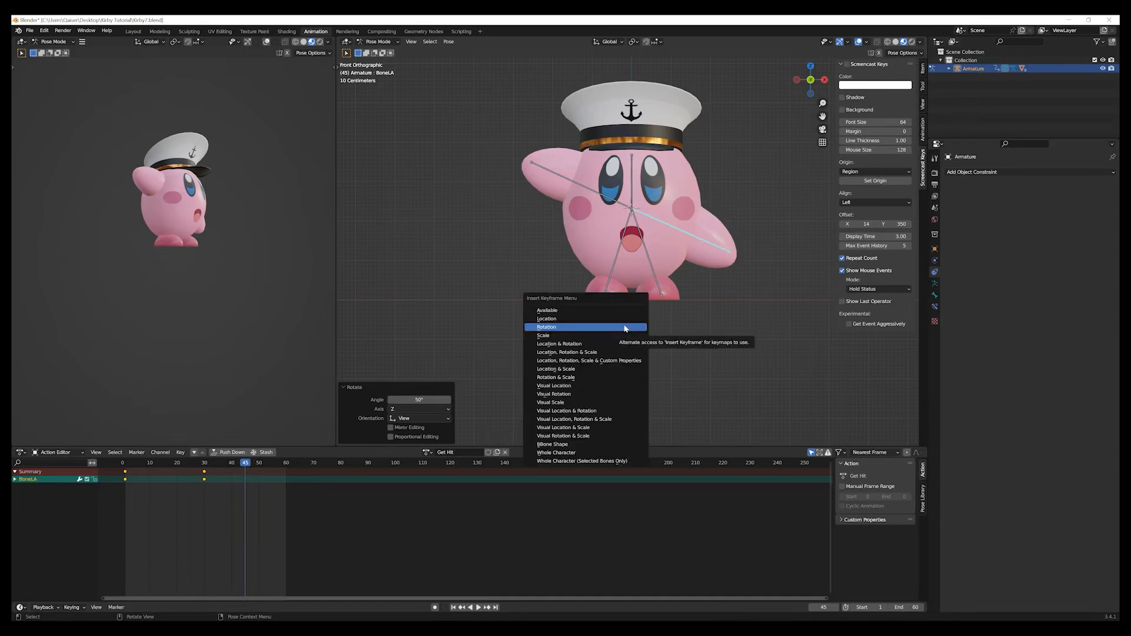
pyautogui.click(624, 327)
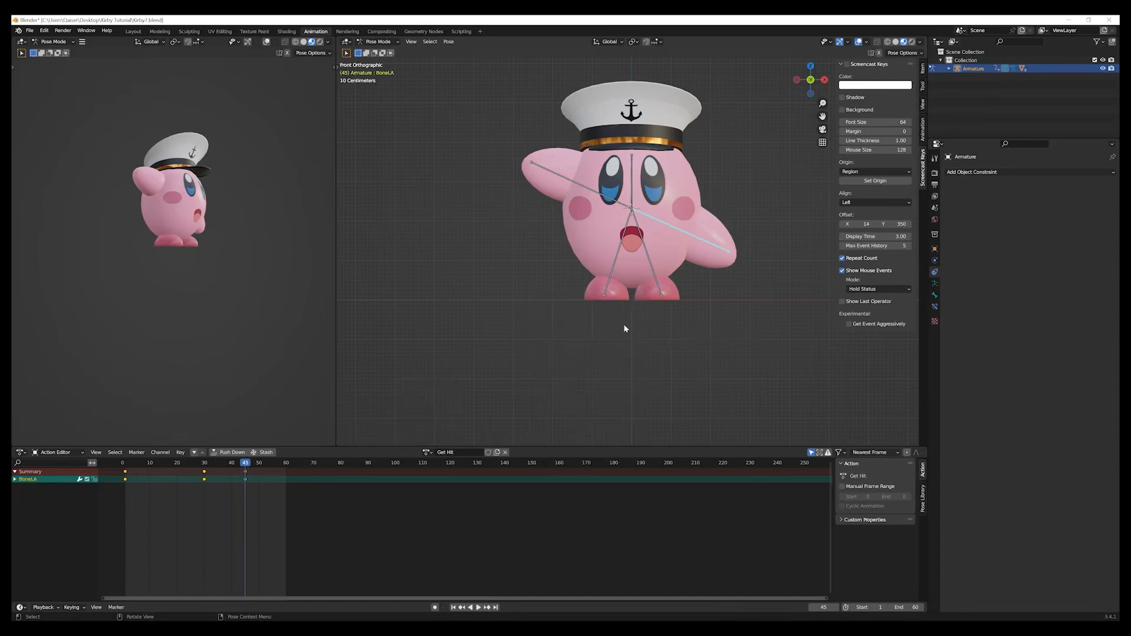
# Lower the right arm bone by rotating it -50° at frame 45.
pyautogui.click(601, 197)
pyautogui.press('r')
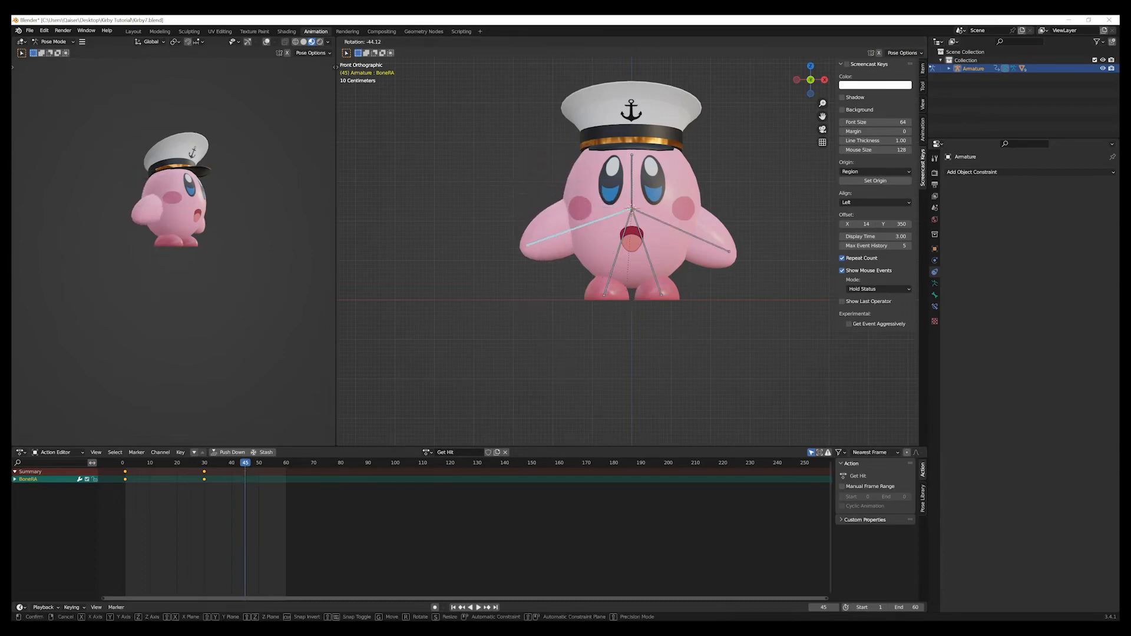
pyautogui.click(615, 437)
pyautogui.doubleClick(413, 400)
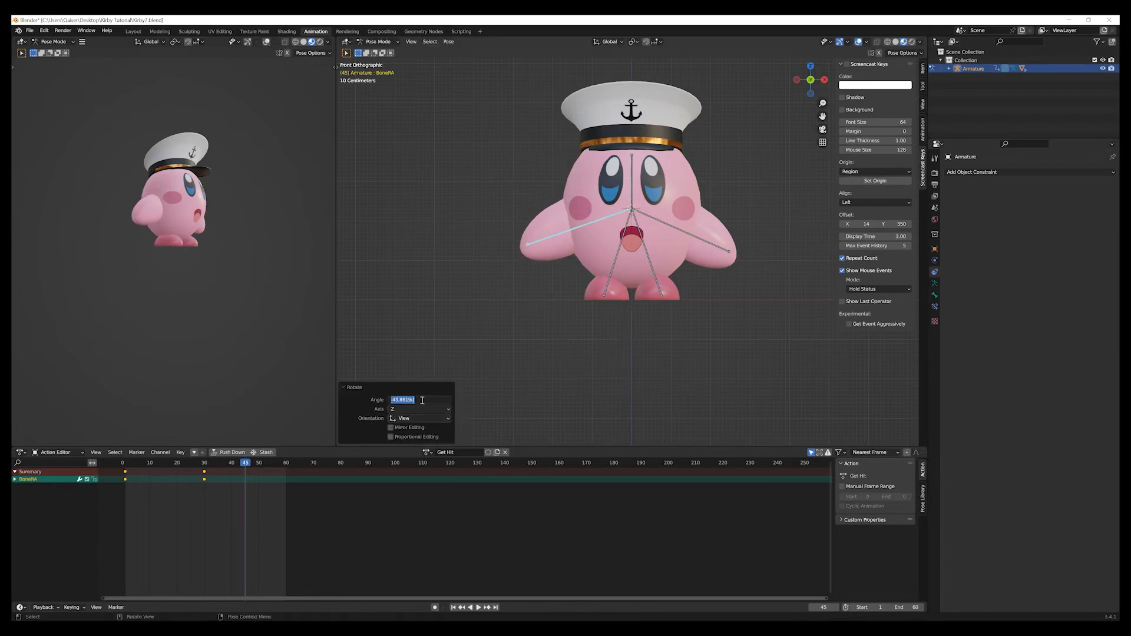
pyautogui.write('-50')
pyautogui.press('Return')
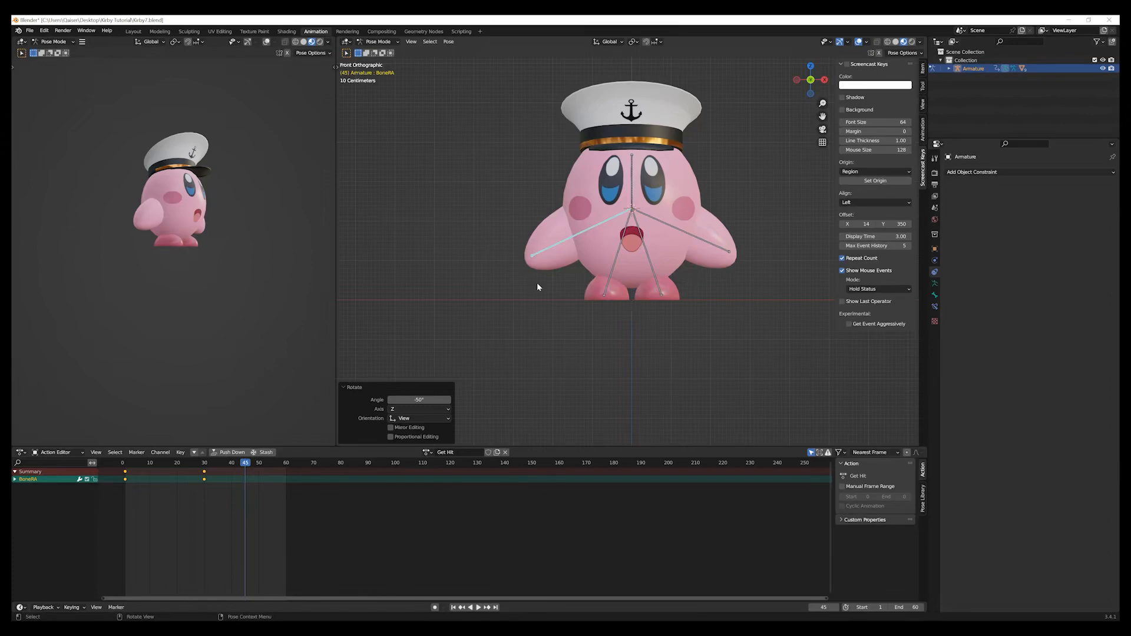
# Insert a Rotation keyframe for the right arm bone at frame 45 and duplicate its frame 1 keyframe to frame 60.
pyautogui.press('i')
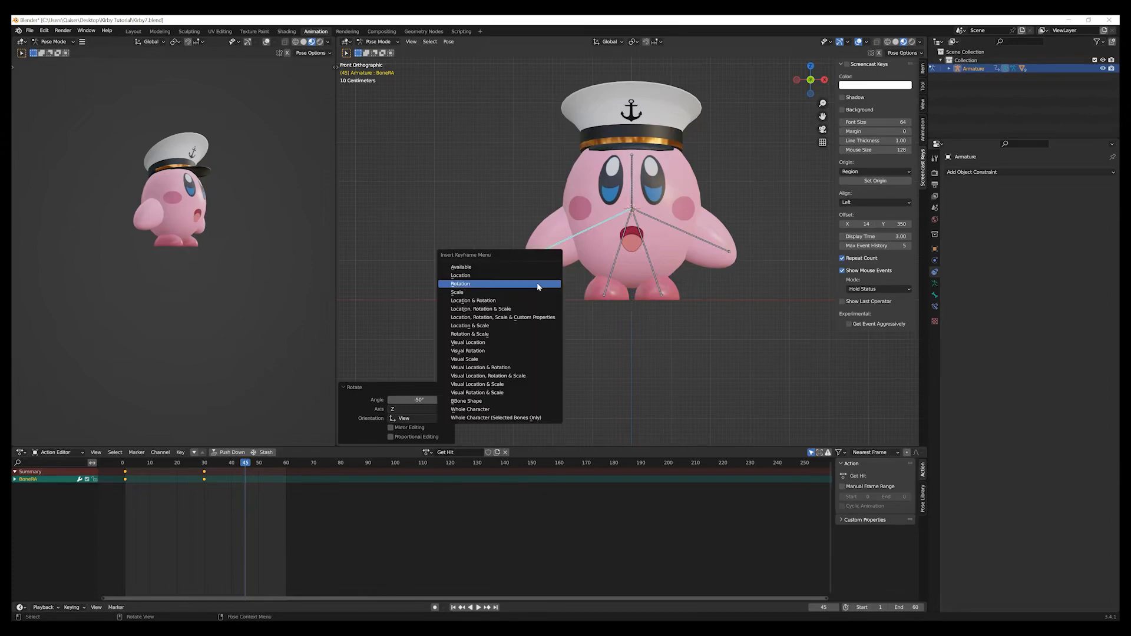
pyautogui.click(538, 286)
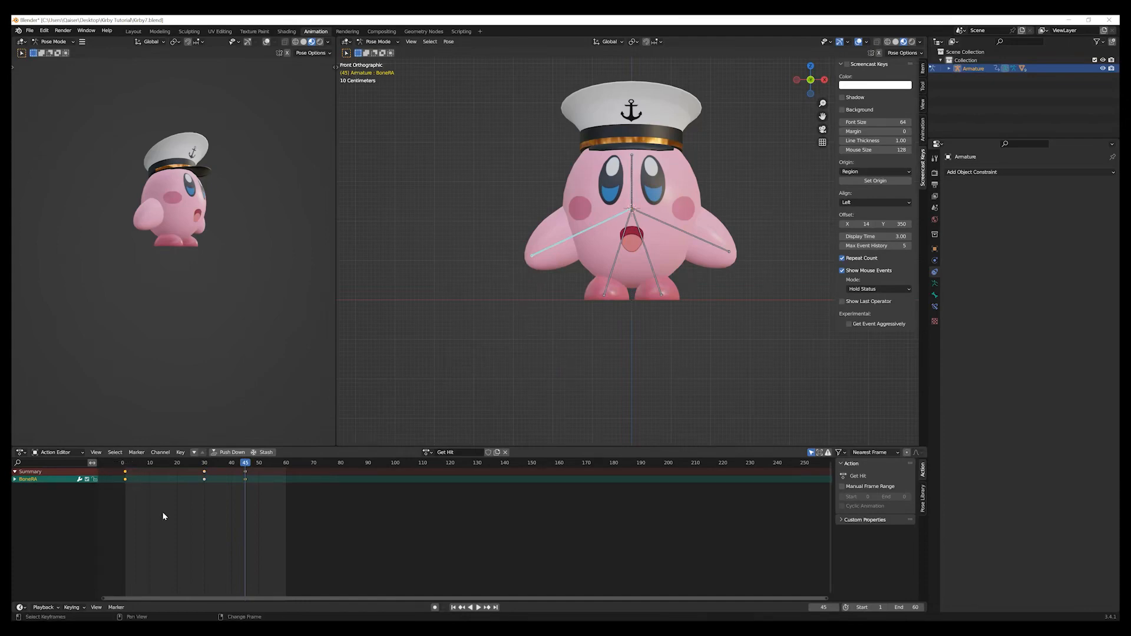
pyautogui.hotkey('shift', 'd')
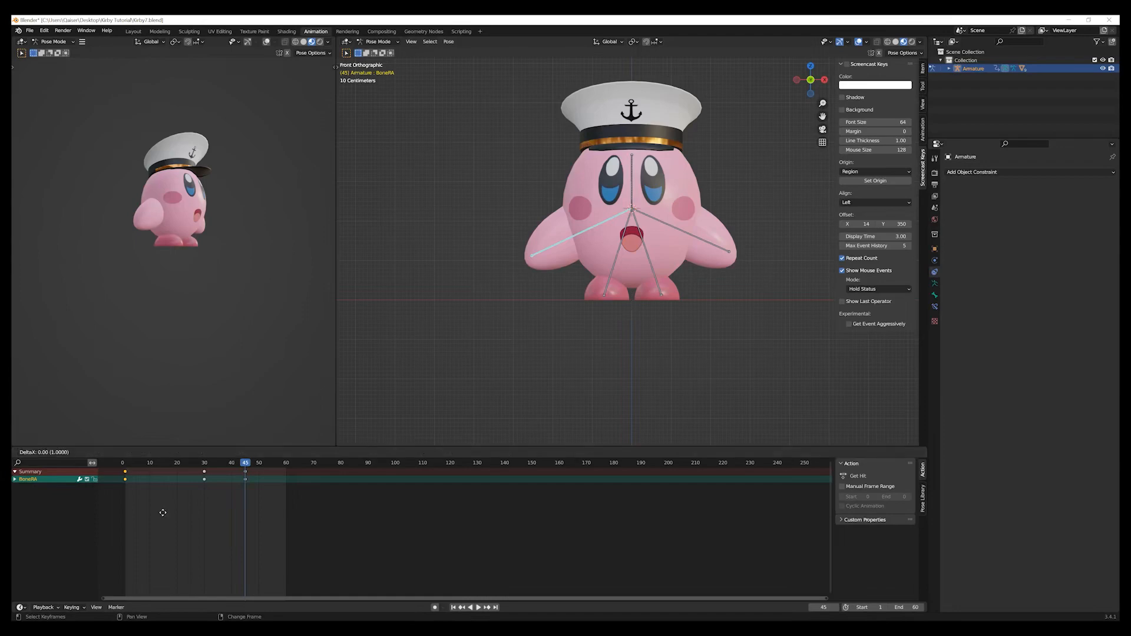
pyautogui.click(324, 517)
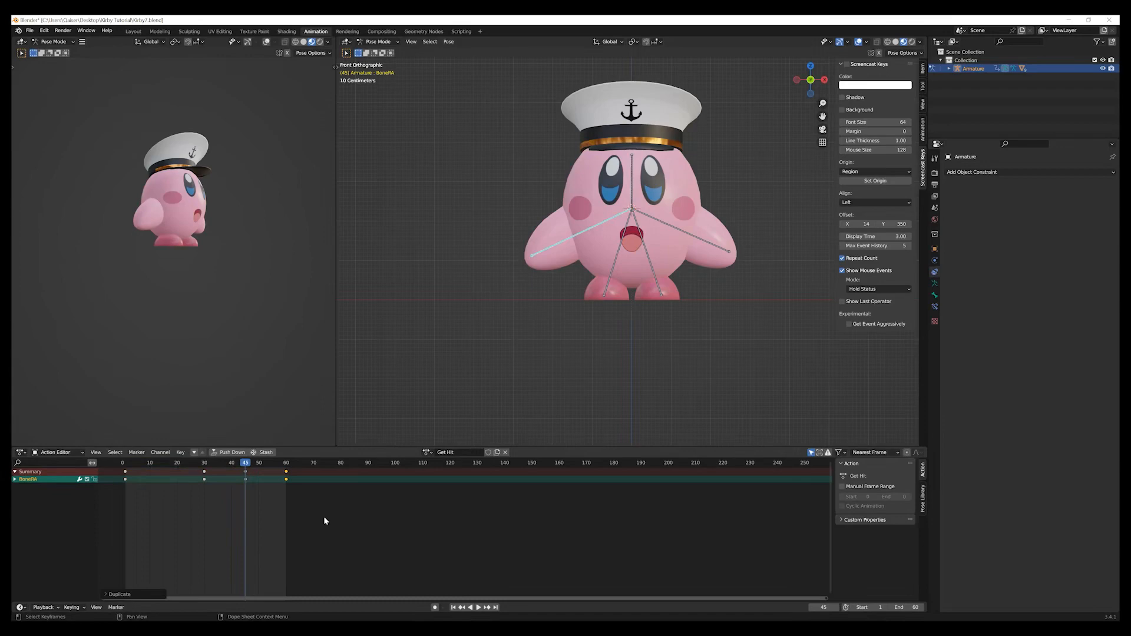
# Duplicate the left arm bone's frame 1 keyframe to frame 60, then deselect the bone.
pyautogui.click(697, 238)
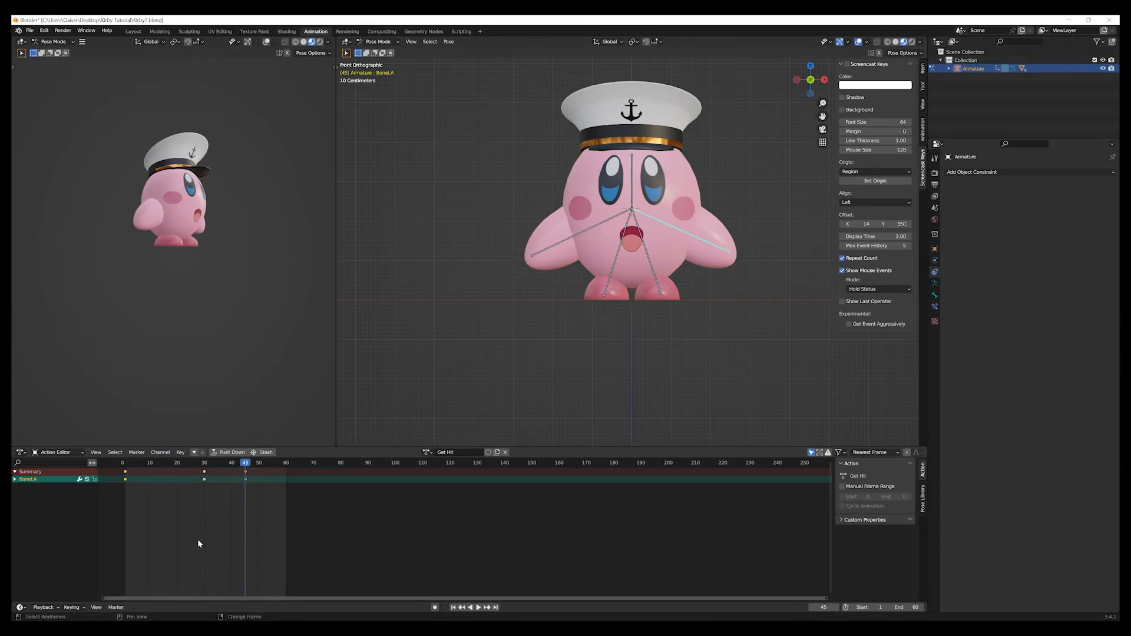
pyautogui.hotkey('shift', 'd')
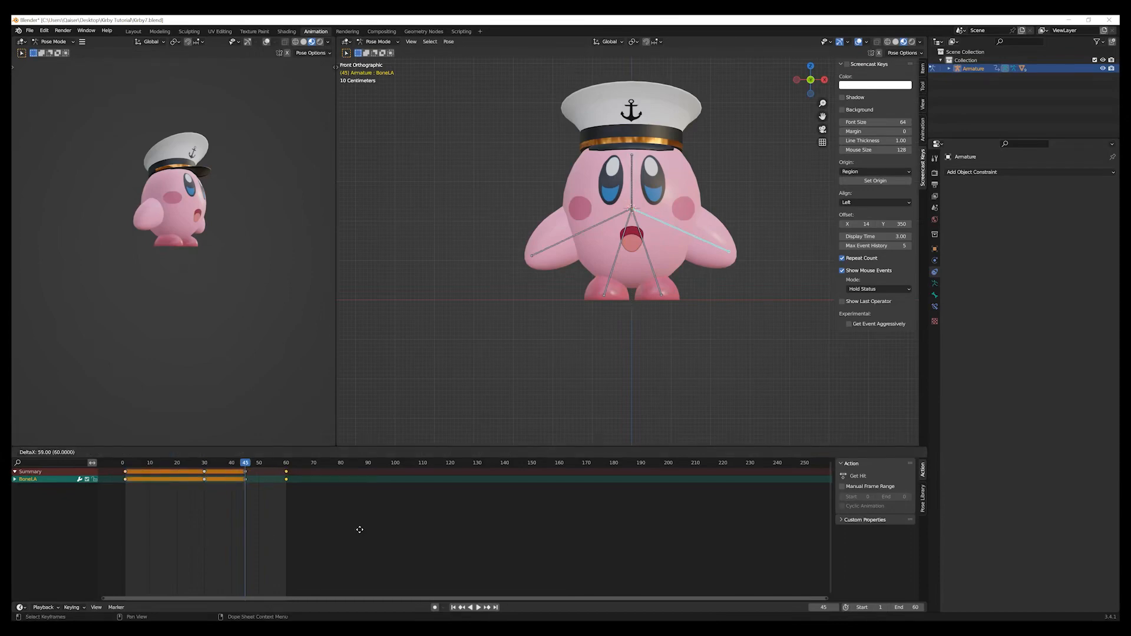
pyautogui.click(359, 529)
pyautogui.click(383, 398)
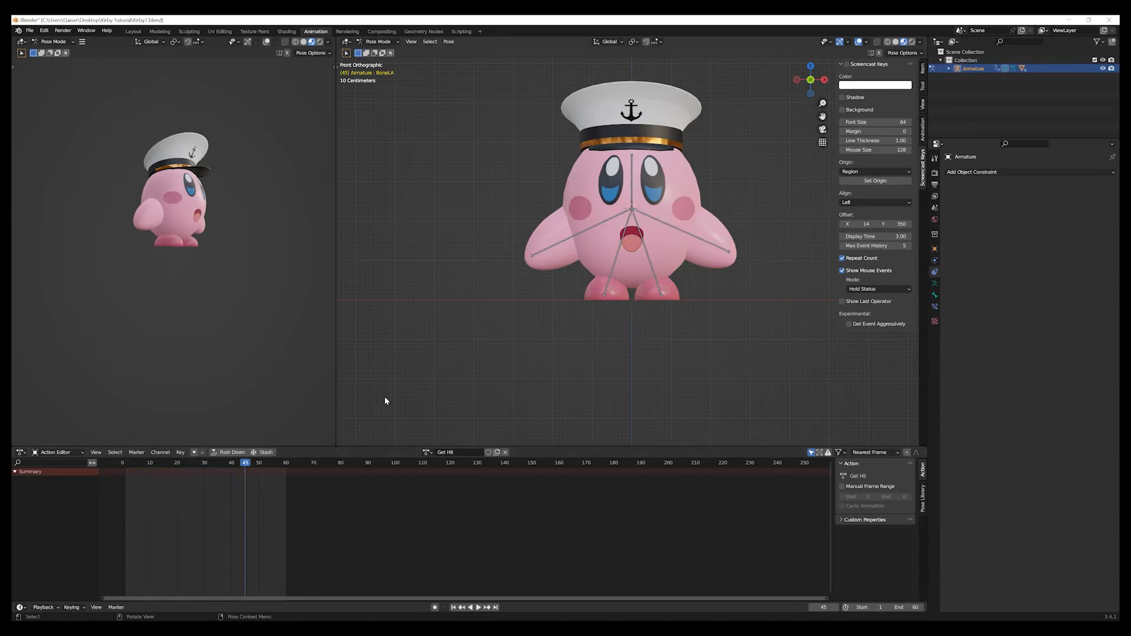
# Play the Get Hit animation from the first frame to check the arm motion, then return to frame 1.
pyautogui.click(453, 608)
pyautogui.click(478, 608)
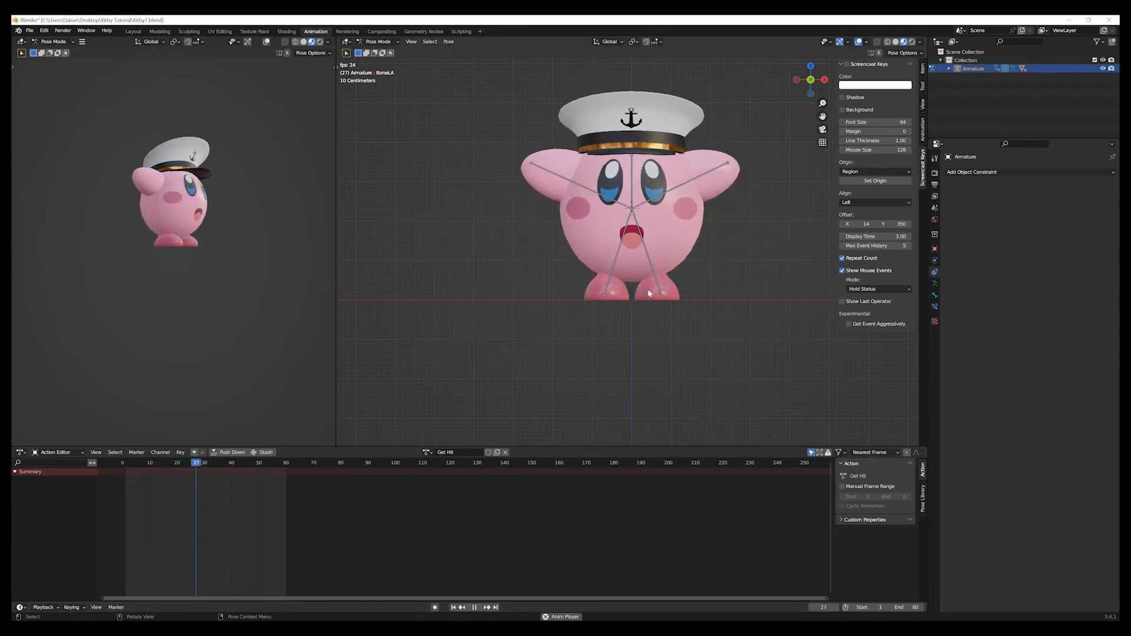
pyautogui.click(474, 608)
pyautogui.click(453, 608)
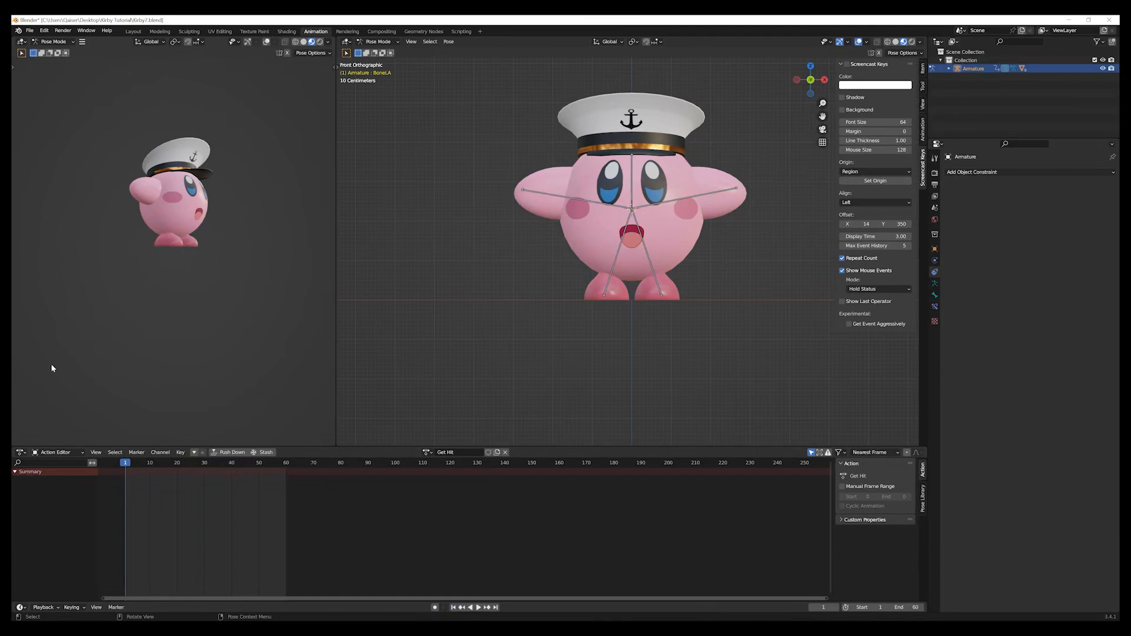
# Save the file under the name Kirby8.blend in the Kirby Tutorial folder, overwriting the existing file.
pyautogui.click(21, 33)
pyautogui.click(30, 31)
pyautogui.click(29, 31)
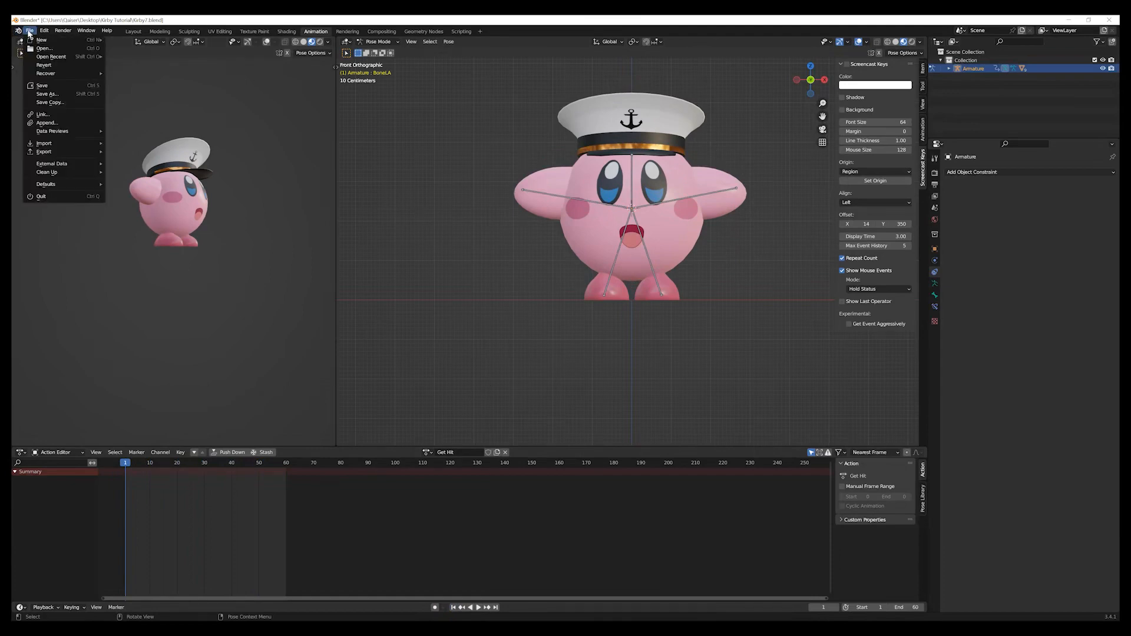
pyautogui.click(48, 94)
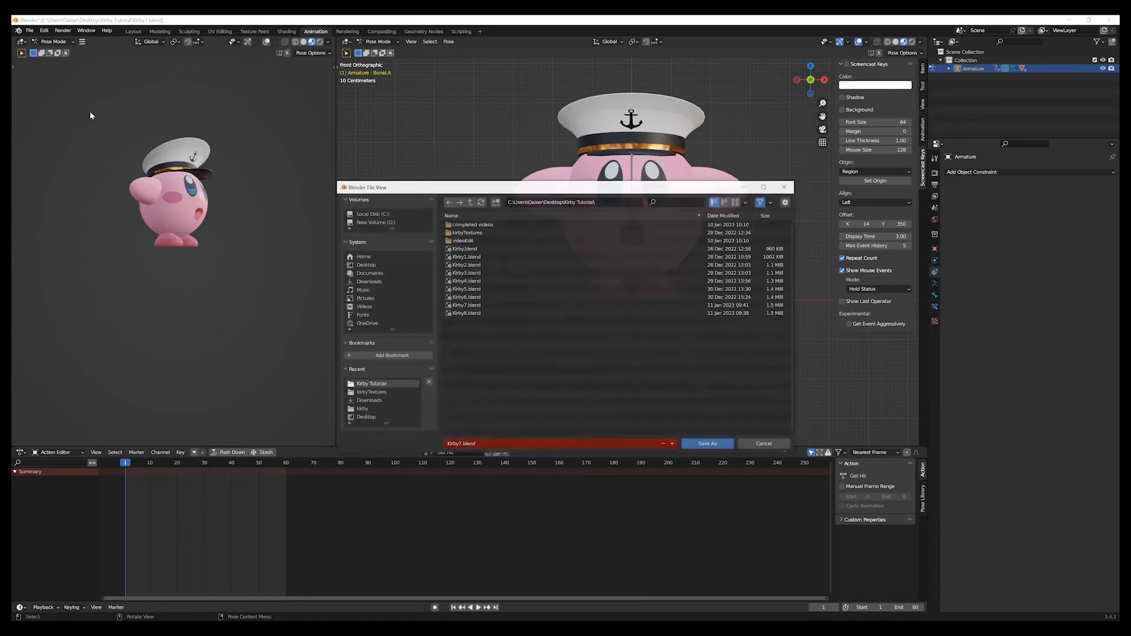
pyautogui.click(491, 313)
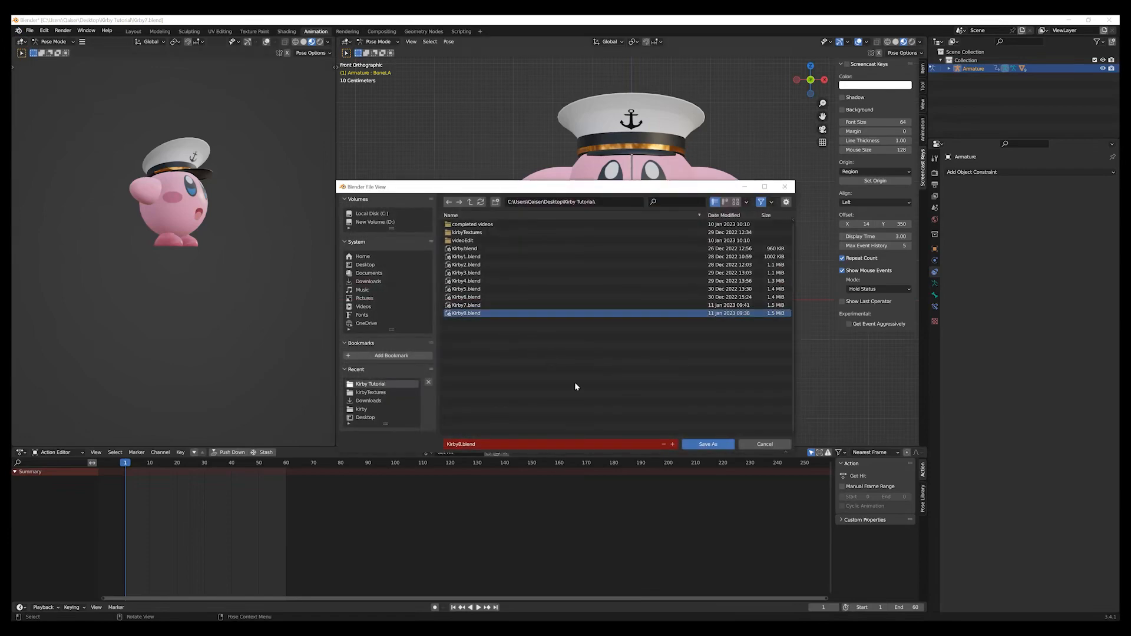
pyautogui.click(708, 445)
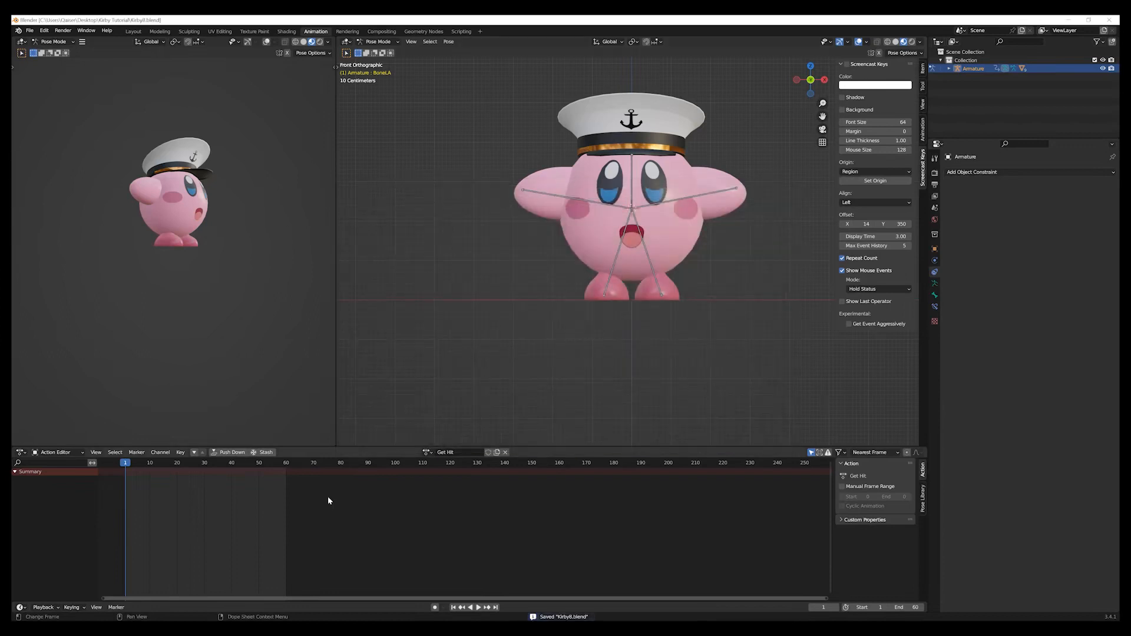
# Switch the animation editor to Nonlinear Animation and disable the Walk track.
pyautogui.click(26, 451)
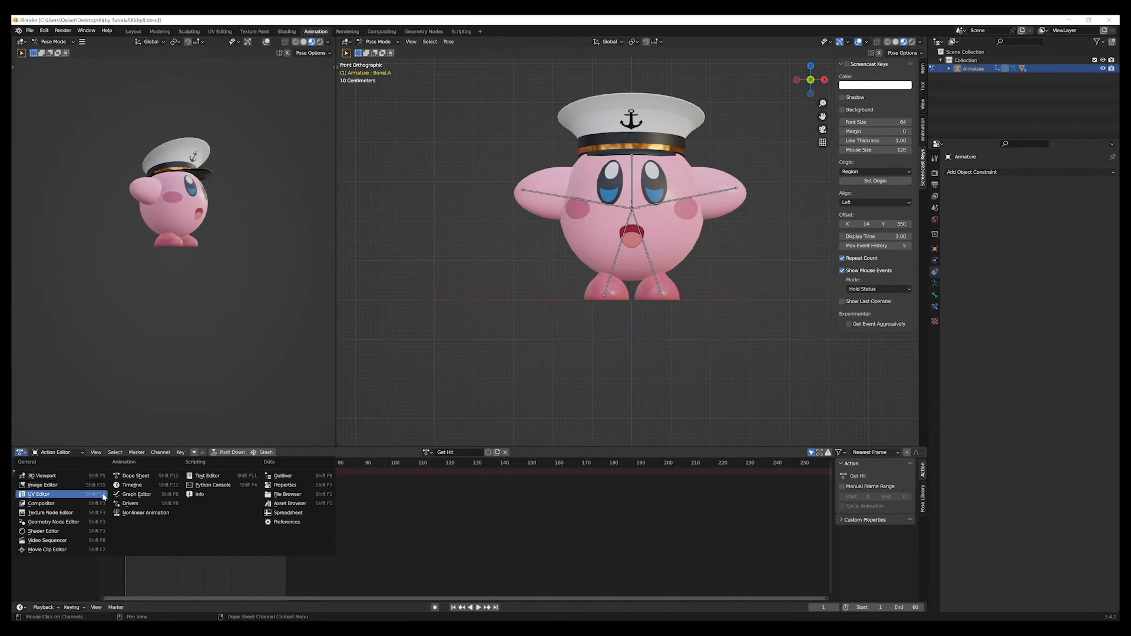
pyautogui.click(125, 513)
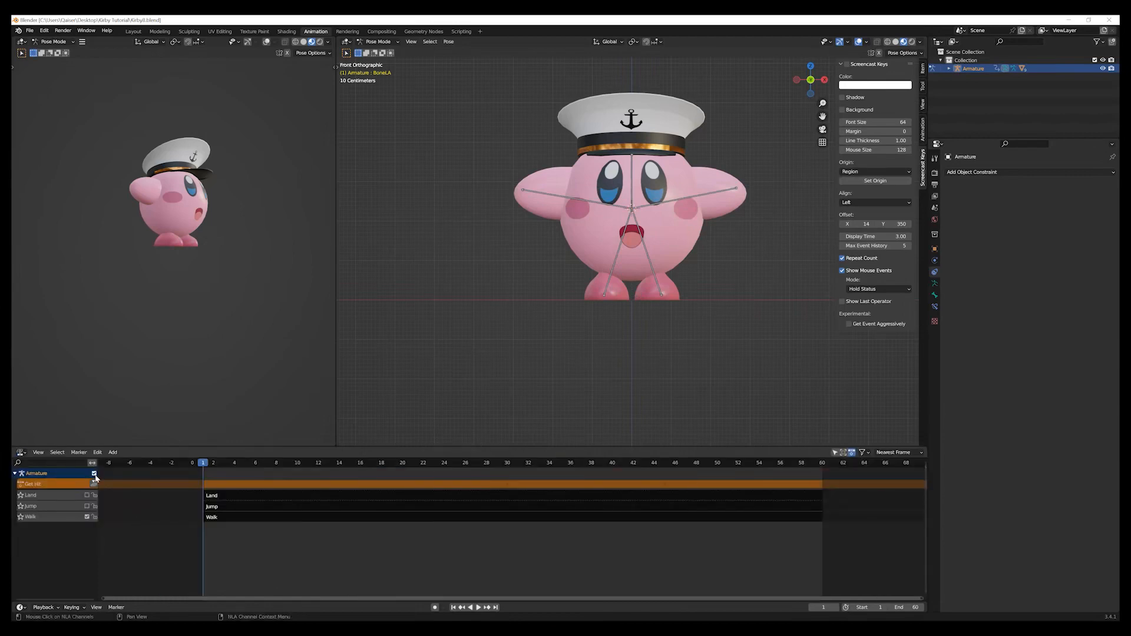
pyautogui.click(87, 517)
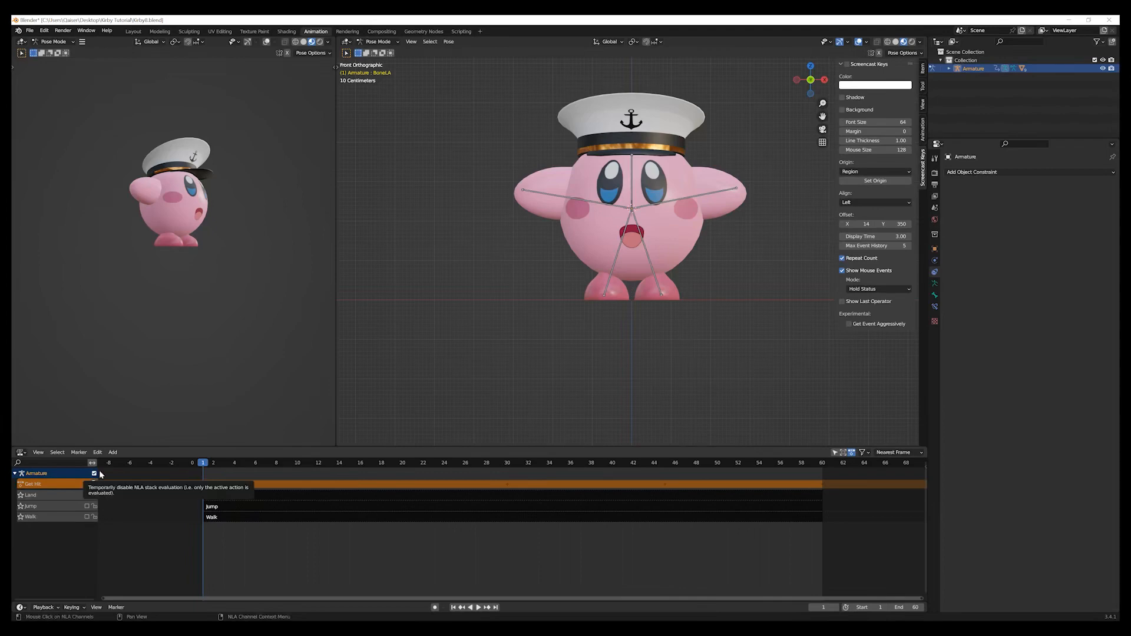
# Play the animation to check the arm motion without the Walk track, and switch the editor back to the Dope Sheet.
pyautogui.click(478, 608)
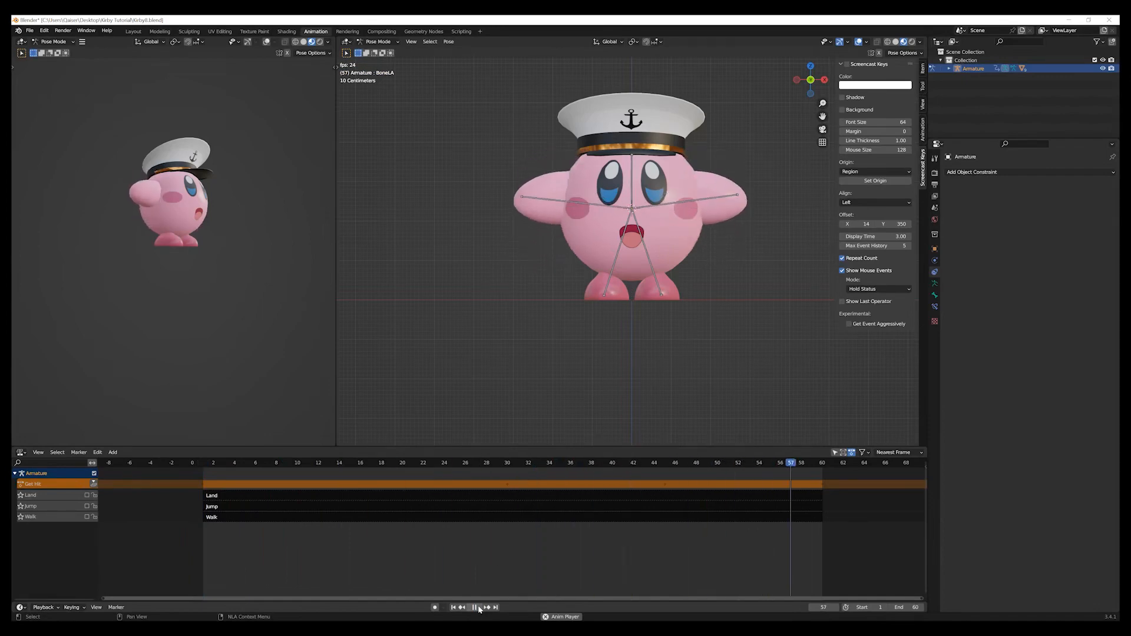
pyautogui.click(477, 608)
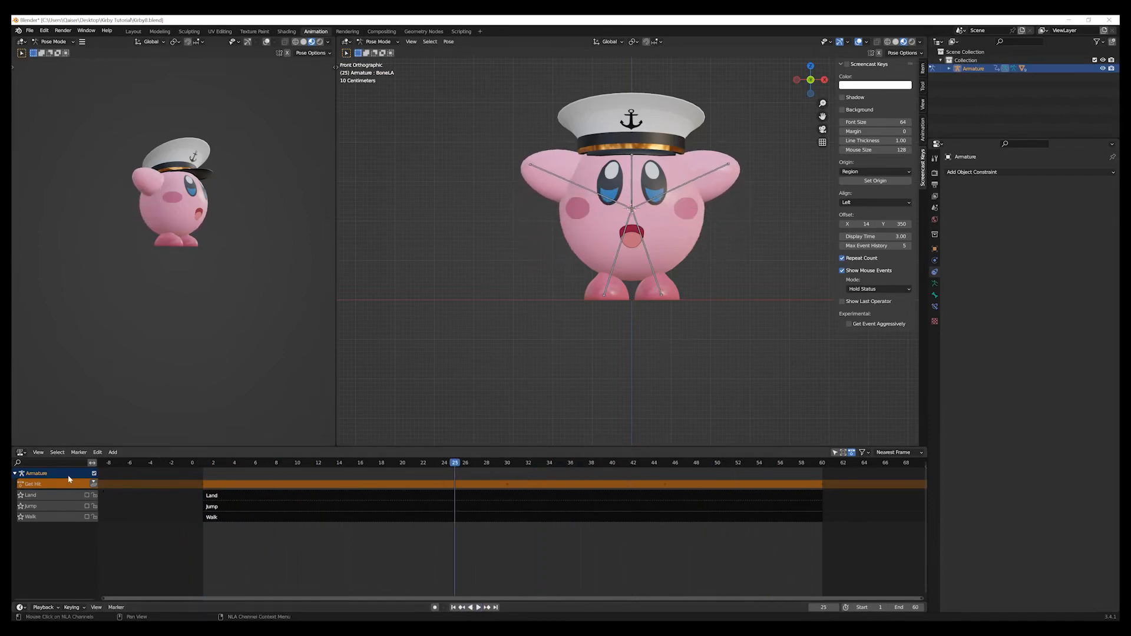
pyautogui.click(21, 453)
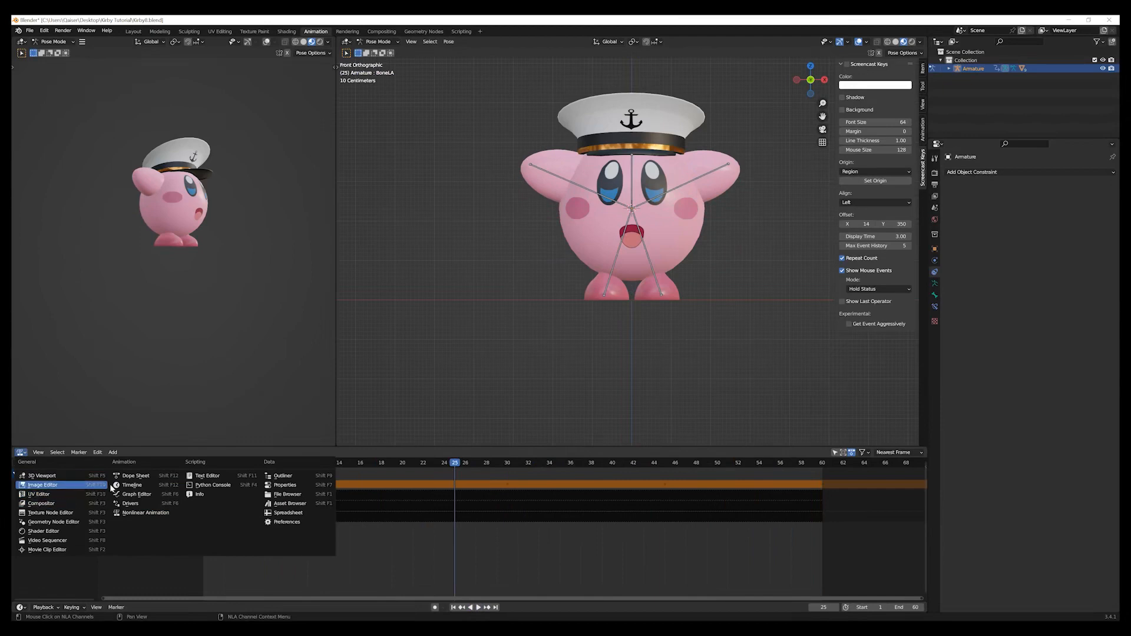
pyautogui.click(136, 476)
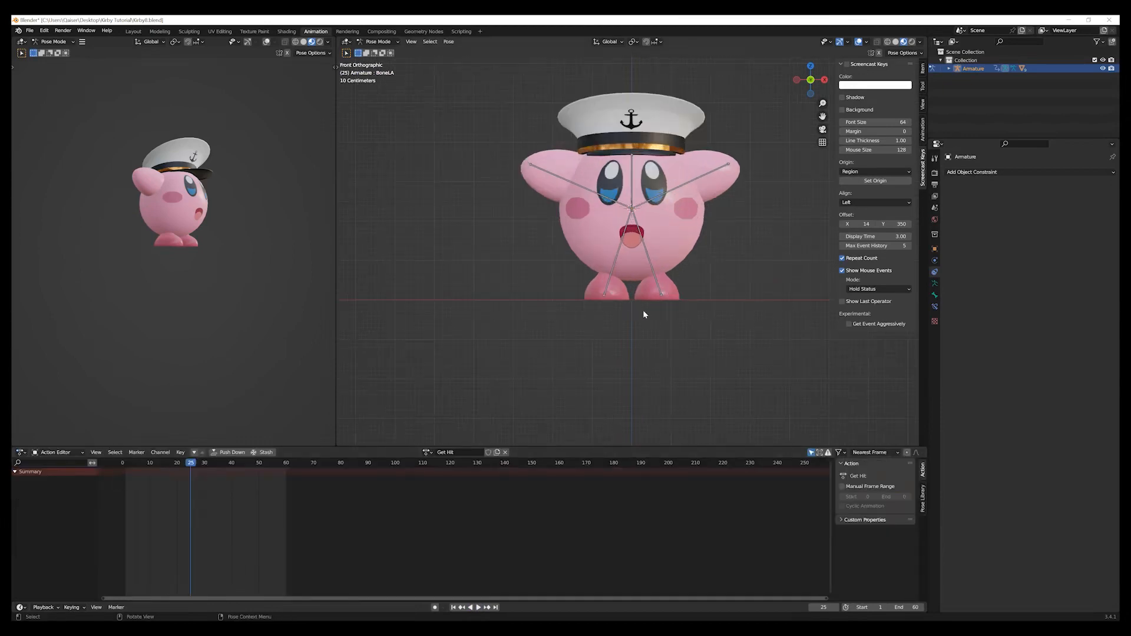
# In the right side view, rotate the left foot bone (BoneLF) by 45° at frame 30.
pyautogui.moveTo(645, 312)
pyautogui.mouseDown(button='middle')
pyautogui.moveTo(576, 324)
pyautogui.moveTo(641, 309)
pyautogui.mouseUp(button='middle')
pyautogui.press('KP_3')
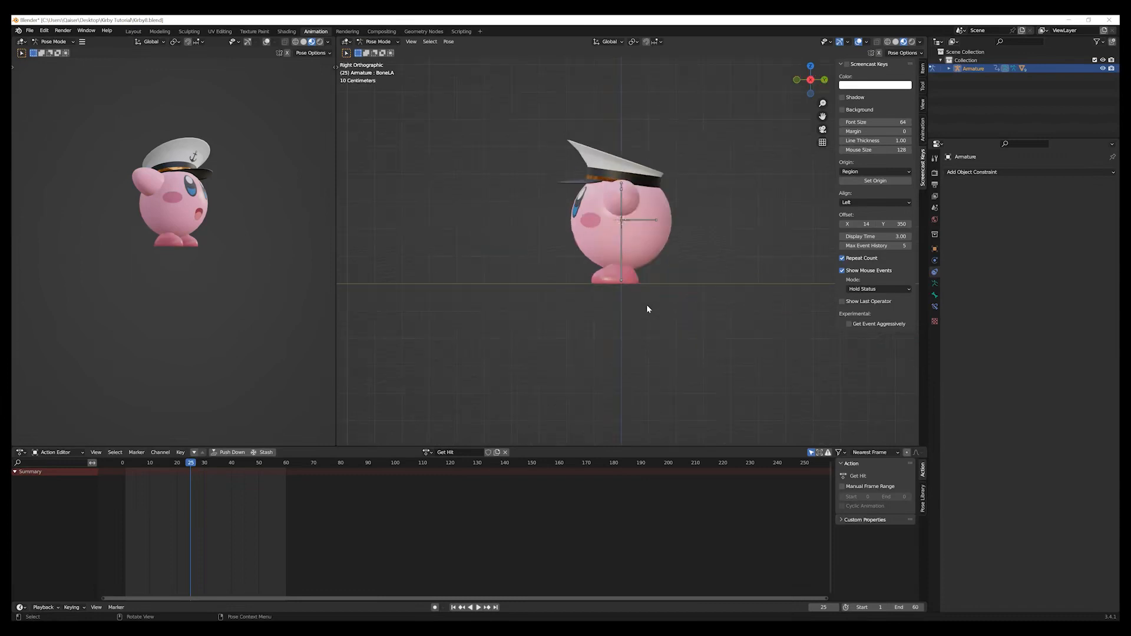
pyautogui.click(621, 270)
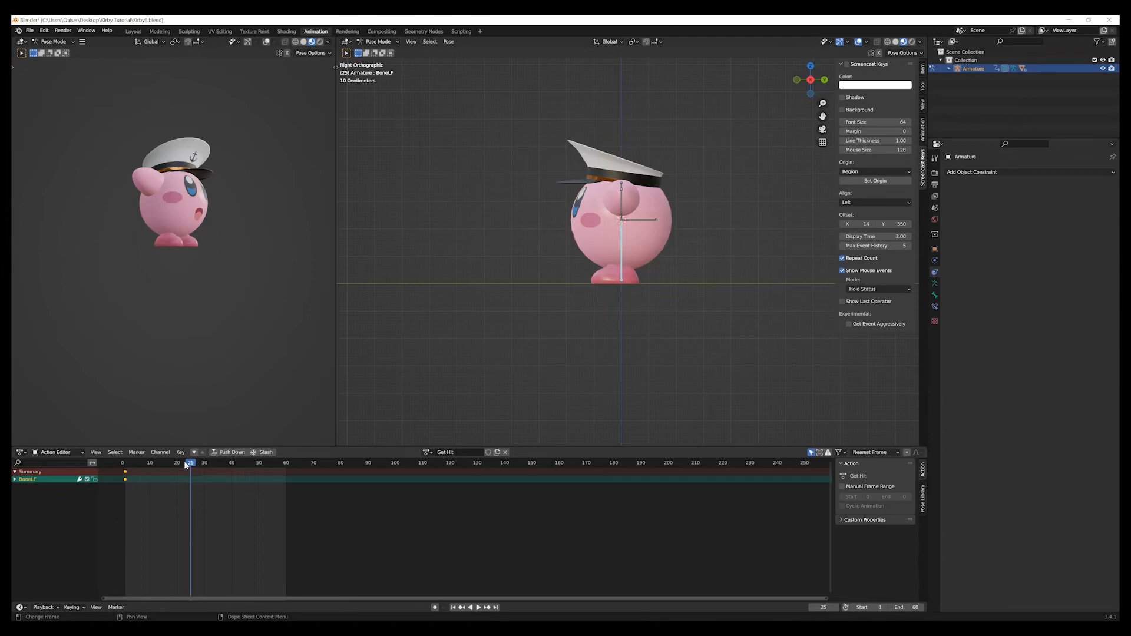
pyautogui.press('space')
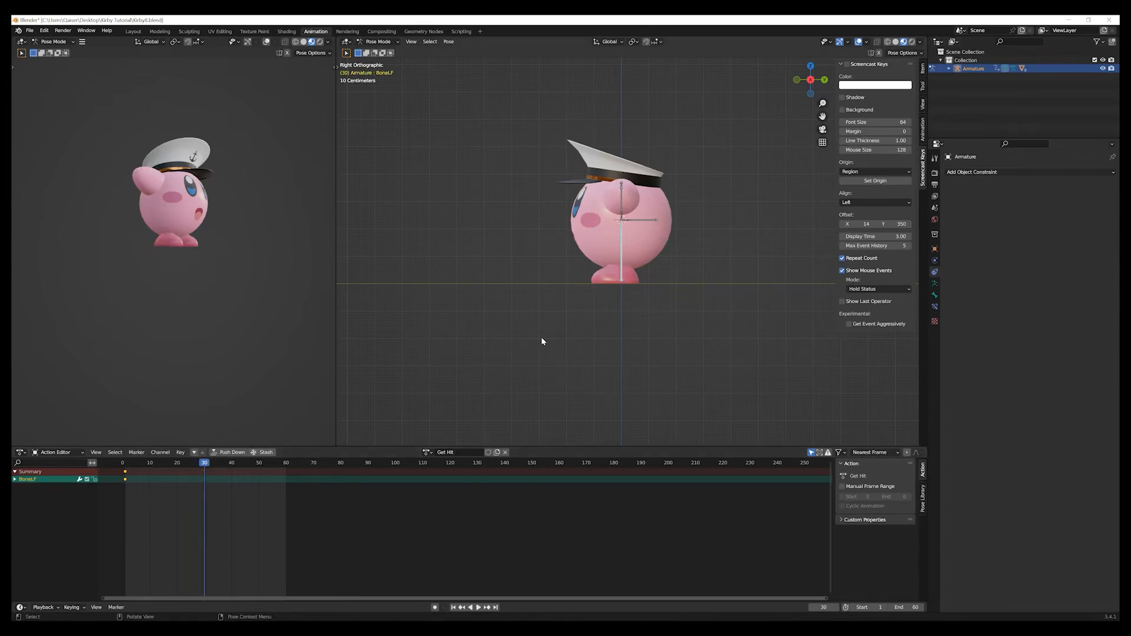
pyautogui.press('r')
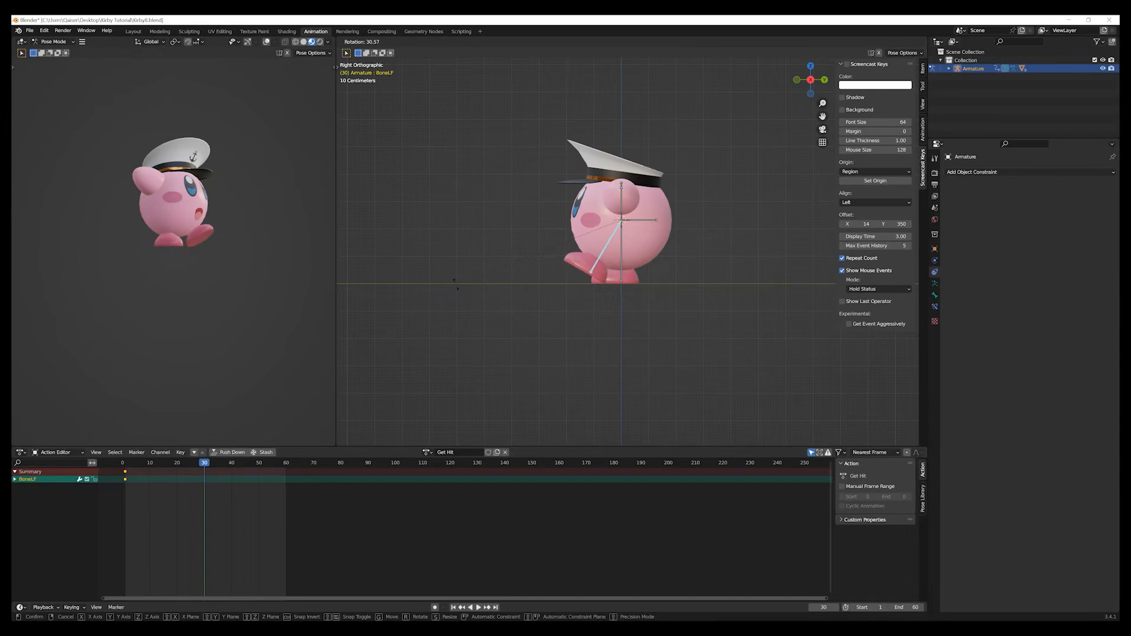
pyautogui.click(440, 240)
pyautogui.click(430, 400)
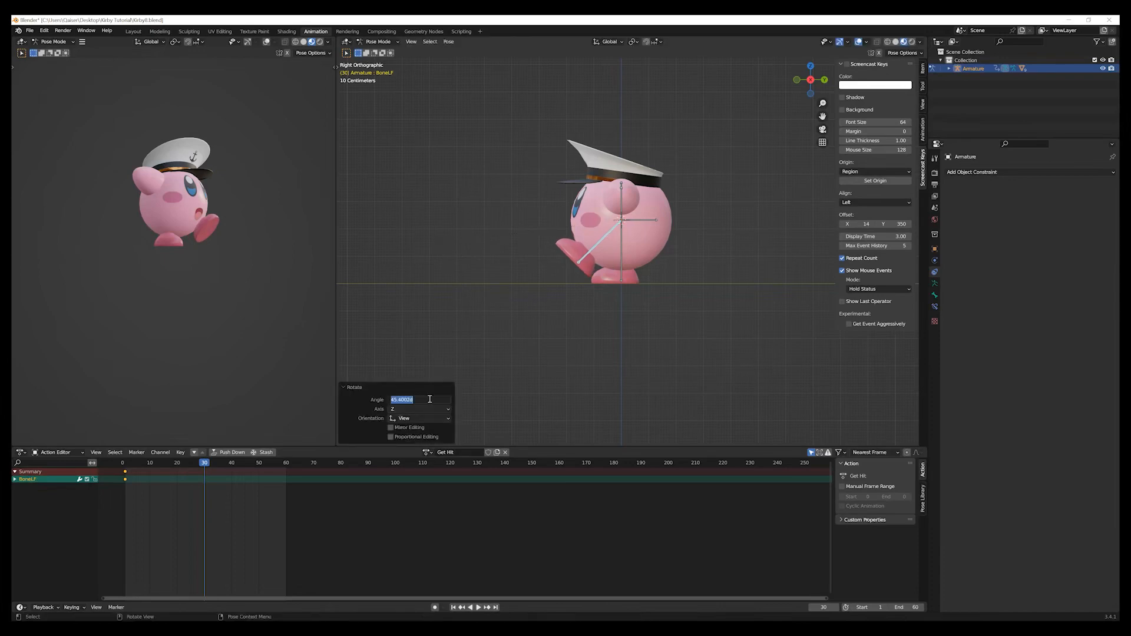
pyautogui.write('45')
pyautogui.press('Return')
# Insert a Rotation keyframe for the left foot bone at frame 30 and duplicate its frame 1 keyframe to frame 60.
pyautogui.press('i')
pyautogui.click(639, 352)
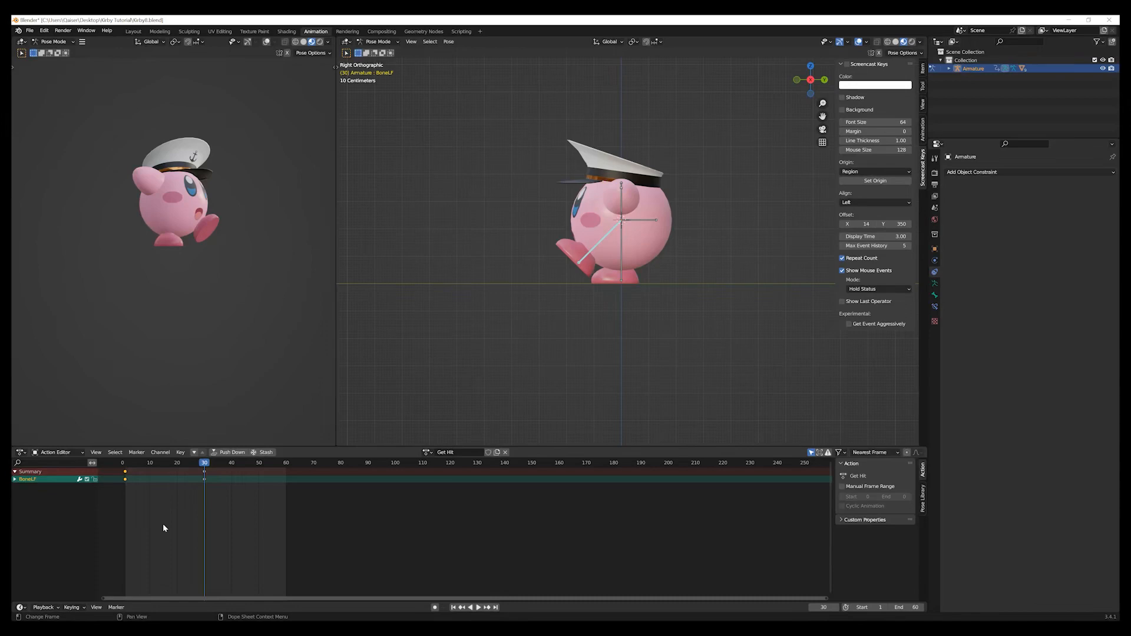
pyautogui.hotkey('shift', 'd')
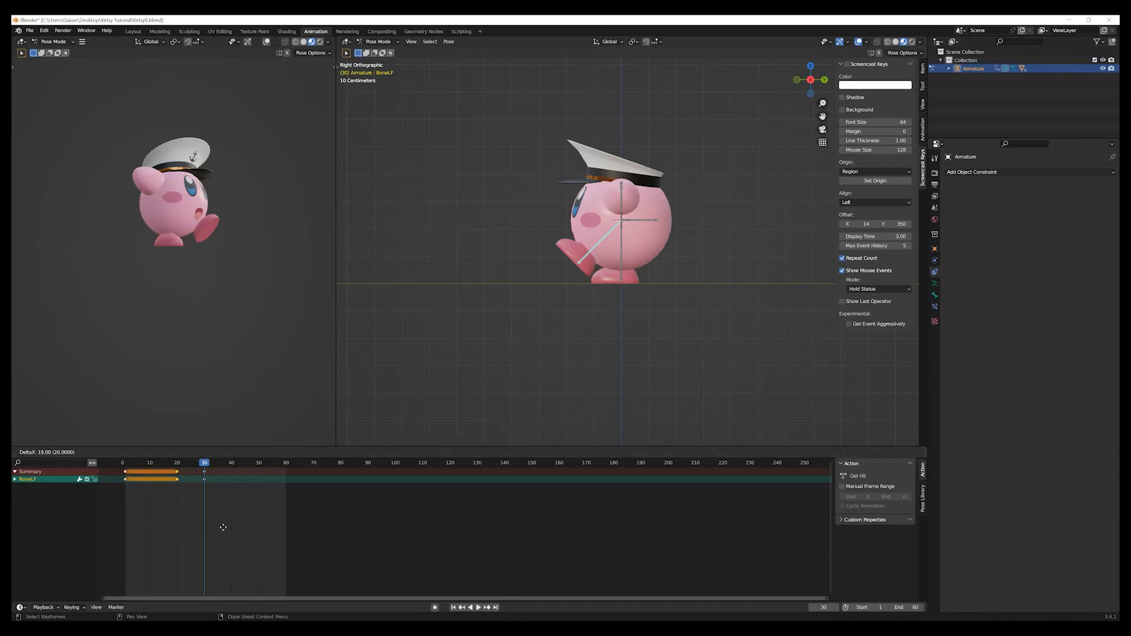
pyautogui.click(323, 518)
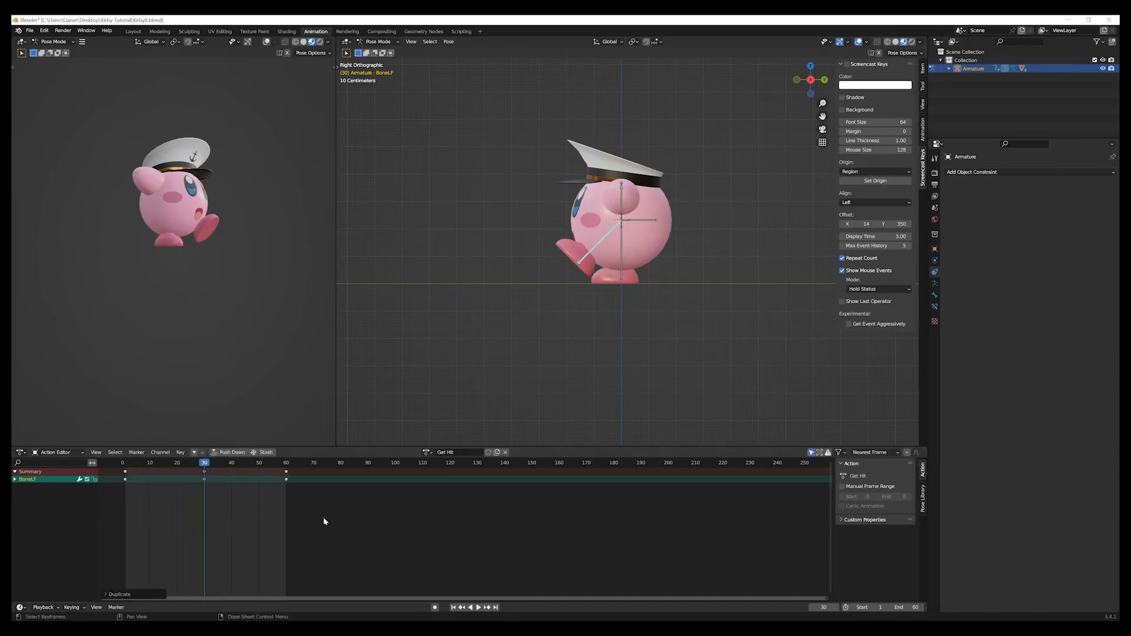
# At frame 45, rotate the left foot bone by -45° and insert a Rotation keyframe for it.
pyautogui.moveTo(211, 466); pyautogui.dragTo(247, 479)
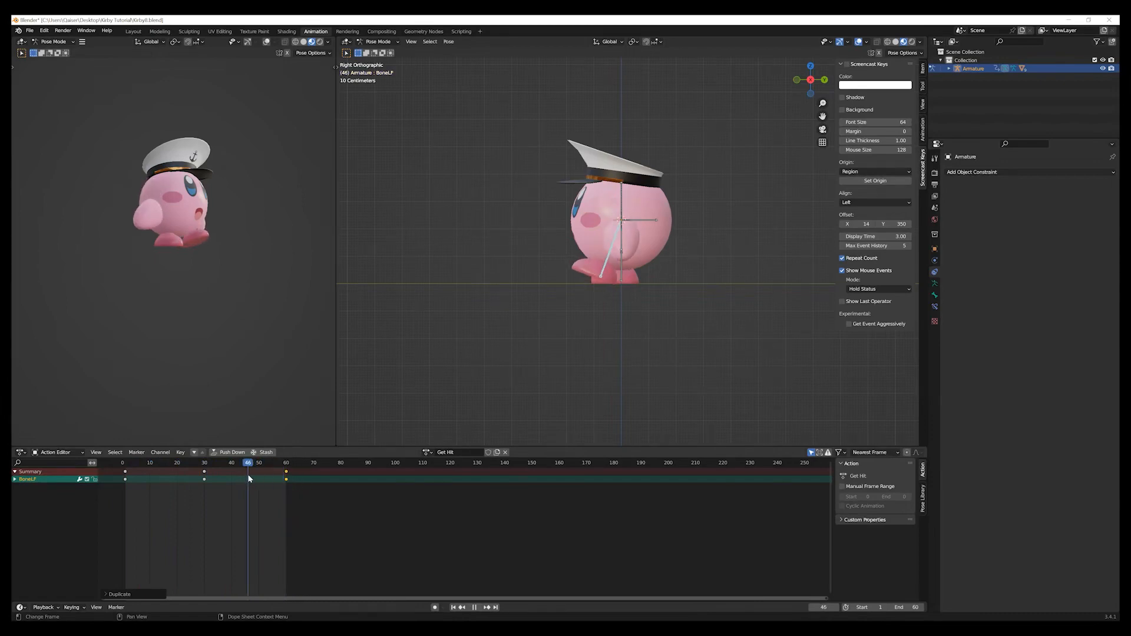
pyautogui.moveTo(249, 478)
pyautogui.mouseDown()
pyautogui.moveTo(314, 483)
pyautogui.moveTo(245, 476)
pyautogui.mouseUp()
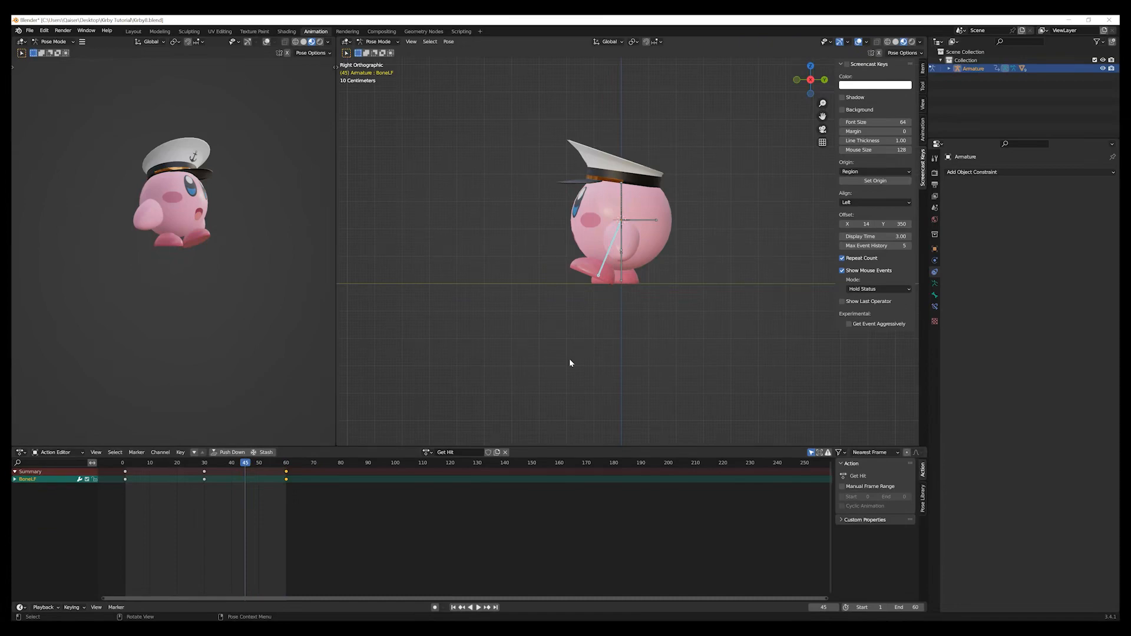
pyautogui.press('r')
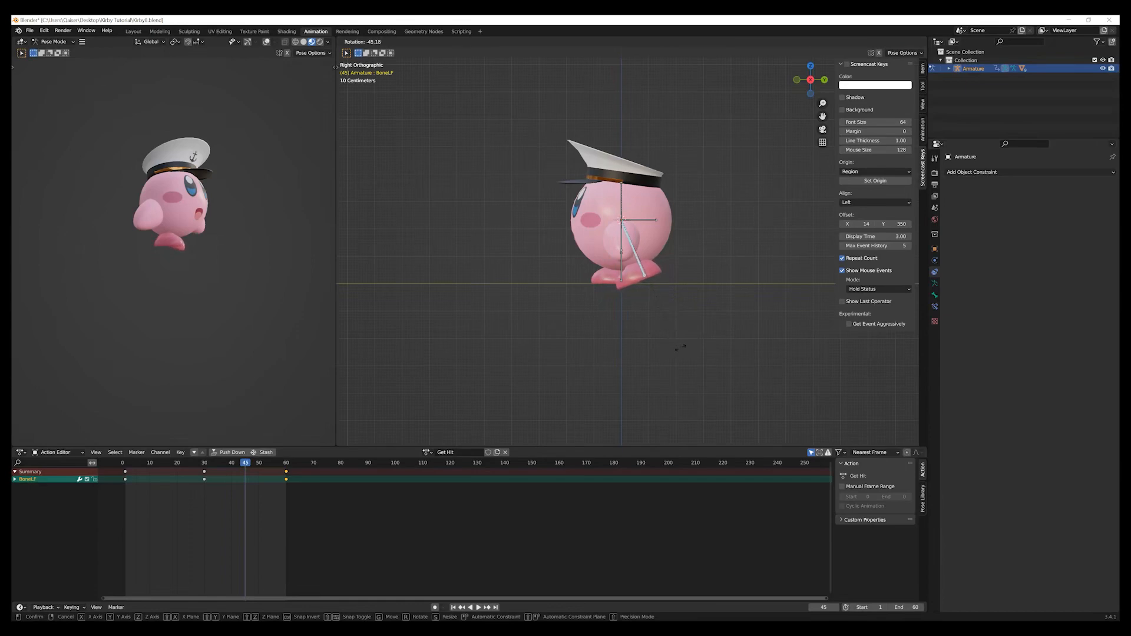
pyautogui.click(685, 347)
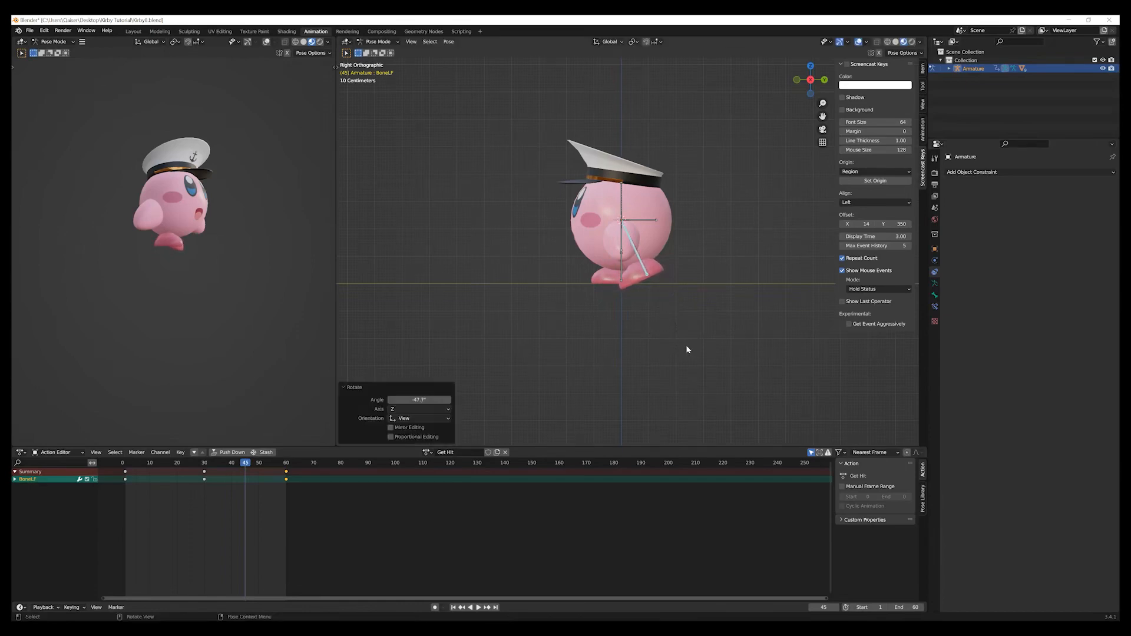
pyautogui.click(435, 400)
pyautogui.press('BackSpace')
pyautogui.write('-45')
pyautogui.press('Return')
pyautogui.press('i')
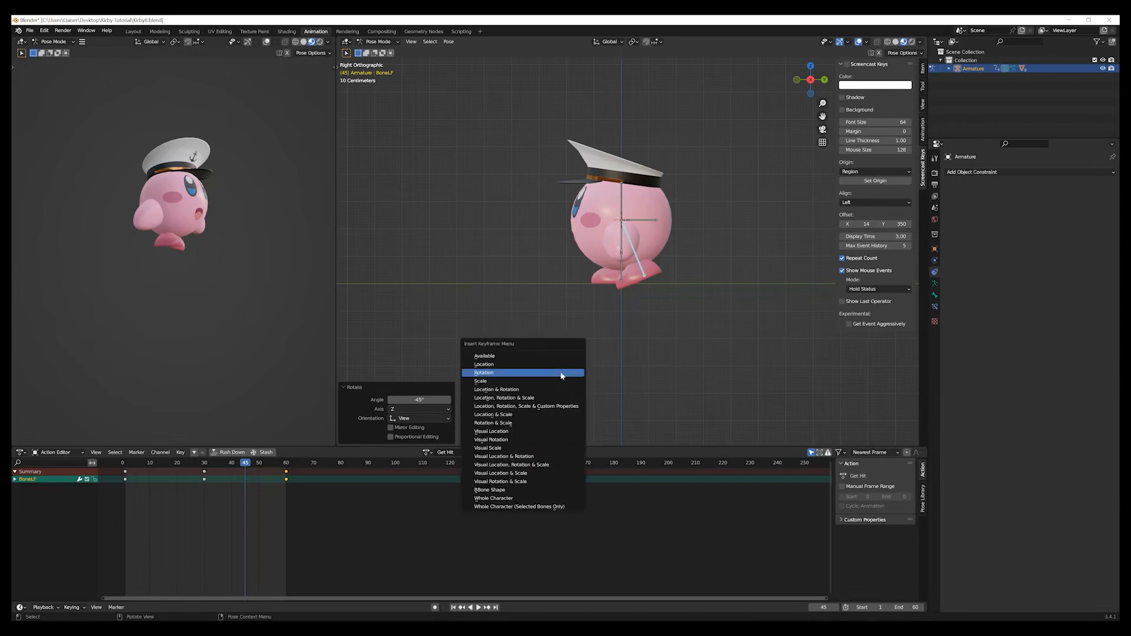
pyautogui.click(561, 373)
pyautogui.hotkey('alt', 'a')
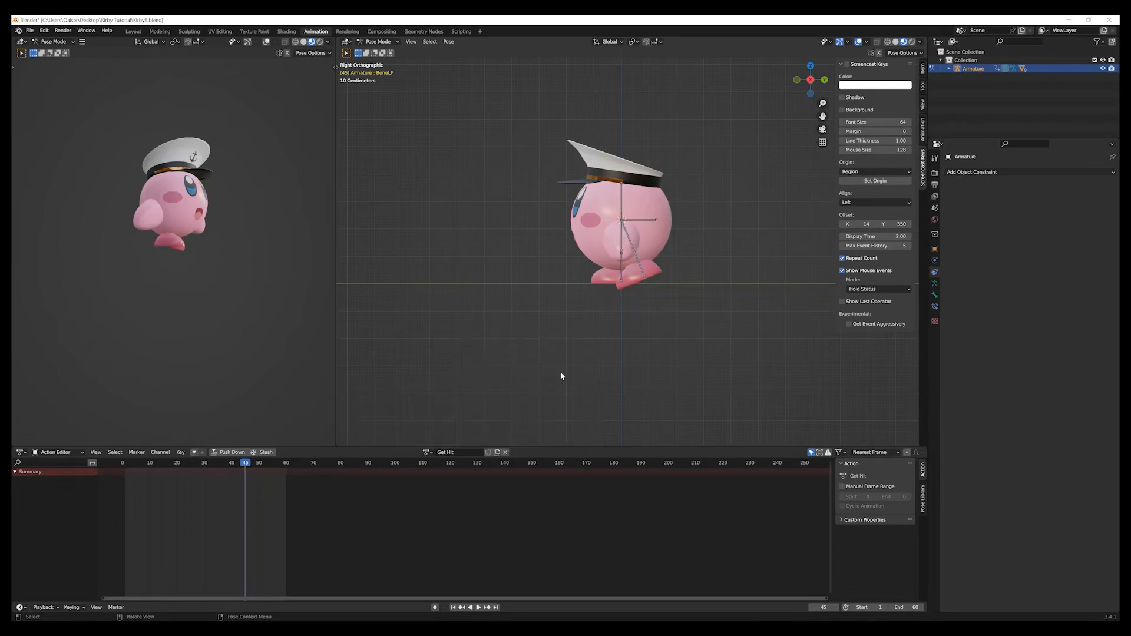
pyautogui.moveTo(487, 396); pyautogui.dragTo(575, 400, button='middle')
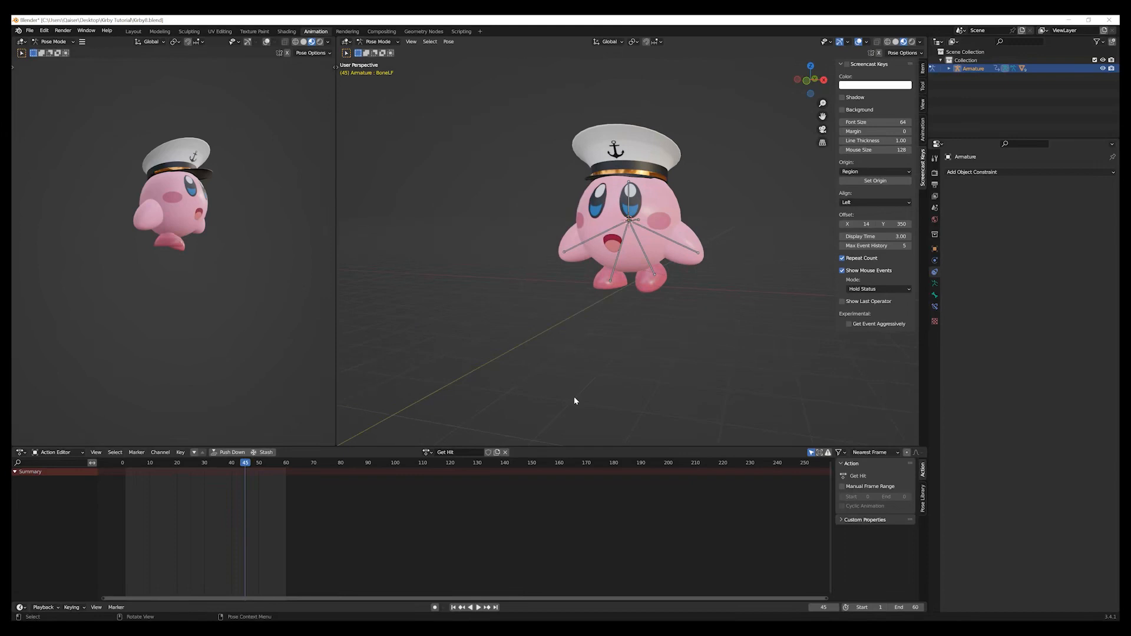
# Return to frame 1 and select the right foot bone in the left side view.
pyautogui.press('ctrl+KP_3')
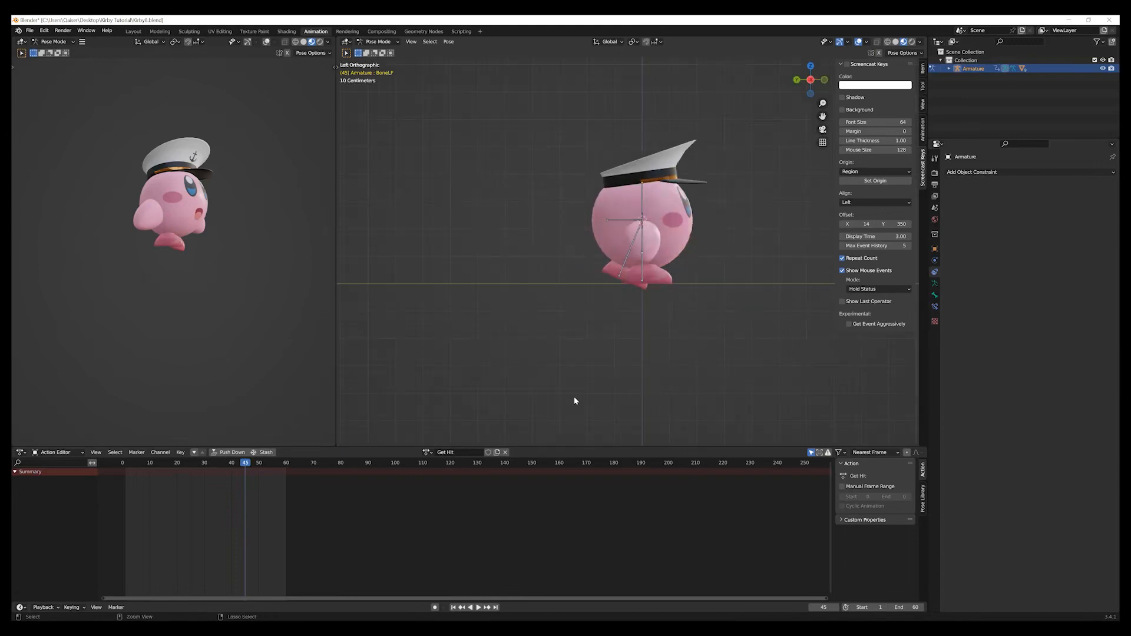
pyautogui.click(454, 608)
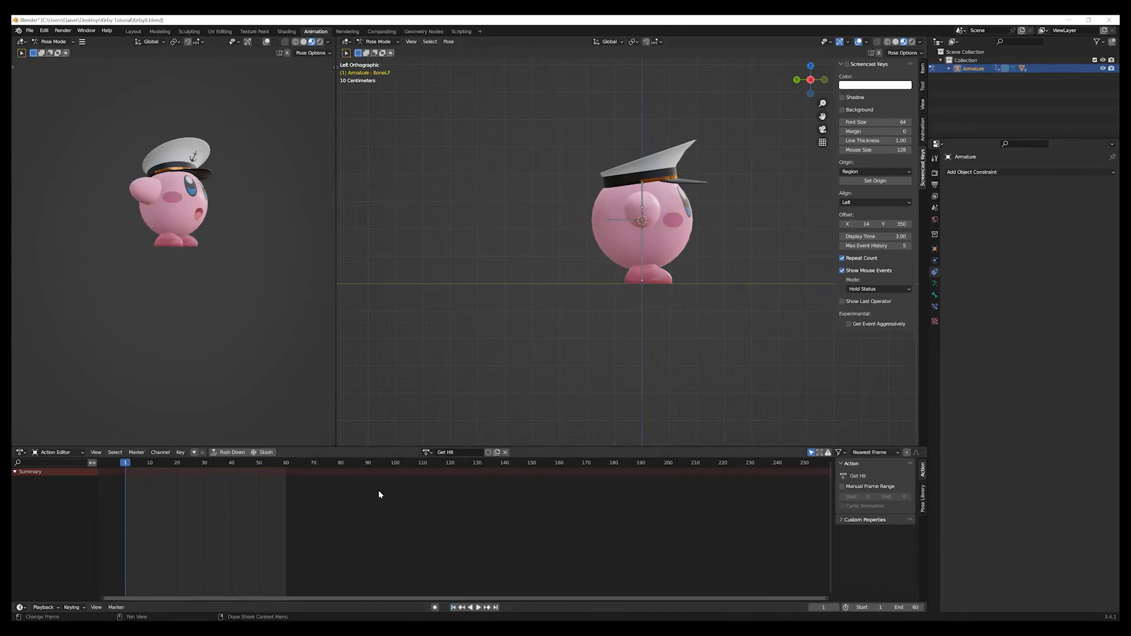
pyautogui.click(643, 277)
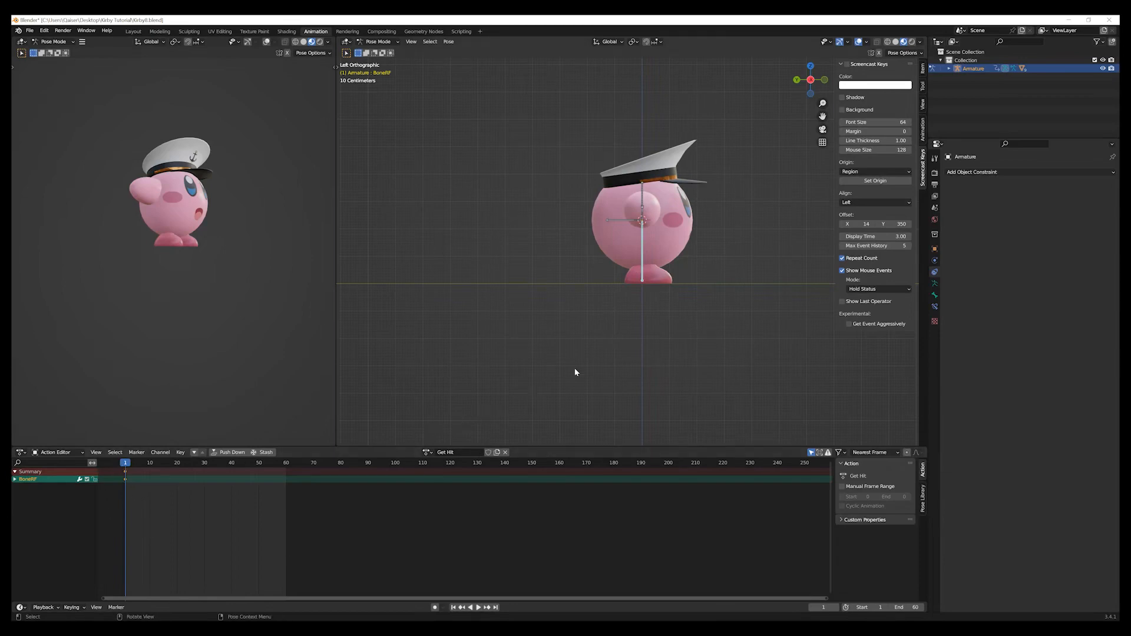
# Try to rotate the right foot bone by -45° and insert a Rotation keyframe for it at frame 1.
pyautogui.press('r')
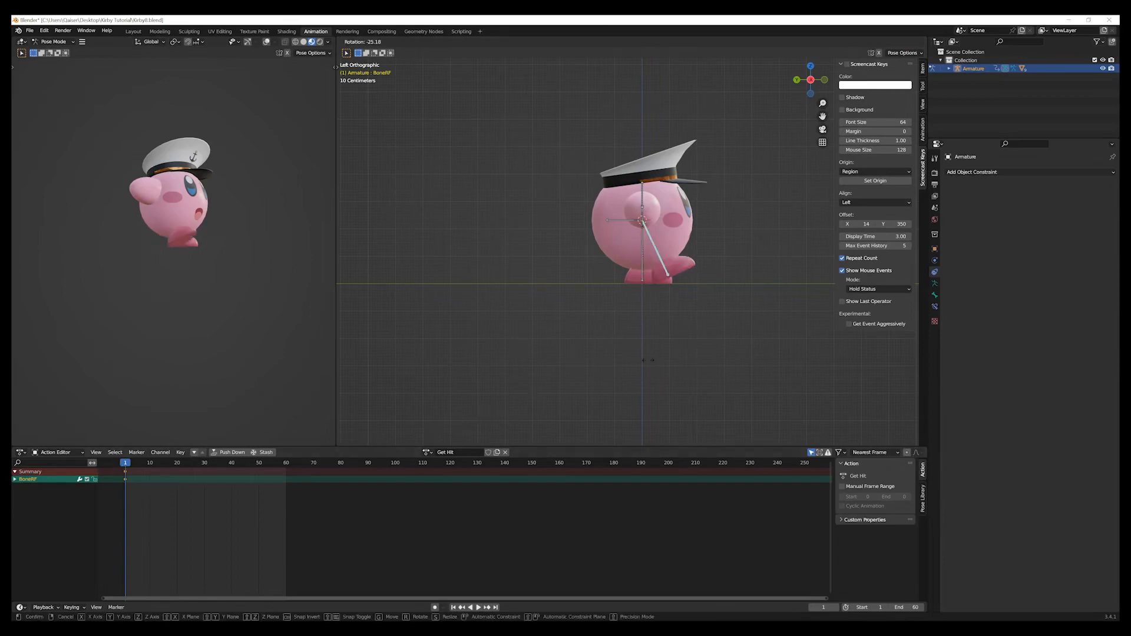
pyautogui.click(684, 341)
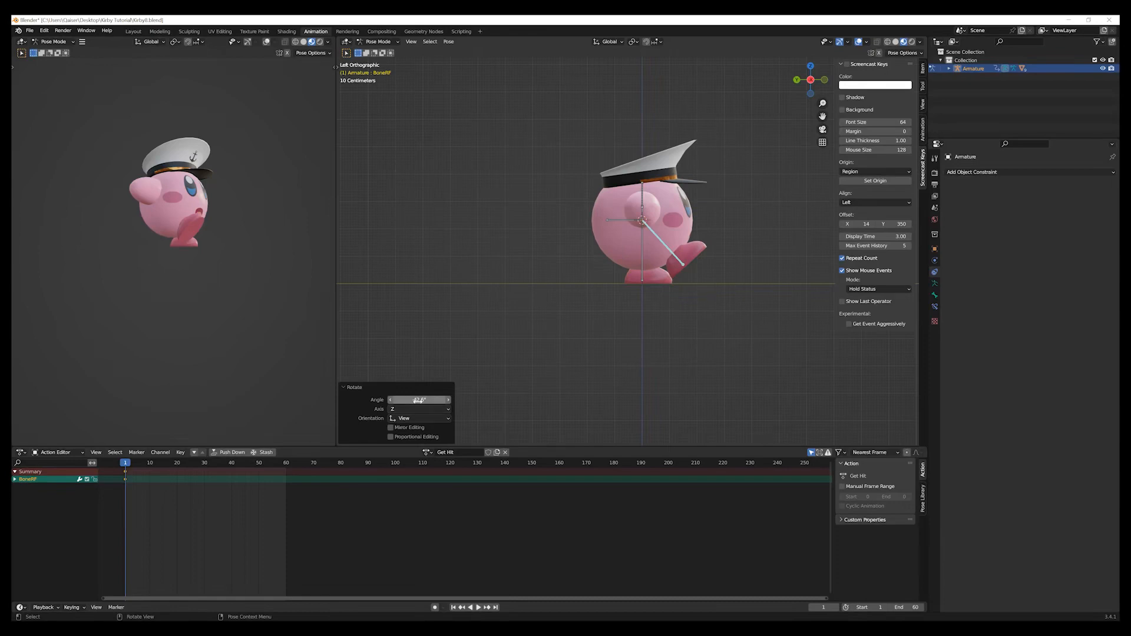
pyautogui.click(418, 400)
pyautogui.write('-45')
pyautogui.press('Return')
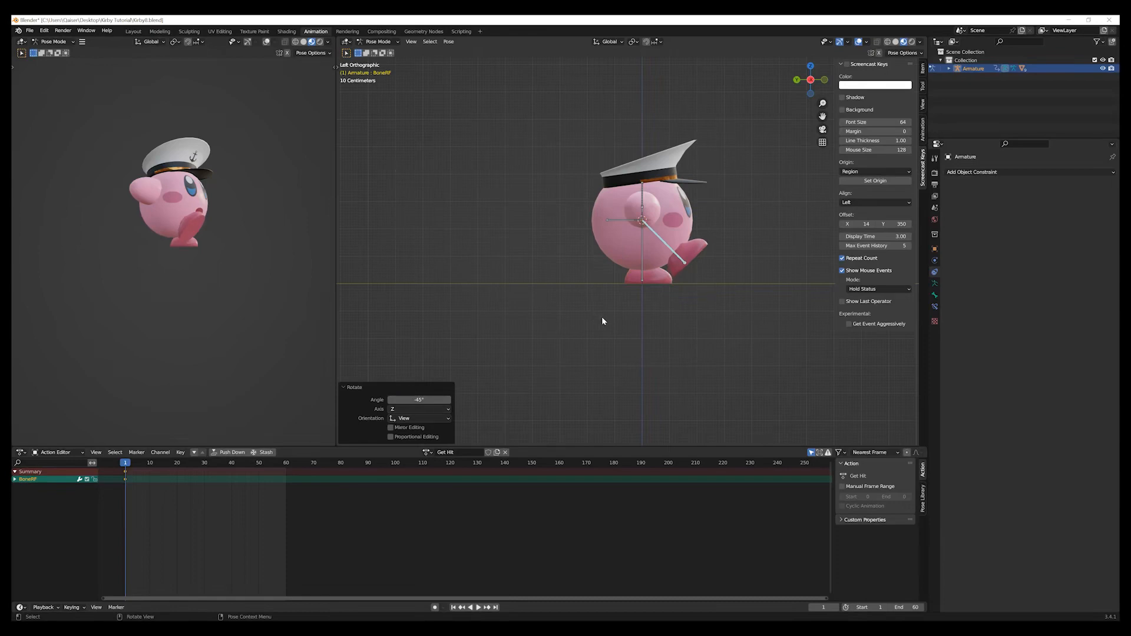
pyautogui.press('i')
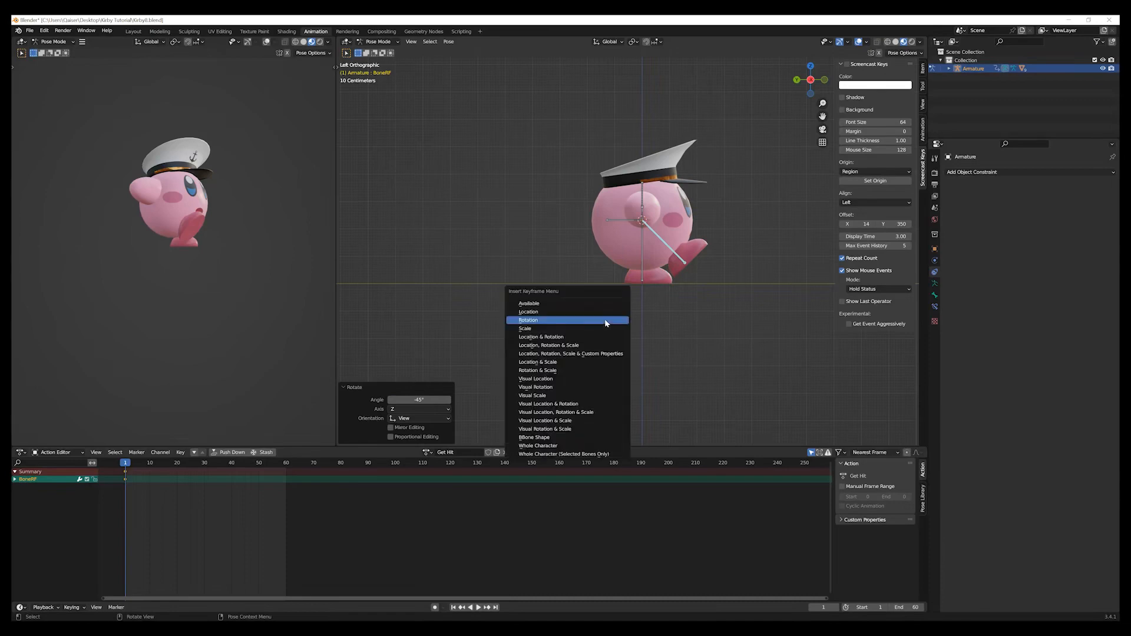
pyautogui.click(604, 320)
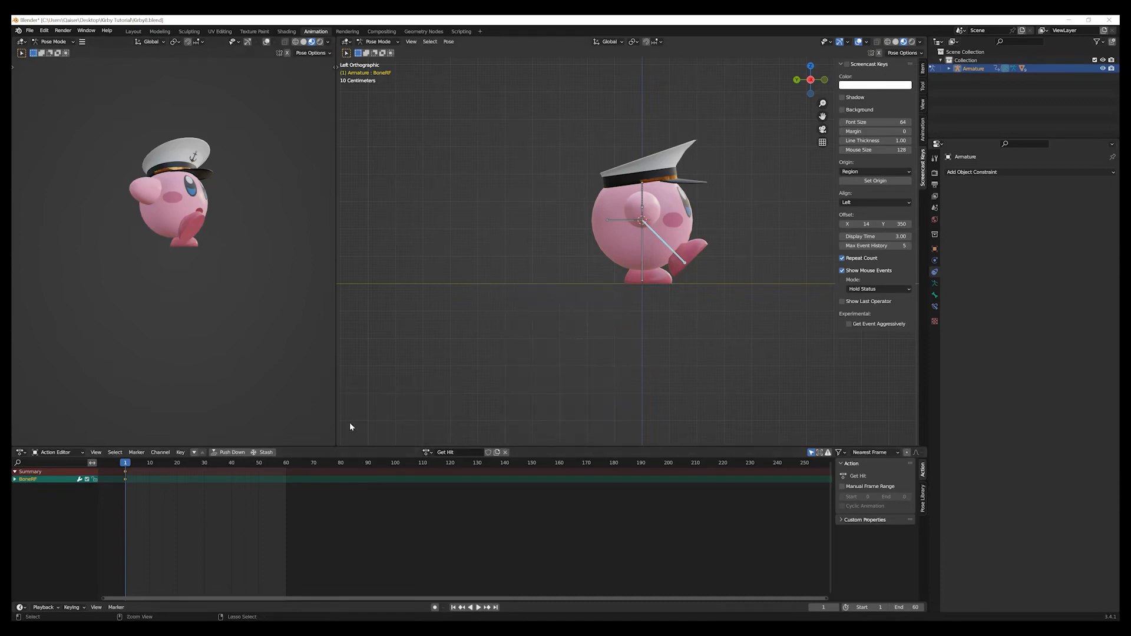
pyautogui.hotkey('ctrl', 'z')
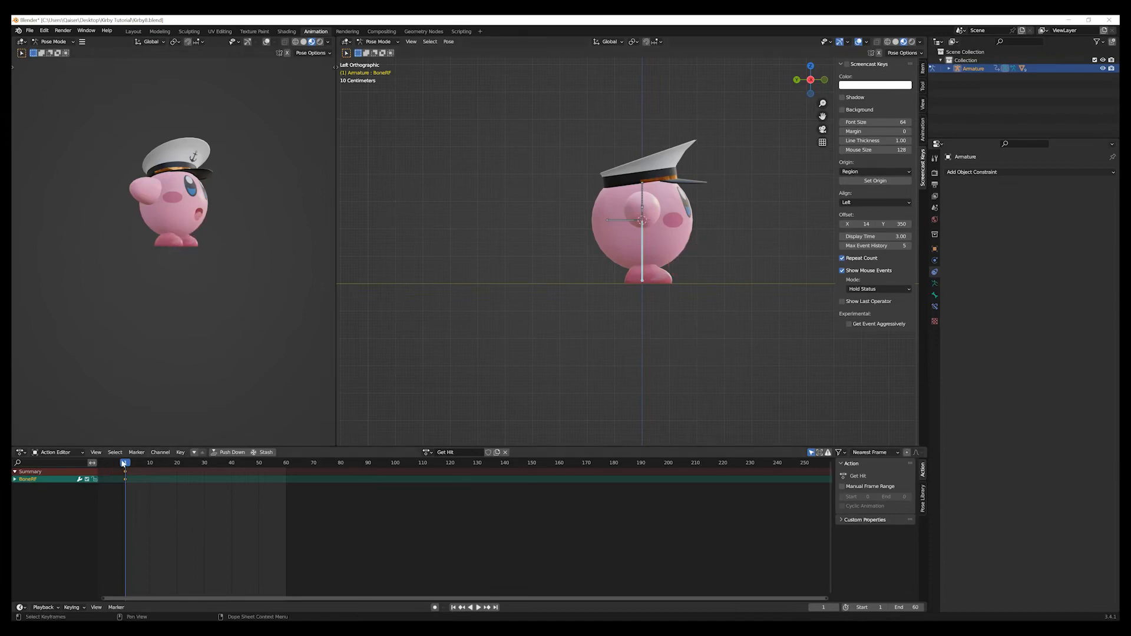
# At frame 30, rotate the right foot bone by -45° in the left side view.
pyautogui.press('space')
pyautogui.moveTo(151, 465); pyautogui.dragTo(205, 465)
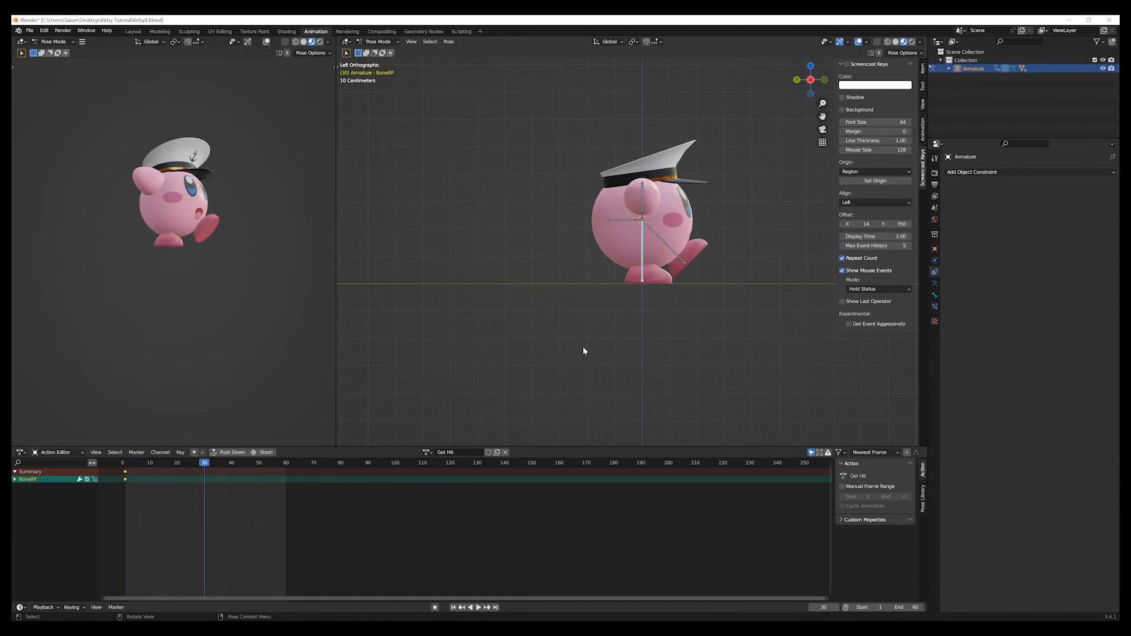
pyautogui.write('r-45')
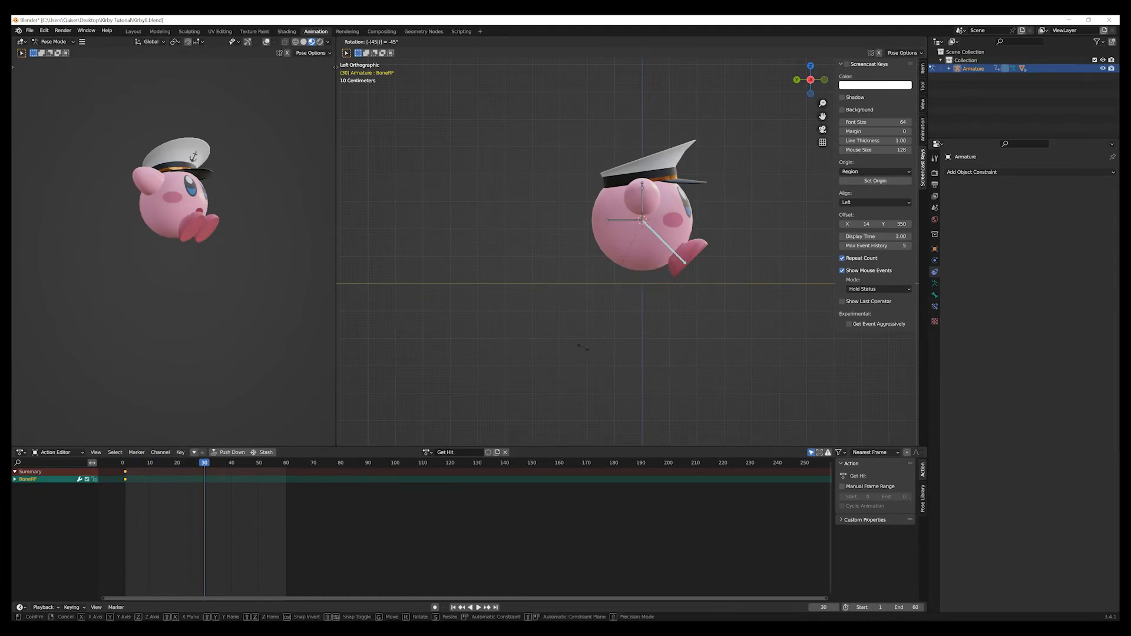
pyautogui.press('Return')
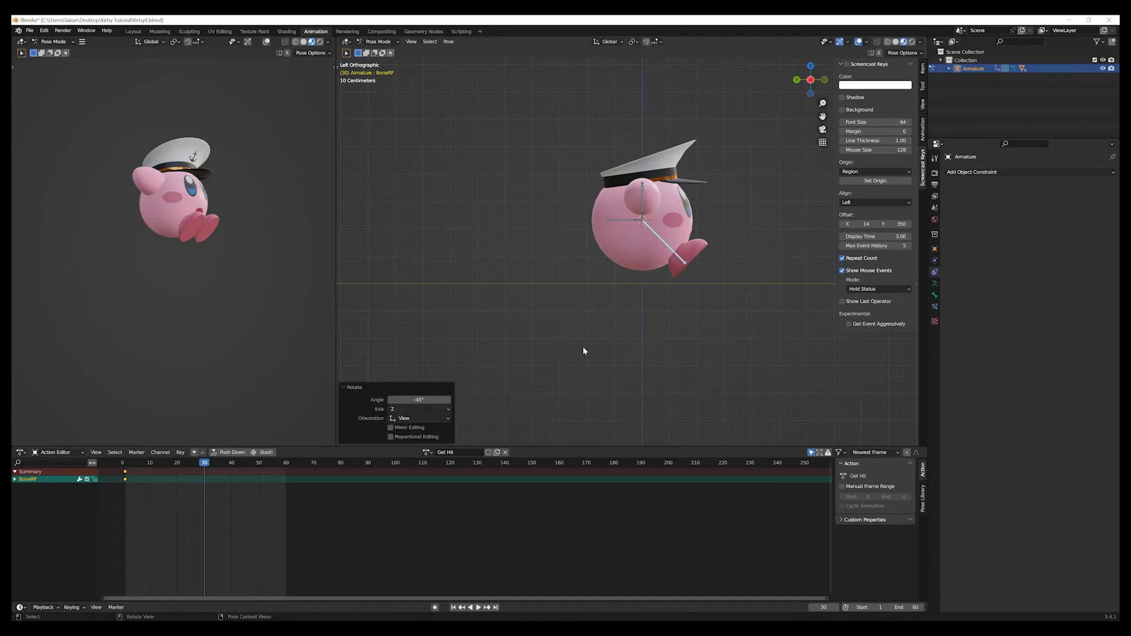
# Insert a Rotation keyframe for the right foot bone at frame 30 and duplicate its frame 1 keyframe to frame 60.
pyautogui.press('i')
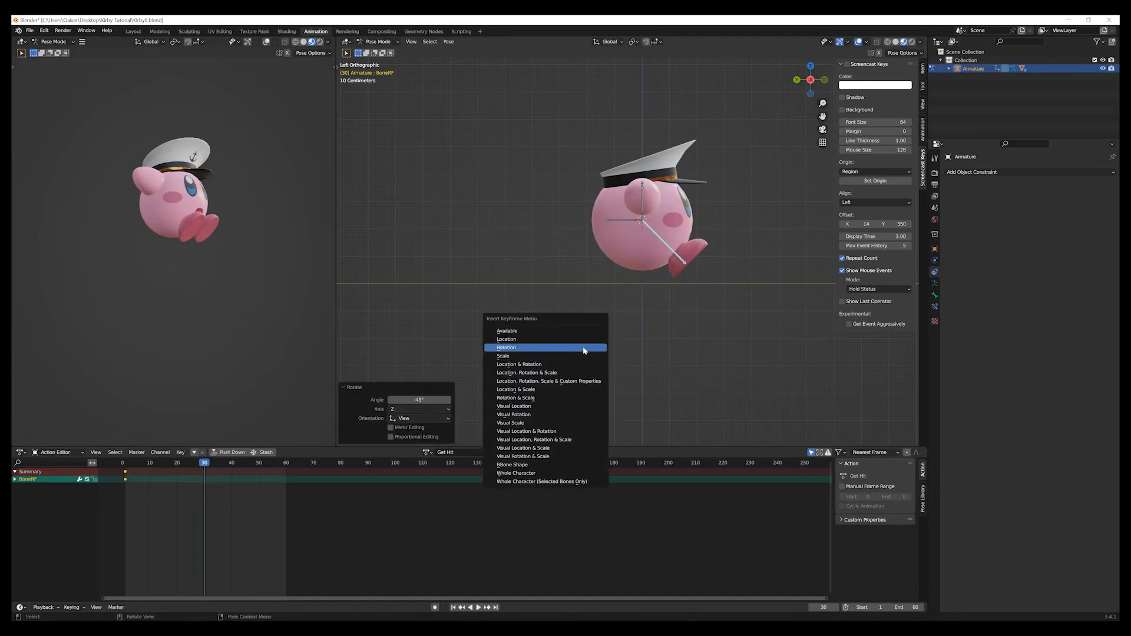
pyautogui.click(584, 348)
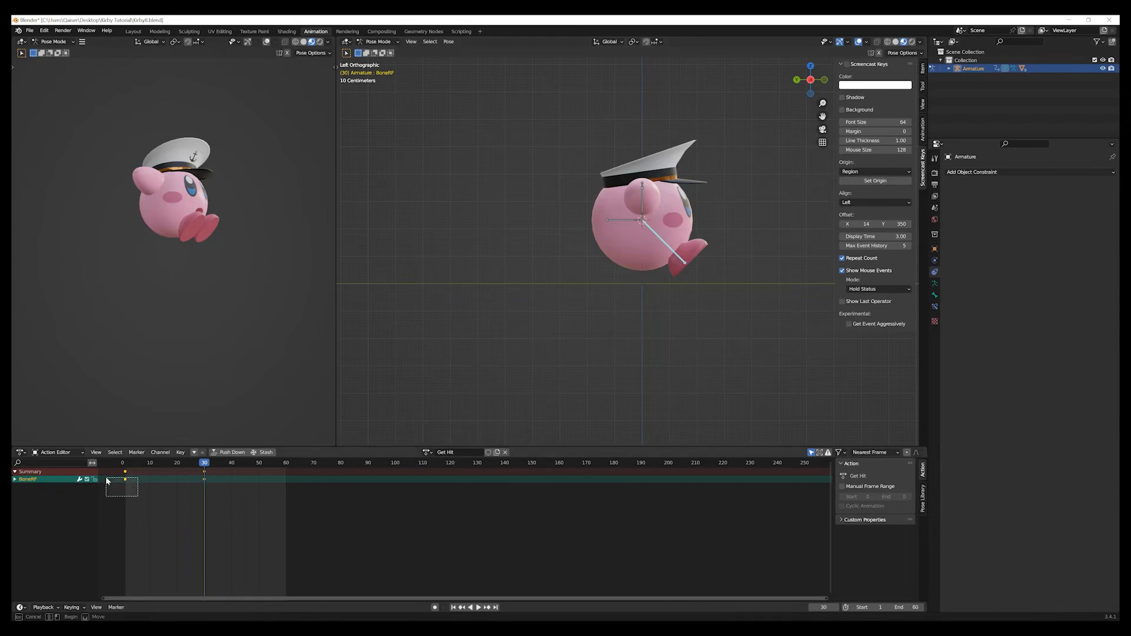
pyautogui.hotkey('shift', 'd')
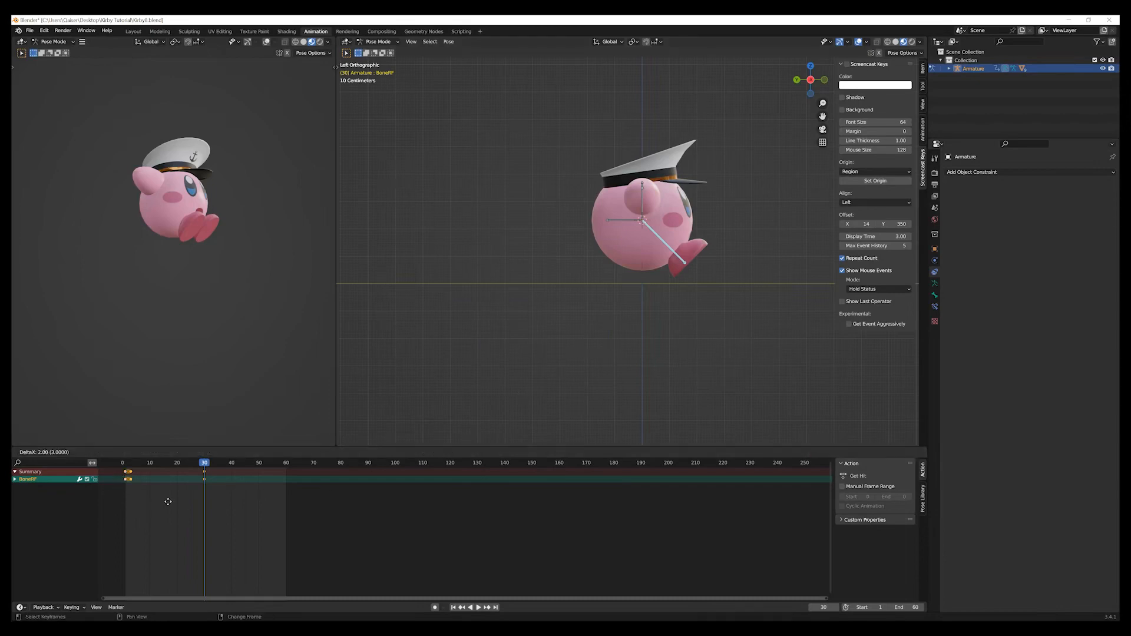
pyautogui.click(298, 498)
pyautogui.click(412, 407)
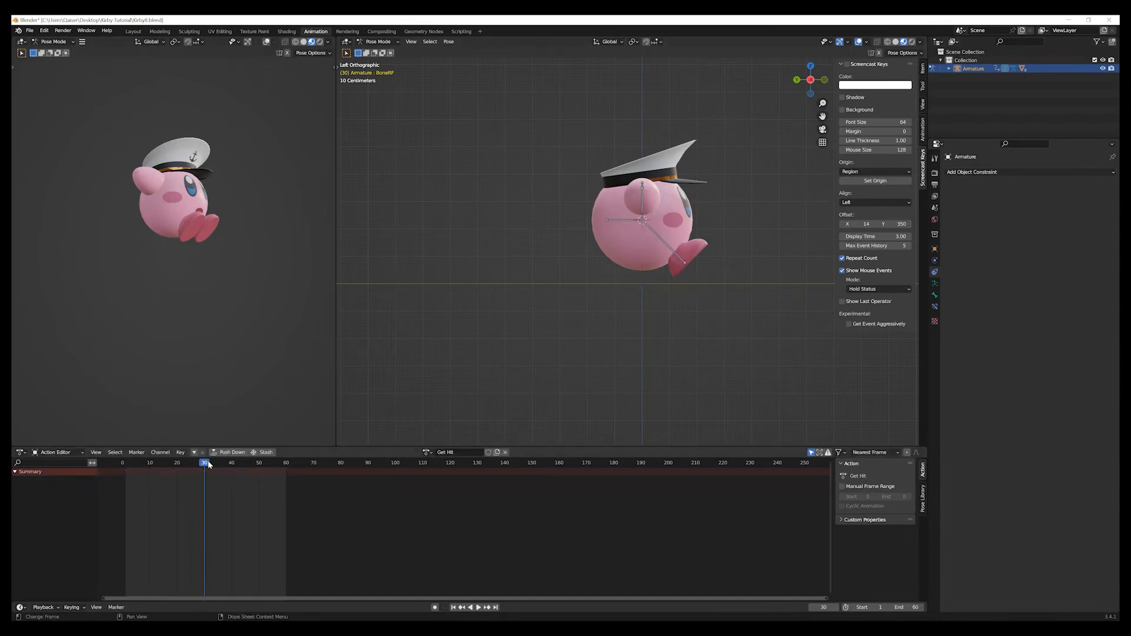
# At frame 45, rotate the right foot bone by 45° and insert a Rotation keyframe for it.
pyautogui.press('space')
pyautogui.press('space')
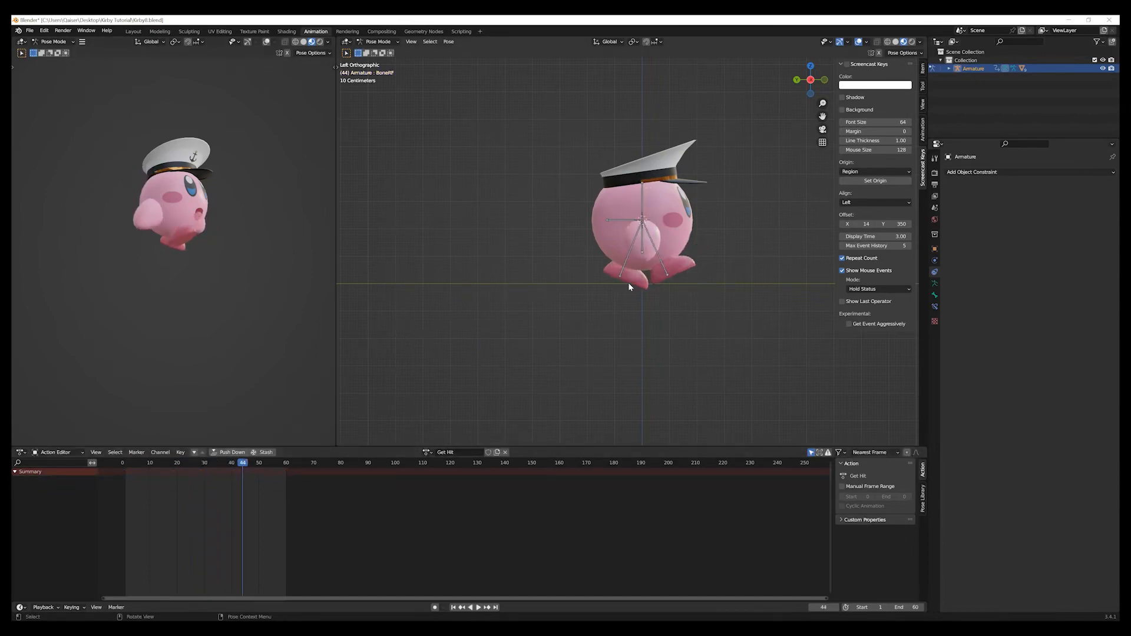
pyautogui.click(666, 272)
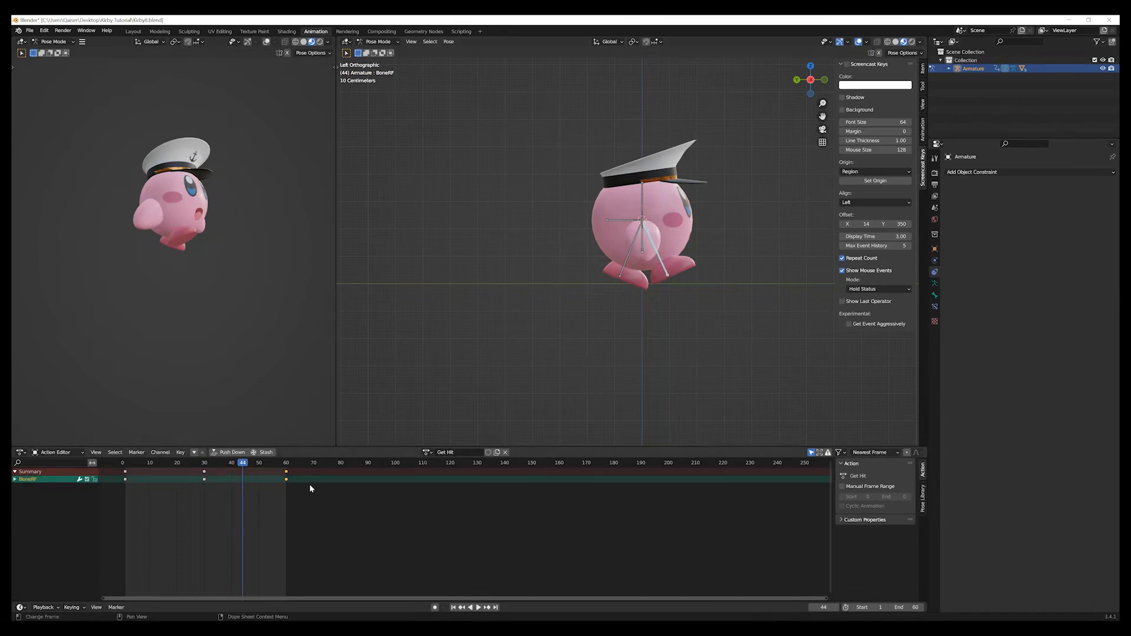
pyautogui.moveTo(245, 466); pyautogui.dragTo(245, 466)
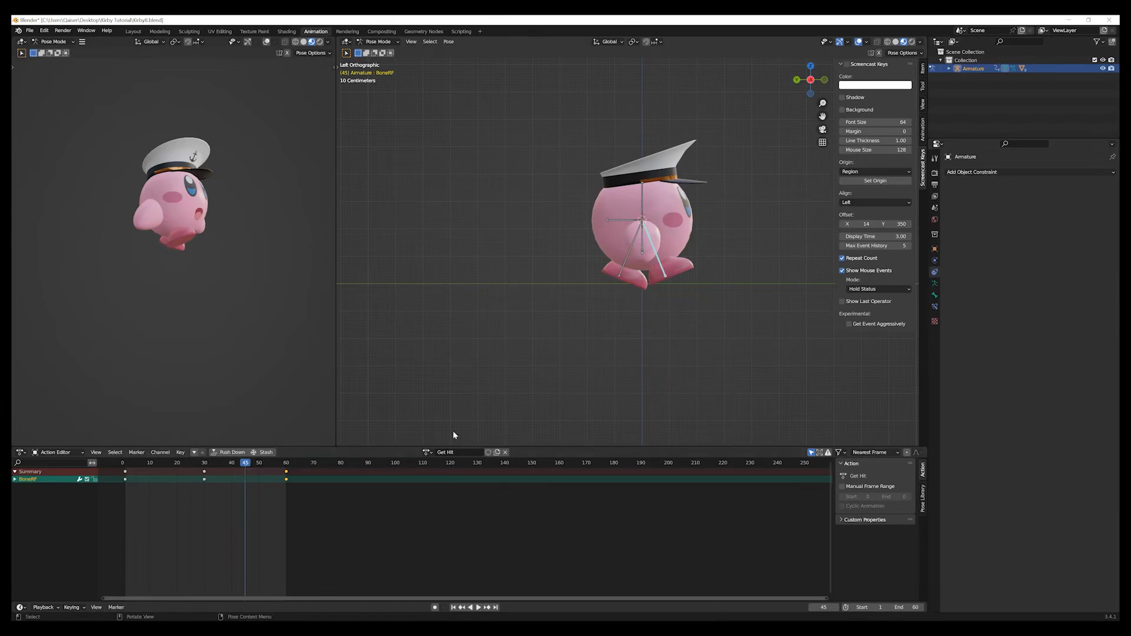
pyautogui.press('r')
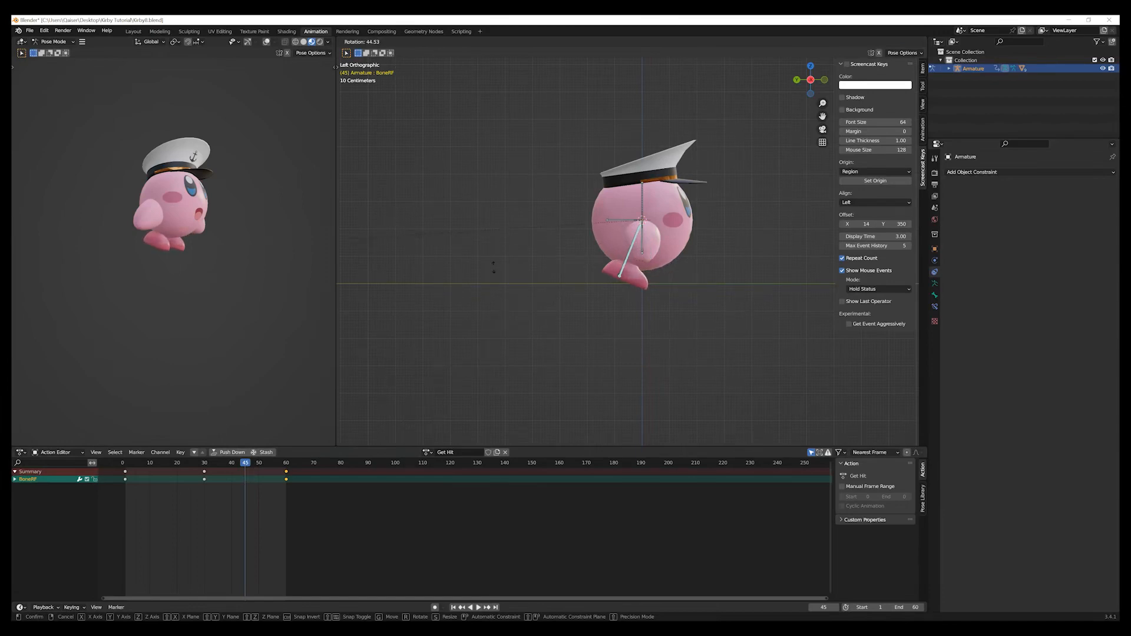
pyautogui.click(494, 267)
pyautogui.click(435, 400)
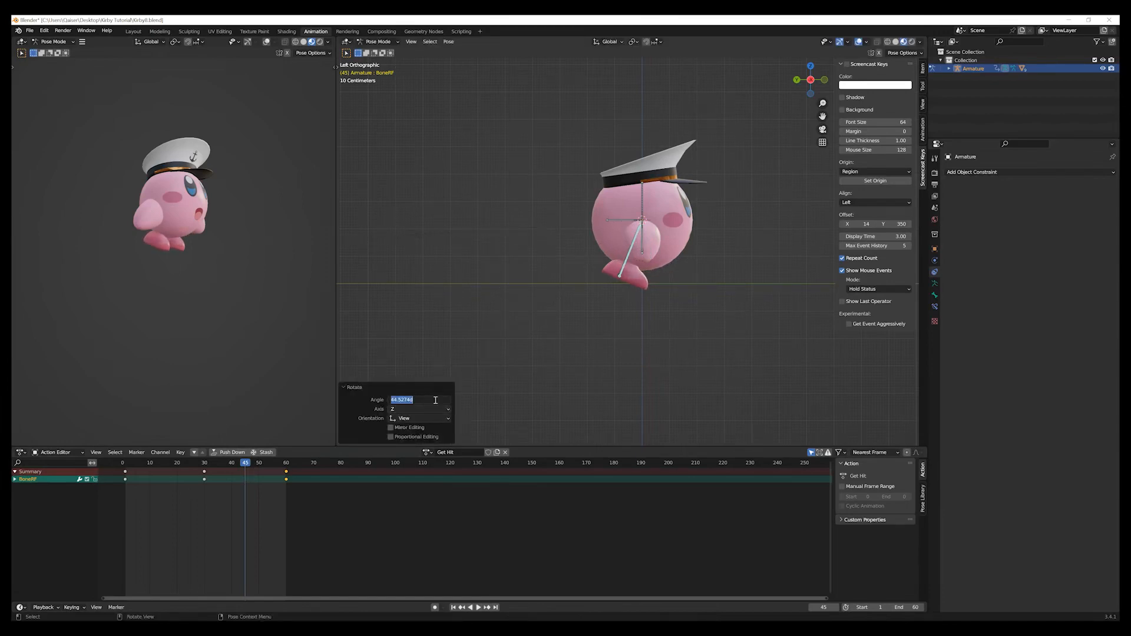
pyautogui.write('45')
pyautogui.press('Return')
pyautogui.press('i')
pyautogui.click(618, 331)
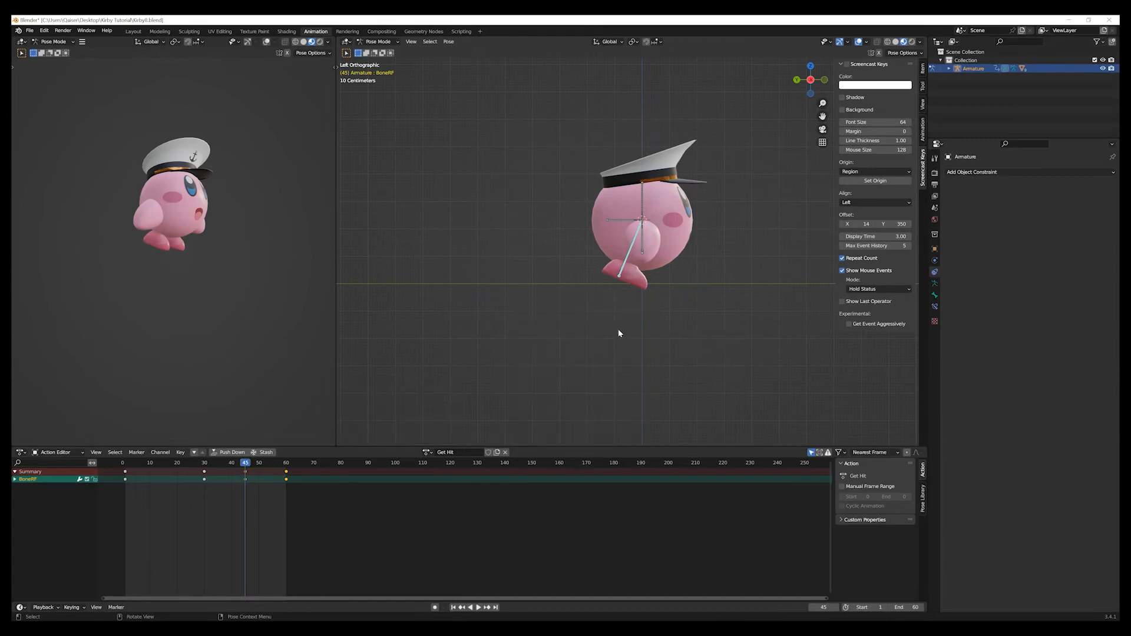
# Scrub the animation from frame 1 to frame 59 to check the foot motion, and inspect the pose from another angle.
pyautogui.click(454, 608)
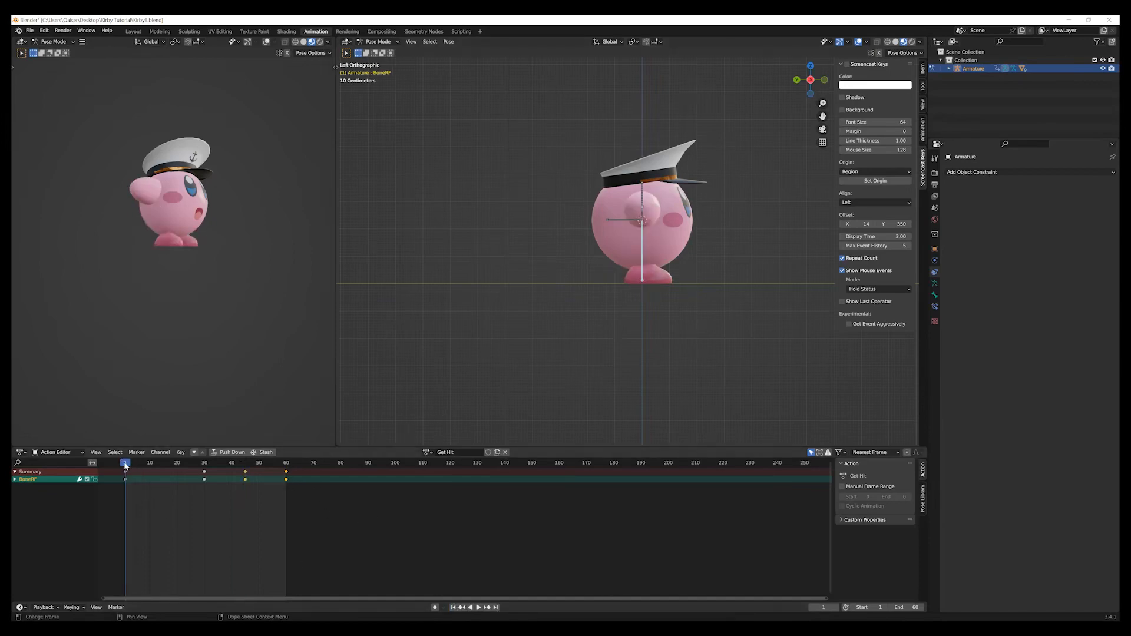
pyautogui.moveTo(125, 466); pyautogui.dragTo(284, 480)
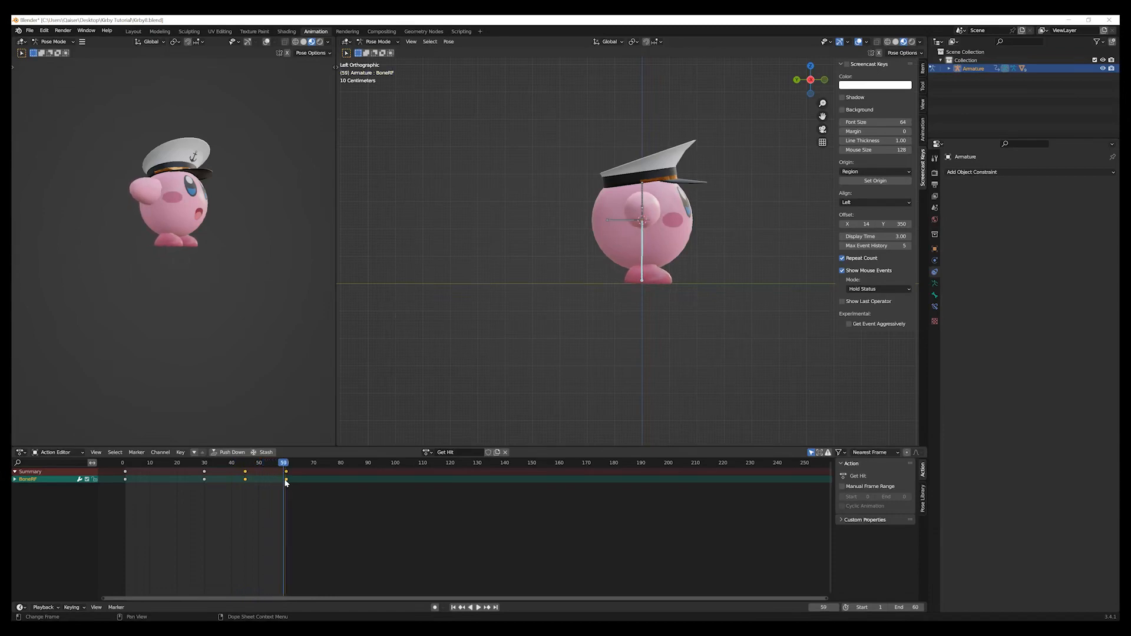
pyautogui.scroll(3, 602, 405)
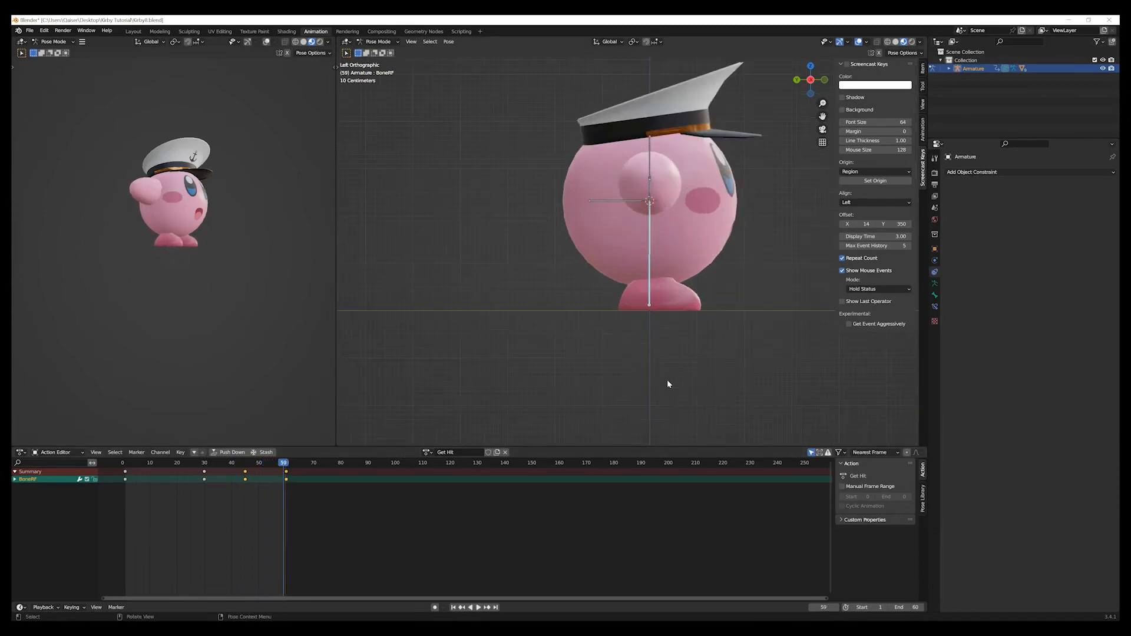
pyautogui.scroll(-2, 695, 368)
pyautogui.moveTo(698, 371); pyautogui.dragTo(608, 262, button='middle')
pyautogui.moveTo(598, 338); pyautogui.dragTo(561, 331, button='middle')
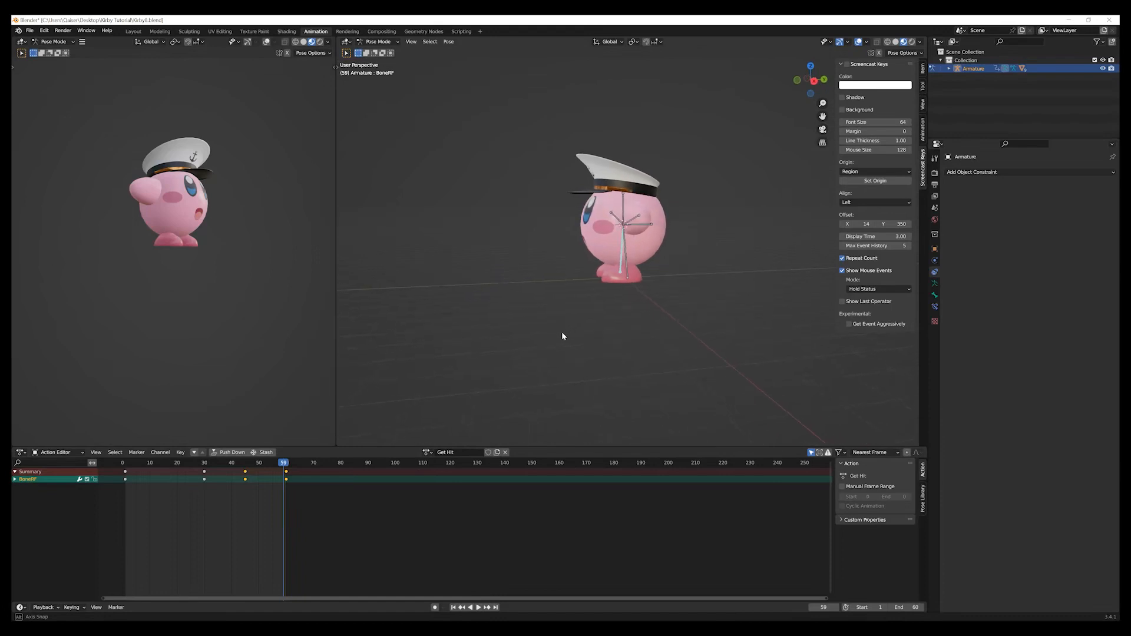
pyautogui.scroll(2, 639, 294)
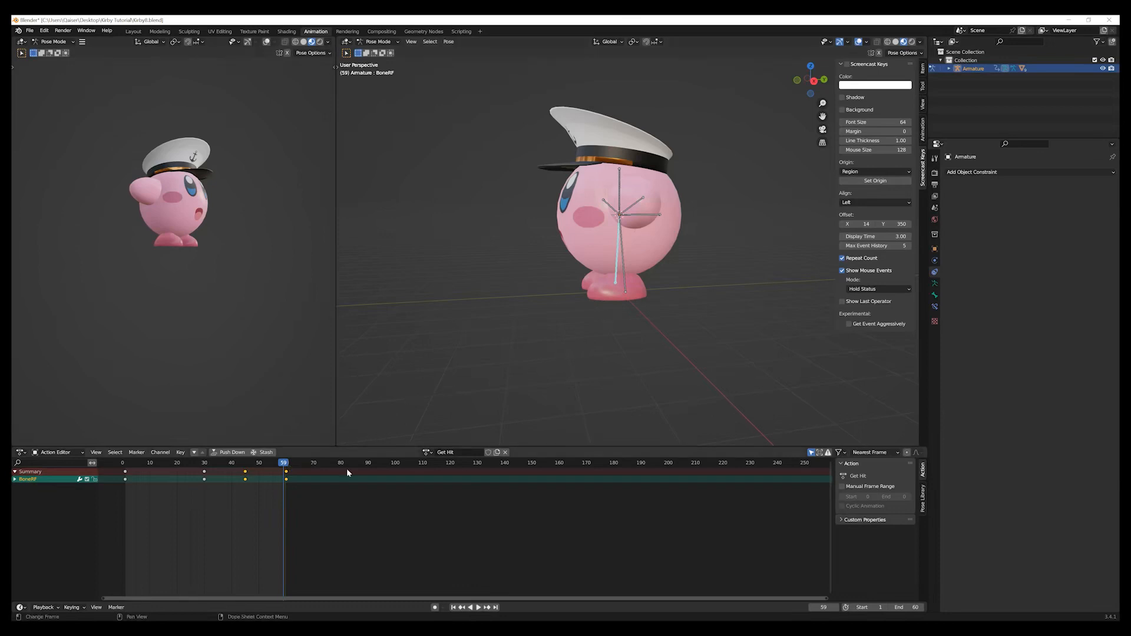
# Return to frame 1 and select the main body bone in the right side view.
pyautogui.click(454, 607)
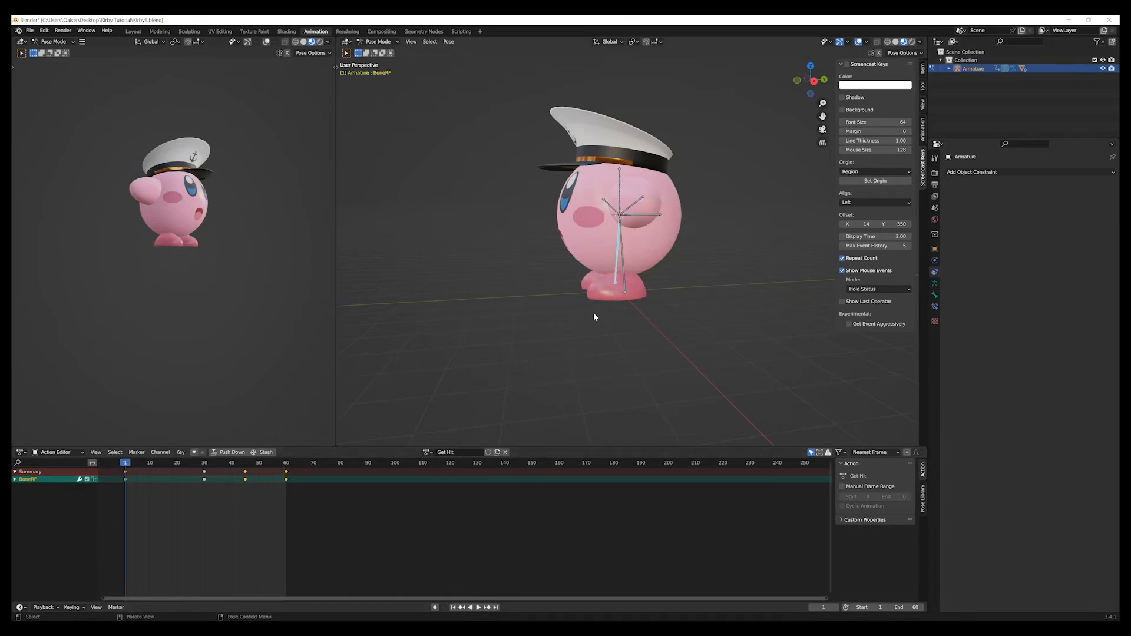
pyautogui.click(619, 185)
pyautogui.moveTo(598, 356); pyautogui.dragTo(583, 354, button='middle')
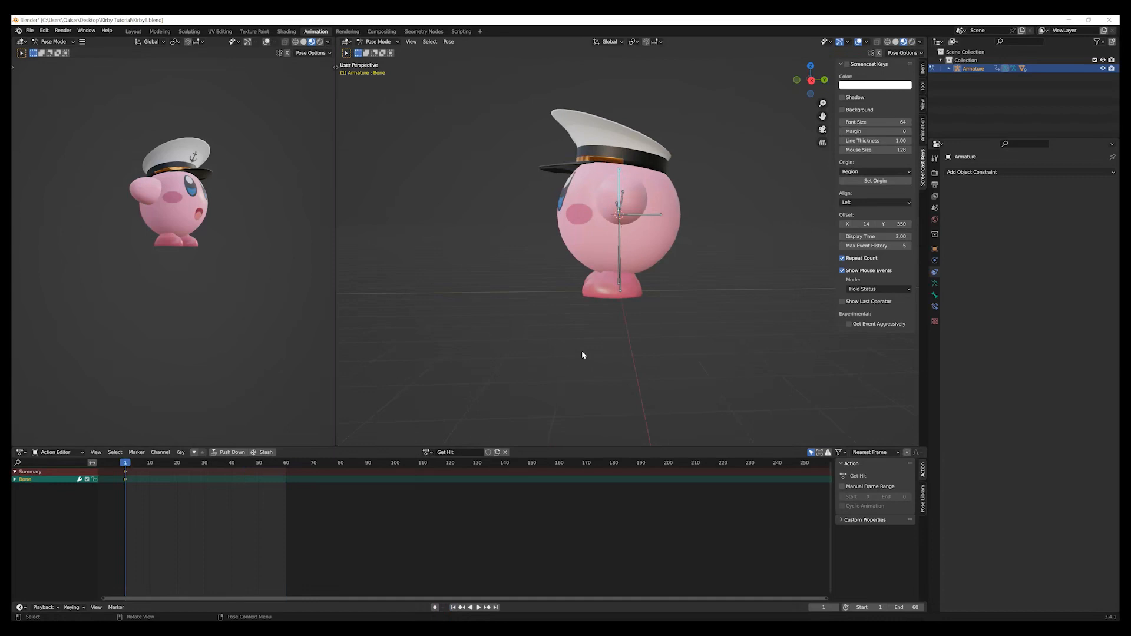
pyautogui.press('KP_3')
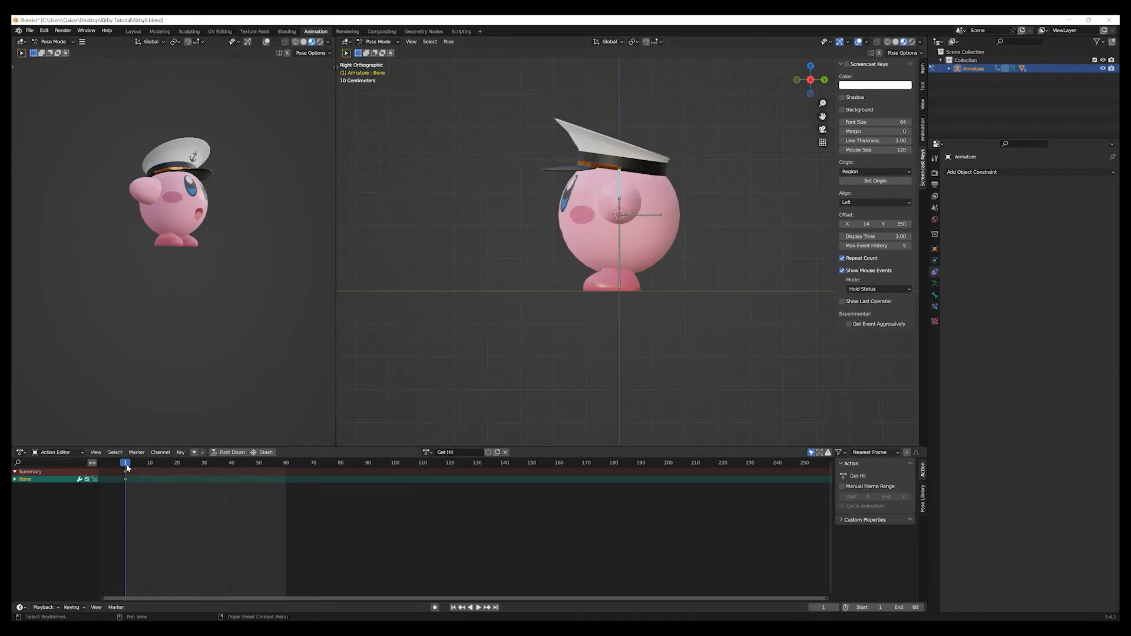
# At frame 30, rotate the main body bone by 25° and insert a Location & Rotation keyframe for it.
pyautogui.moveTo(126, 464); pyautogui.dragTo(204, 464)
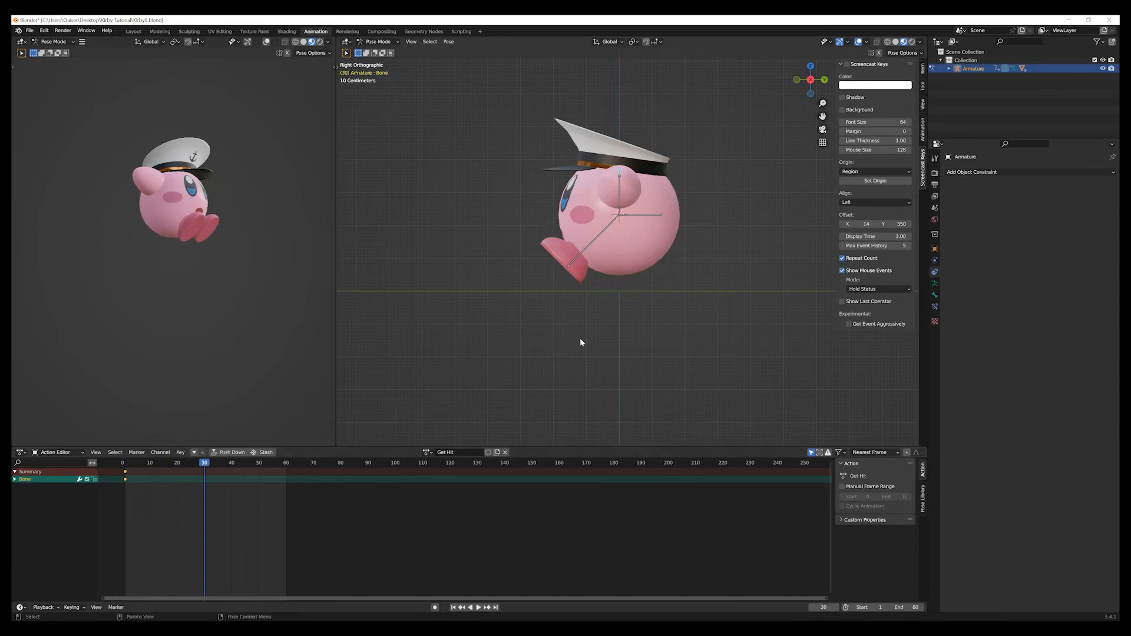
pyautogui.press('r')
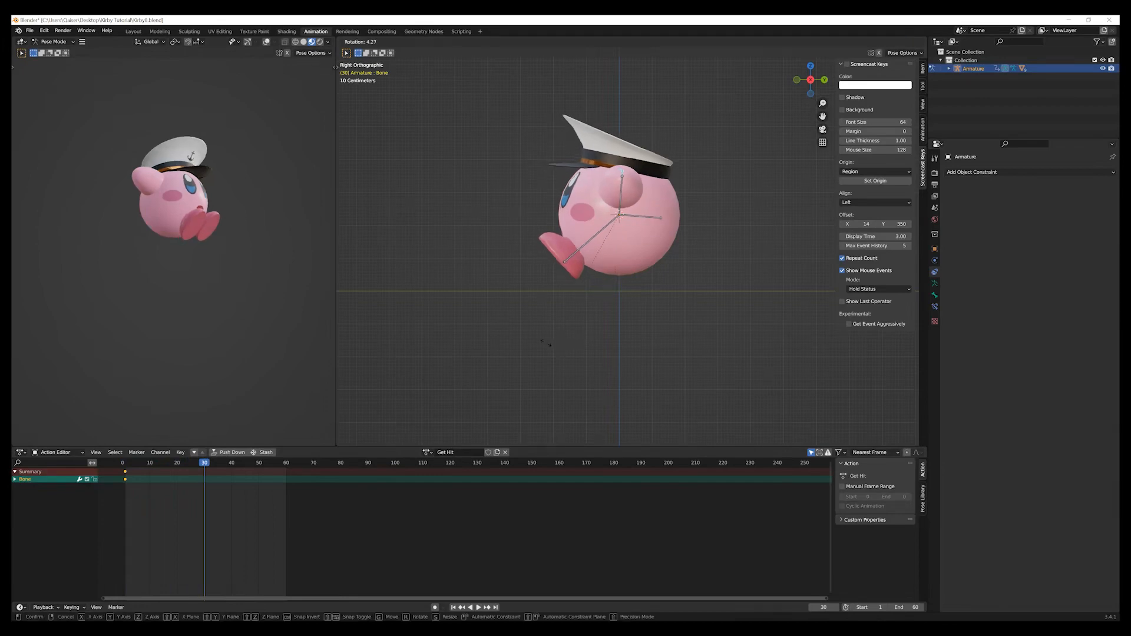
pyautogui.click(504, 310)
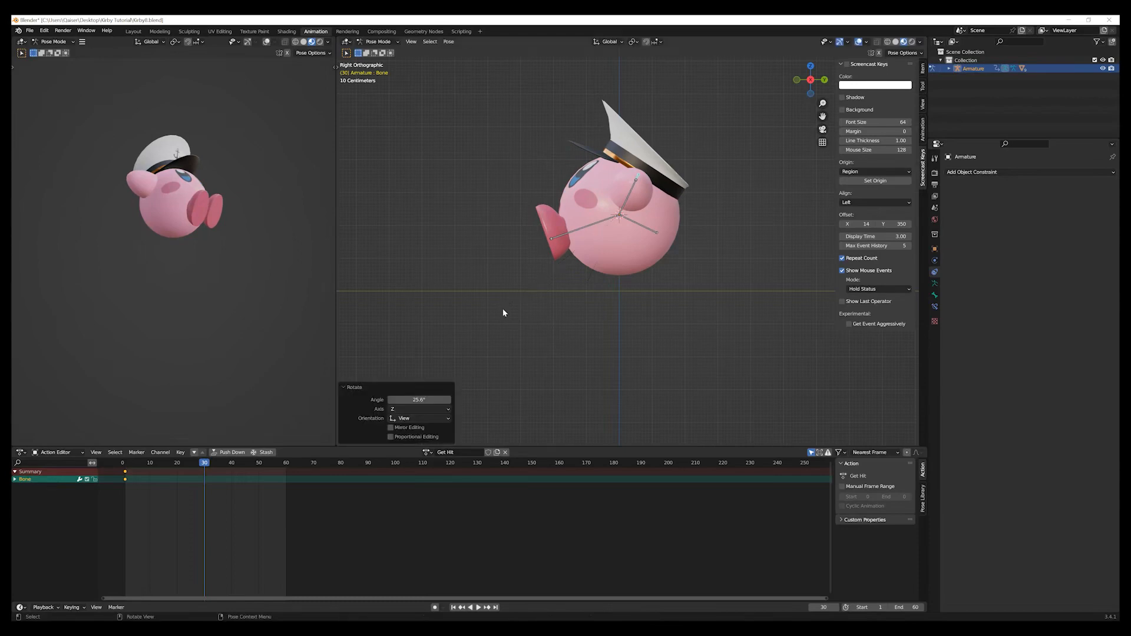
pyautogui.click(436, 400)
pyautogui.write('25')
pyautogui.press('Return')
pyautogui.press('i')
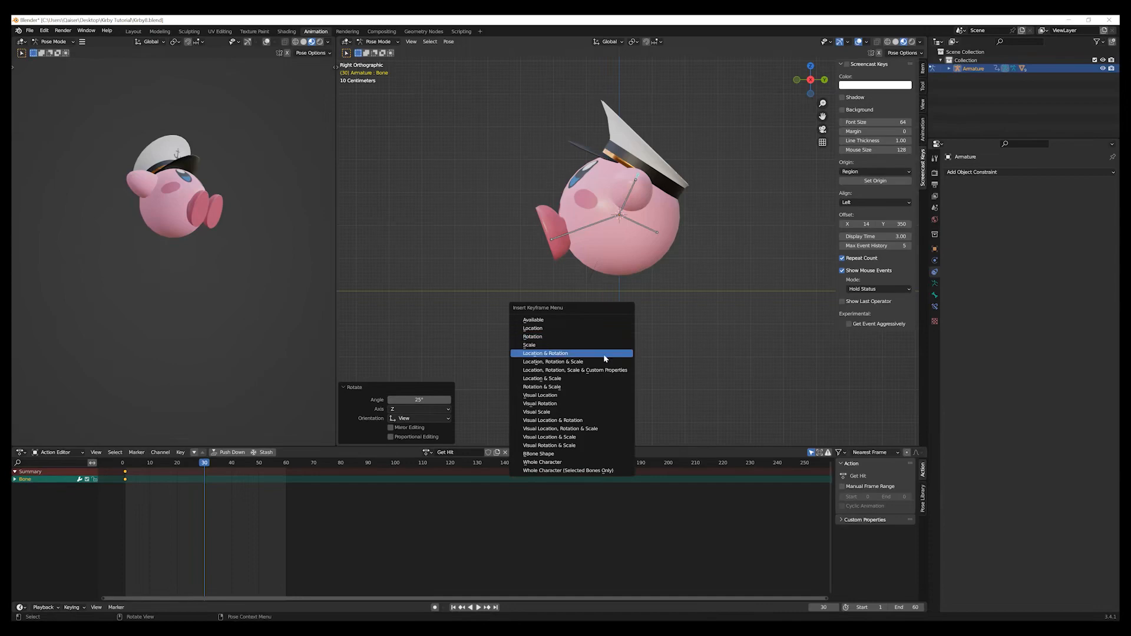
pyautogui.click(604, 354)
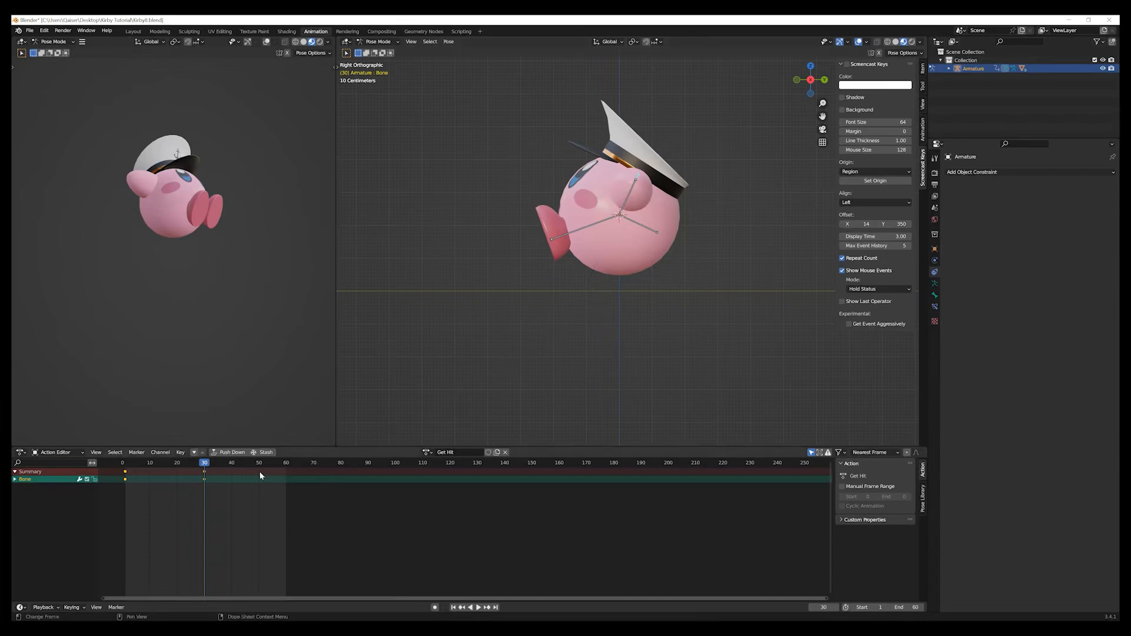
# Duplicate the body bone's frame 1 keyframe to frame 60.
pyautogui.moveTo(206, 468); pyautogui.dragTo(207, 468)
pyautogui.click(139, 494)
pyautogui.press('b')
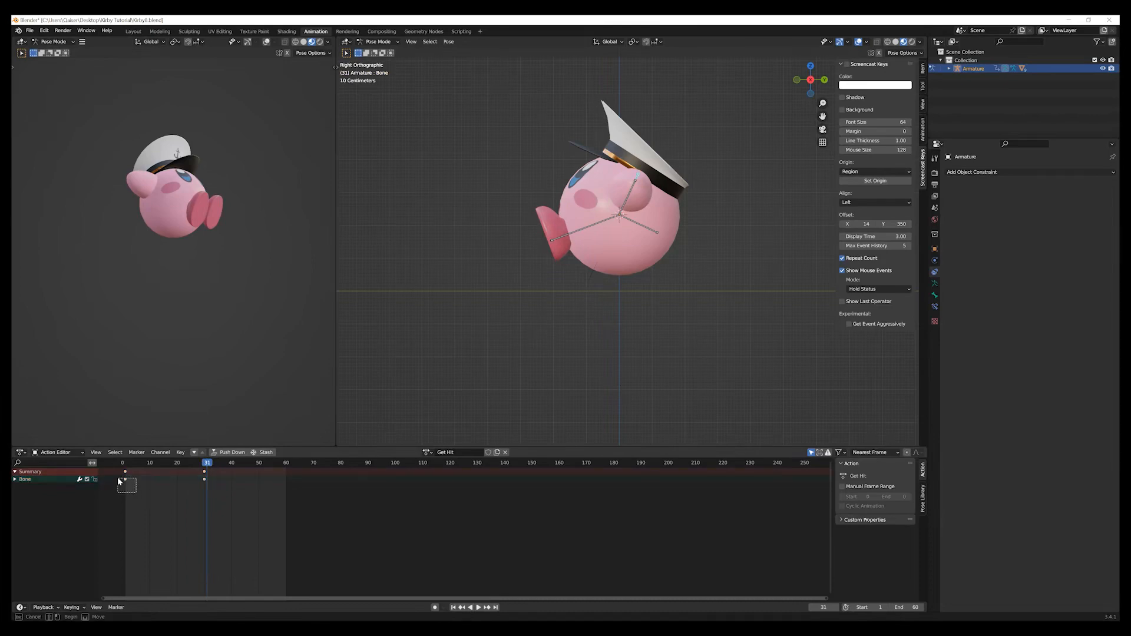
pyautogui.moveTo(119, 481); pyautogui.dragTo(136, 492)
pyautogui.hotkey('shift', 'd')
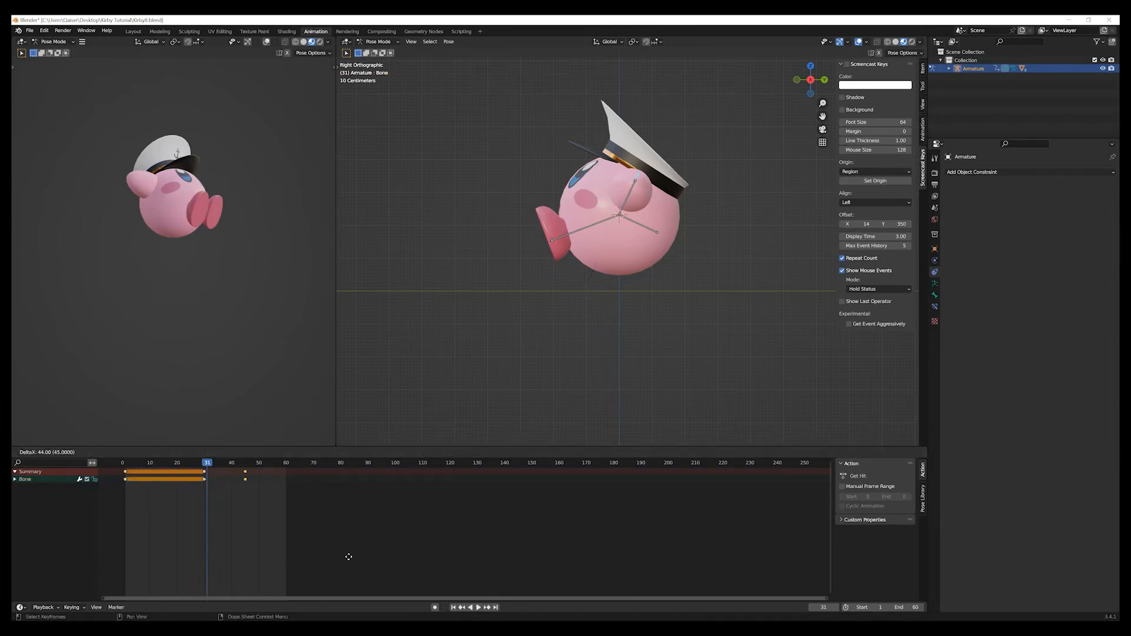
pyautogui.click(382, 556)
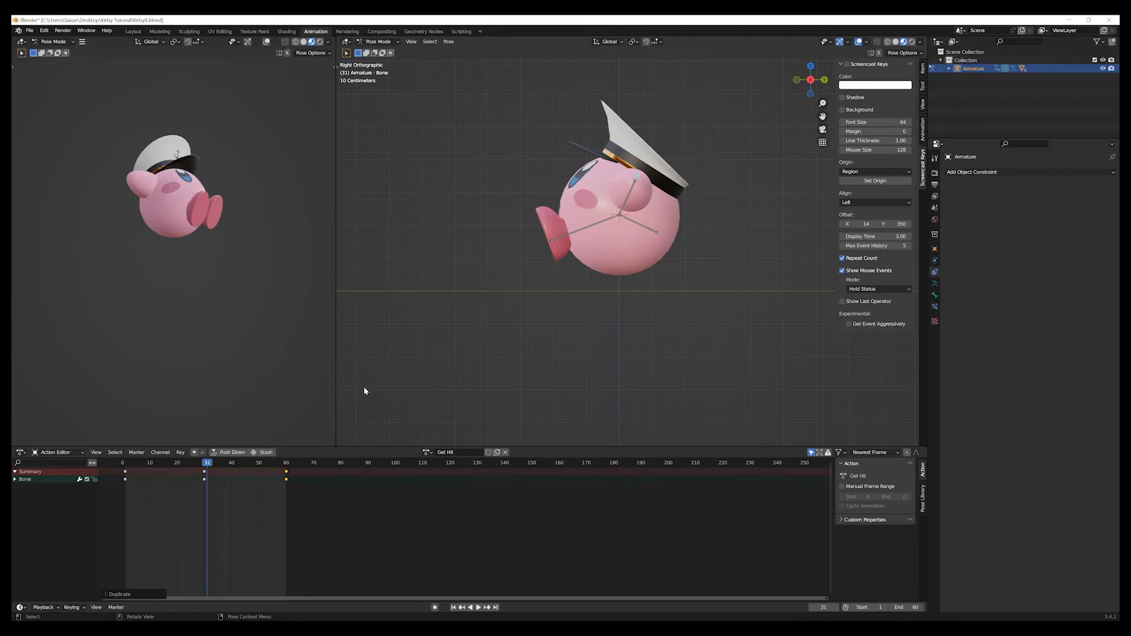
pyautogui.press('k')
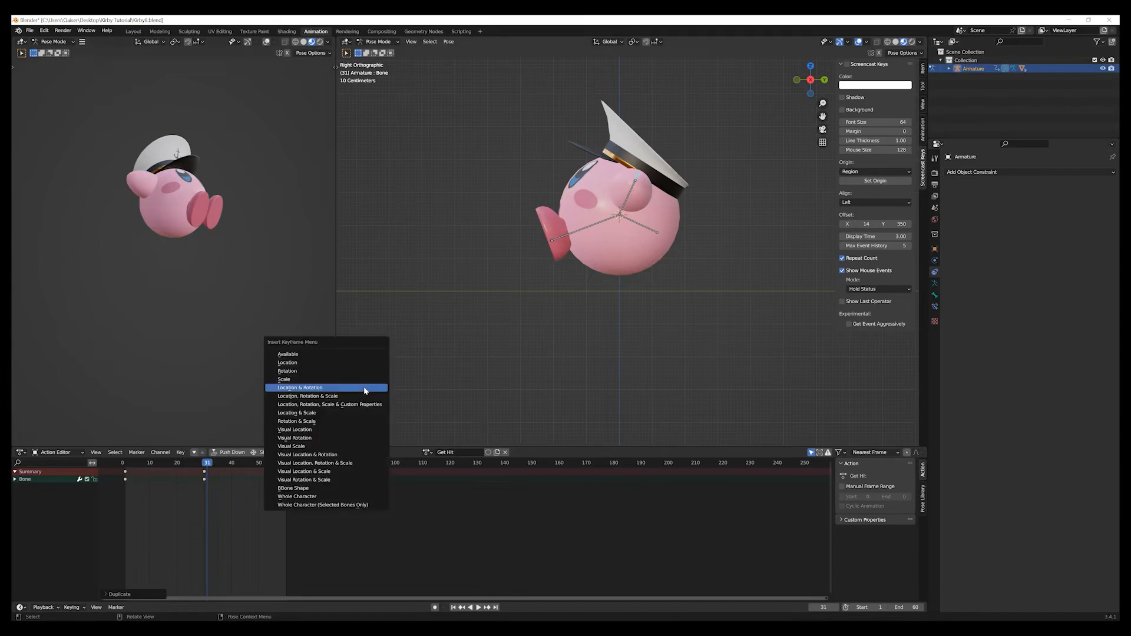
pyautogui.click(389, 322)
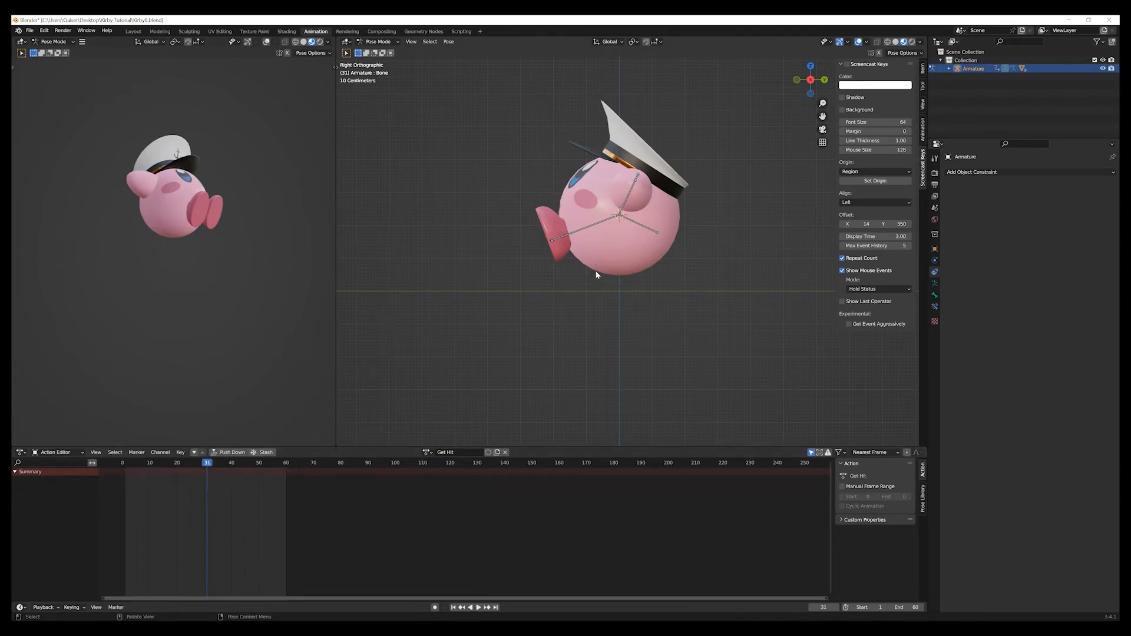
pyautogui.moveTo(596, 275); pyautogui.dragTo(550, 298, button='middle')
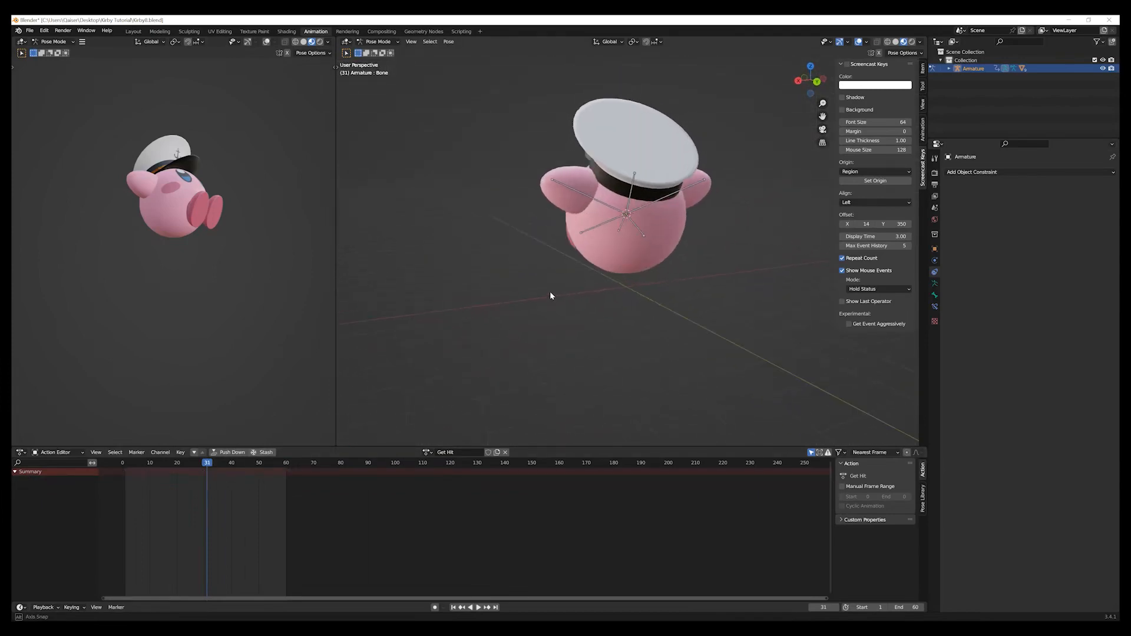
pyautogui.click(634, 190)
pyautogui.press('KP_3')
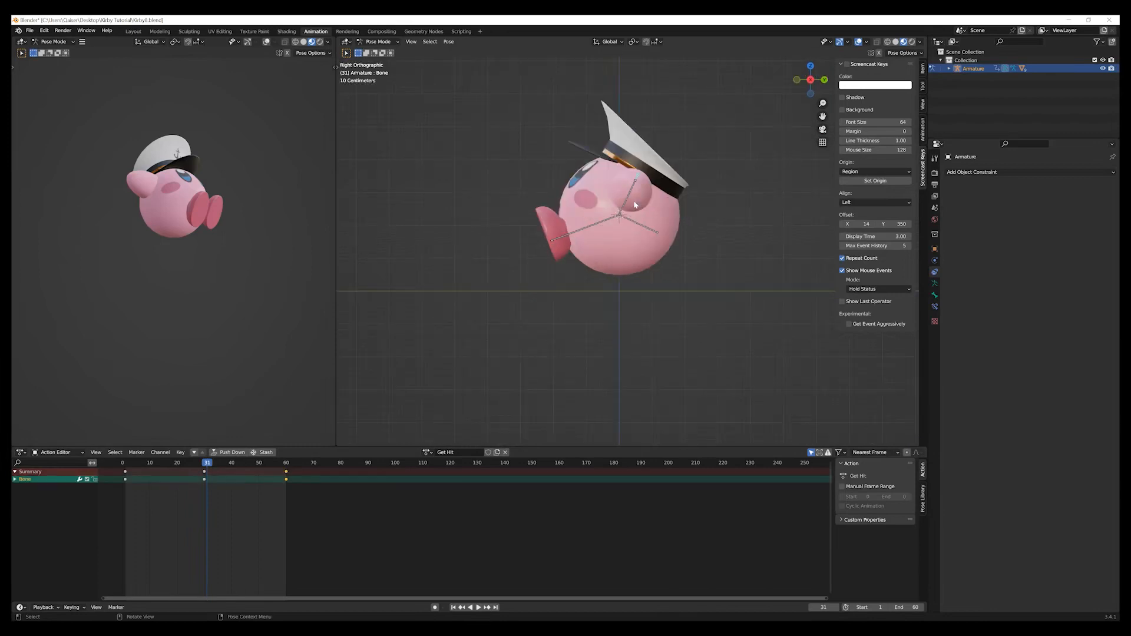
# At frame 45, move the body bone up about 0.16 m along Z and insert a Location keyframe for it.
pyautogui.moveTo(206, 467); pyautogui.dragTo(237, 468)
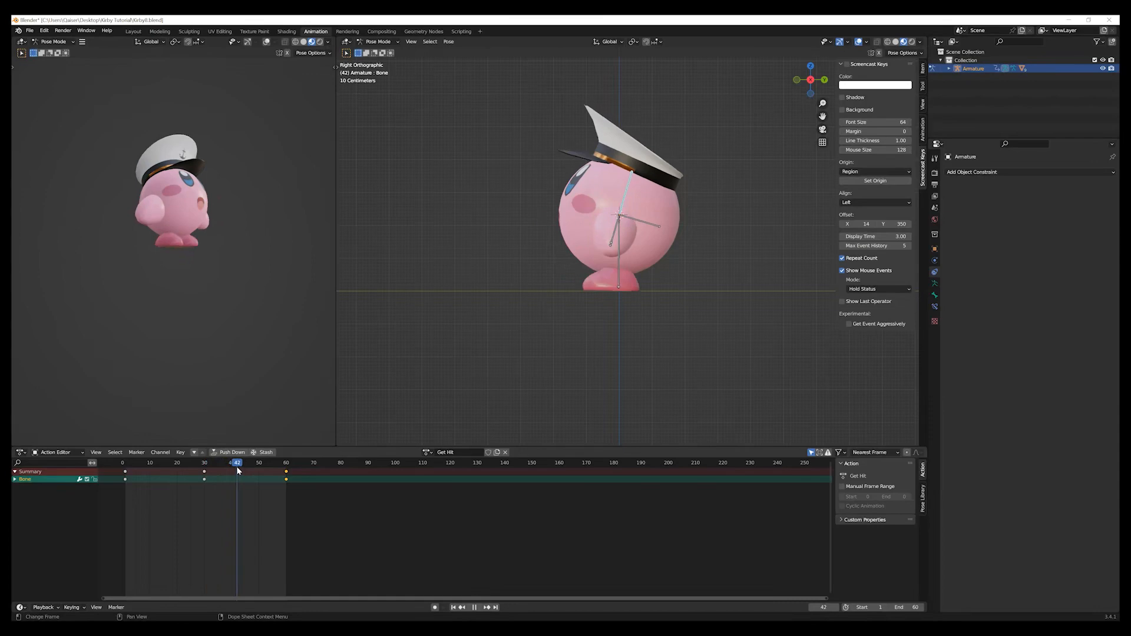
pyautogui.moveTo(238, 469)
pyautogui.mouseDown()
pyautogui.moveTo(229, 466)
pyautogui.moveTo(286, 480)
pyautogui.moveTo(189, 461)
pyautogui.moveTo(119, 465)
pyautogui.moveTo(286, 470)
pyautogui.moveTo(121, 464)
pyautogui.moveTo(246, 479)
pyautogui.mouseUp()
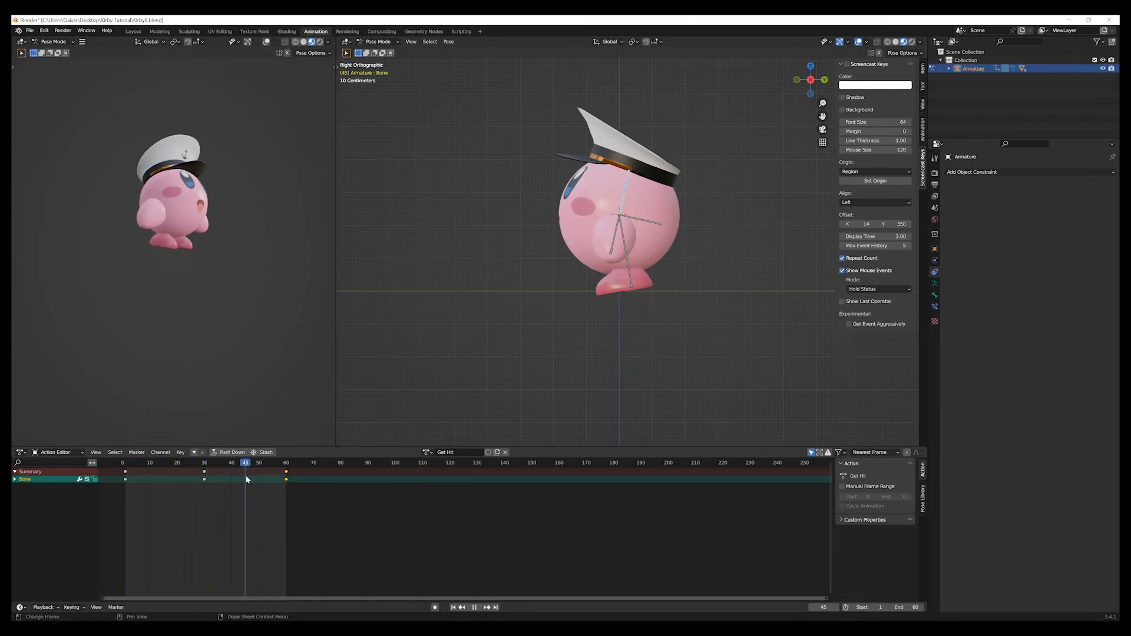
pyautogui.moveTo(247, 479); pyautogui.dragTo(247, 479)
pyautogui.press('g')
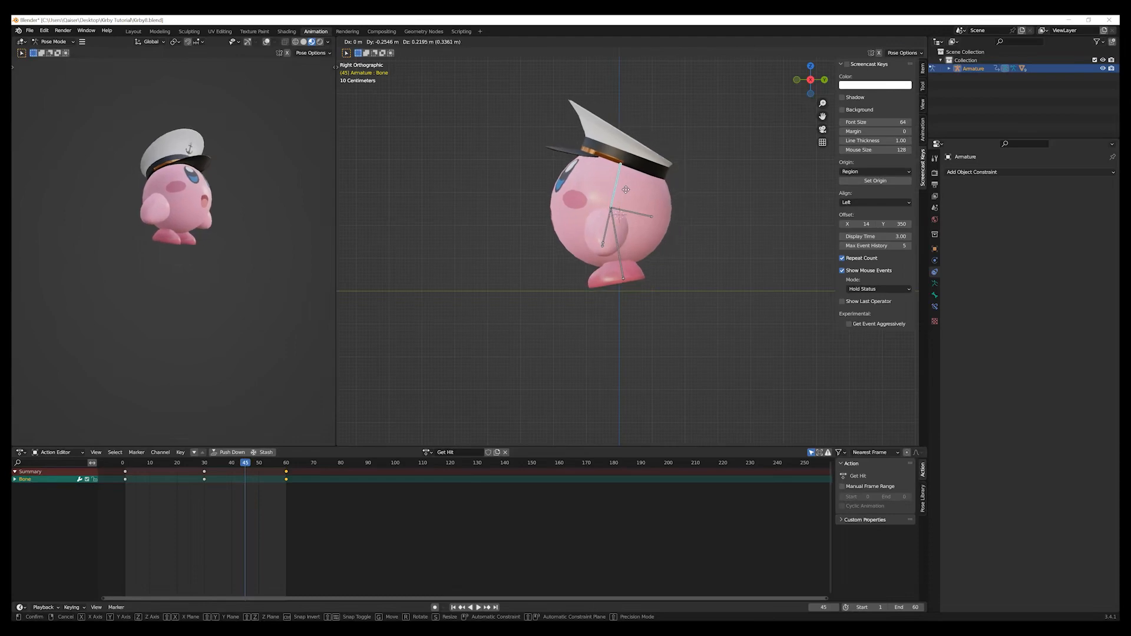
pyautogui.press('z')
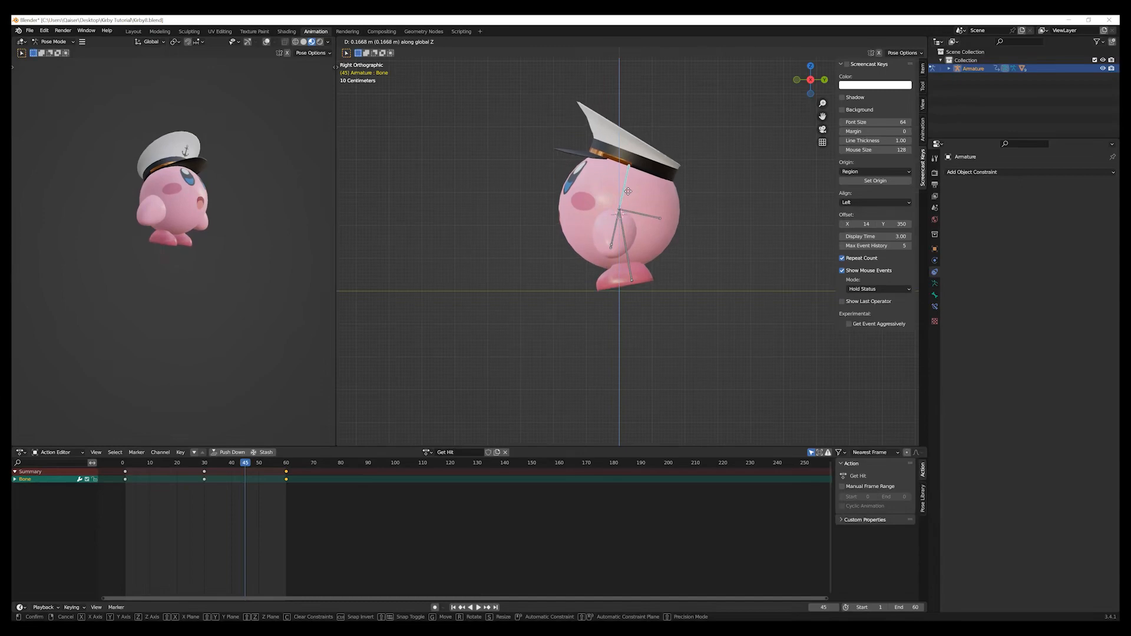
pyautogui.click(631, 196)
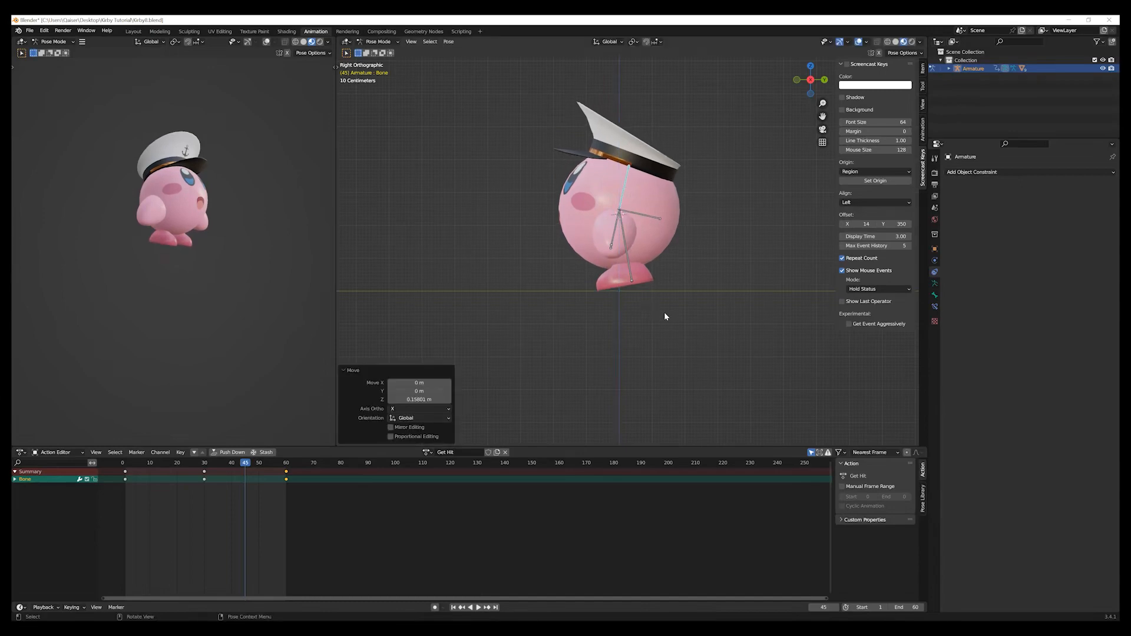
pyautogui.press('i')
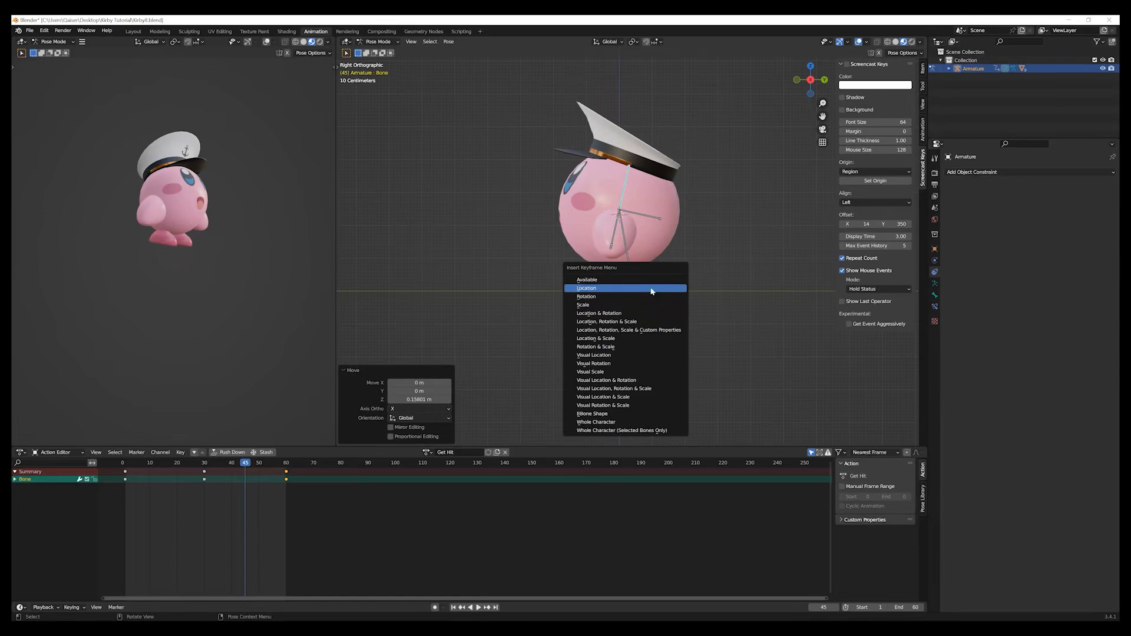
pyautogui.click(652, 289)
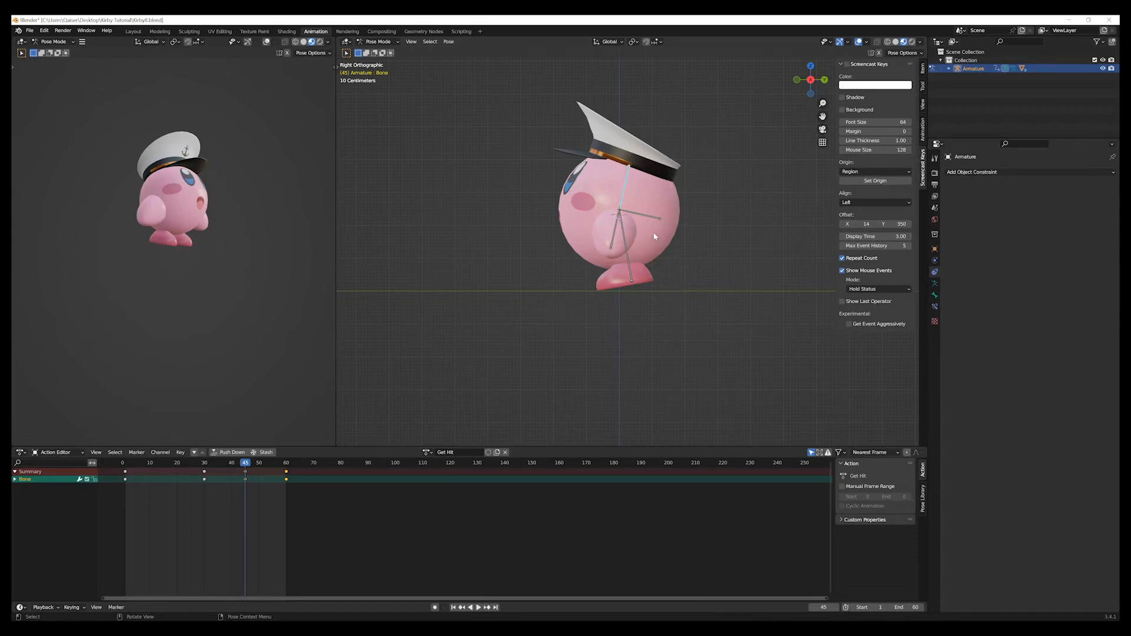
# Scrub the animation from frame 45 past frame 60 to check the body motion.
pyautogui.moveTo(246, 464); pyautogui.dragTo(287, 473)
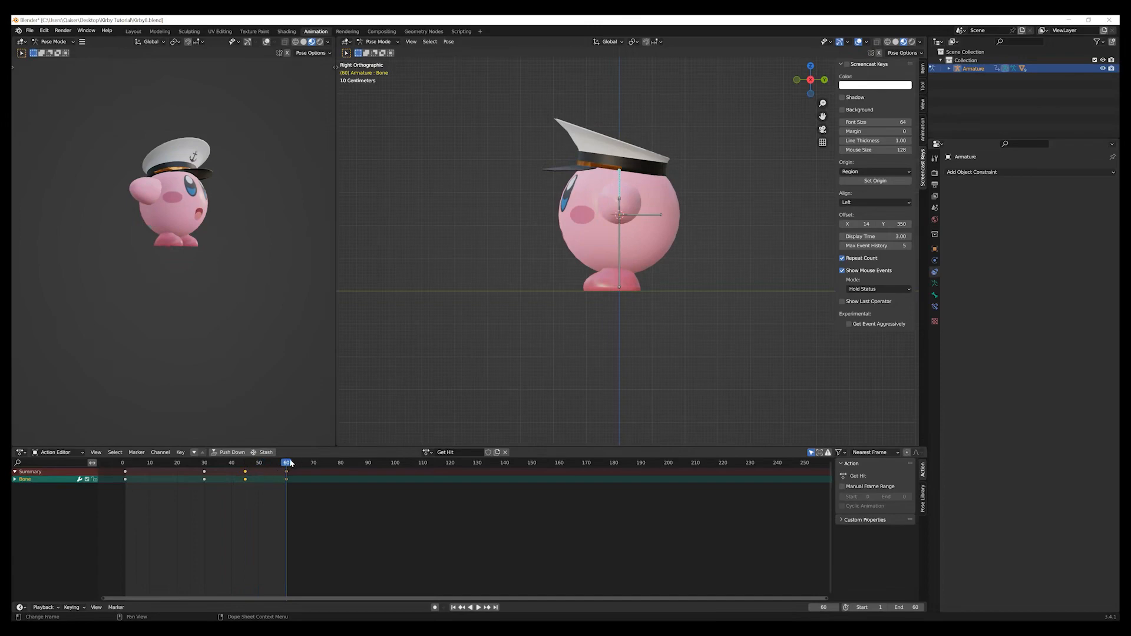
pyautogui.hotkey('shift', 'ctrl', 'space')
pyautogui.moveTo(247, 464); pyautogui.dragTo(289, 512)
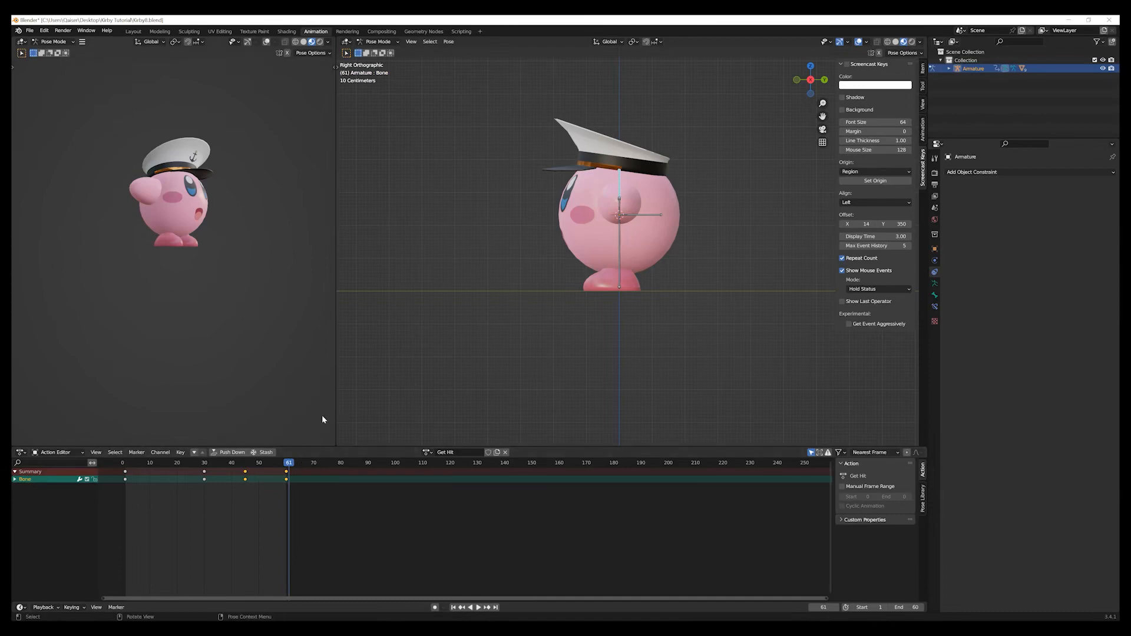
# Push the Get Hit action down to the NLA stack and show its strip, deselected, in the Nonlinear Animation editor.
pyautogui.click(232, 453)
pyautogui.click(20, 453)
pyautogui.click(144, 515)
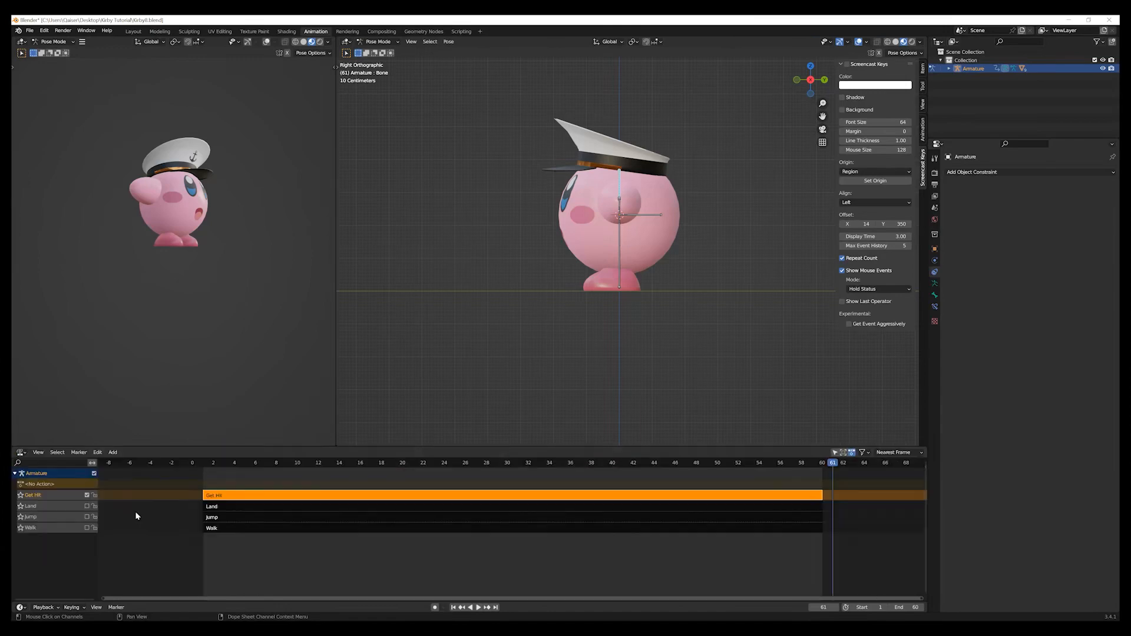
pyautogui.click(171, 566)
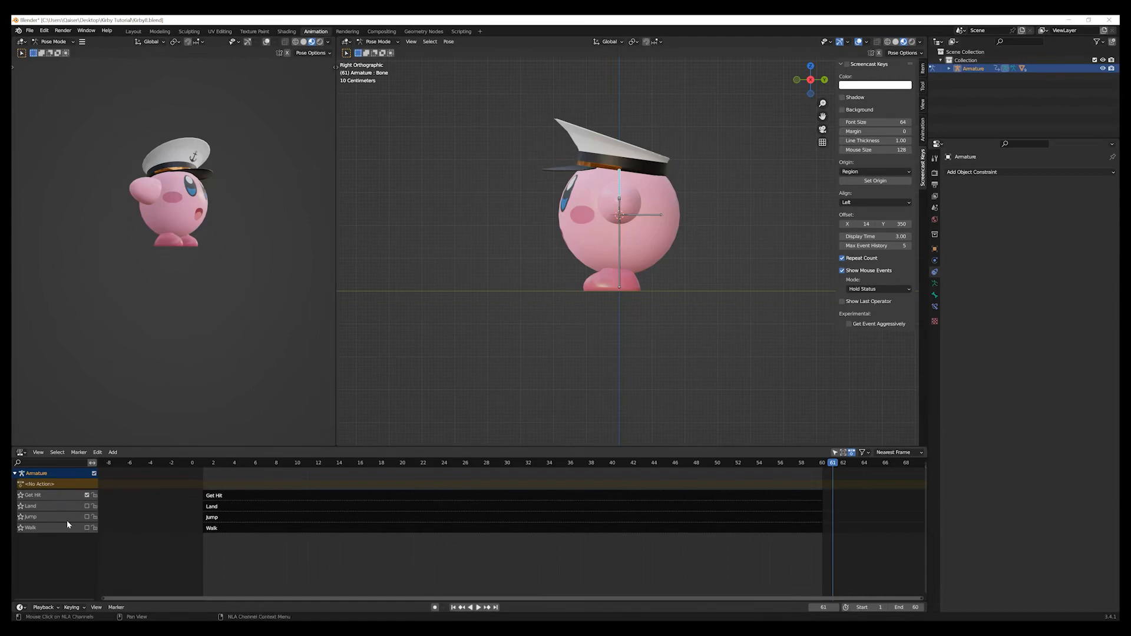
# Play back the Get Hit animation to check it, stop playback and return to frame 1.
pyautogui.click(477, 608)
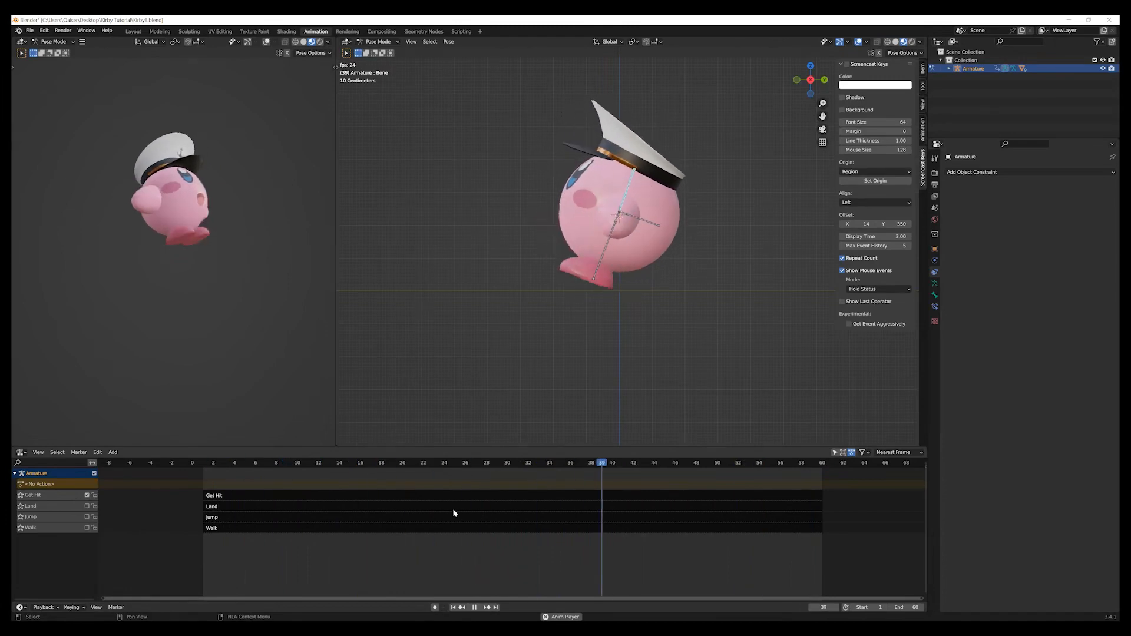
pyautogui.click(475, 607)
pyautogui.click(453, 607)
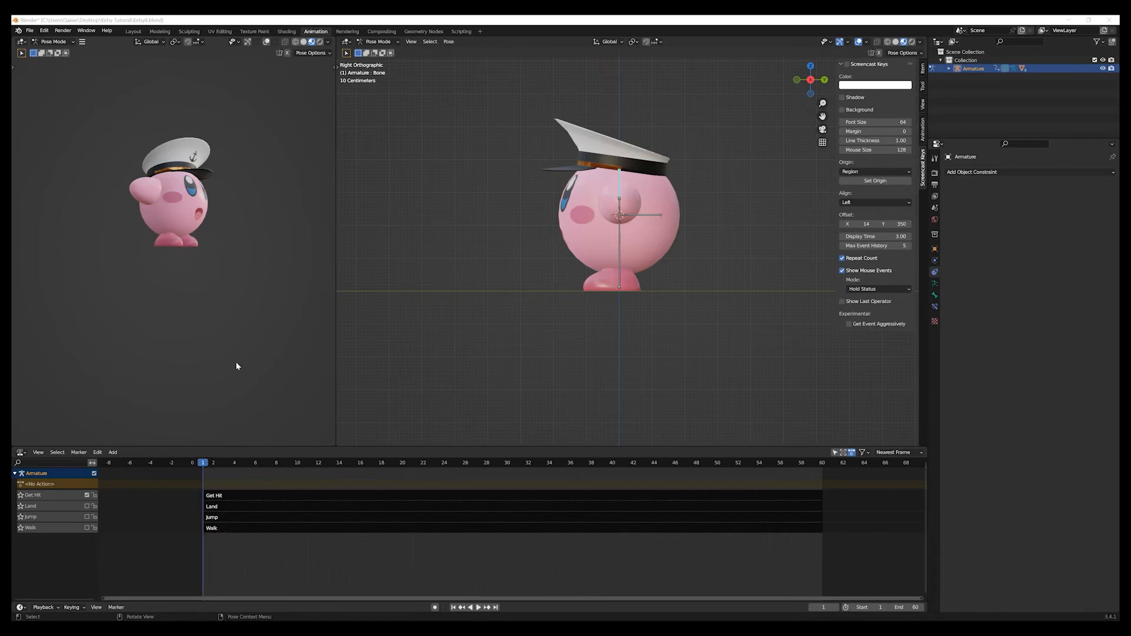
# Switch back to the Action Editor and create a new action for the armature.
pyautogui.click(21, 453)
pyautogui.click(144, 476)
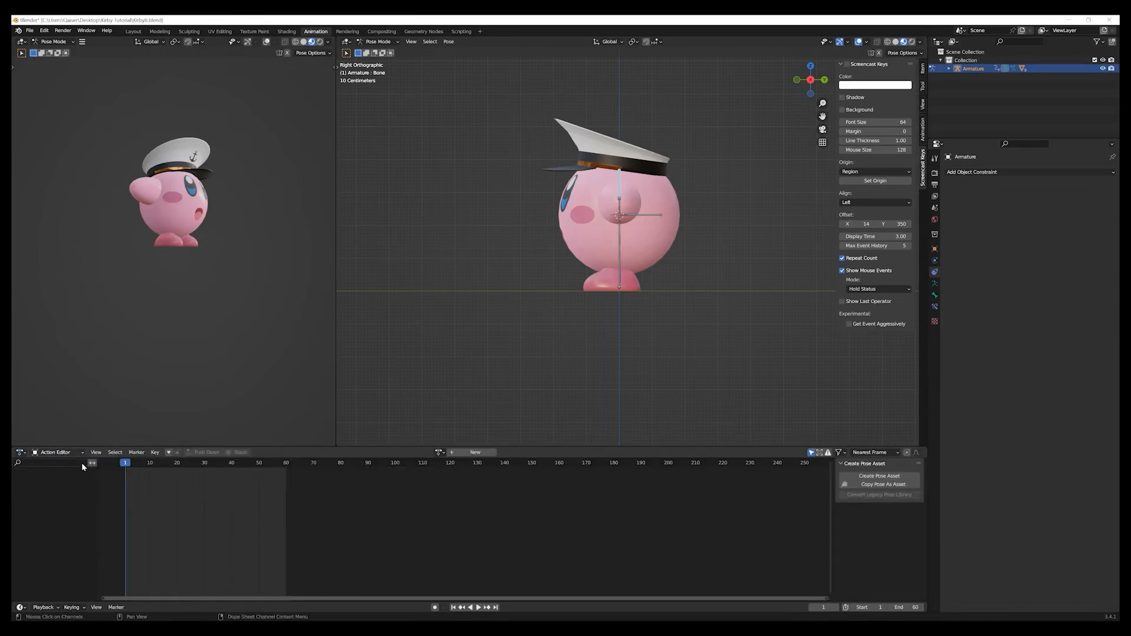
pyautogui.click(478, 452)
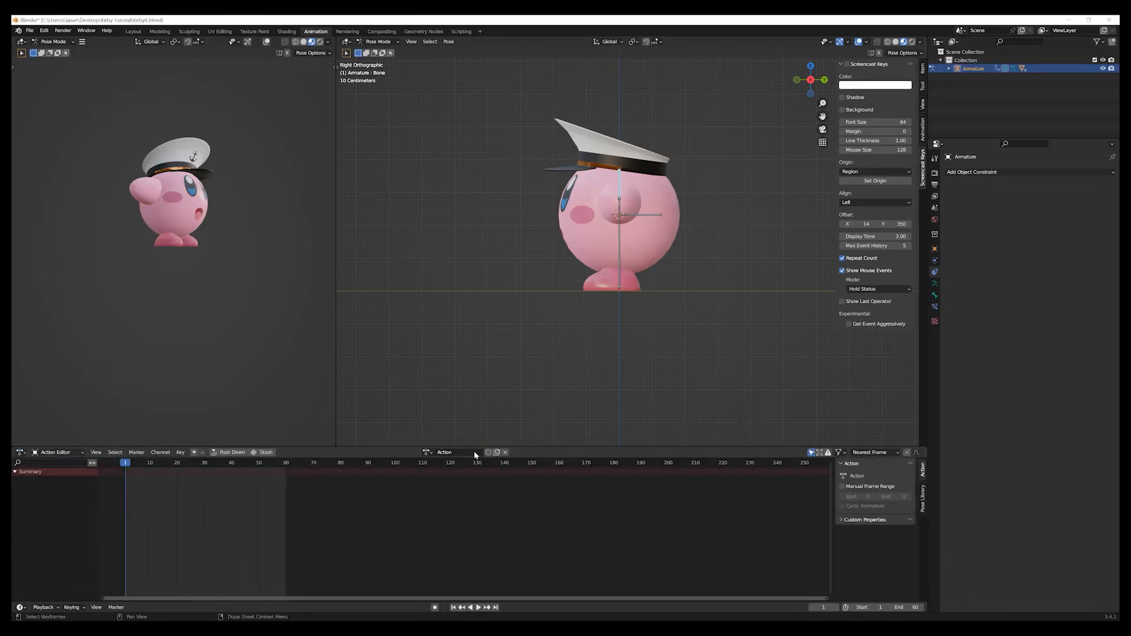
# Disable the Get Hit track in the Nonlinear Animation editor.
pyautogui.click(22, 453)
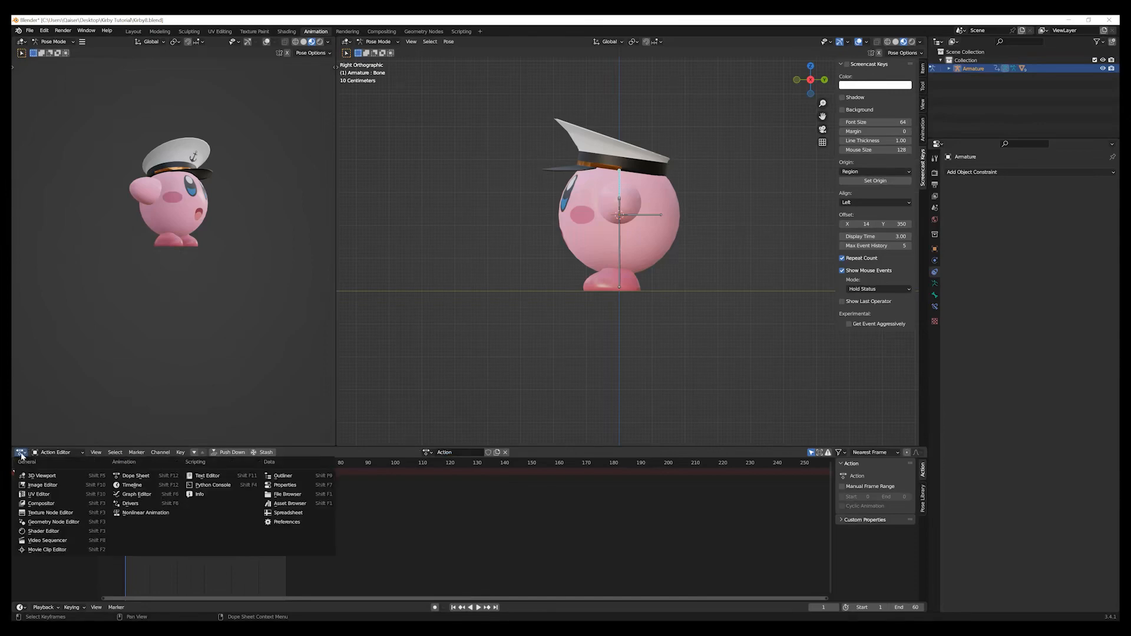
pyautogui.click(131, 513)
pyautogui.click(87, 496)
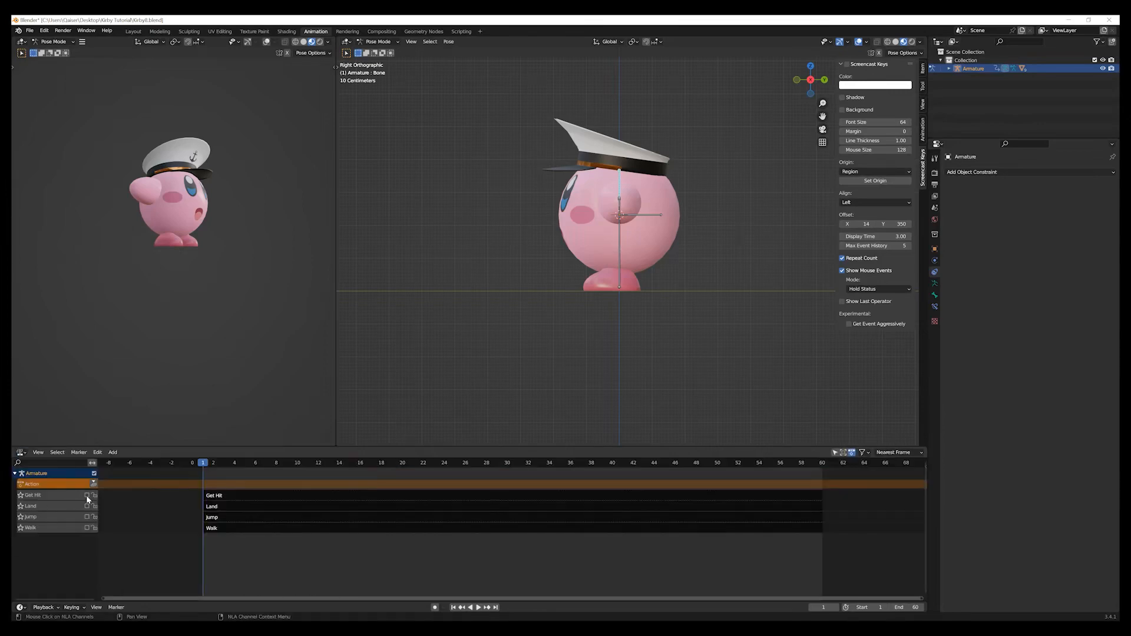
# Return to the Action Editor and rename the new action to Idle.
pyautogui.click(21, 453)
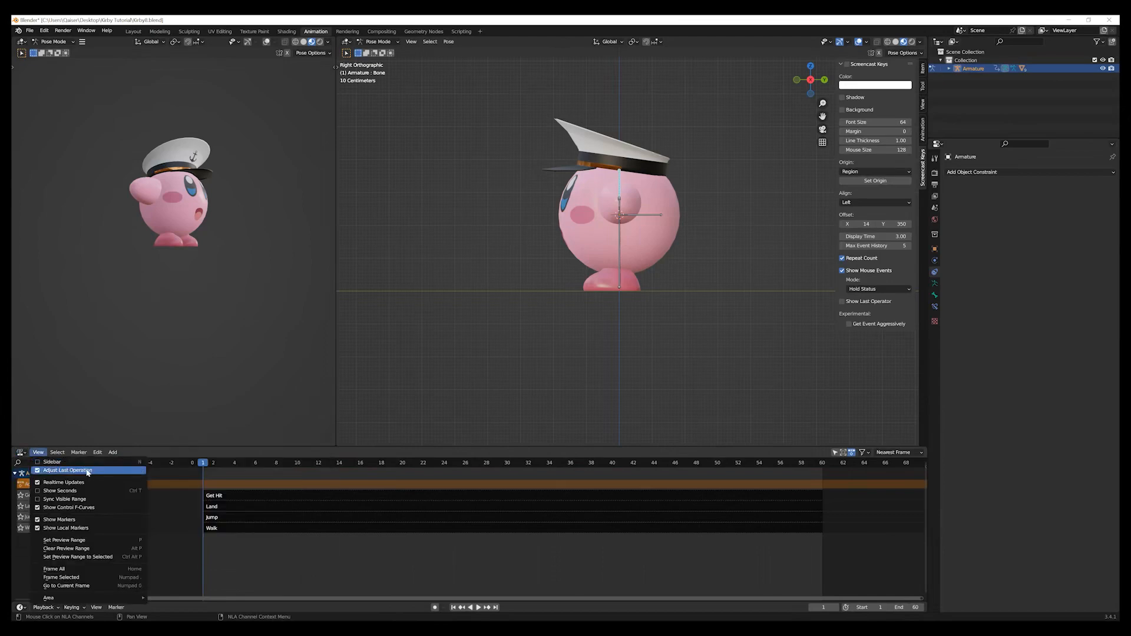
pyautogui.click(20, 452)
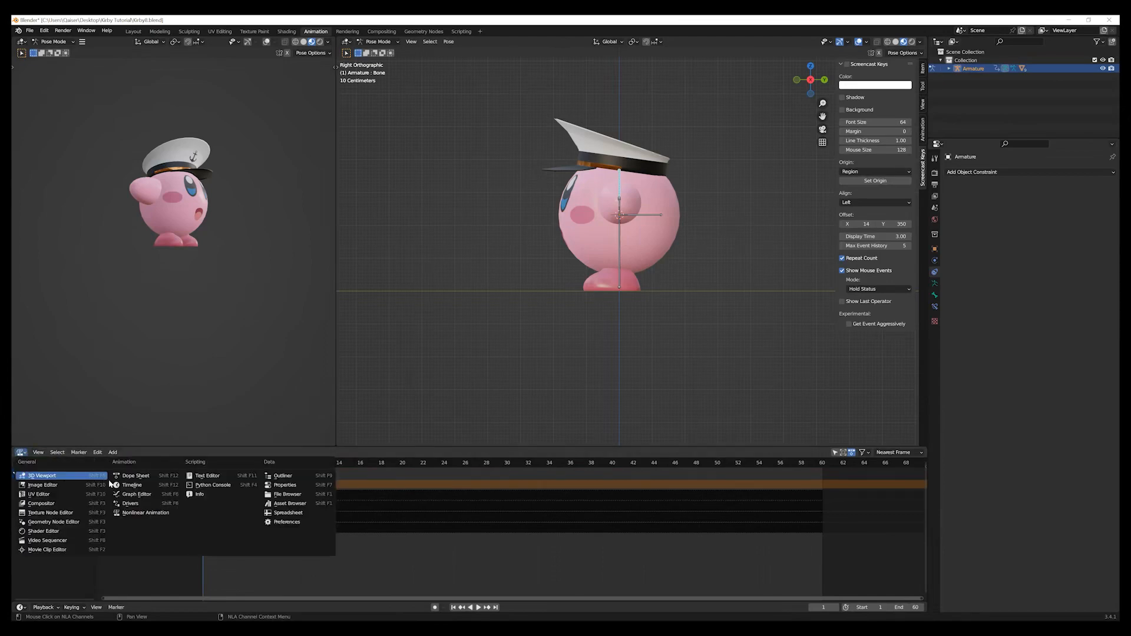
pyautogui.click(135, 474)
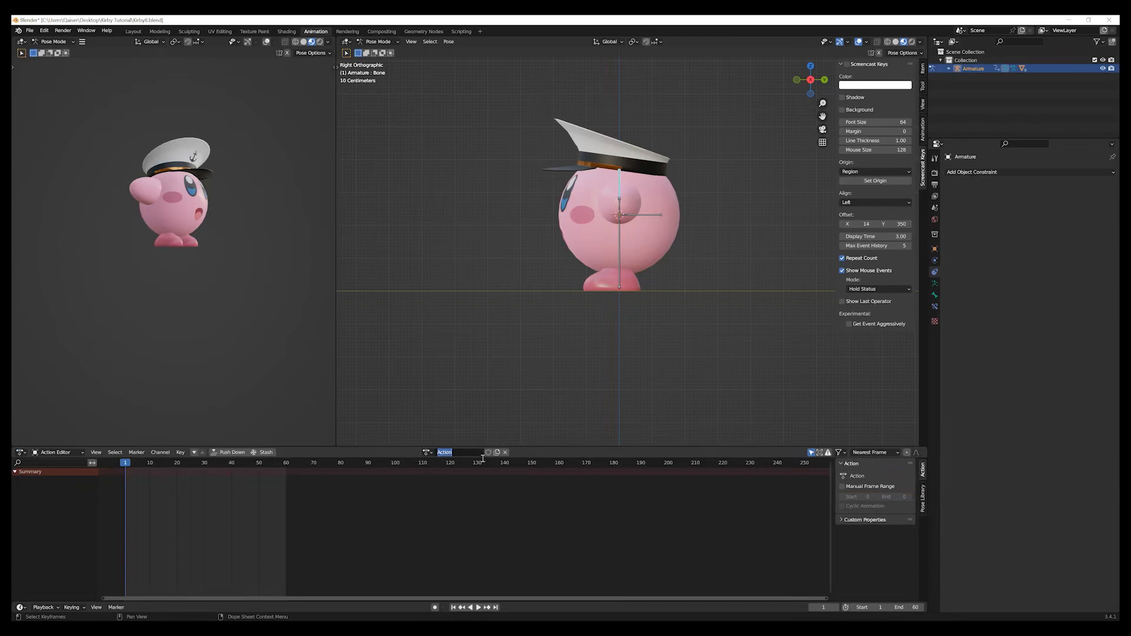
pyautogui.write('Idle')
pyautogui.press('Return')
pyautogui.moveTo(415, 369); pyautogui.dragTo(447, 389, button='middle')
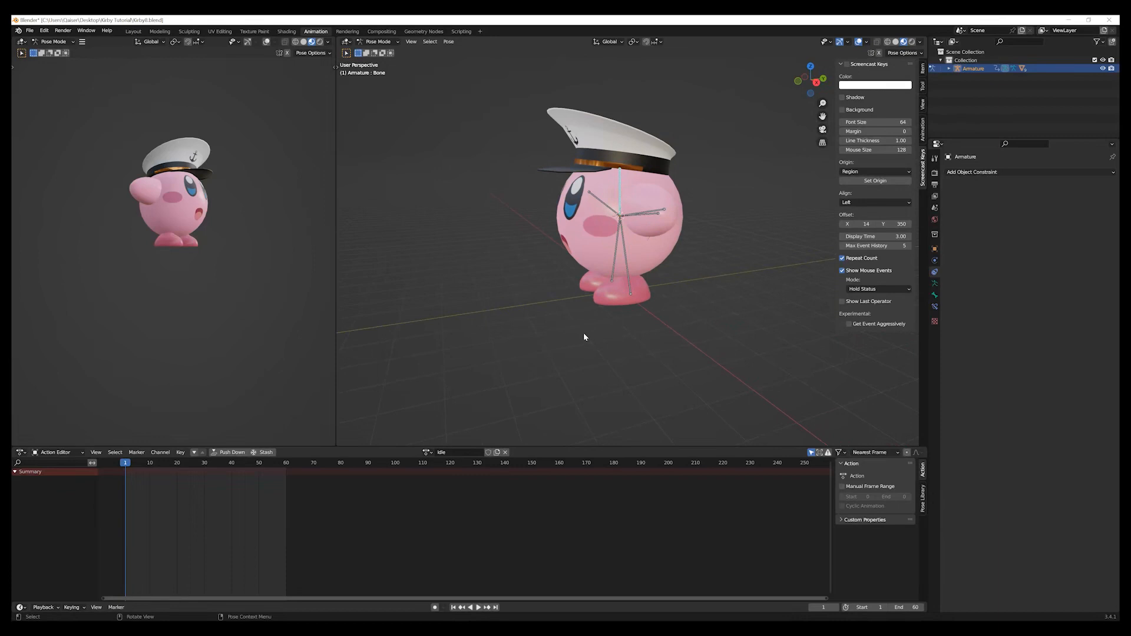
# Insert a Location, Rotation & Scale keyframe for all bones of the armature at frame 1 and deselect them.
pyautogui.press('a')
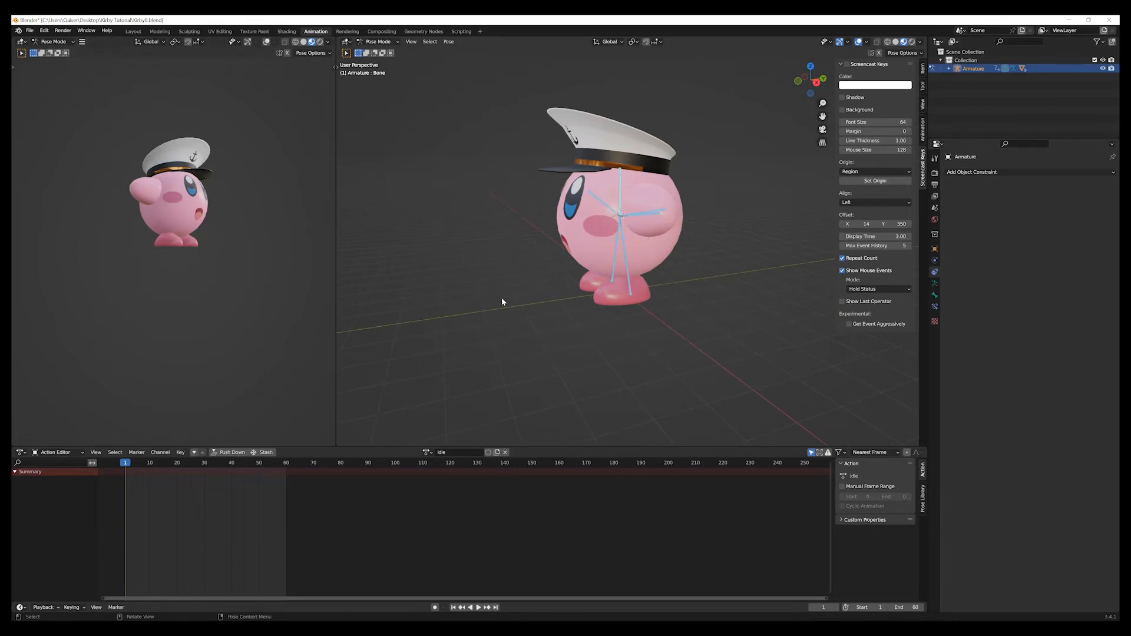
pyautogui.press('i')
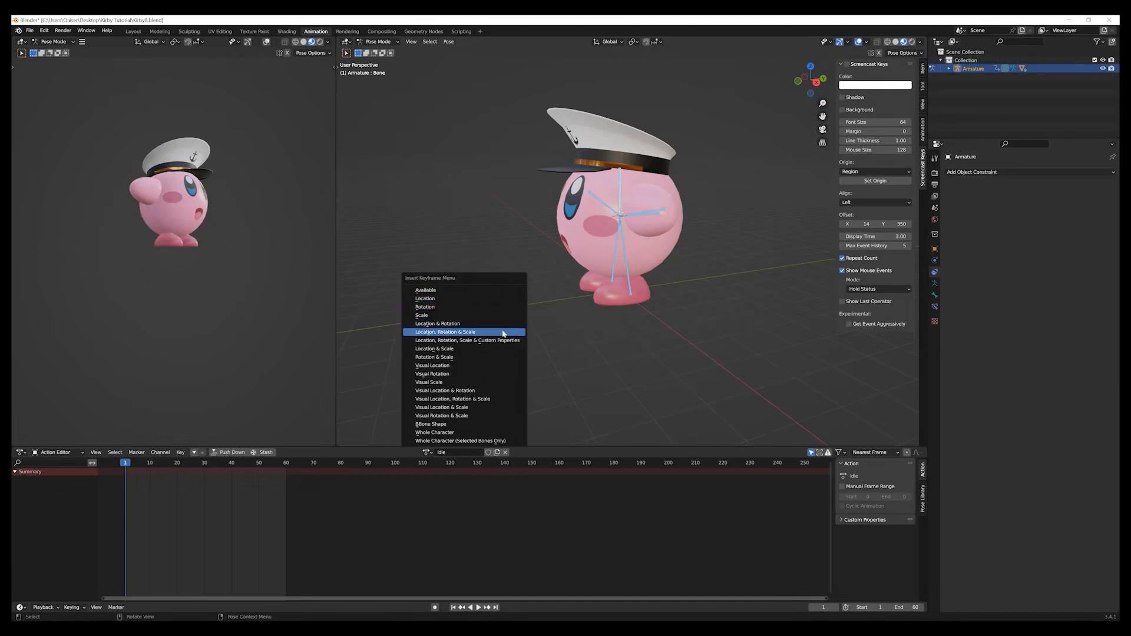
pyautogui.click(504, 332)
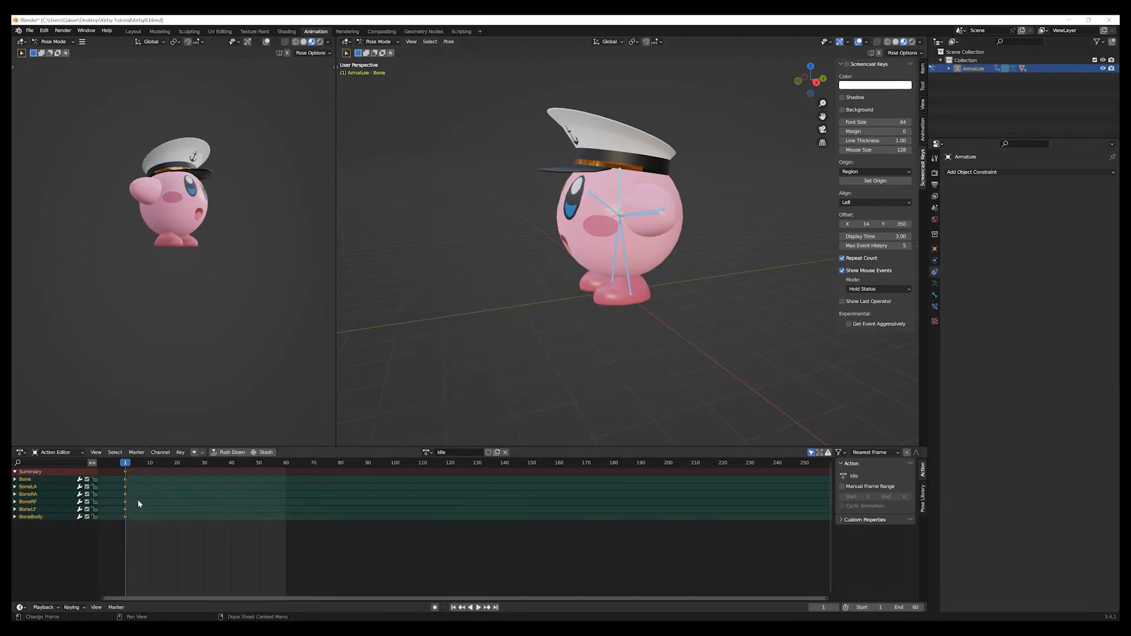
pyautogui.click(476, 355)
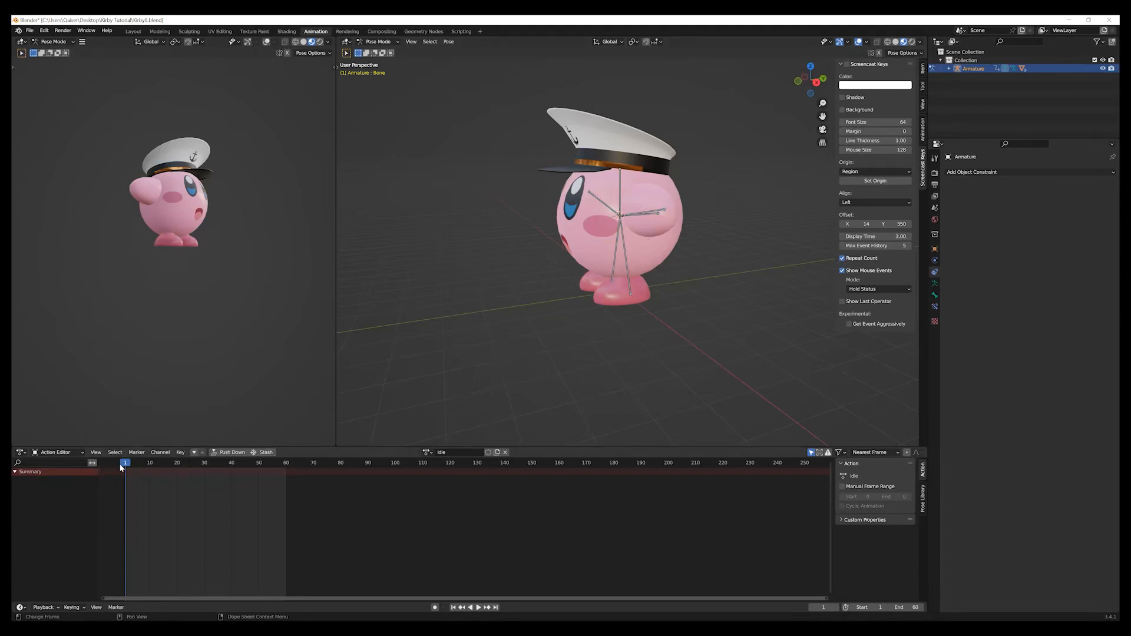
# At frame 10, rotate the left arm bone by -5° in front view and insert a rotation keyframe.
pyautogui.moveTo(132, 466); pyautogui.dragTo(204, 468)
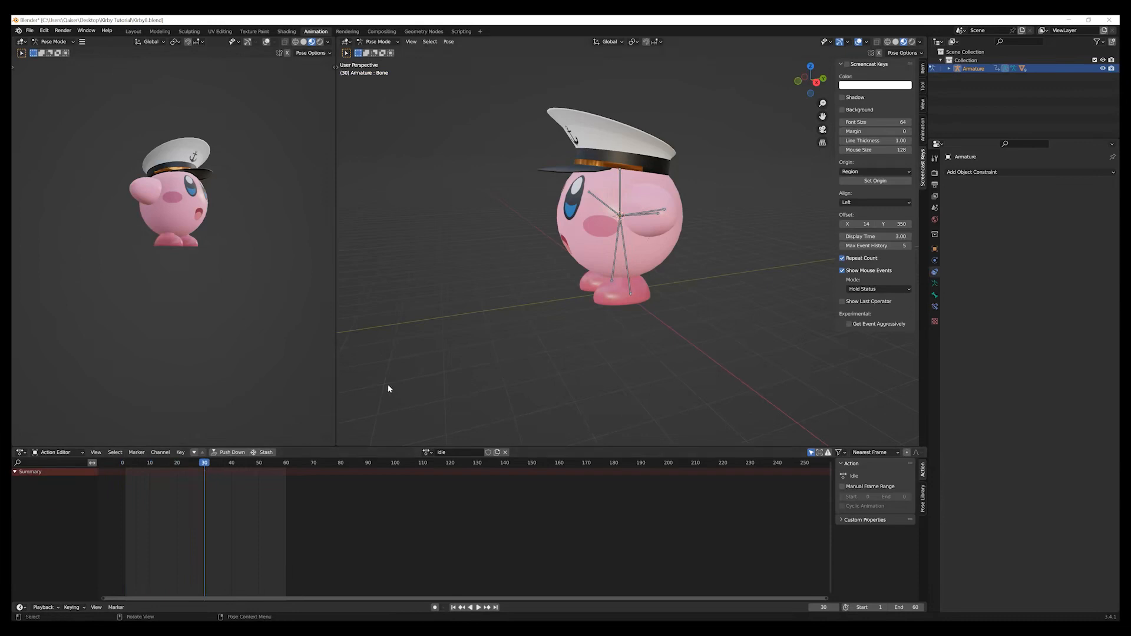
pyautogui.moveTo(388, 384); pyautogui.dragTo(432, 384, button='middle')
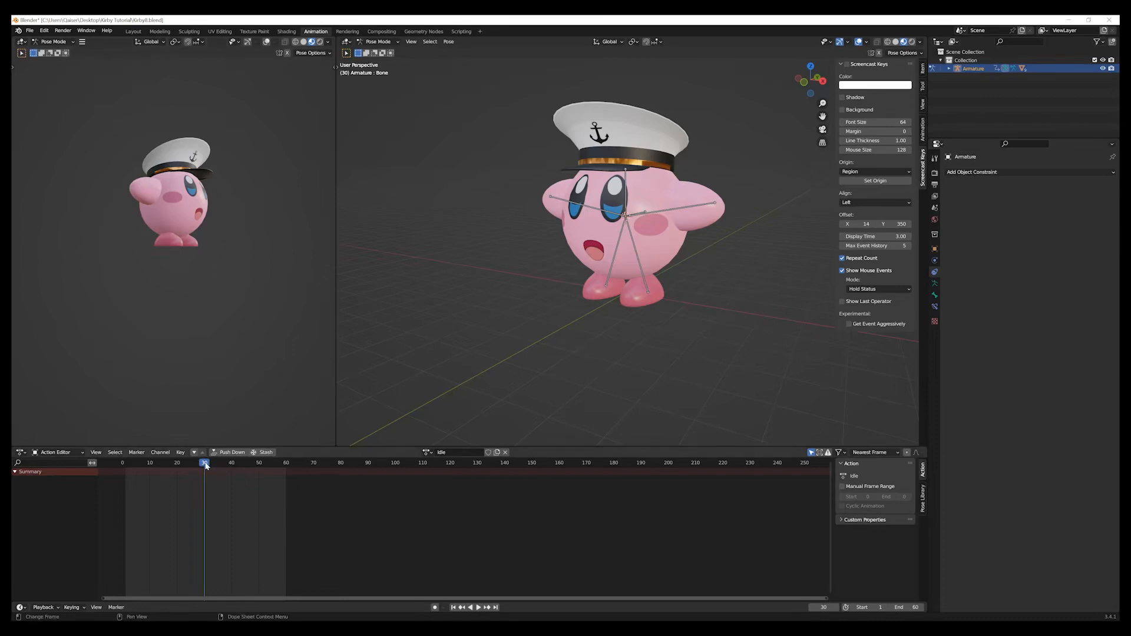
pyautogui.moveTo(205, 466); pyautogui.dragTo(164, 466)
pyautogui.moveTo(453, 358); pyautogui.dragTo(472, 362, button='middle')
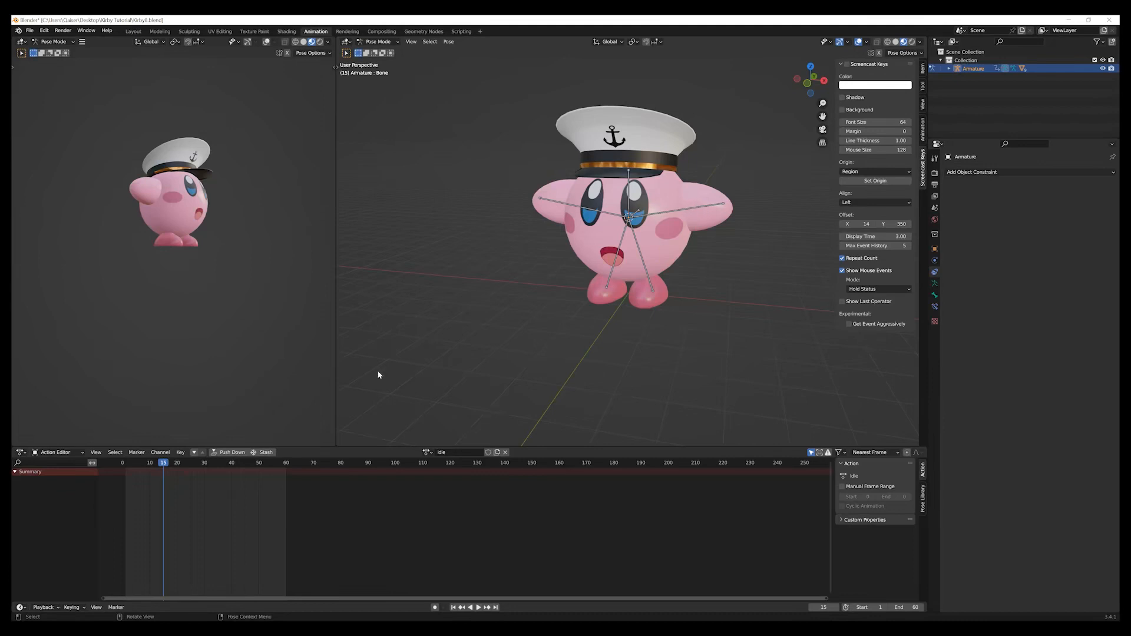
pyautogui.moveTo(164, 464); pyautogui.dragTo(150, 464)
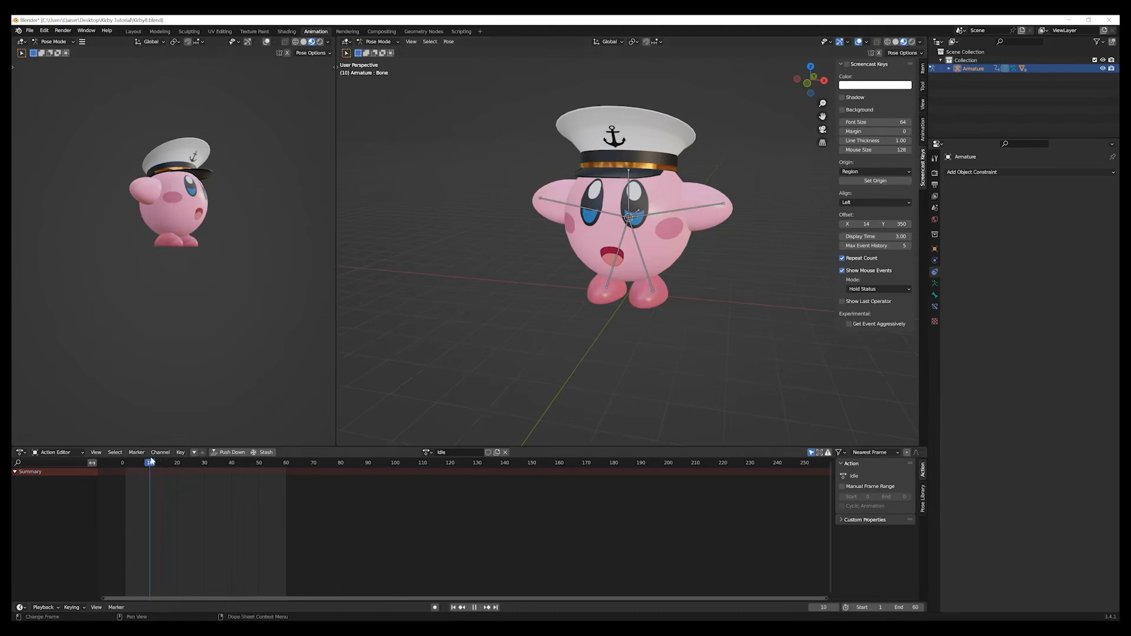
pyautogui.click(702, 210)
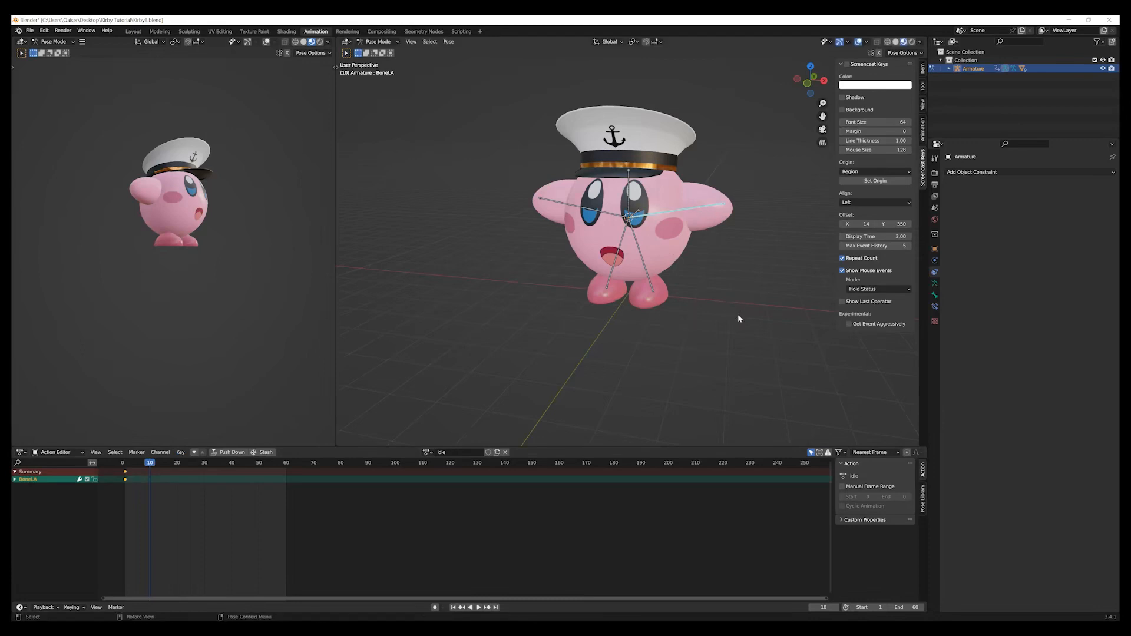
pyautogui.press('KP_1')
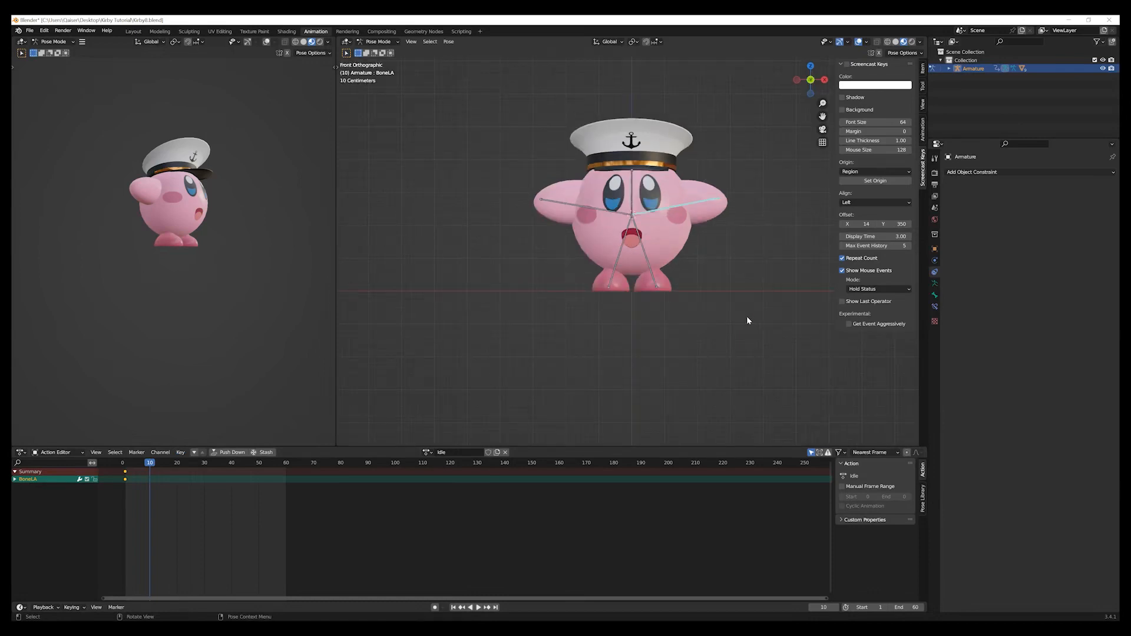
pyautogui.press('r')
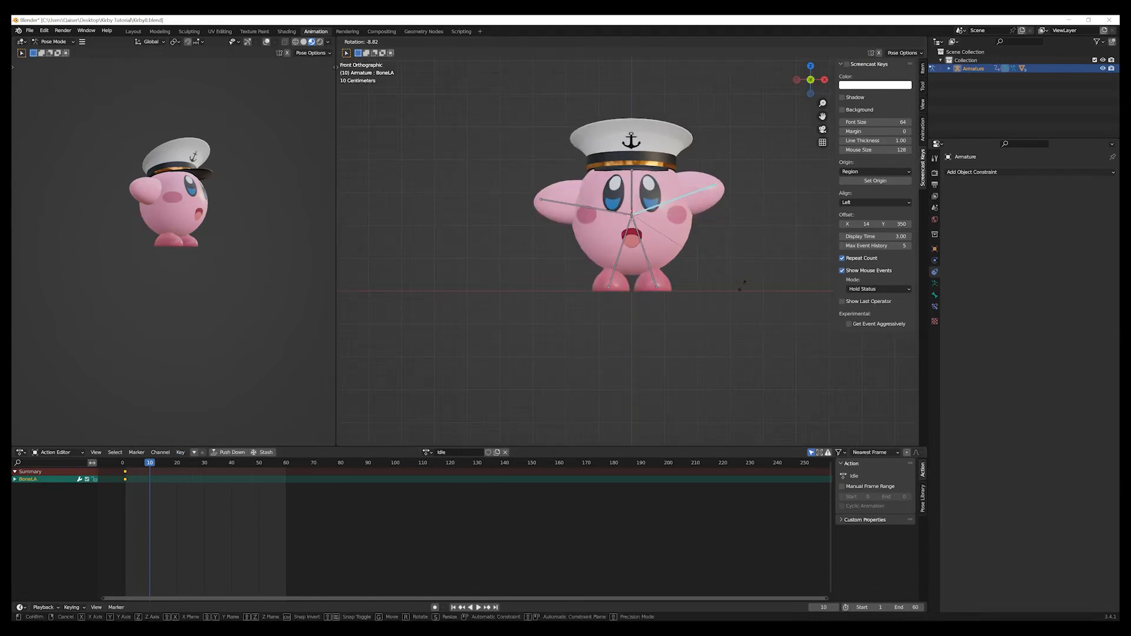
pyautogui.click(742, 287)
pyautogui.click(432, 400)
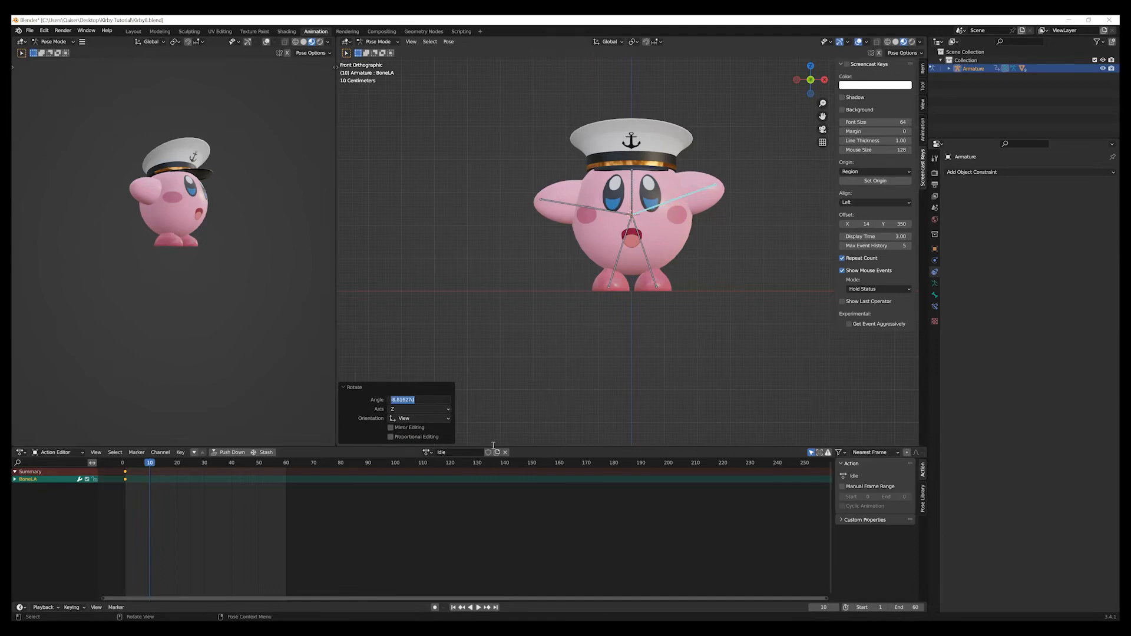
pyautogui.press('BackSpace')
pyautogui.write('-5')
pyautogui.press('Return')
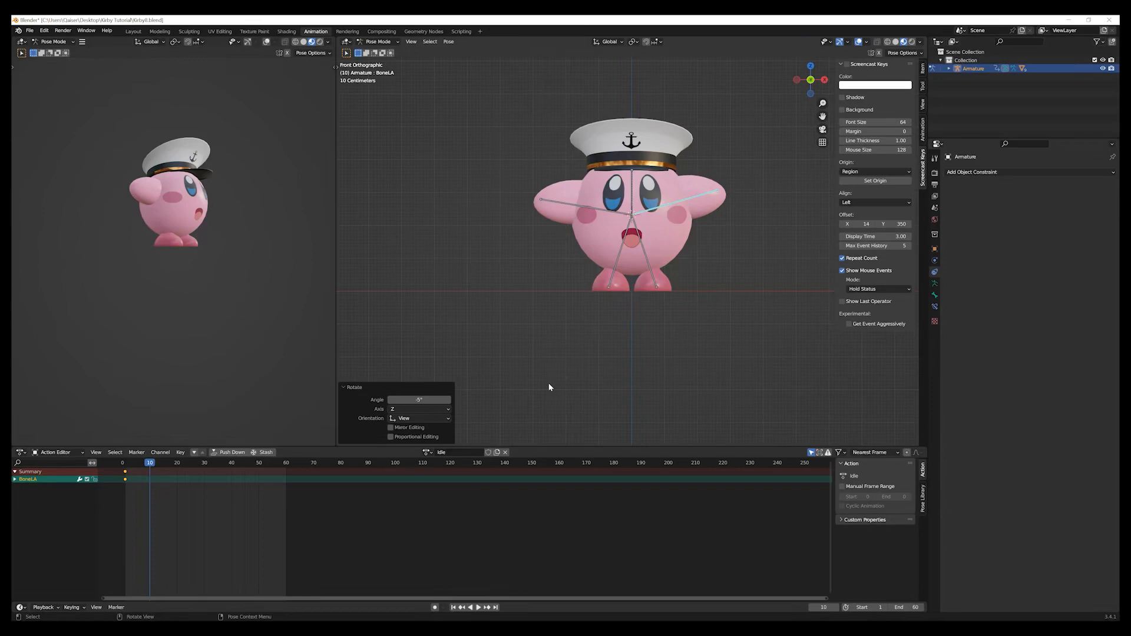
pyautogui.press('i')
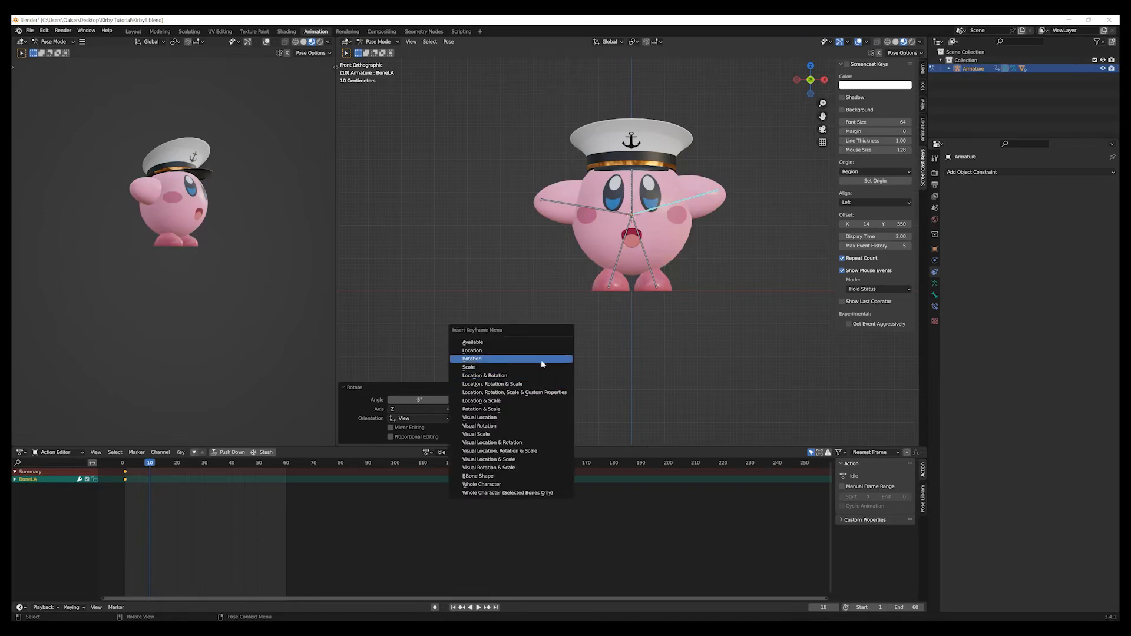
pyautogui.click(541, 361)
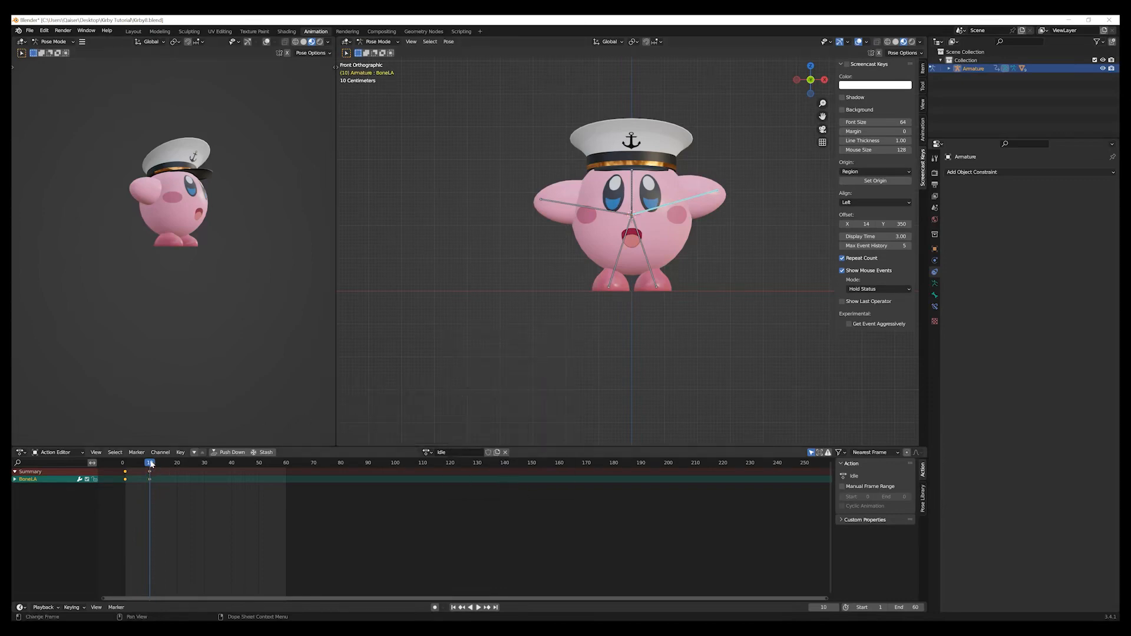
# At frame 20, rotate the left arm bone by 20° and insert a rotation keyframe.
pyautogui.press('space')
pyautogui.moveTo(155, 464); pyautogui.dragTo(177, 467)
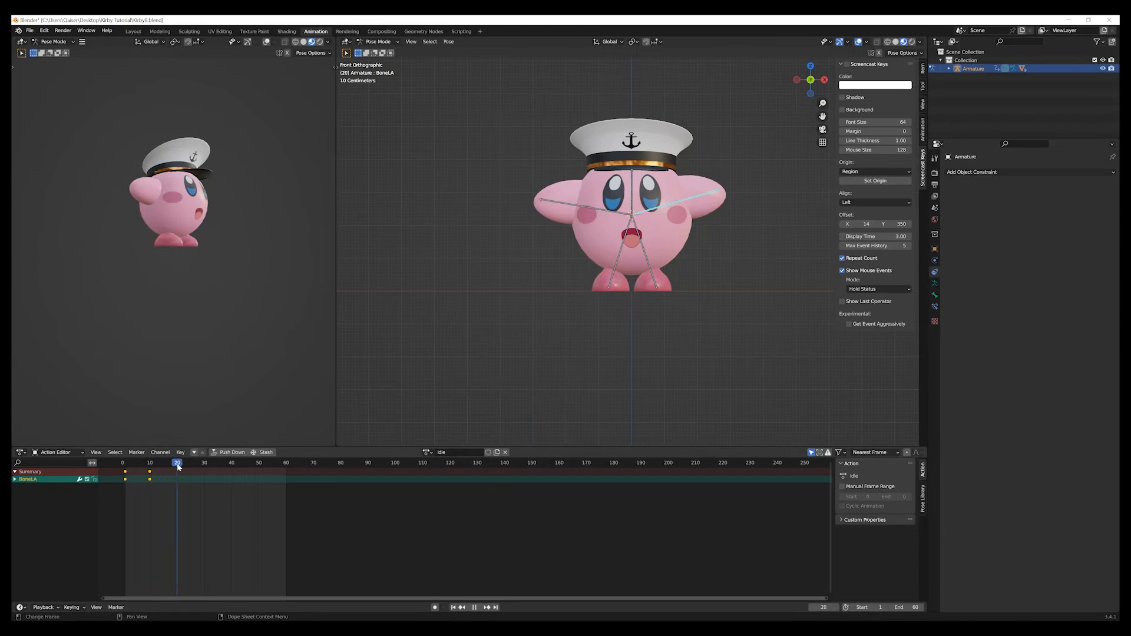
pyautogui.press('space')
pyautogui.press('r')
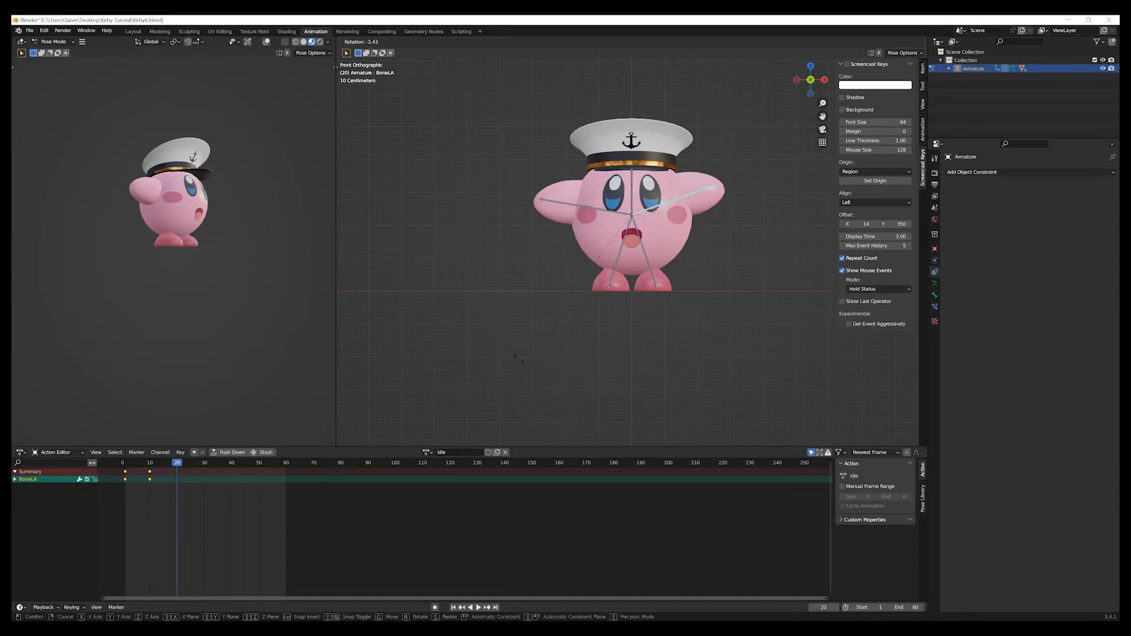
pyautogui.click(502, 281)
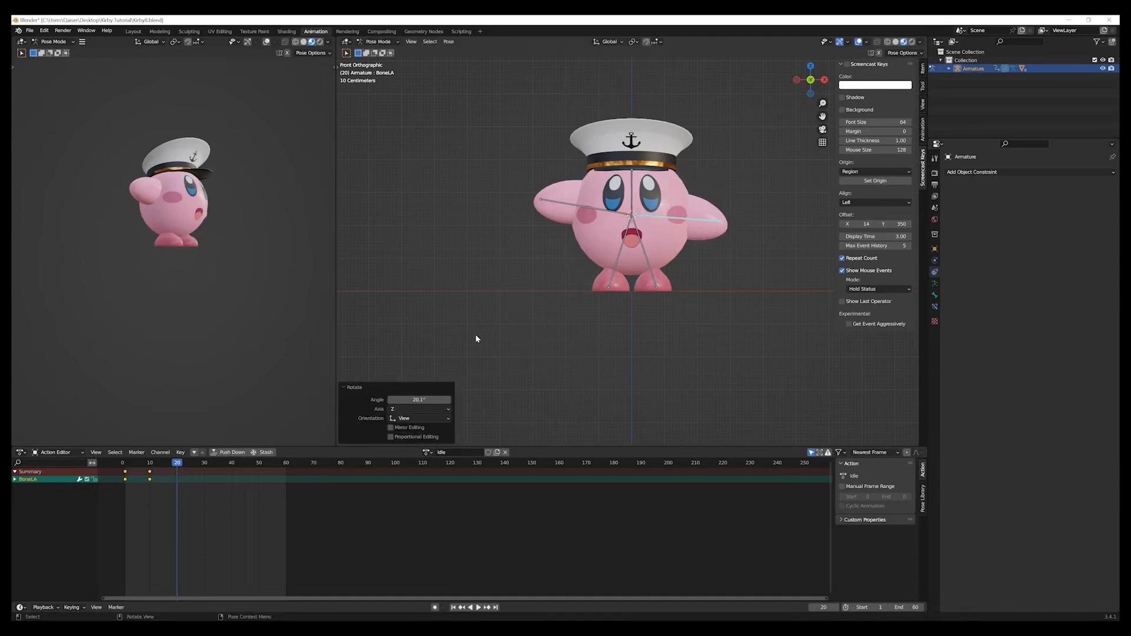
pyautogui.click(431, 404)
pyautogui.write('20')
pyautogui.press('Return')
pyautogui.press('i')
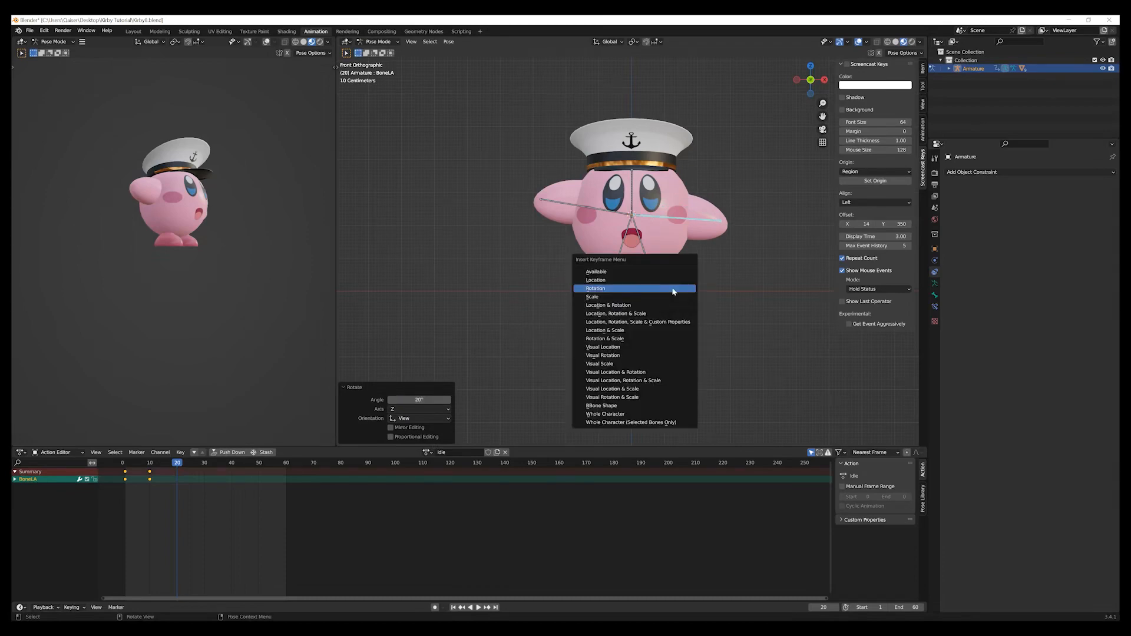
pyautogui.click(674, 291)
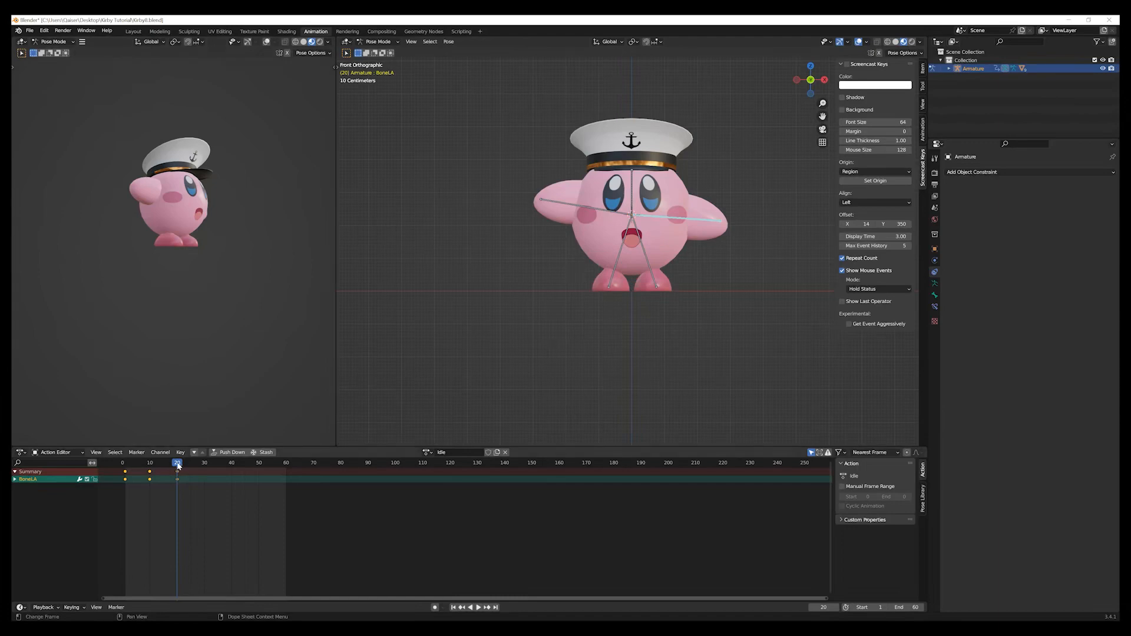
# Duplicate the left arm bone's first keyframe and place the copy at frame 30.
pyautogui.moveTo(178, 465); pyautogui.dragTo(206, 469)
pyautogui.moveTo(135, 487); pyautogui.dragTo(110, 469)
pyautogui.hotkey('shift', 'd')
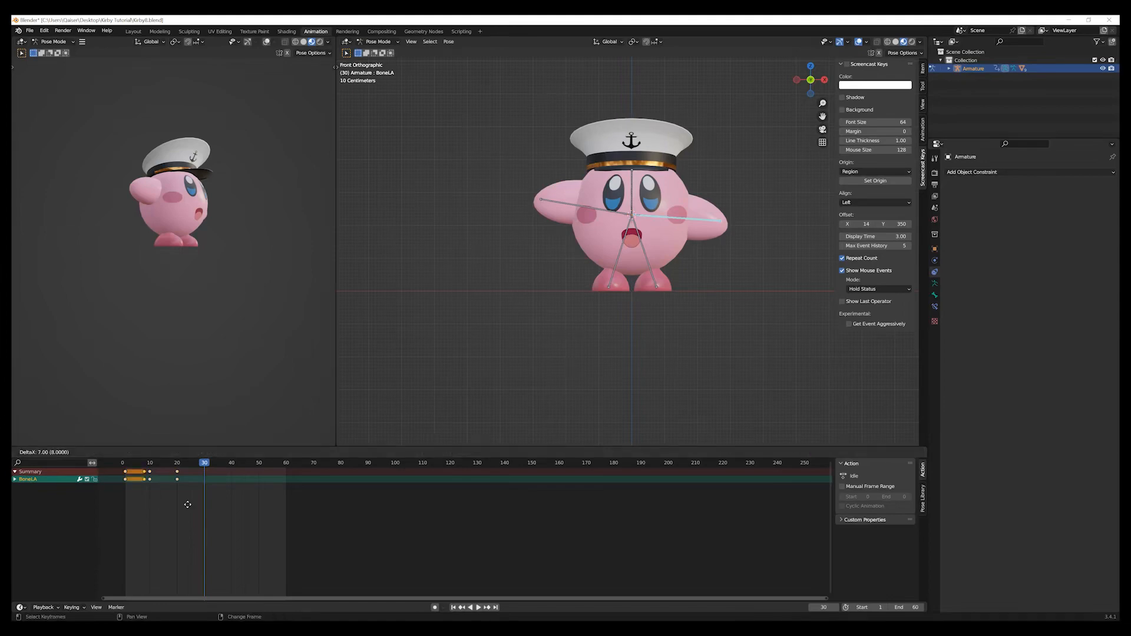
pyautogui.click(238, 503)
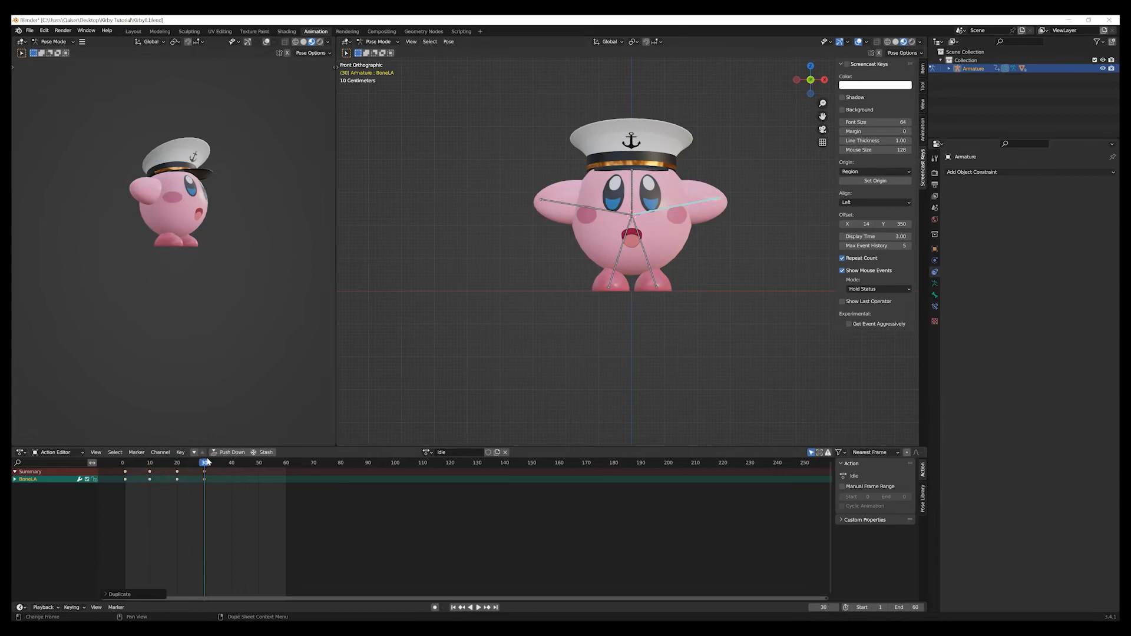
# Set the end frame of the animation range to 30.
pyautogui.moveTo(203, 463); pyautogui.dragTo(135, 486)
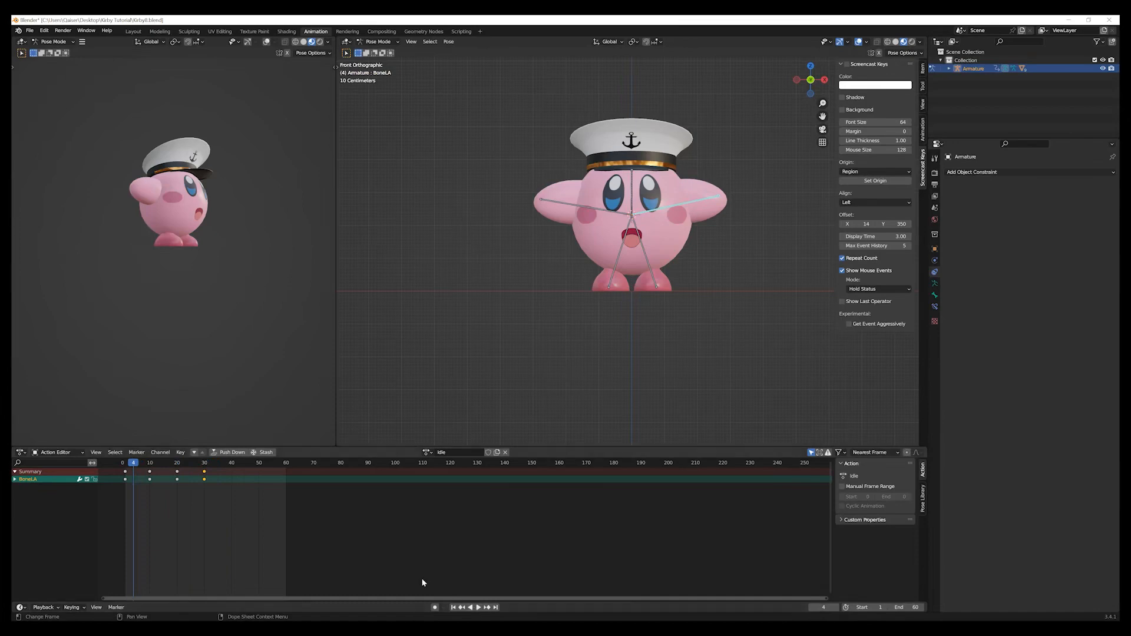
pyautogui.click(916, 608)
pyautogui.write('30')
pyautogui.press('Return')
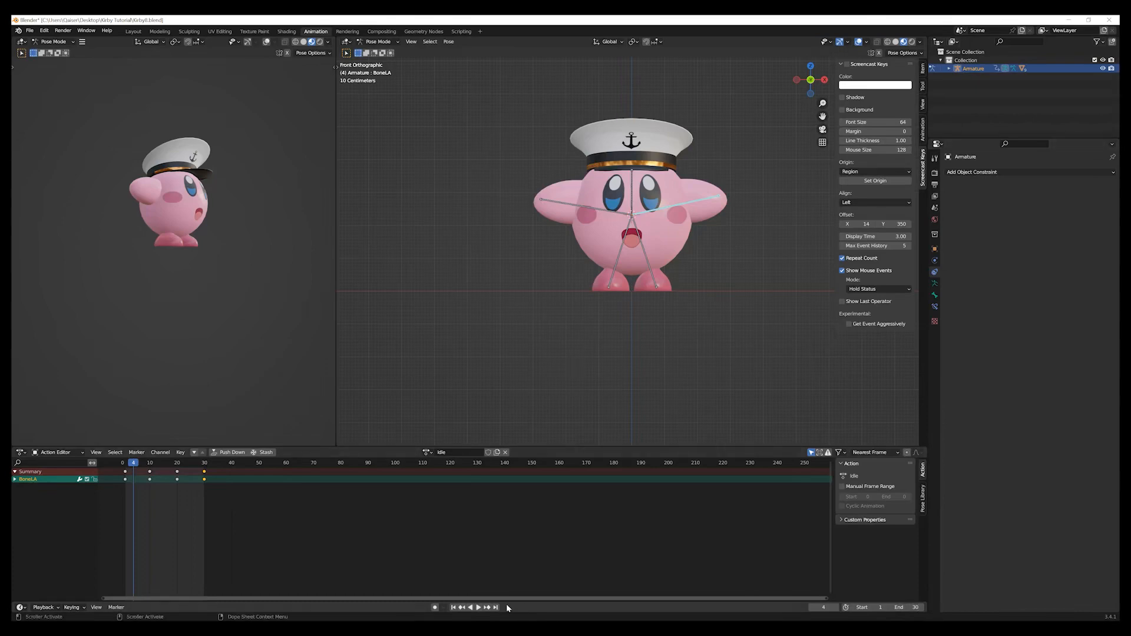
# Play back the left arm's idle motion, stop playback and return to the first frame.
pyautogui.click(478, 608)
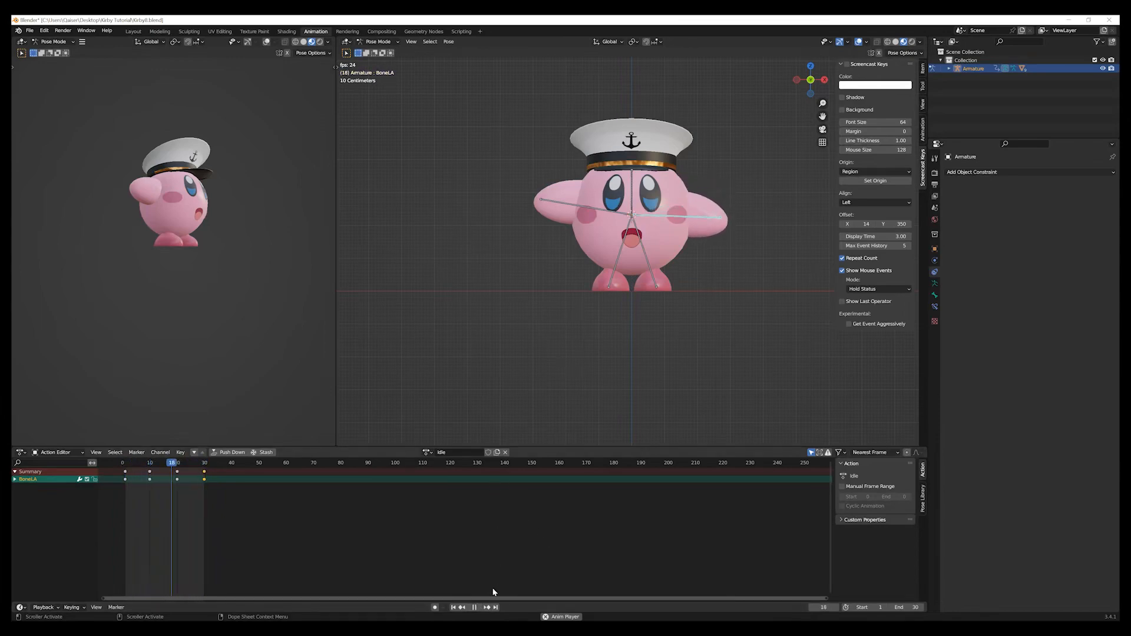
pyautogui.click(474, 607)
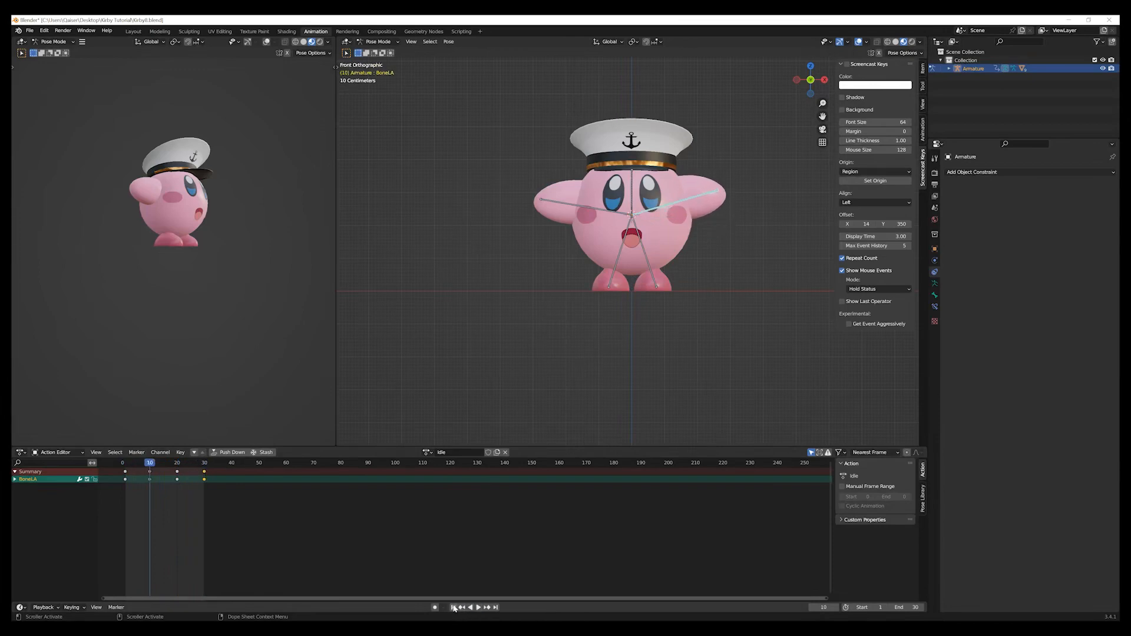
pyautogui.click(454, 608)
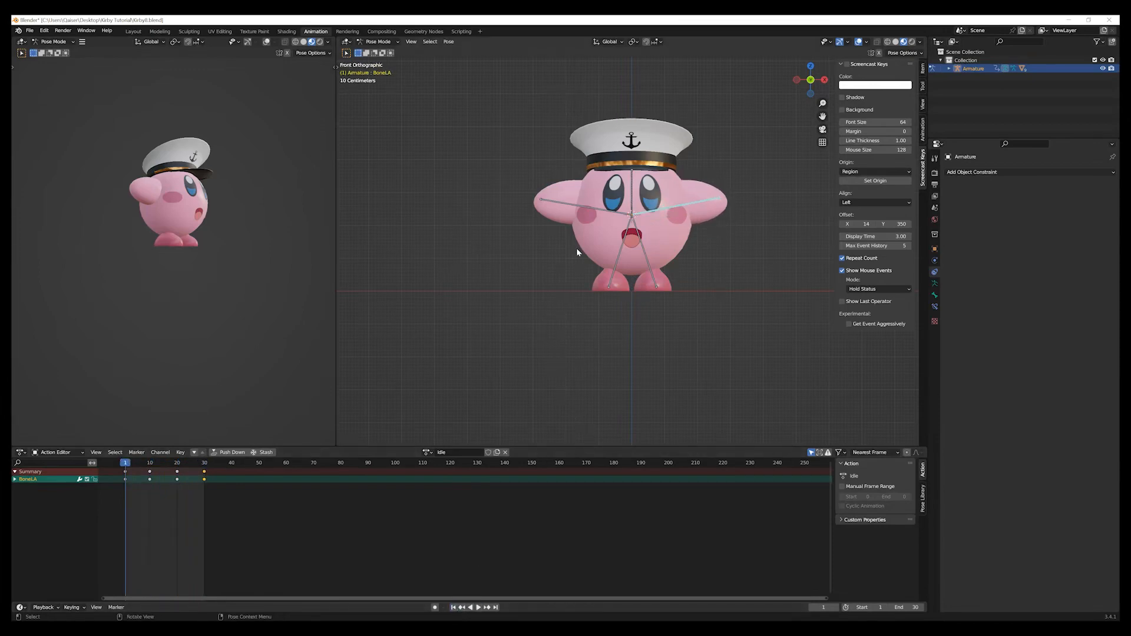
# At frame 10, rotate the right arm bone by 5° in front view and insert a rotation keyframe.
pyautogui.click(581, 209)
pyautogui.press('r')
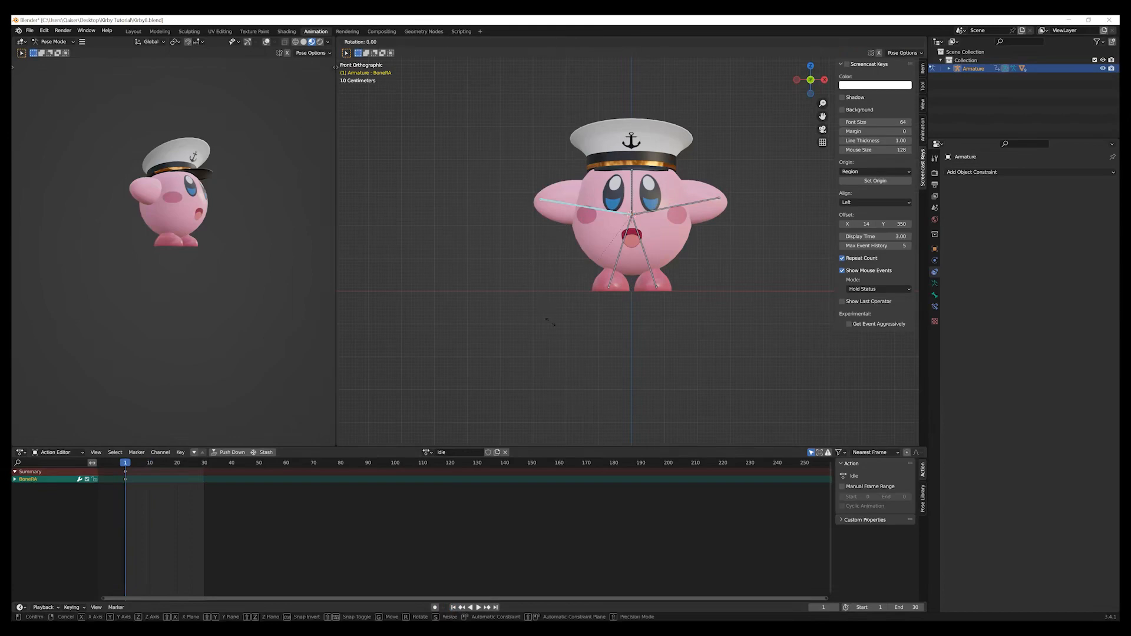
pyautogui.click(539, 304)
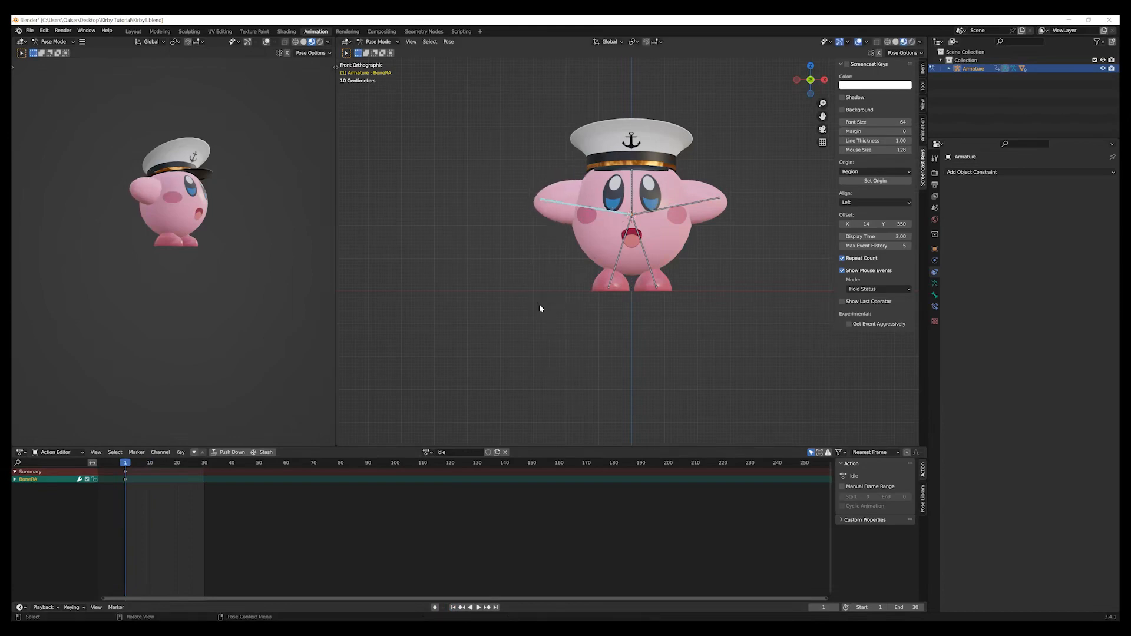
pyautogui.moveTo(130, 466); pyautogui.dragTo(150, 463)
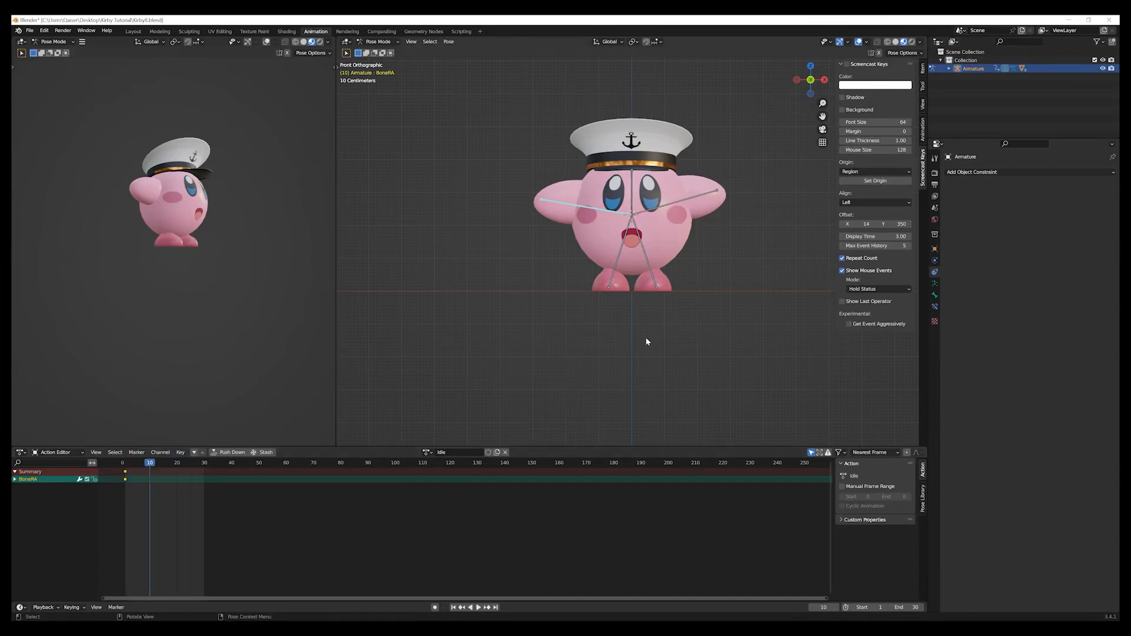
pyautogui.press('r')
pyautogui.click(624, 323)
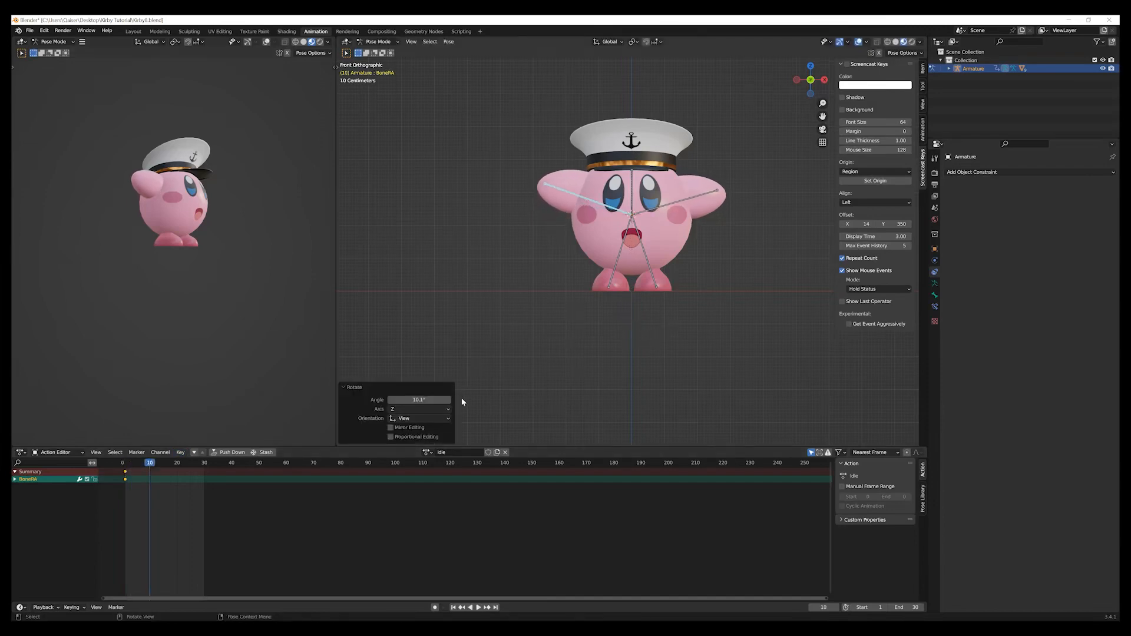
pyautogui.click(436, 400)
pyautogui.write('5')
pyautogui.press('Return')
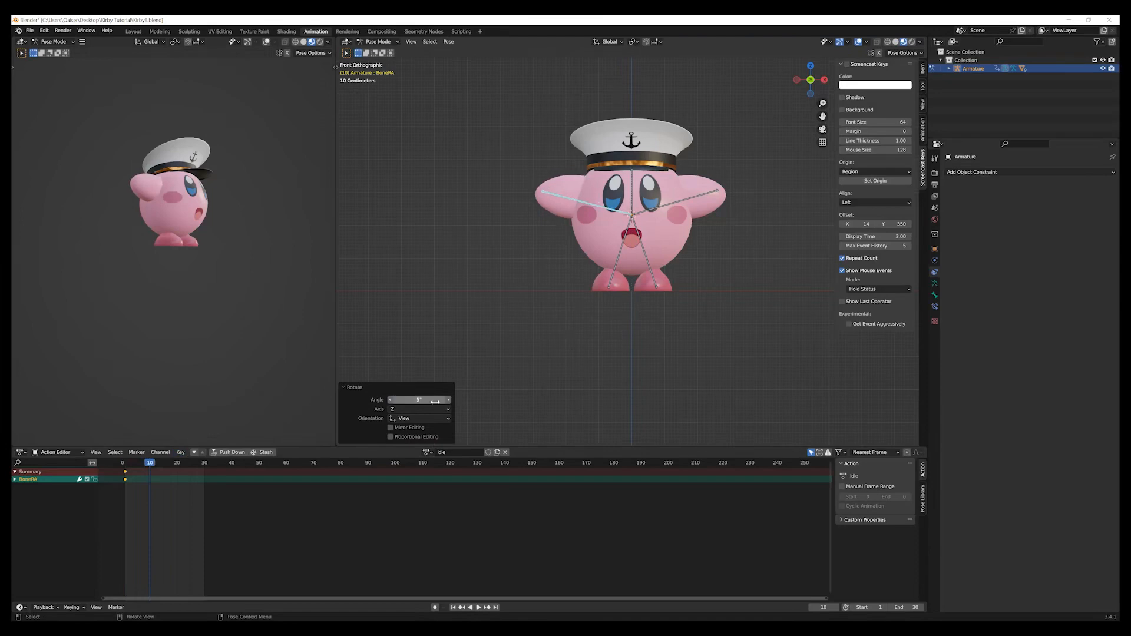
pyautogui.press('i')
pyautogui.click(575, 377)
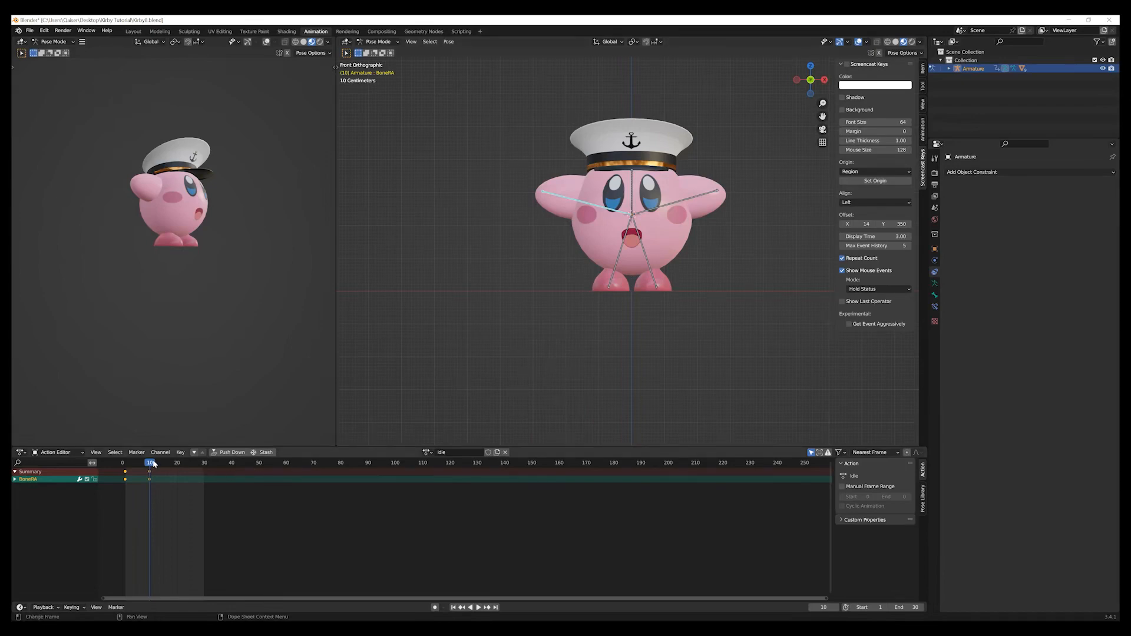
# At frame 20, rotate the right arm bone by -20° in front view and insert a rotation keyframe.
pyautogui.moveTo(153, 464); pyautogui.dragTo(179, 467)
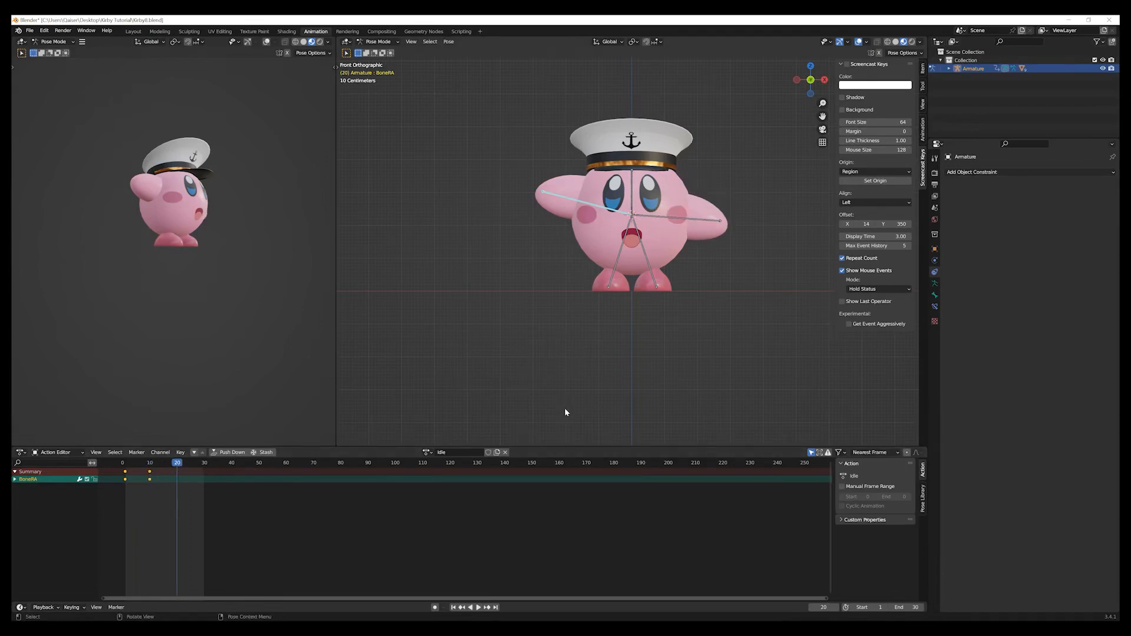
pyautogui.press('r')
pyautogui.click(507, 397)
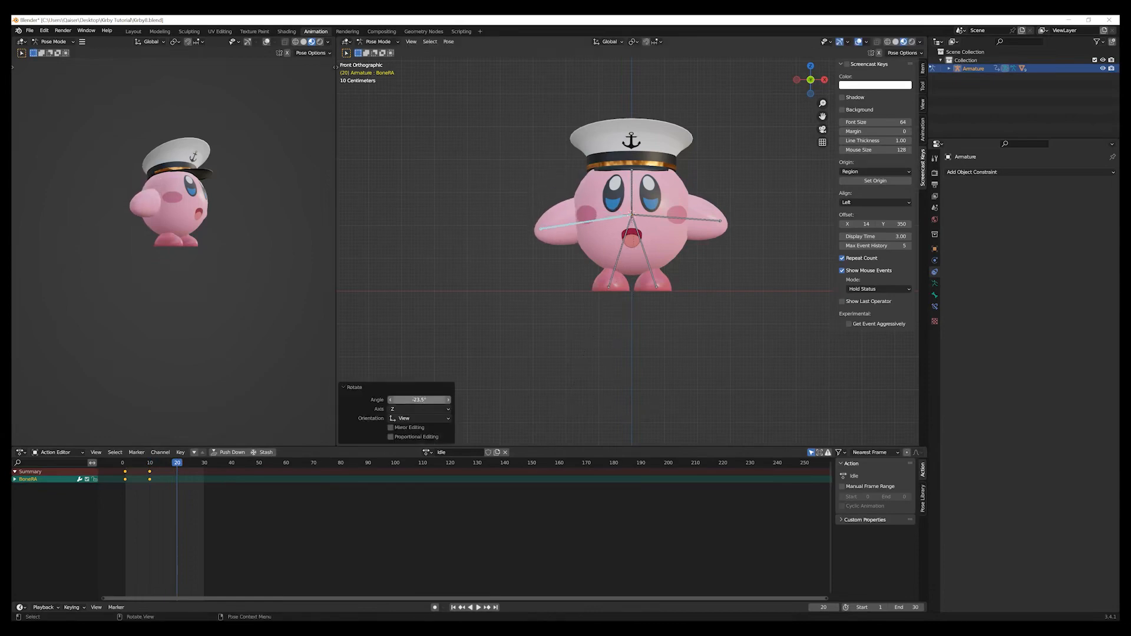
pyautogui.click(424, 400)
pyautogui.write('-20')
pyautogui.press('Return')
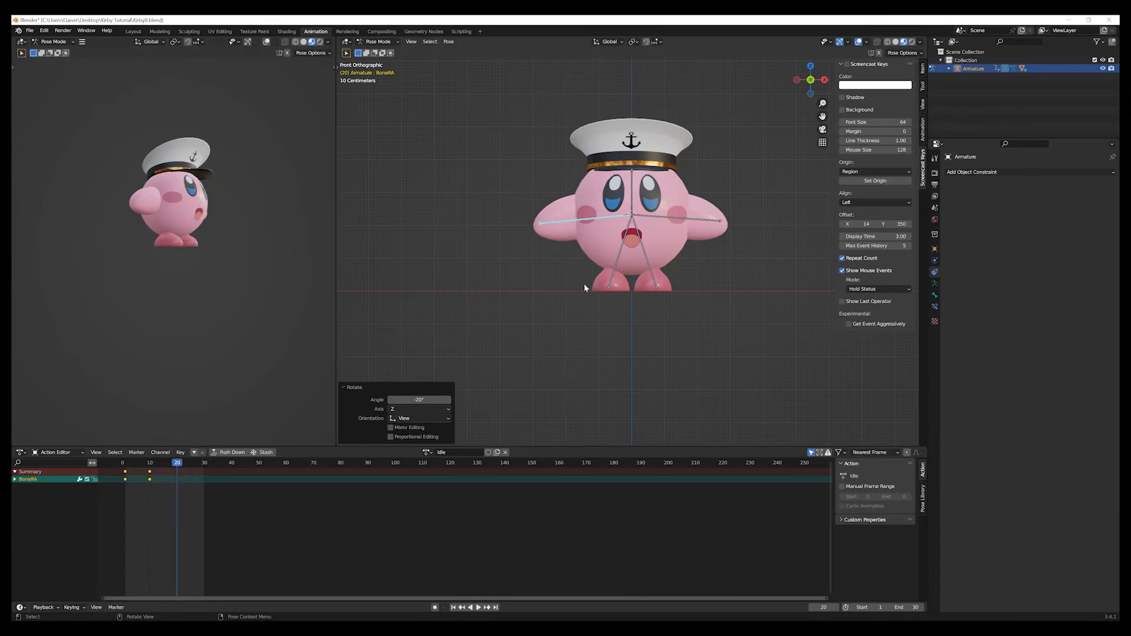
pyautogui.press('i')
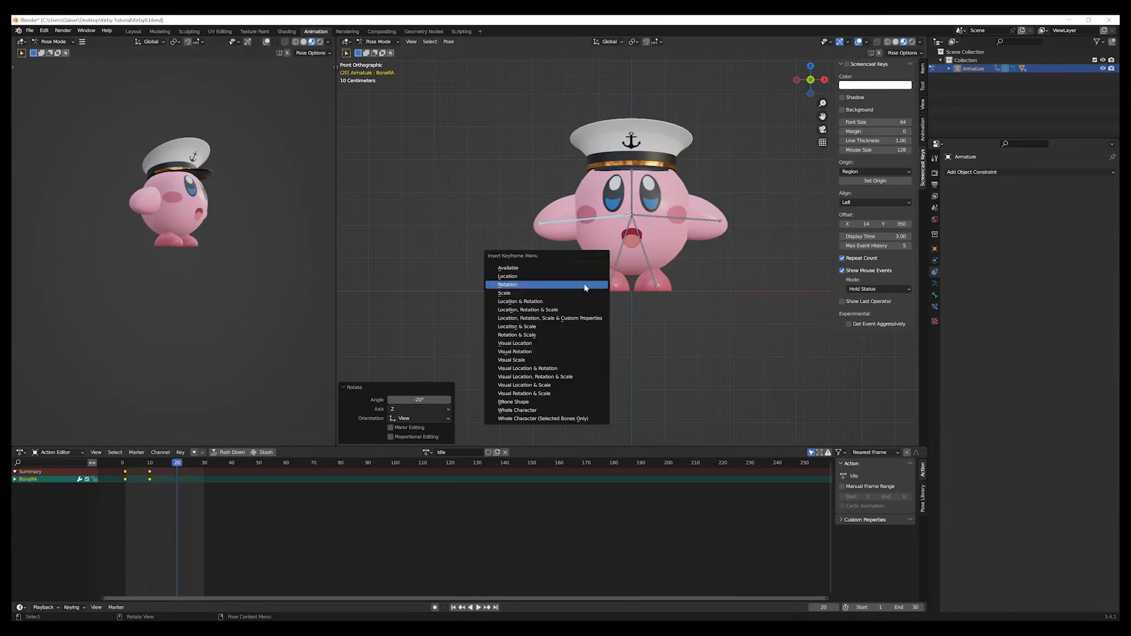
pyautogui.click(585, 286)
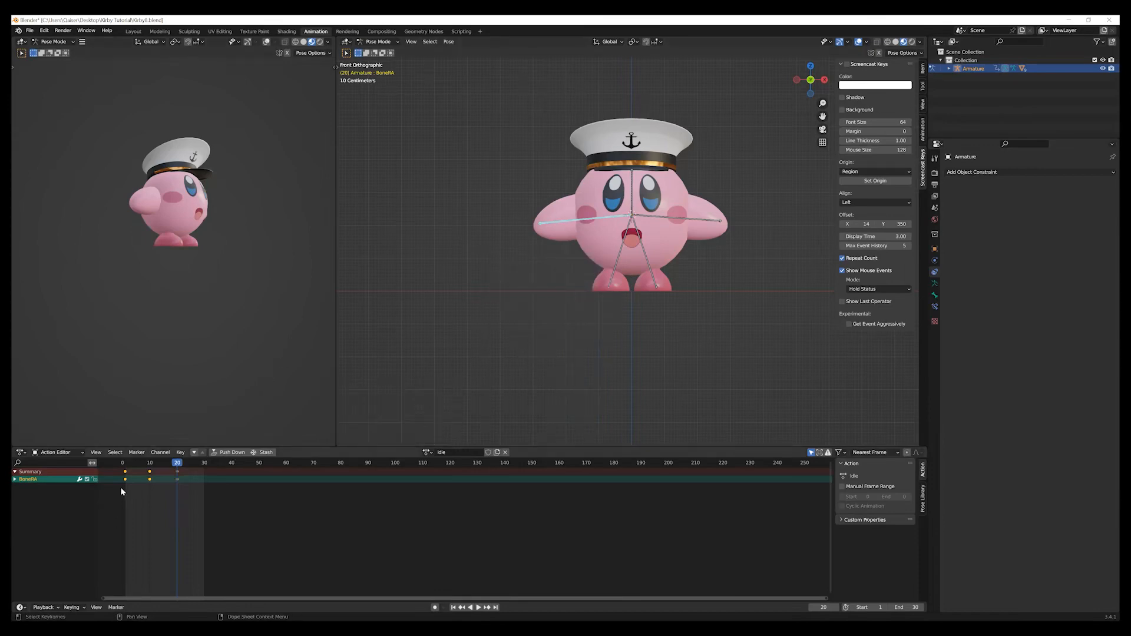
# Duplicate the right arm bone's first keyframe and place the copy at the end of the 30-frame range.
pyautogui.moveTo(127, 491); pyautogui.dragTo(114, 475)
pyautogui.hotkey('shift', 'd')
pyautogui.click(236, 524)
pyautogui.press('g')
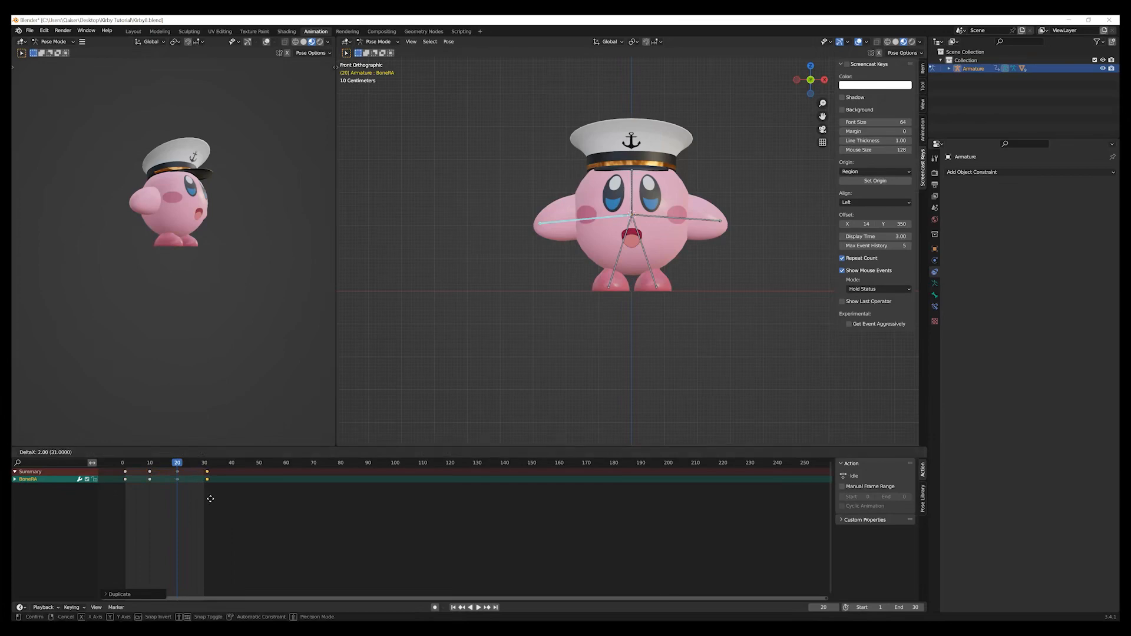
pyautogui.click(209, 499)
# Deselect the right arm bone, play back both arms' idle motion, stop playback and return to the first frame.
pyautogui.click(350, 384)
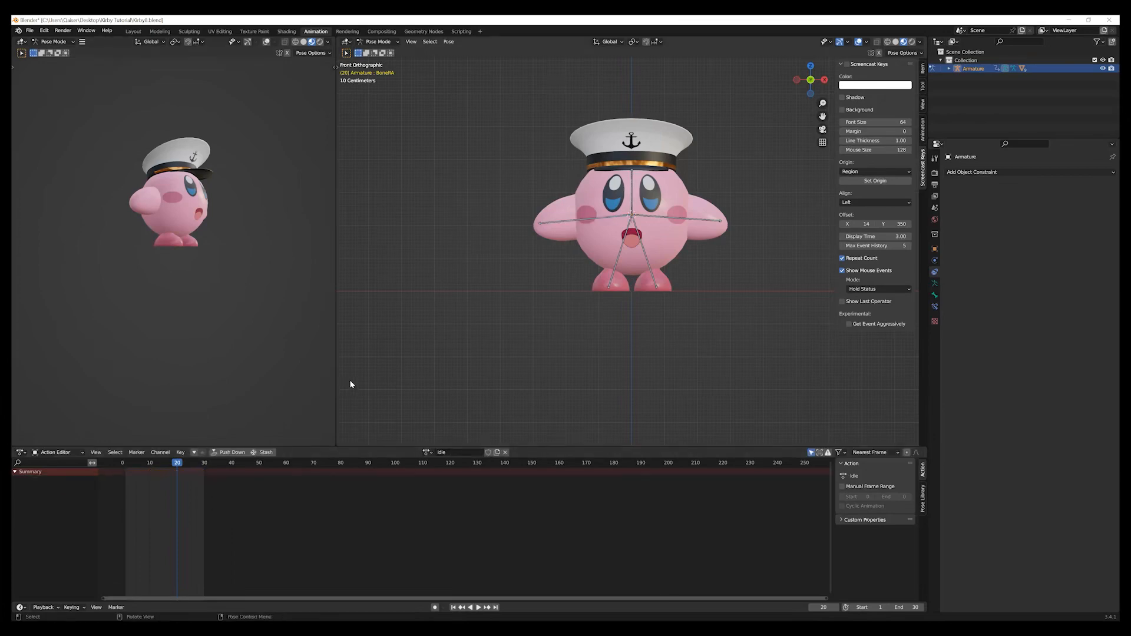
pyautogui.click(478, 607)
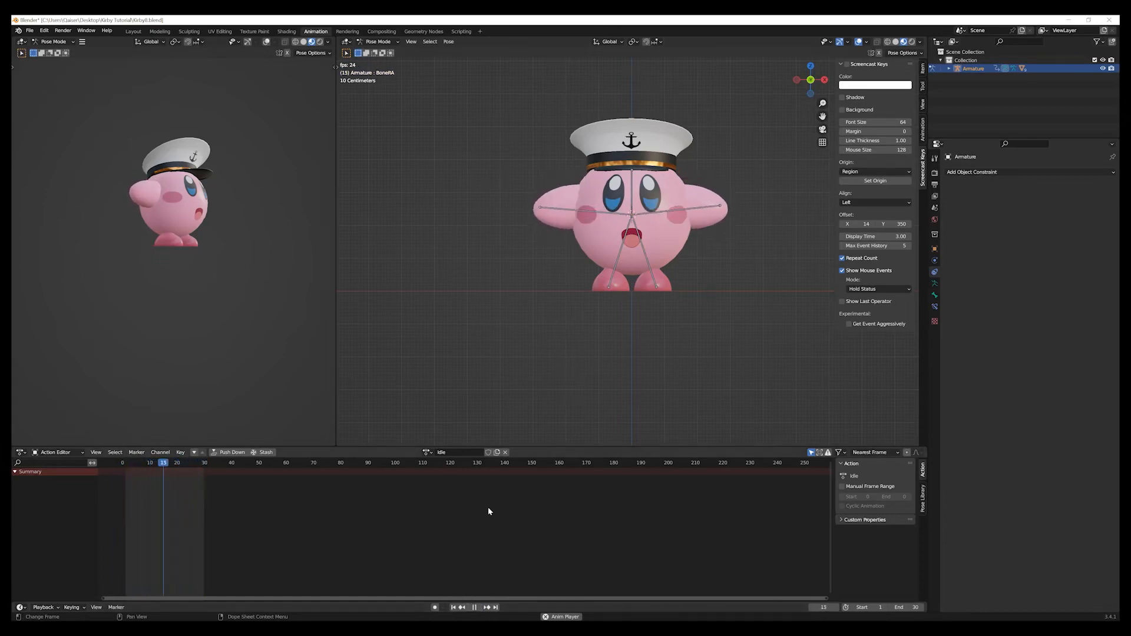
pyautogui.click(475, 607)
pyautogui.click(453, 607)
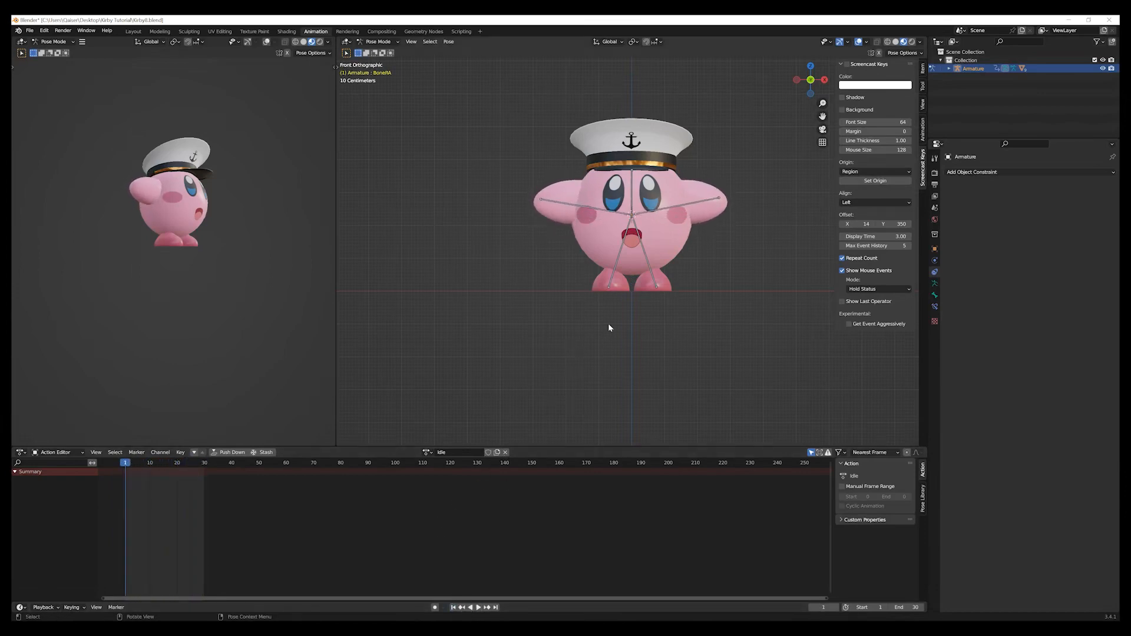
# Select the horizontal body bone and scale it up uniformly to about 1.09 at frame 10.
pyautogui.moveTo(697, 308)
pyautogui.mouseDown(button='middle')
pyautogui.moveTo(665, 309)
pyautogui.moveTo(675, 313)
pyautogui.mouseUp(button='middle')
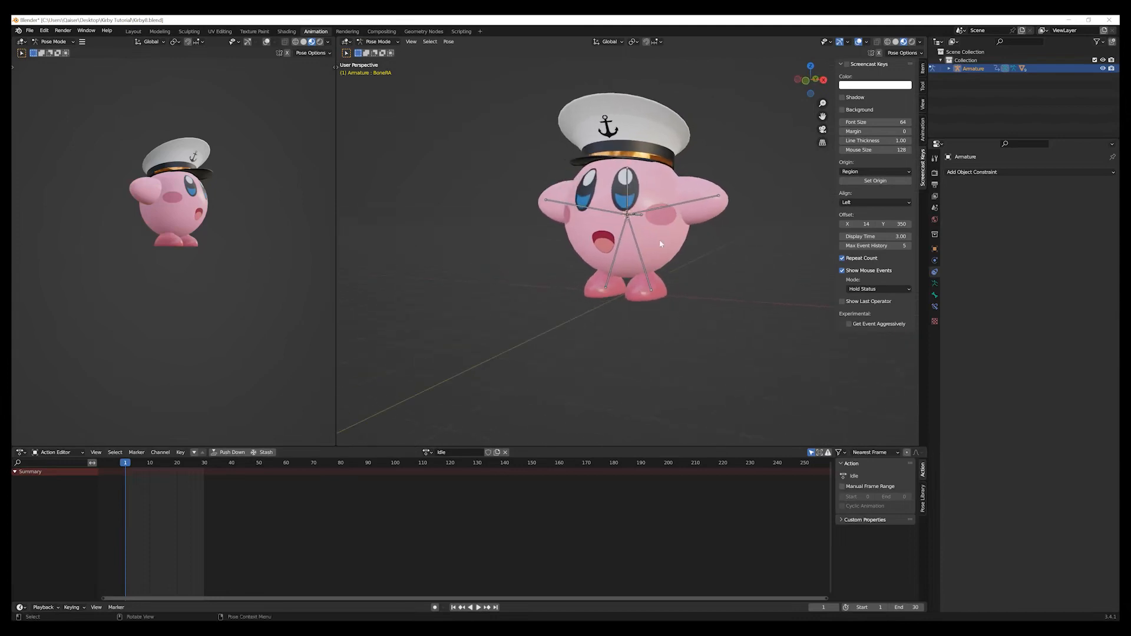
pyautogui.click(627, 190)
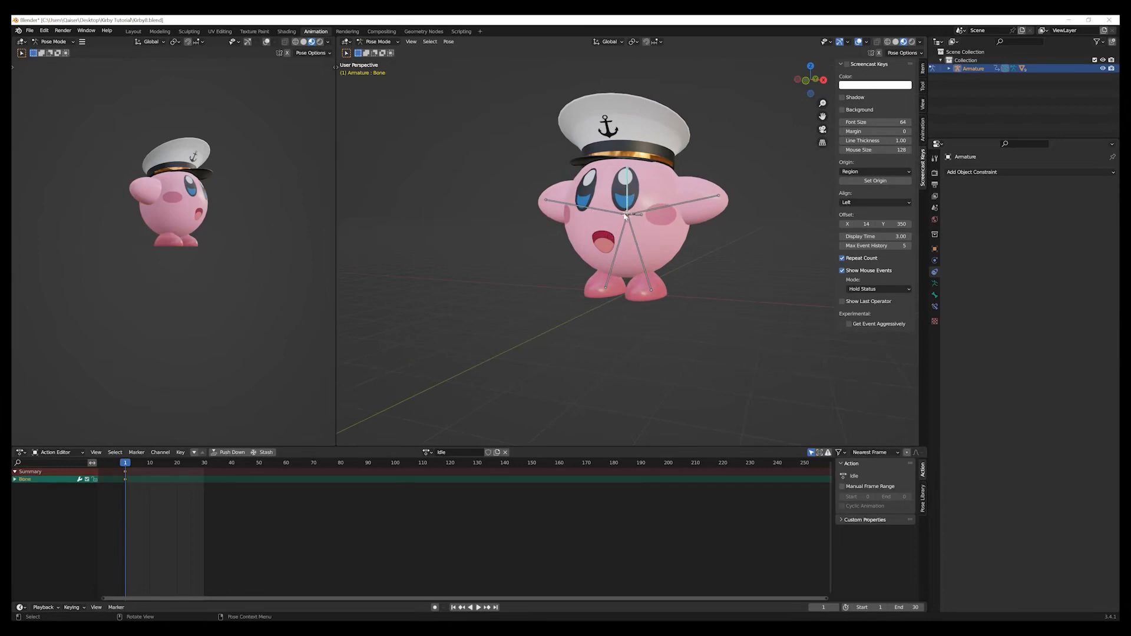
pyautogui.moveTo(679, 255); pyautogui.dragTo(584, 311, button='middle')
pyautogui.click(661, 218)
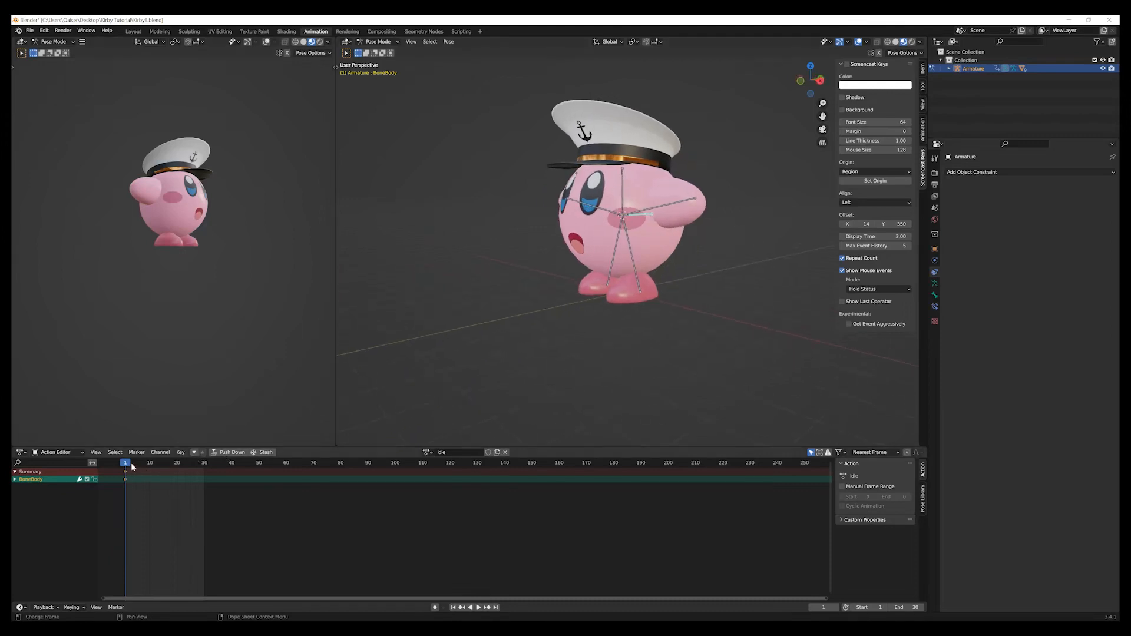
pyautogui.moveTo(126, 465); pyautogui.dragTo(149, 468)
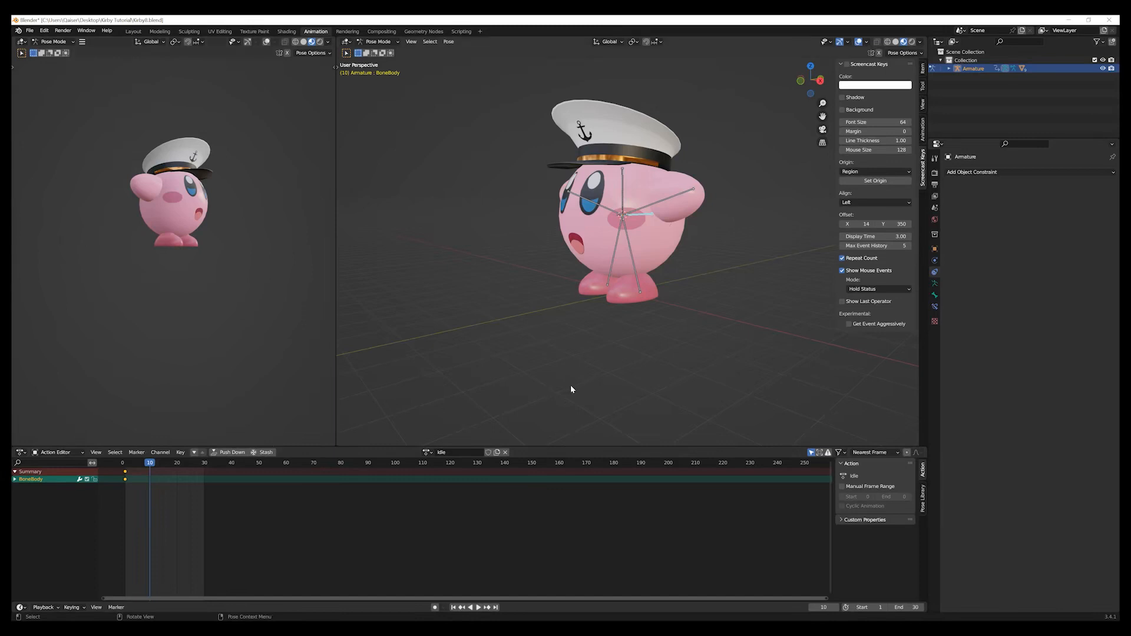
pyautogui.press('s')
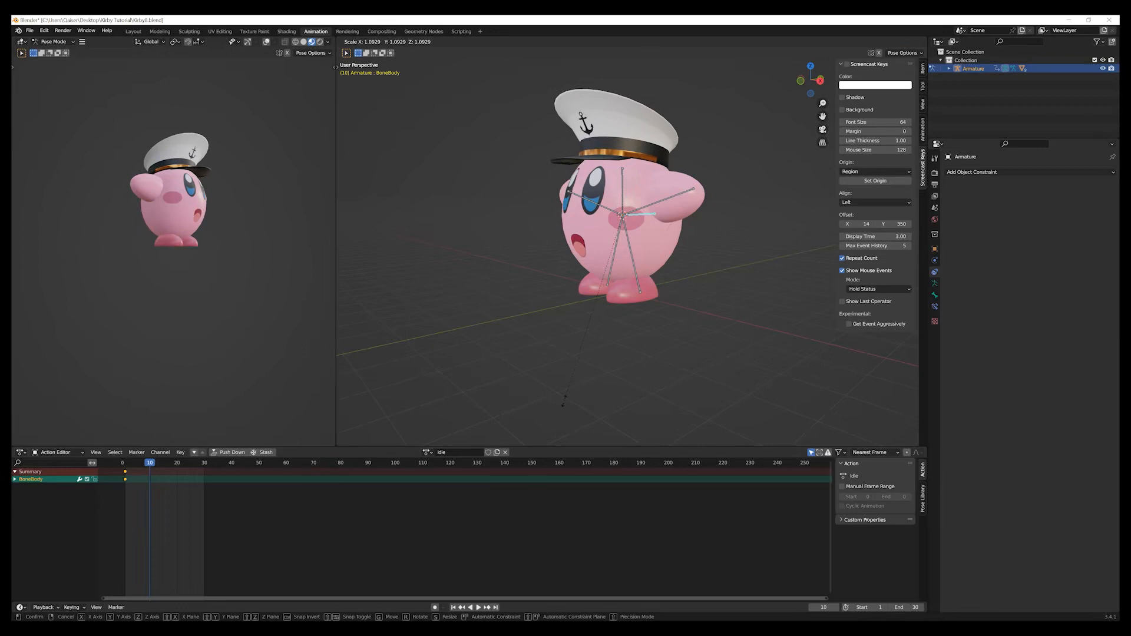
pyautogui.click(563, 400)
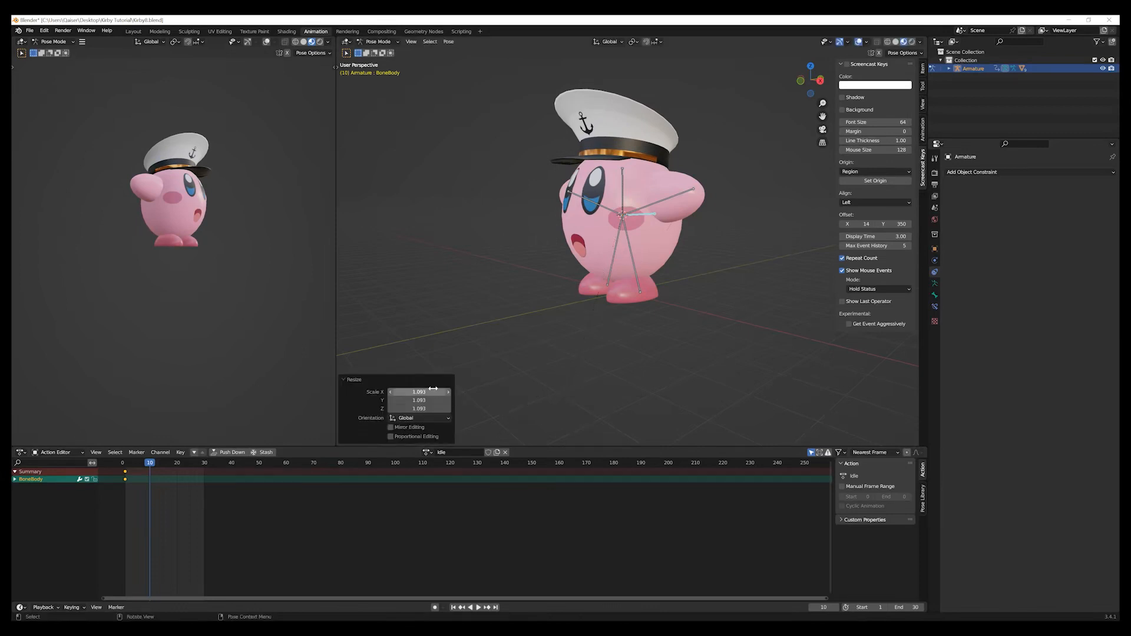
# Set the body bone's scale factor to 1.1 on the X, Y and Z axes.
pyautogui.moveTo(435, 393)
pyautogui.mouseDown()
pyautogui.moveTo(465, 393)
pyautogui.moveTo(423, 408)
pyautogui.moveTo(424, 392)
pyautogui.moveTo(439, 392)
pyautogui.mouseUp()
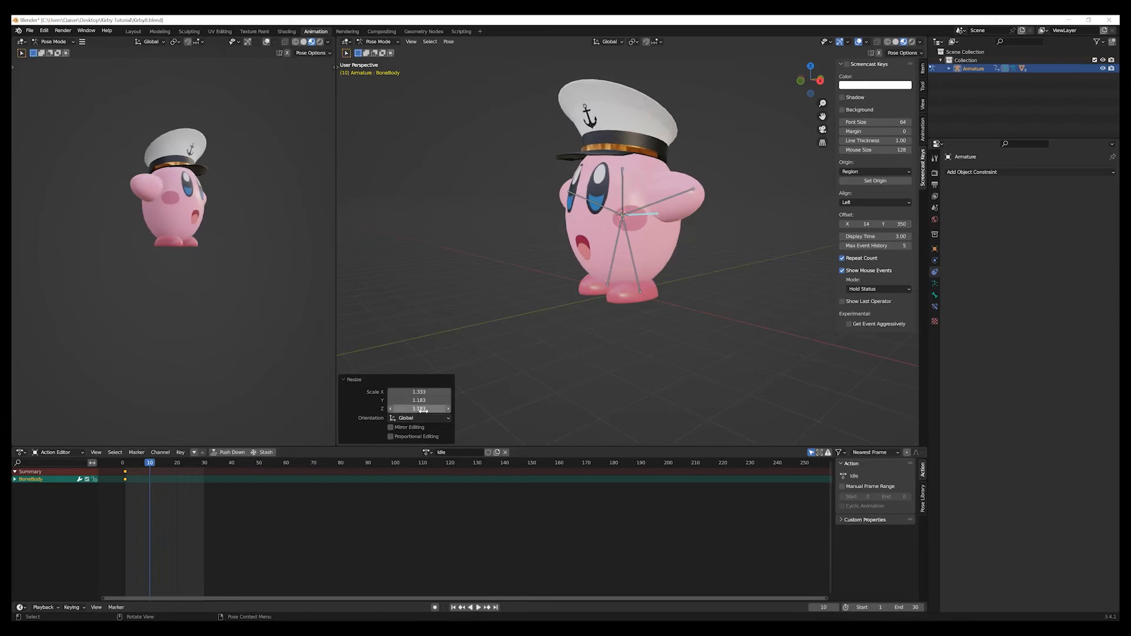
pyautogui.click(424, 410)
pyautogui.click(468, 393)
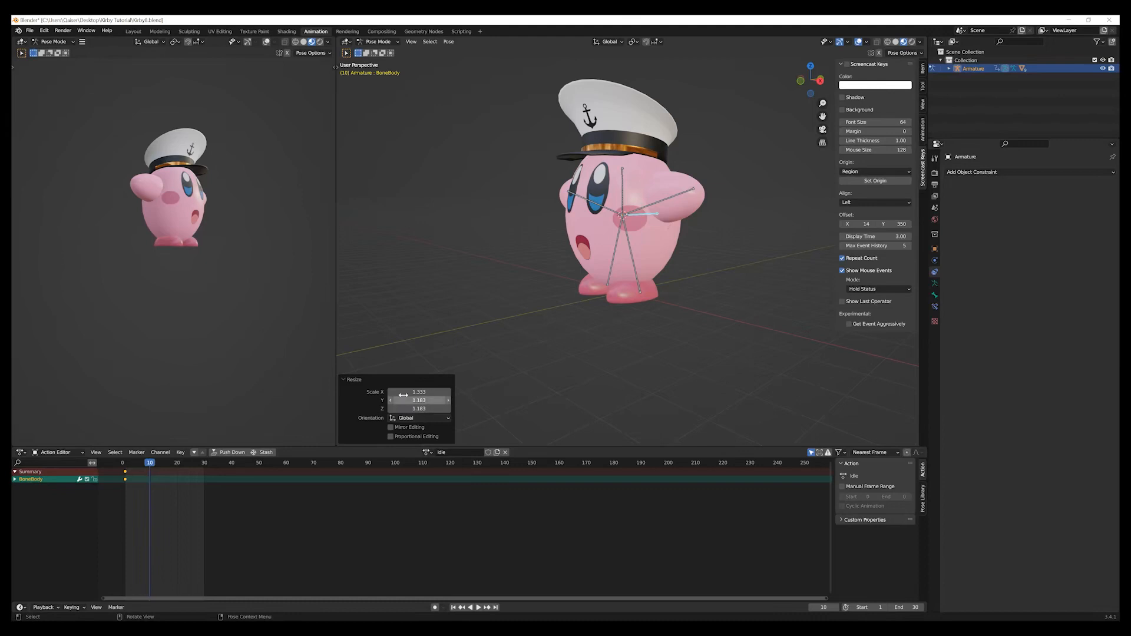
pyautogui.moveTo(425, 392)
pyautogui.mouseDown()
pyautogui.moveTo(425, 409)
pyautogui.moveTo(410, 393)
pyautogui.mouseUp()
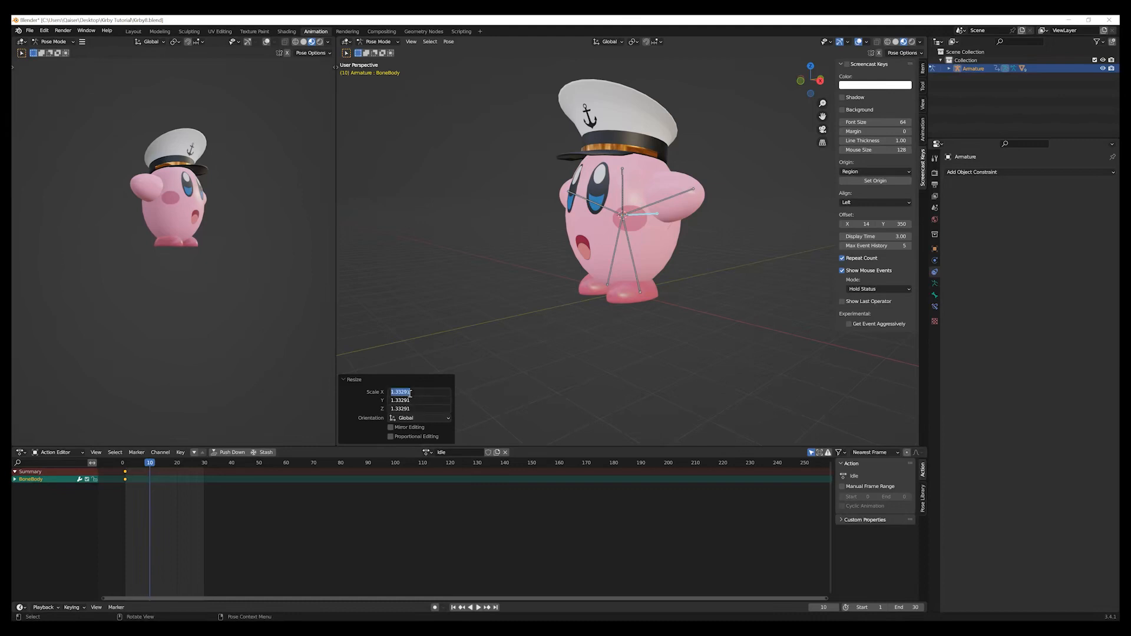
pyautogui.write('1.1')
pyautogui.press('Return')
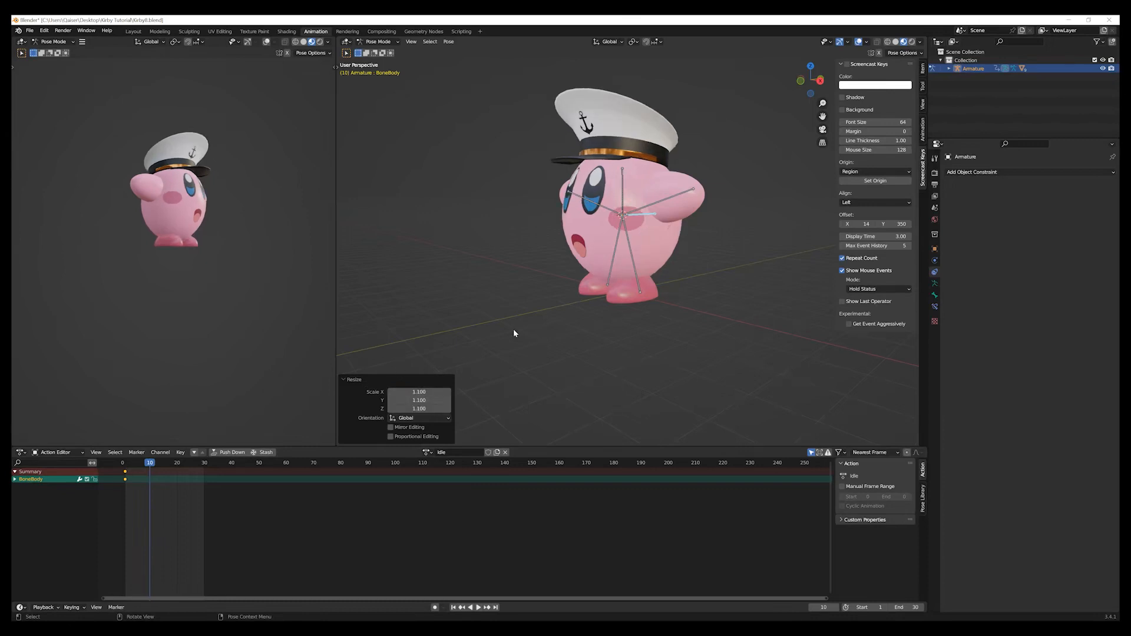
# Insert a rotation keyframe and a scale keyframe for the body bone at frame 10.
pyautogui.press('i')
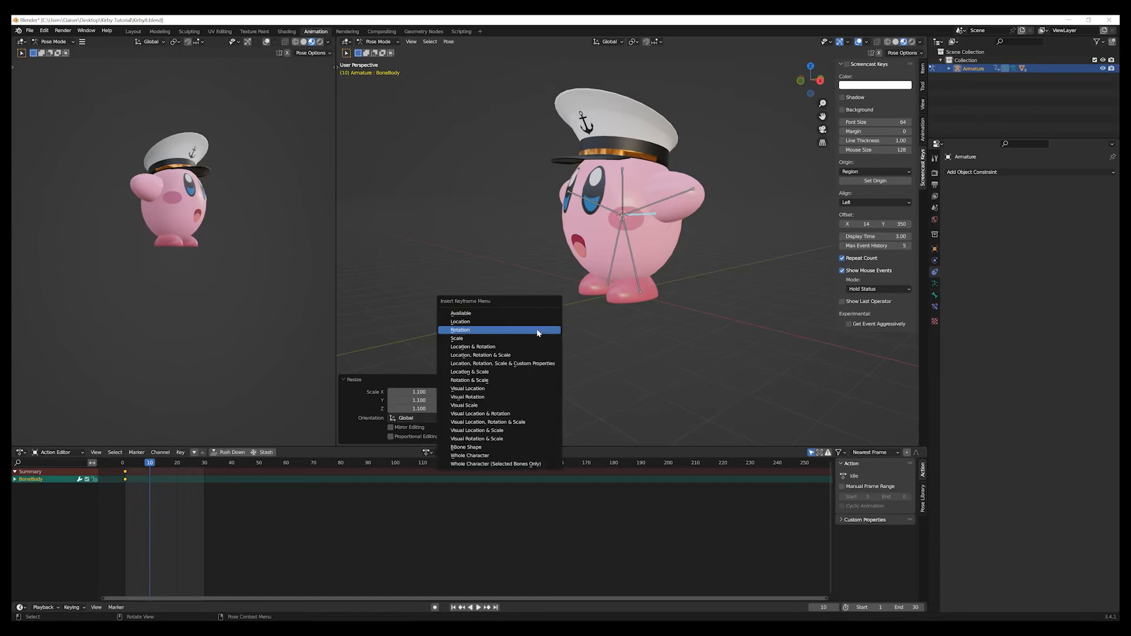
pyautogui.click(538, 334)
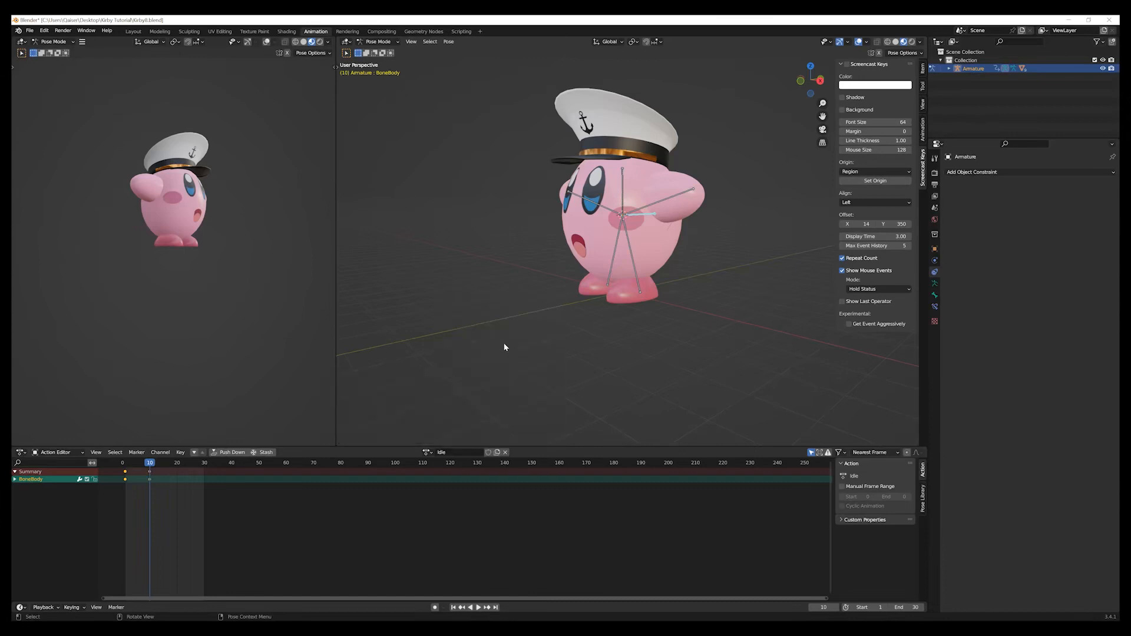
pyautogui.press('i')
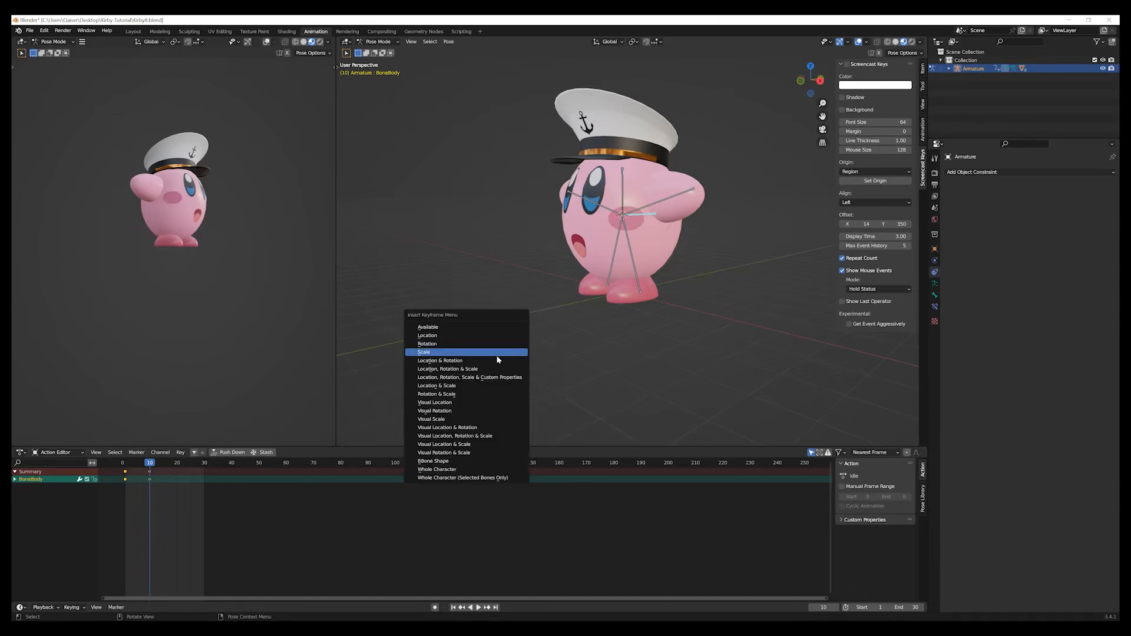
pyautogui.click(497, 352)
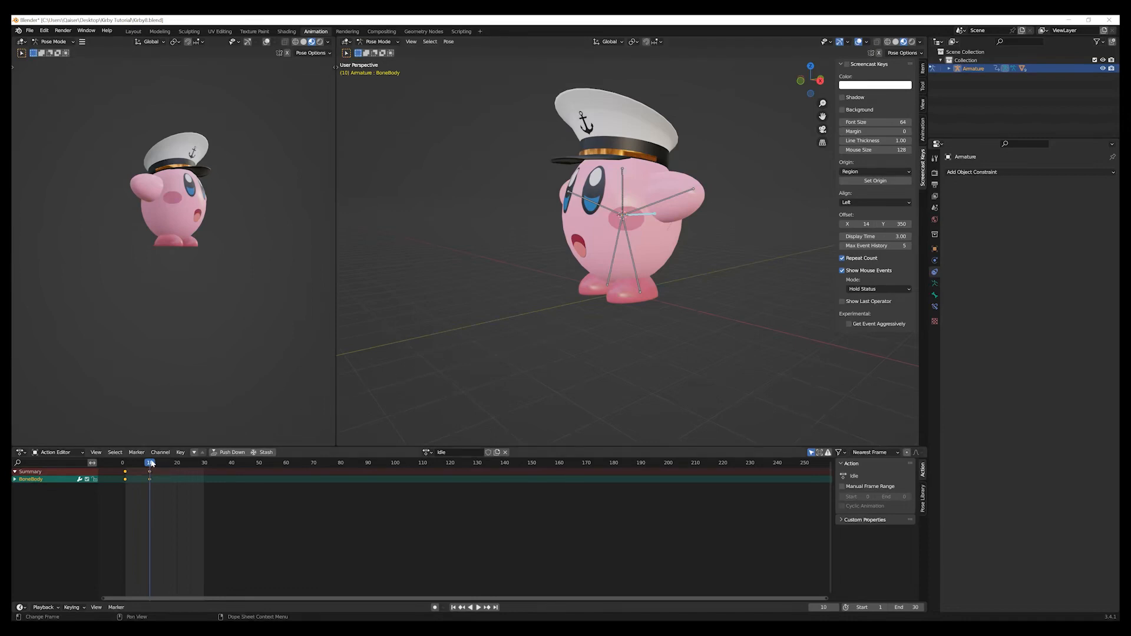
# Duplicate the body bone's first keyframe, place the copy at frame 30 and scrub the timeline to preview the motion.
pyautogui.press('space')
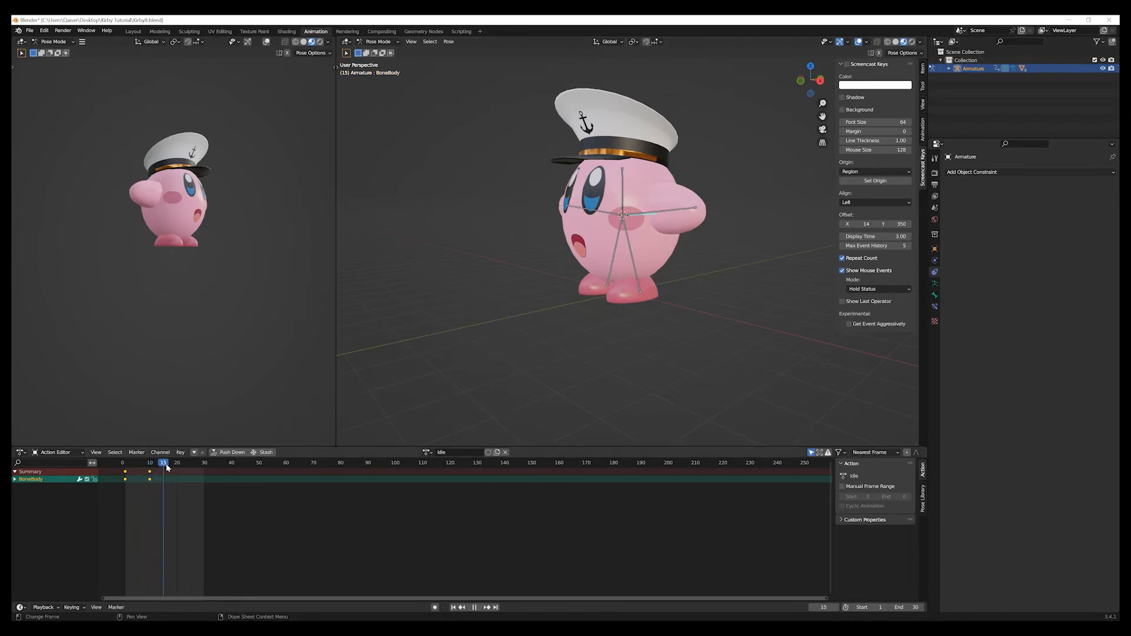
pyautogui.press('space')
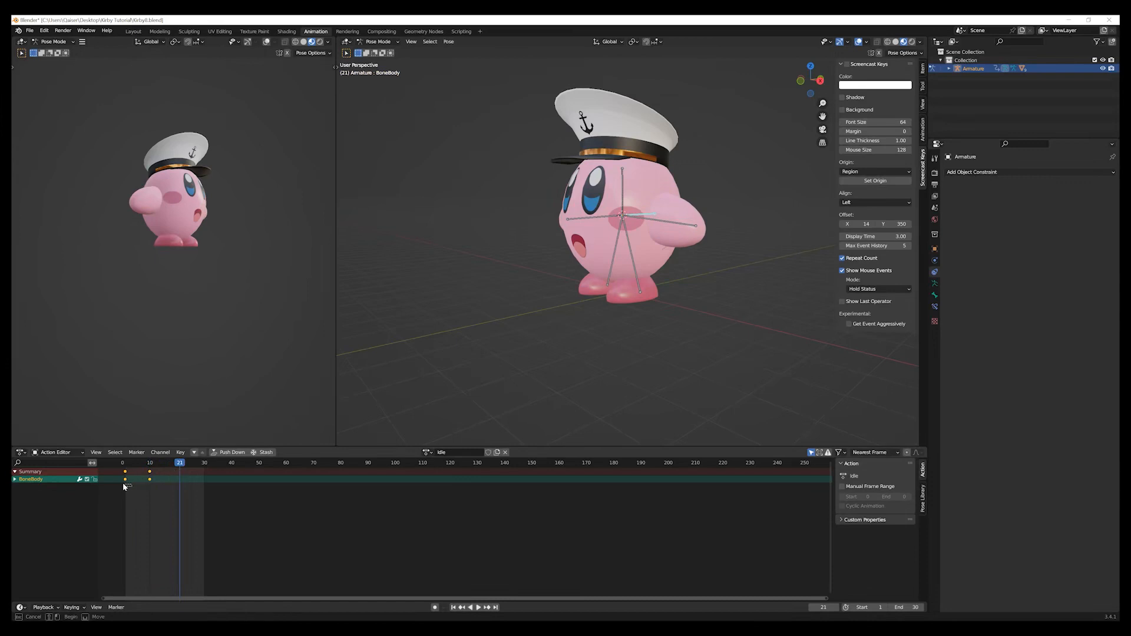
pyautogui.click(125, 479)
pyautogui.hotkey('shift', 'd')
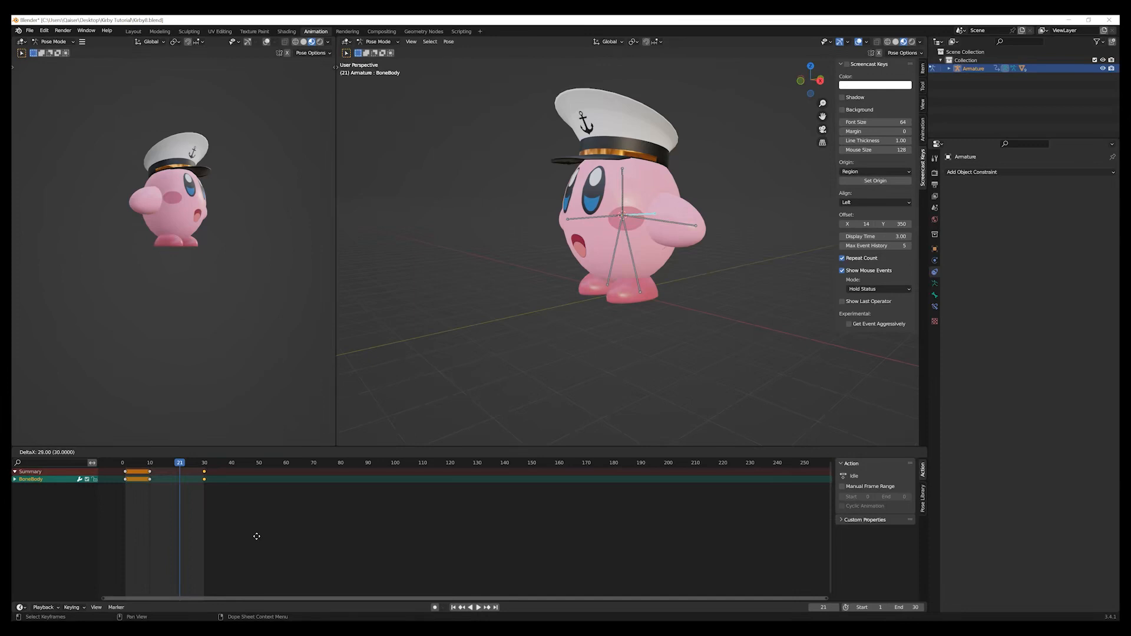
pyautogui.click(252, 539)
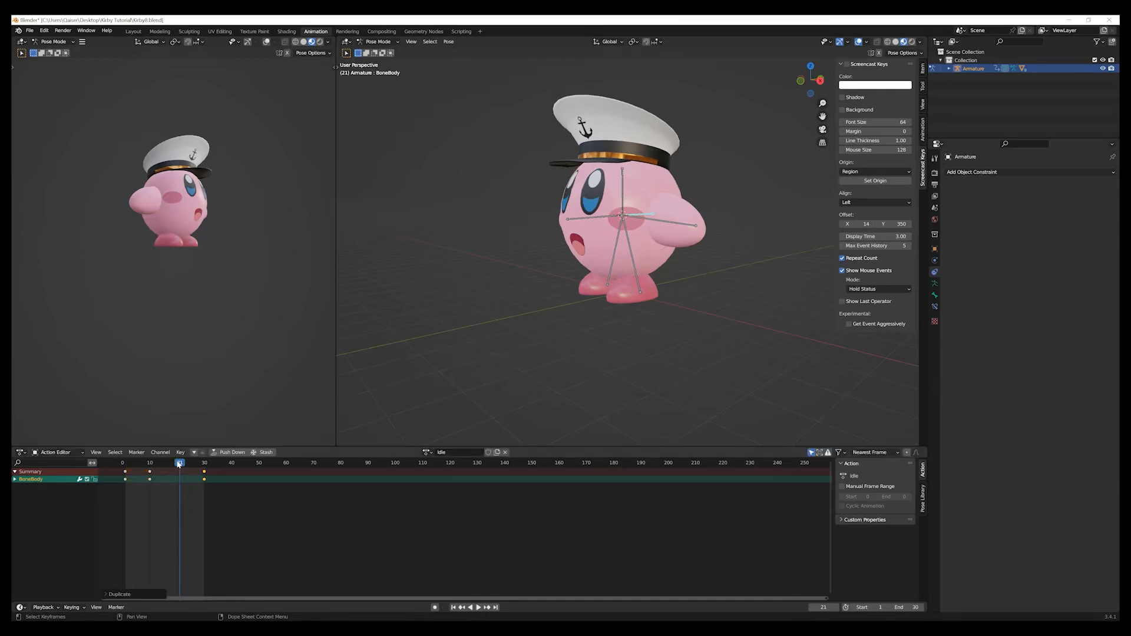
pyautogui.press('space')
pyautogui.moveTo(132, 465); pyautogui.dragTo(202, 505)
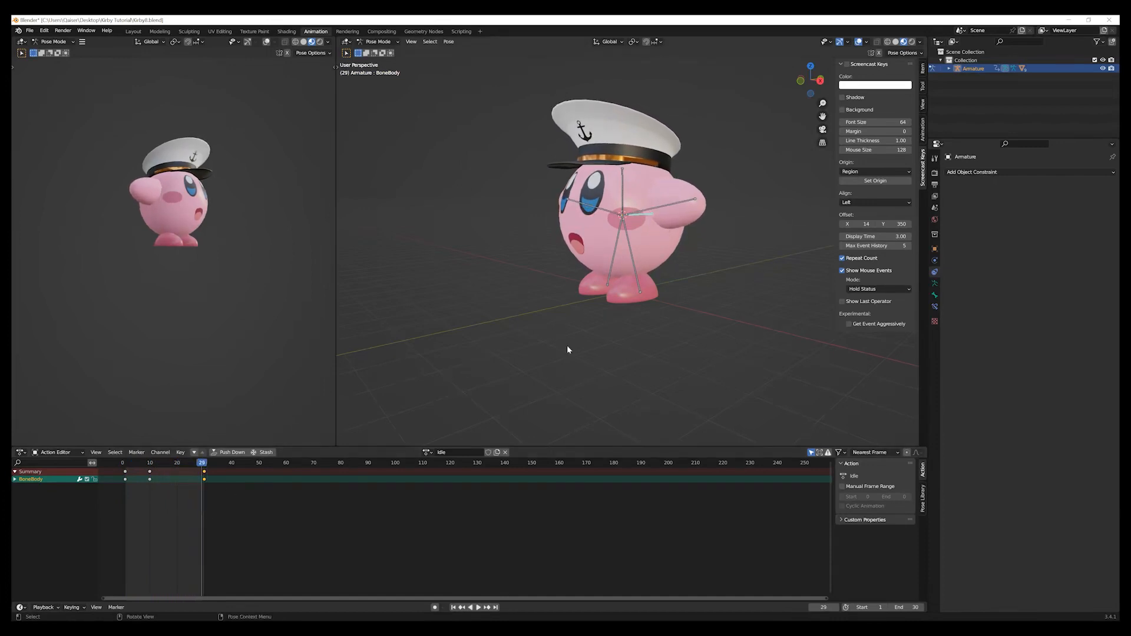
# Select the left foot bone in the right orthographic view and set the current frame to 8.
pyautogui.moveTo(586, 335)
pyautogui.mouseDown(button='middle')
pyautogui.moveTo(621, 346)
pyautogui.moveTo(591, 336)
pyautogui.mouseUp(button='middle')
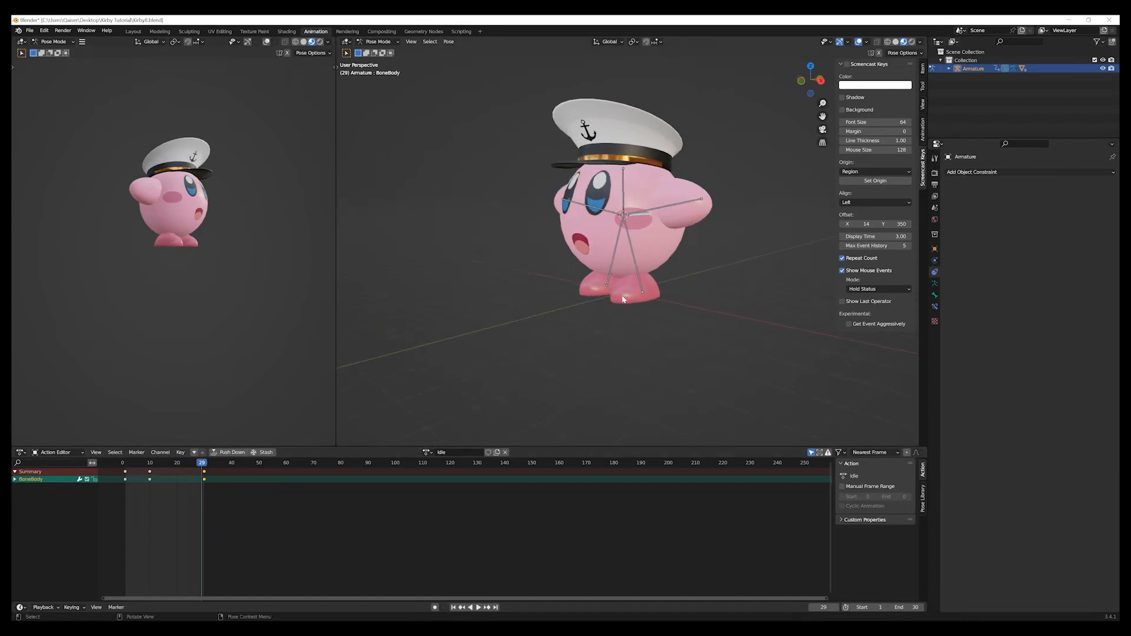
pyautogui.moveTo(674, 313)
pyautogui.mouseDown(button='middle')
pyautogui.moveTo(664, 324)
pyautogui.moveTo(652, 316)
pyautogui.mouseUp(button='middle')
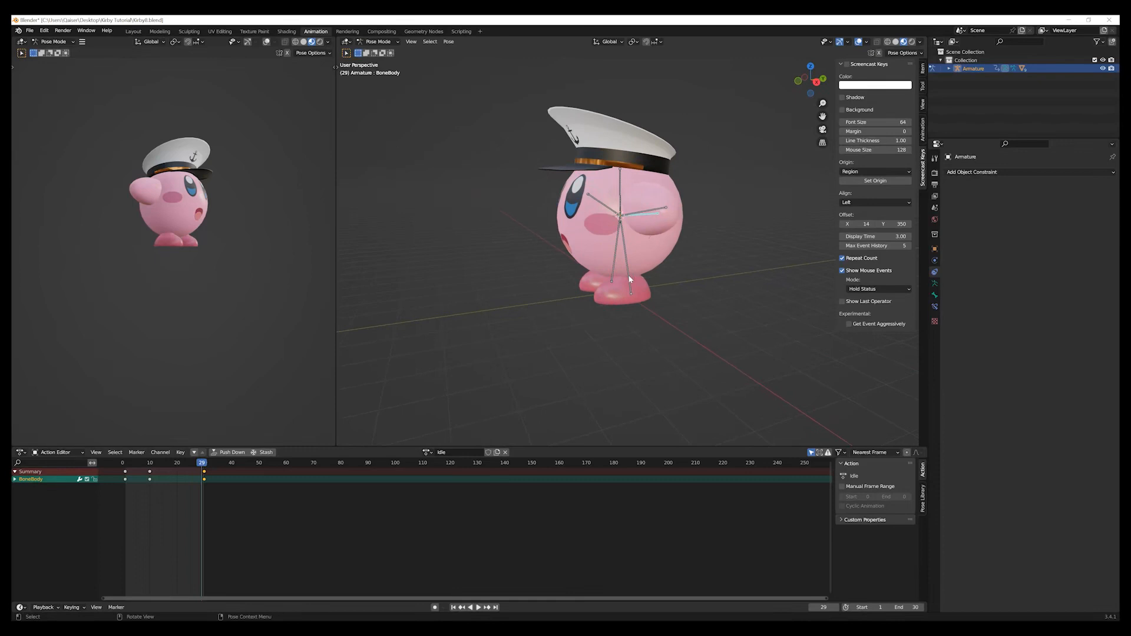
pyautogui.click(629, 281)
pyautogui.press('KP_3')
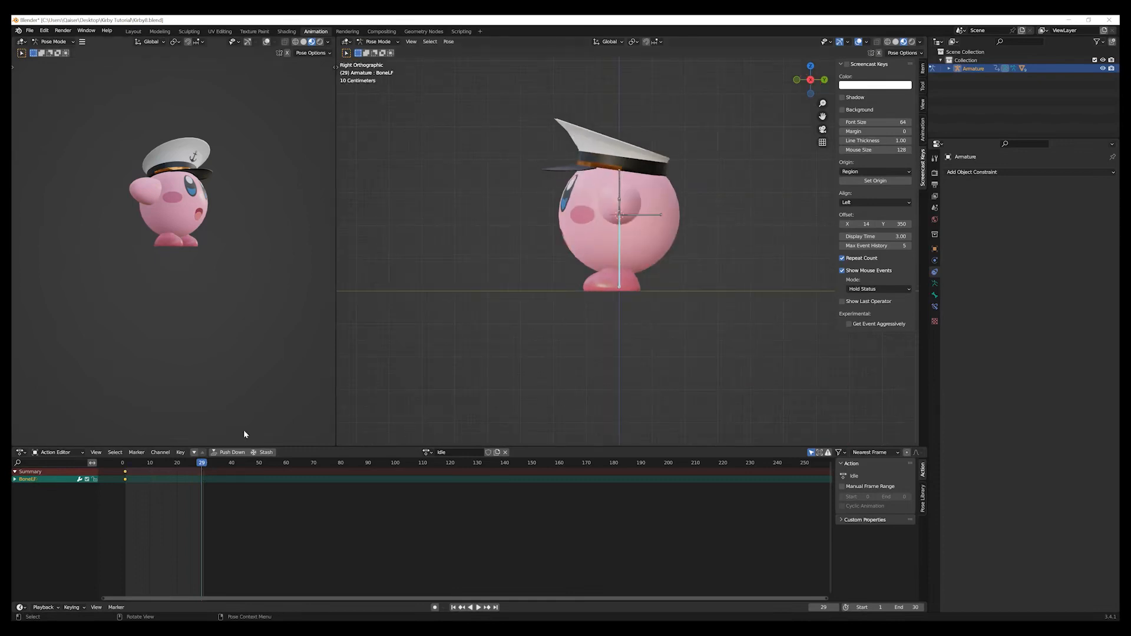
pyautogui.moveTo(201, 468); pyautogui.dragTo(163, 467)
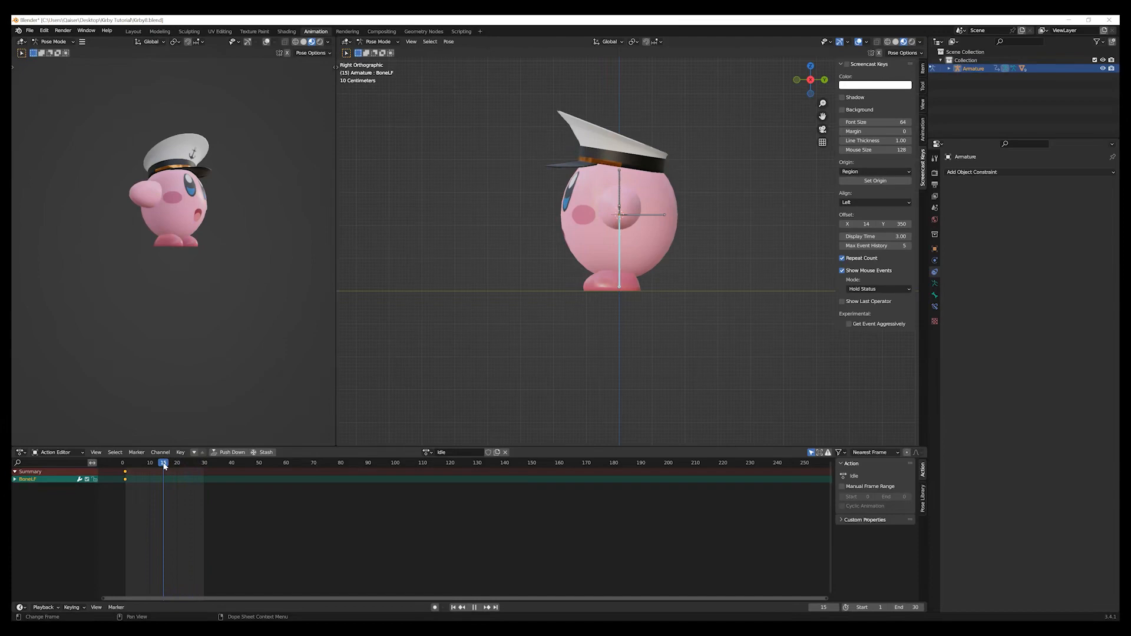
pyautogui.moveTo(164, 466); pyautogui.dragTo(145, 467)
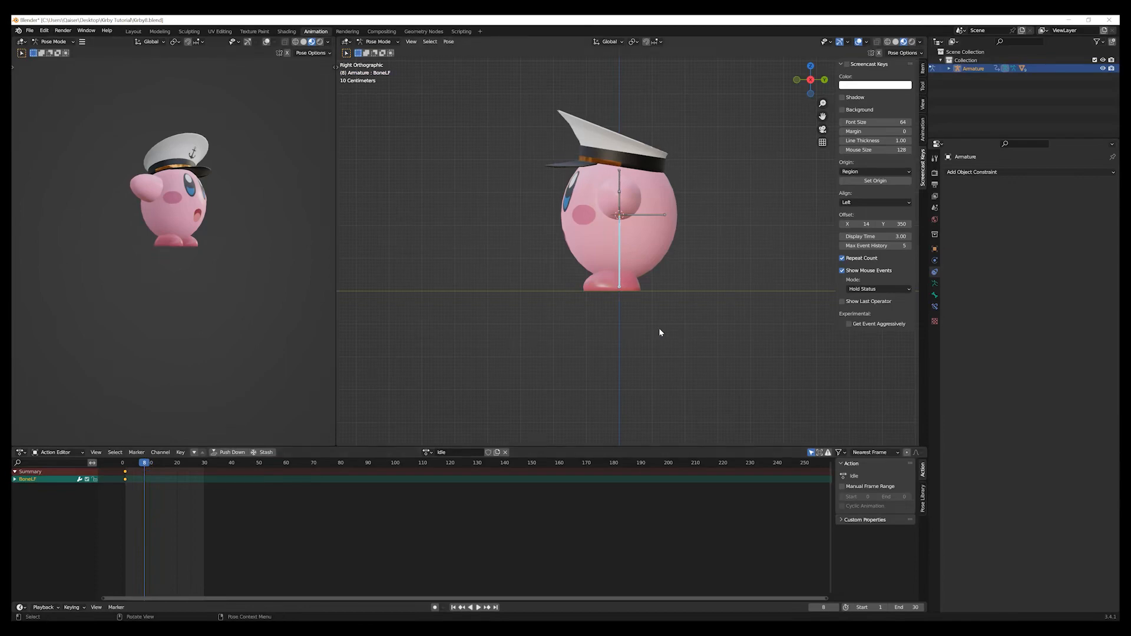
# Rotate the left foot bone by 5° and insert a rotation keyframe at frame 8.
pyautogui.press('r')
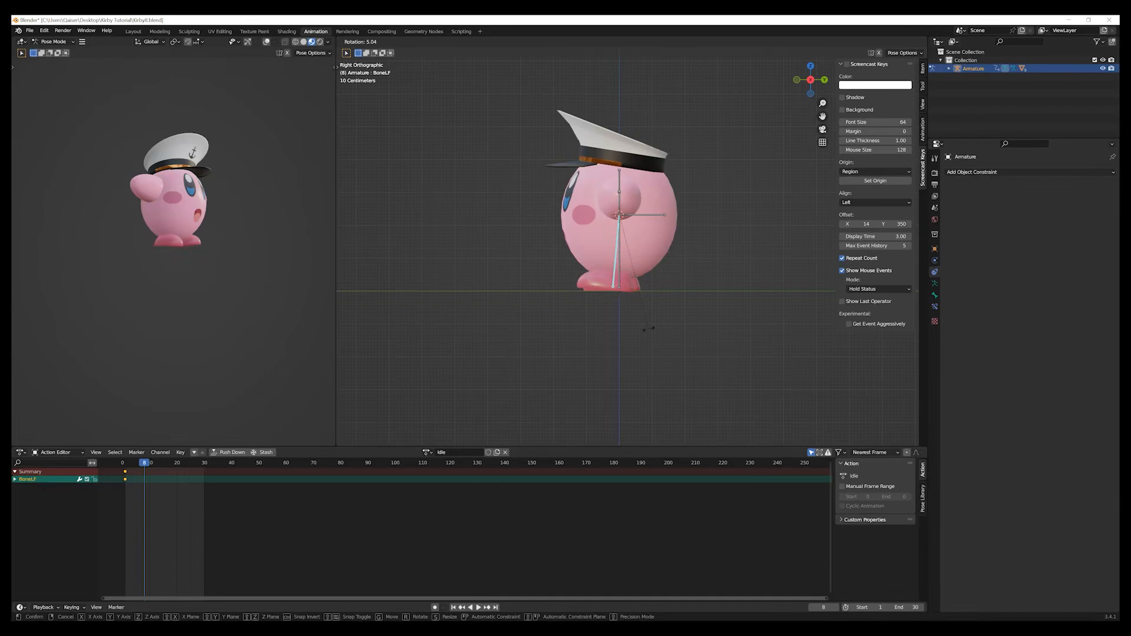
pyautogui.click(648, 329)
pyautogui.click(436, 404)
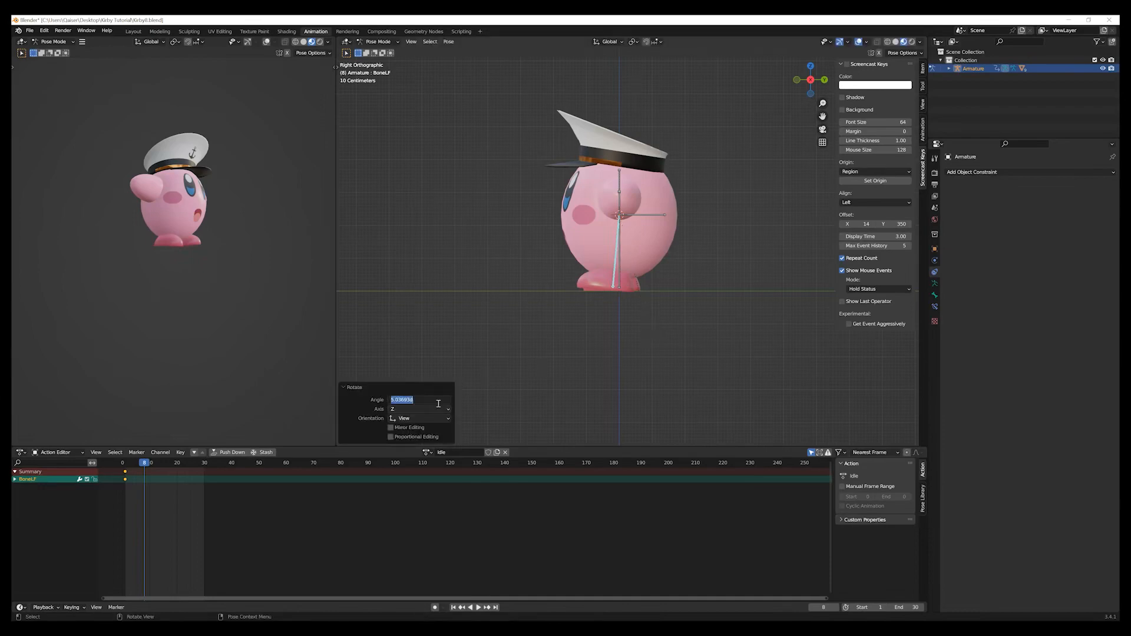
pyautogui.write('5')
pyautogui.press('Return')
pyautogui.press('i')
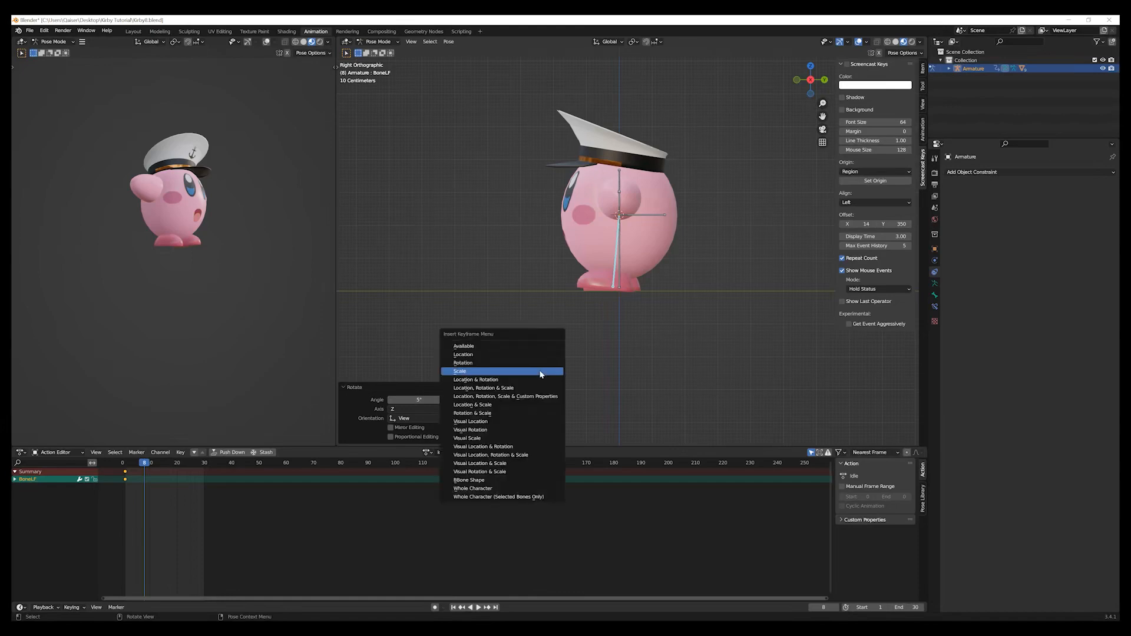
pyautogui.click(538, 363)
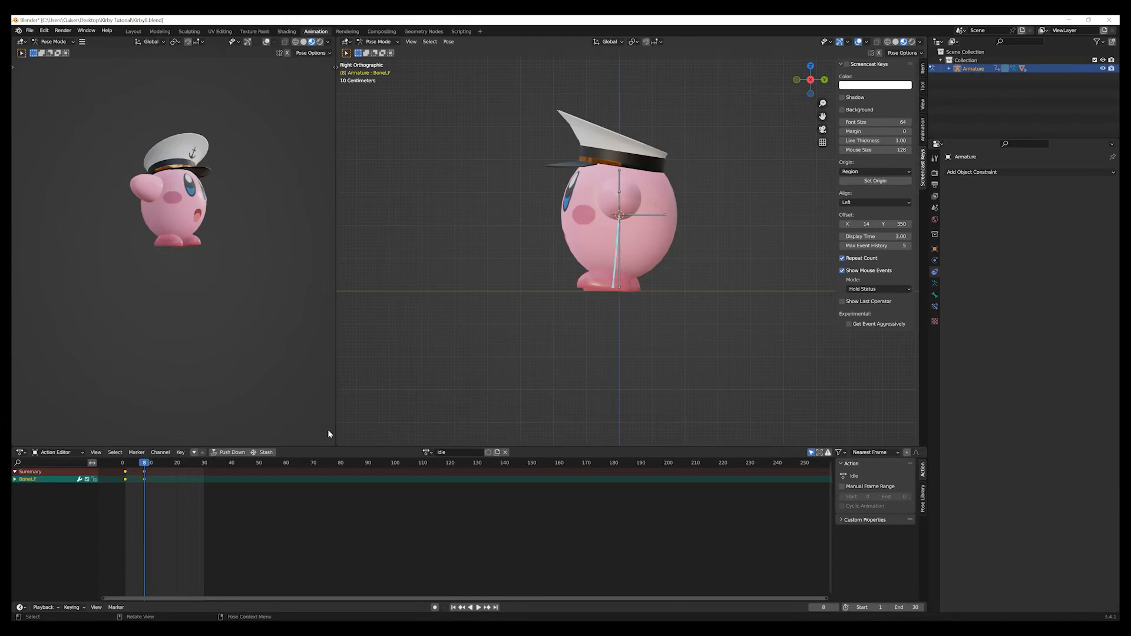
# At frame 22, rotate the left foot bone by -10° and insert a rotation keyframe.
pyautogui.moveTo(147, 466); pyautogui.dragTo(184, 476)
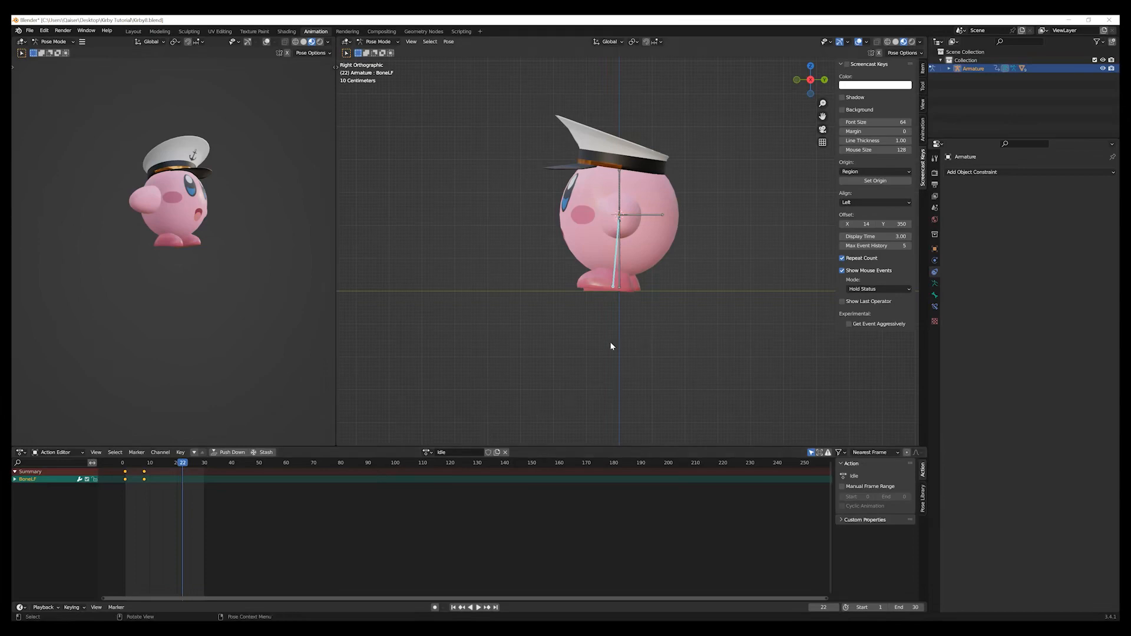
pyautogui.press('r')
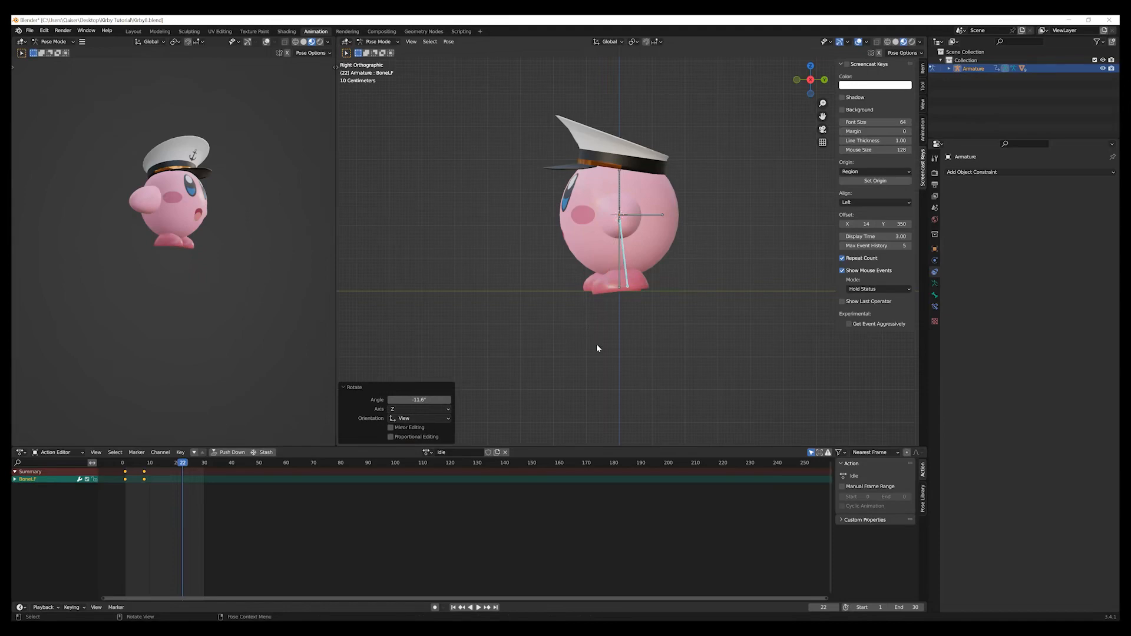
pyautogui.click(430, 401)
pyautogui.write('-10')
pyautogui.press('Return')
pyautogui.press('i')
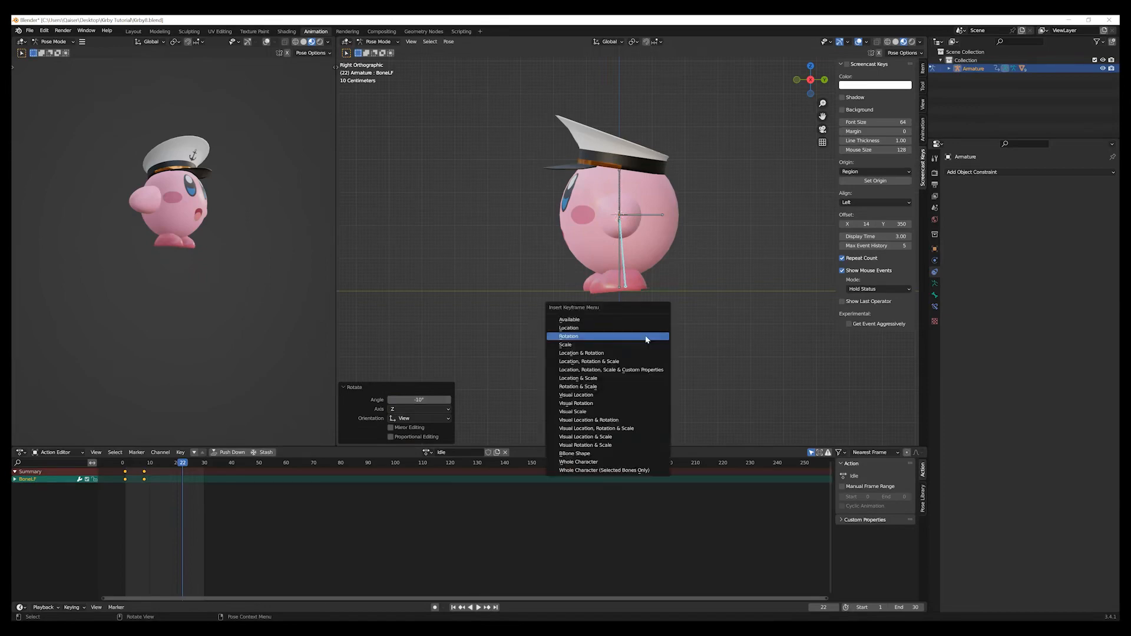
pyautogui.click(646, 338)
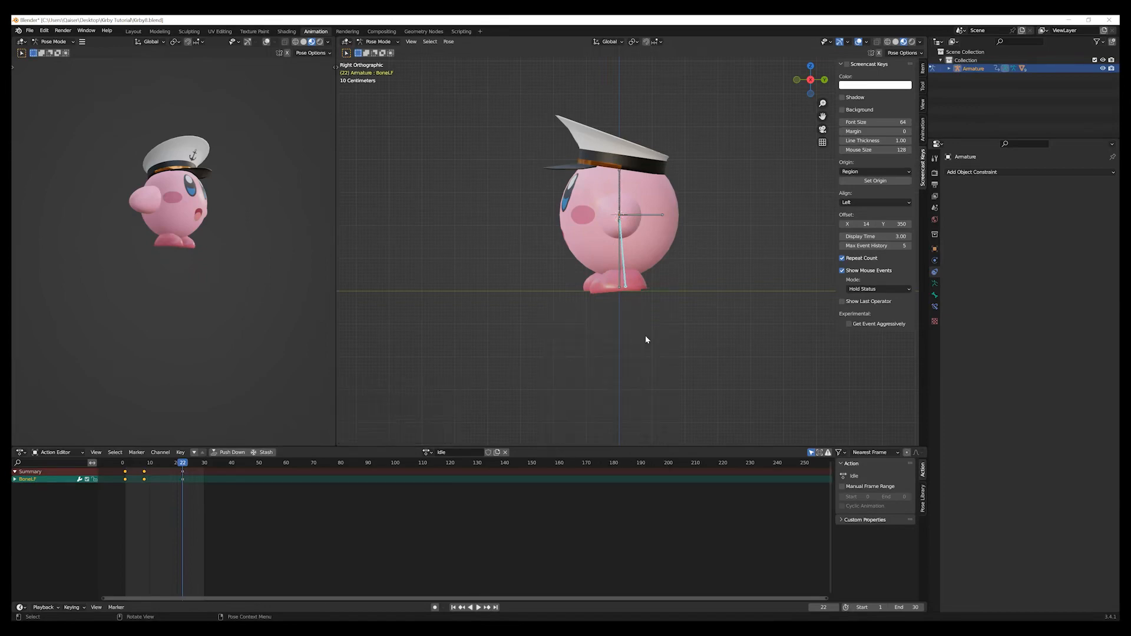
# Duplicate the left foot bone's first keyframe, place the copy at frame 30 and scrub the timeline to preview the motion.
pyautogui.click(138, 505)
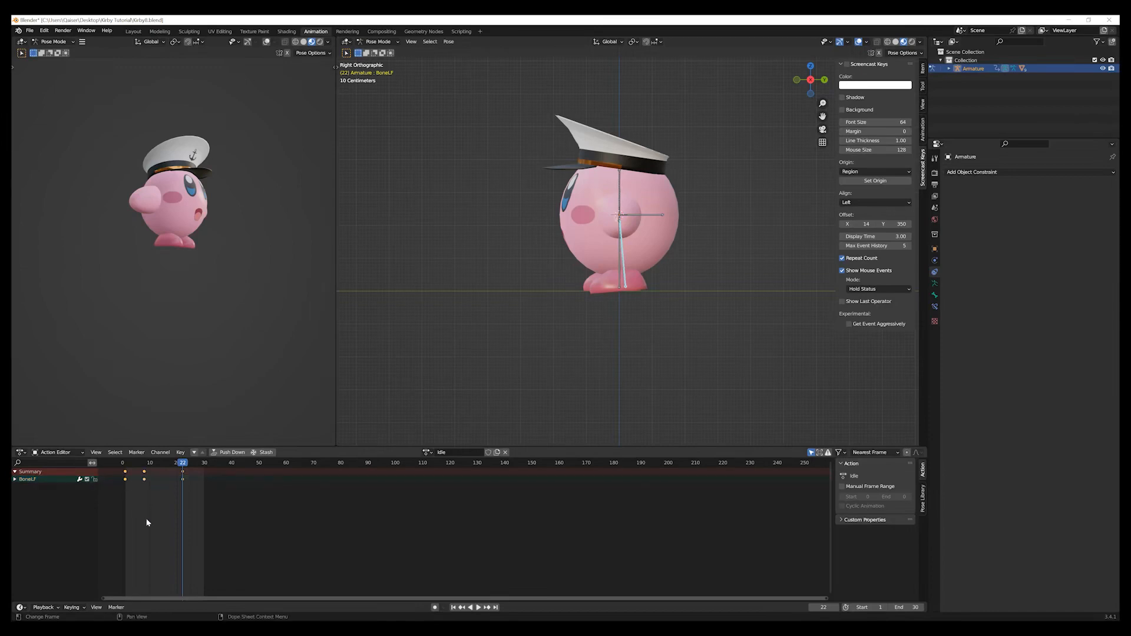
pyautogui.hotkey('shift', 'd')
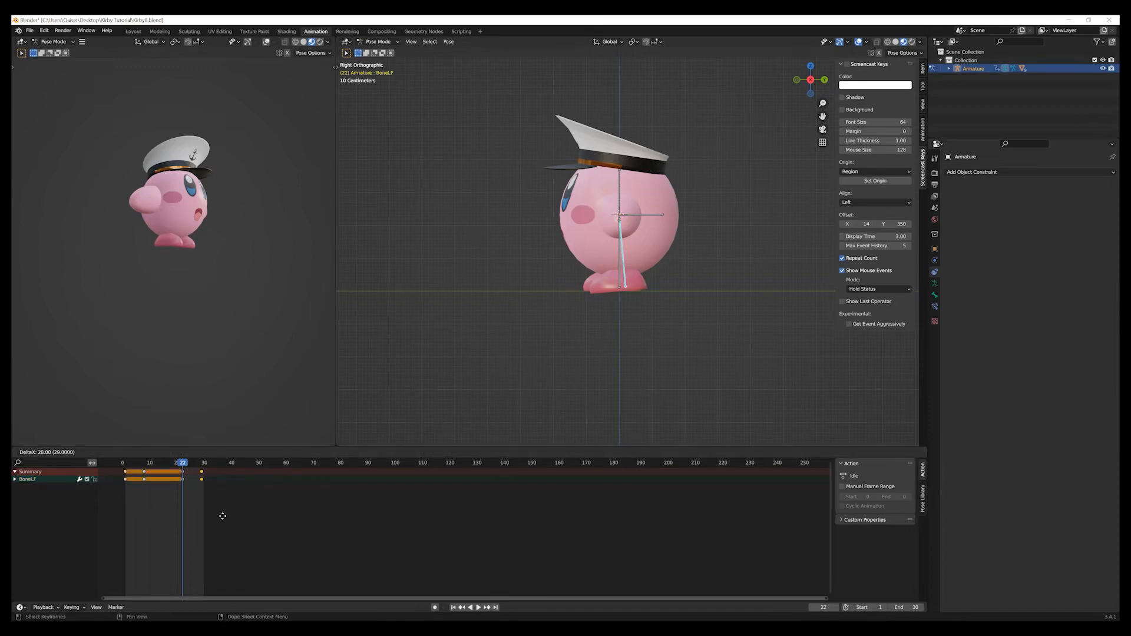
pyautogui.click(225, 517)
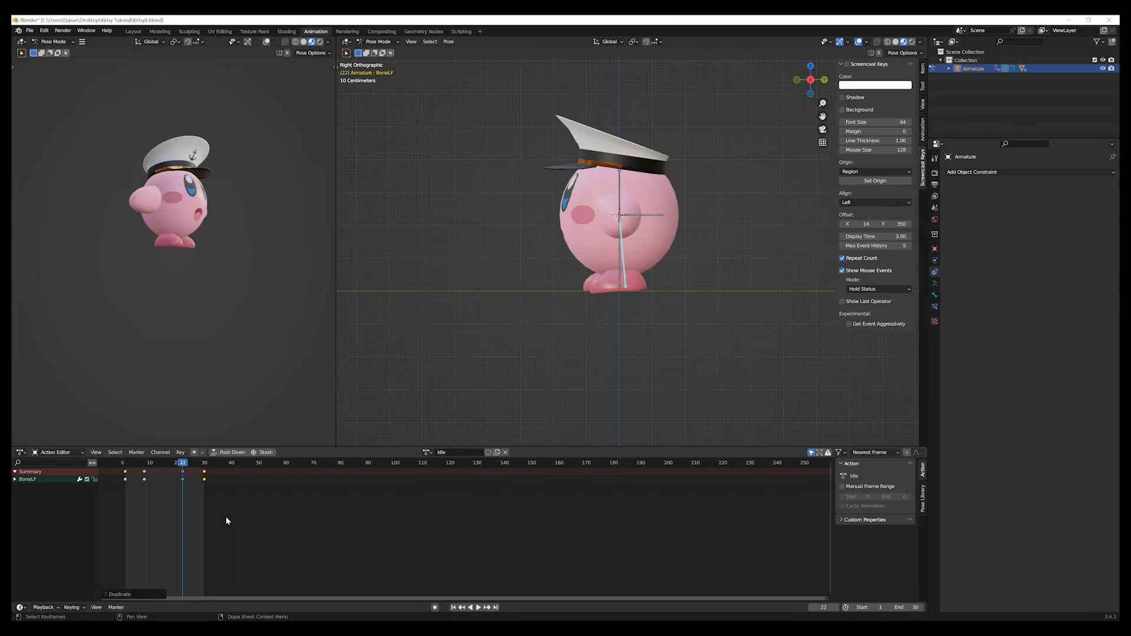
pyautogui.press('space')
pyautogui.moveTo(191, 469)
pyautogui.mouseDown()
pyautogui.moveTo(210, 468)
pyautogui.moveTo(124, 471)
pyautogui.moveTo(202, 487)
pyautogui.mouseUp()
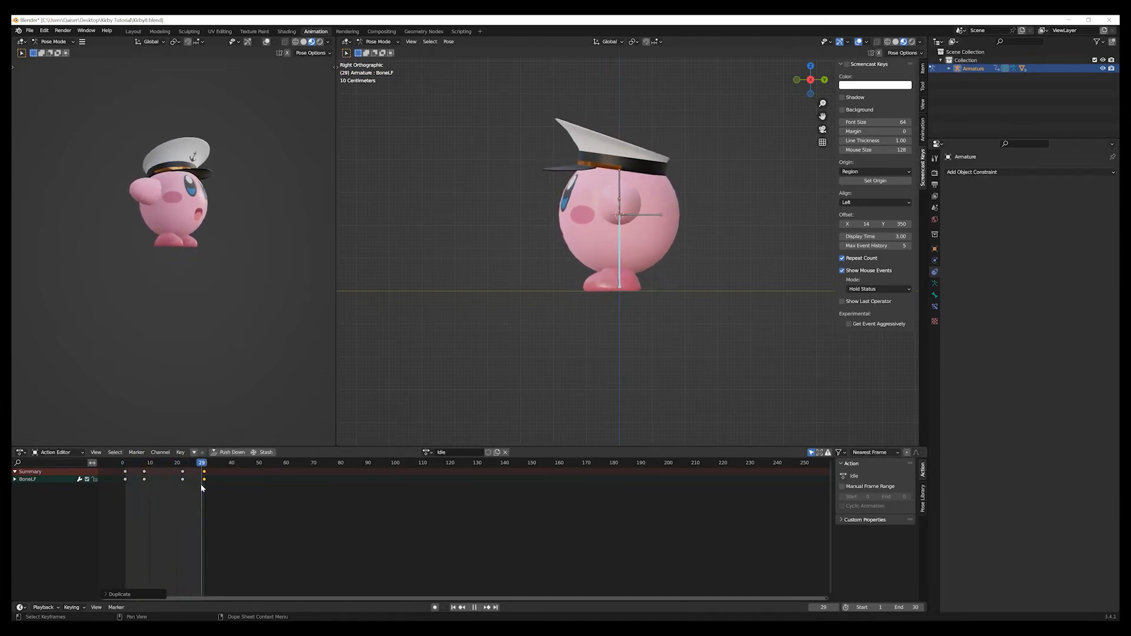
# Select the right foot bone in the left orthographic view and set the current frame to 8.
pyautogui.moveTo(429, 408); pyautogui.dragTo(619, 415, button='middle')
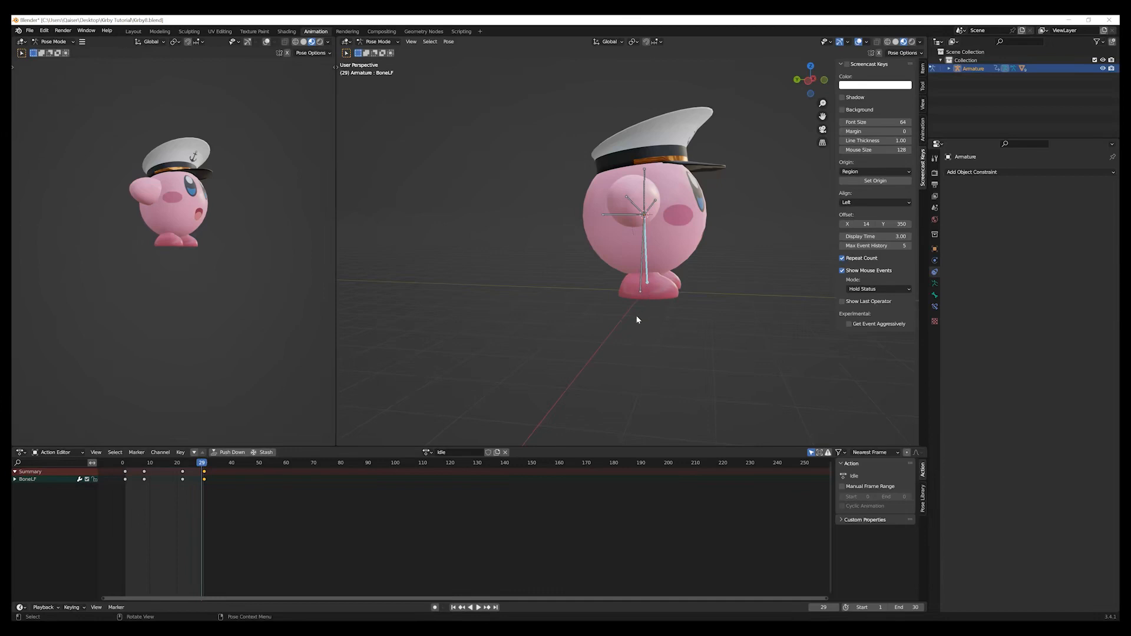
pyautogui.press('ctrl+KP_3')
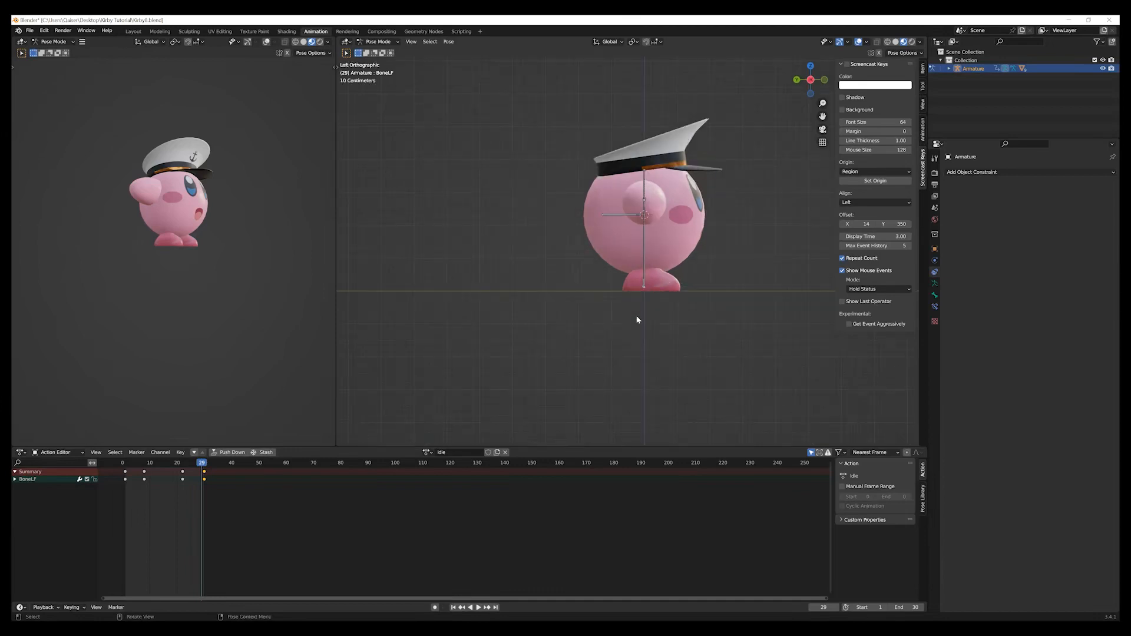
pyautogui.scroll(1, 699, 327)
pyautogui.scroll(2, 699, 327)
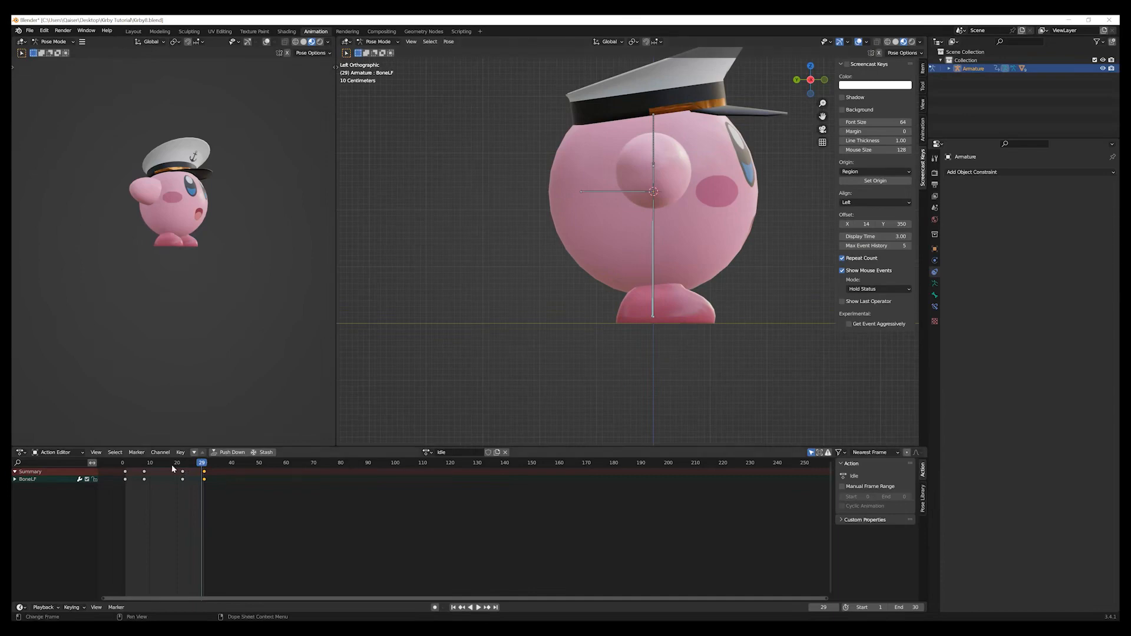
pyautogui.moveTo(678, 302); pyautogui.dragTo(649, 321, button='middle')
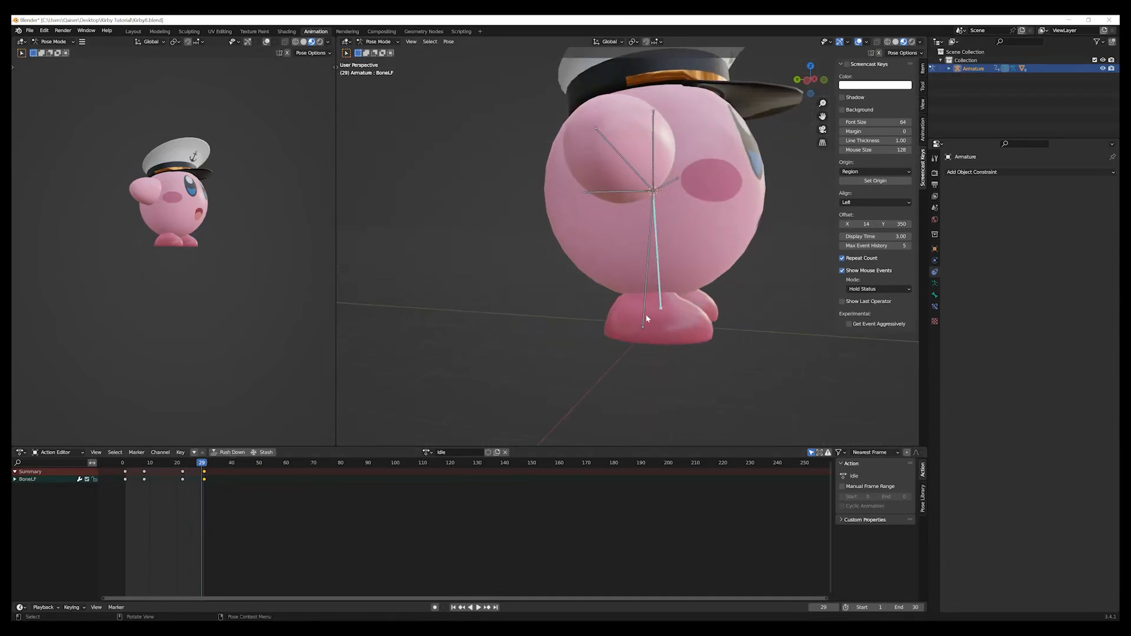
pyautogui.click(647, 318)
pyautogui.press('ctrl+KP_3')
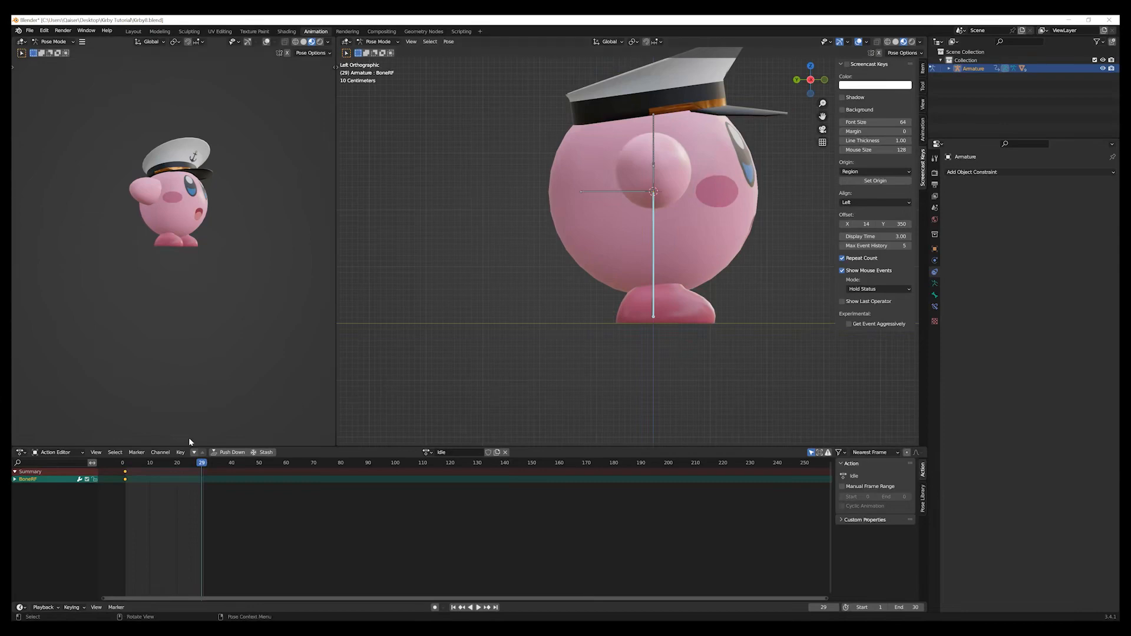
pyautogui.press('space')
pyautogui.press('space')
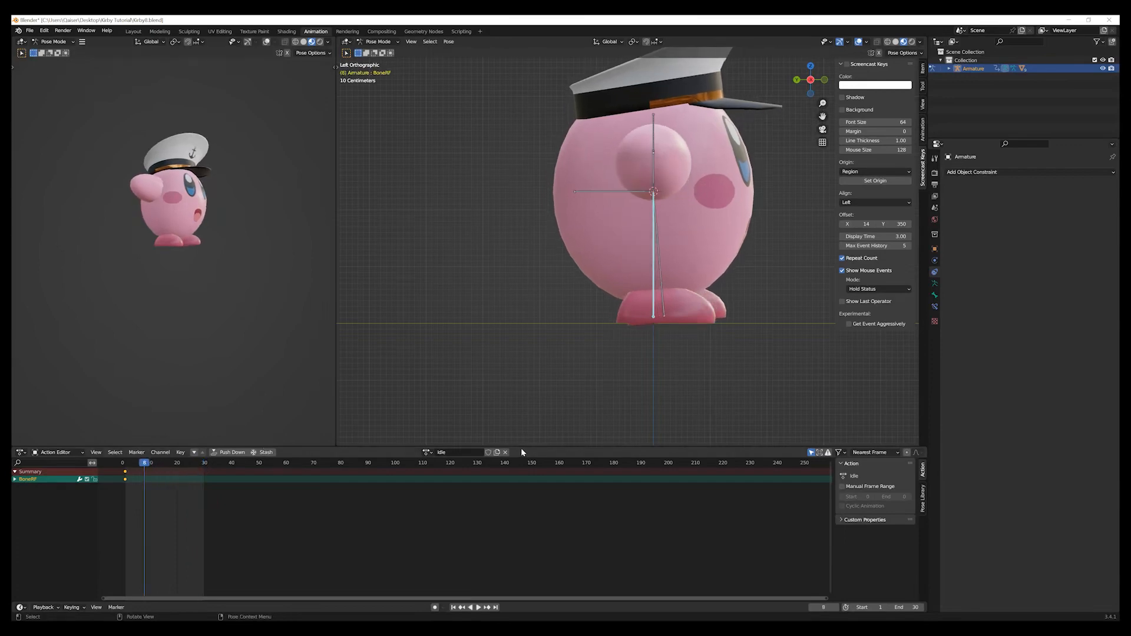
# Rotate the right foot bone by 5° and insert a rotation keyframe at frame 8.
pyautogui.press('r')
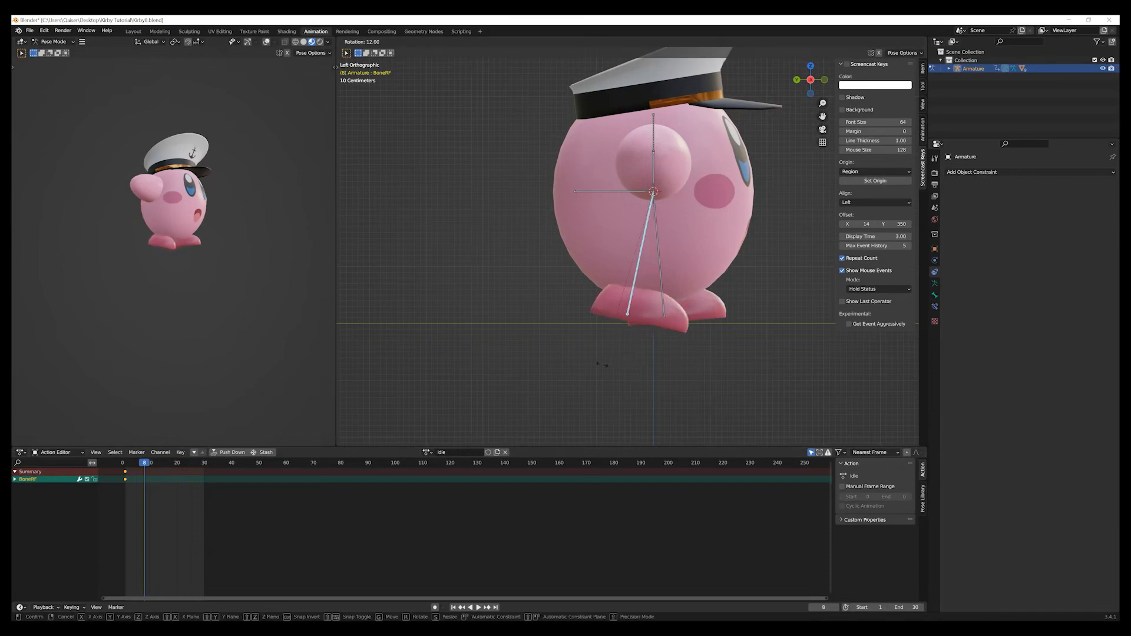
pyautogui.click(613, 369)
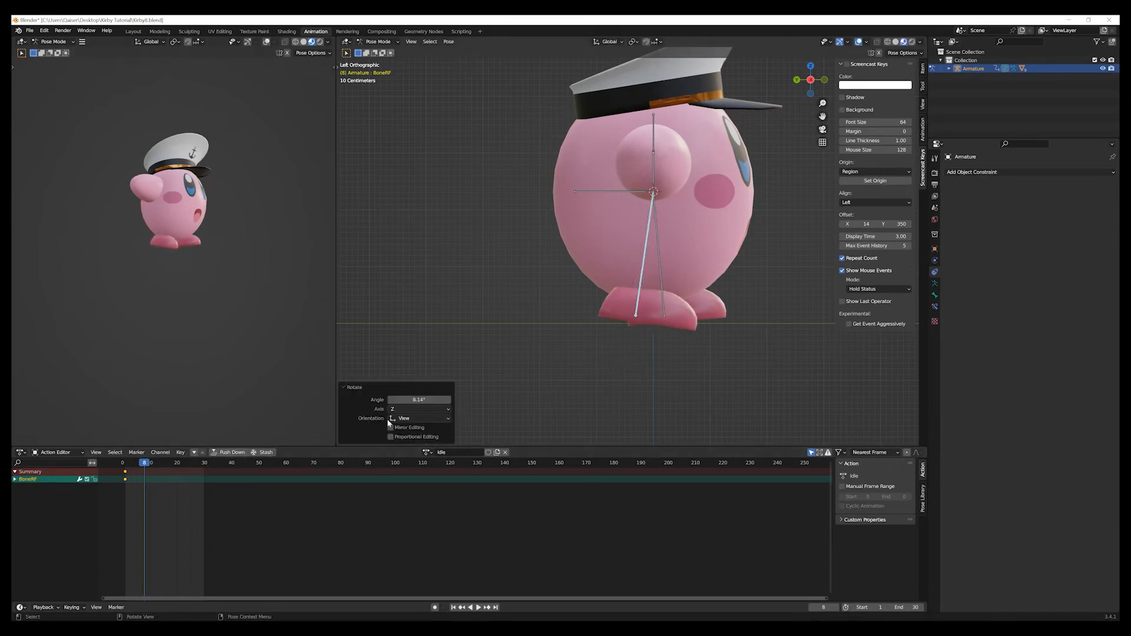
pyautogui.click(437, 401)
pyautogui.write('5')
pyautogui.press('Return')
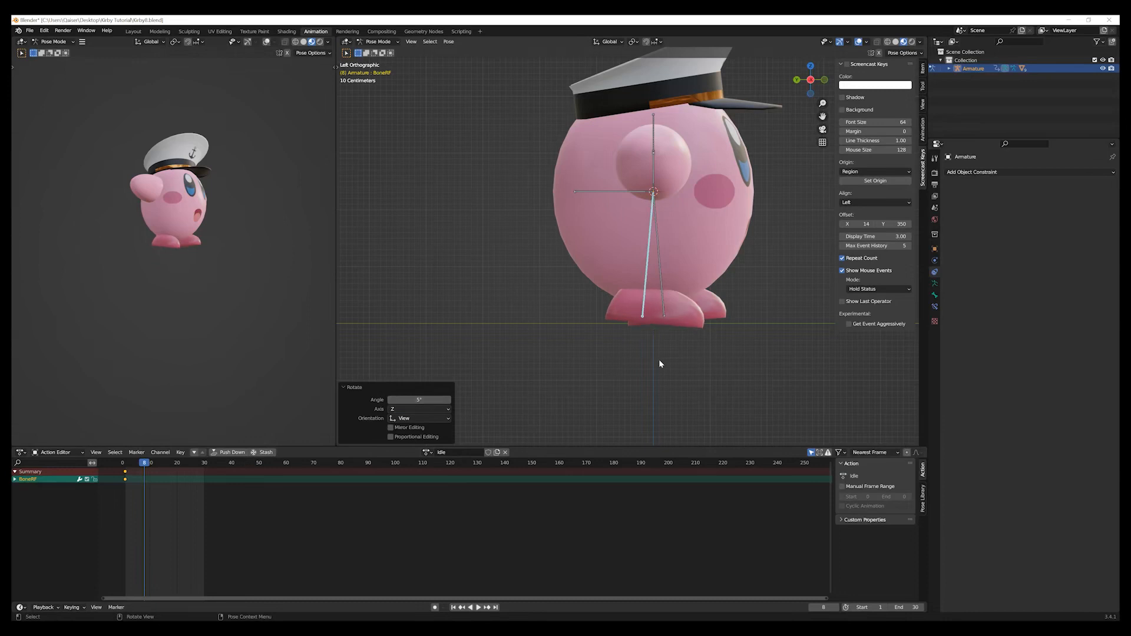
pyautogui.press('i')
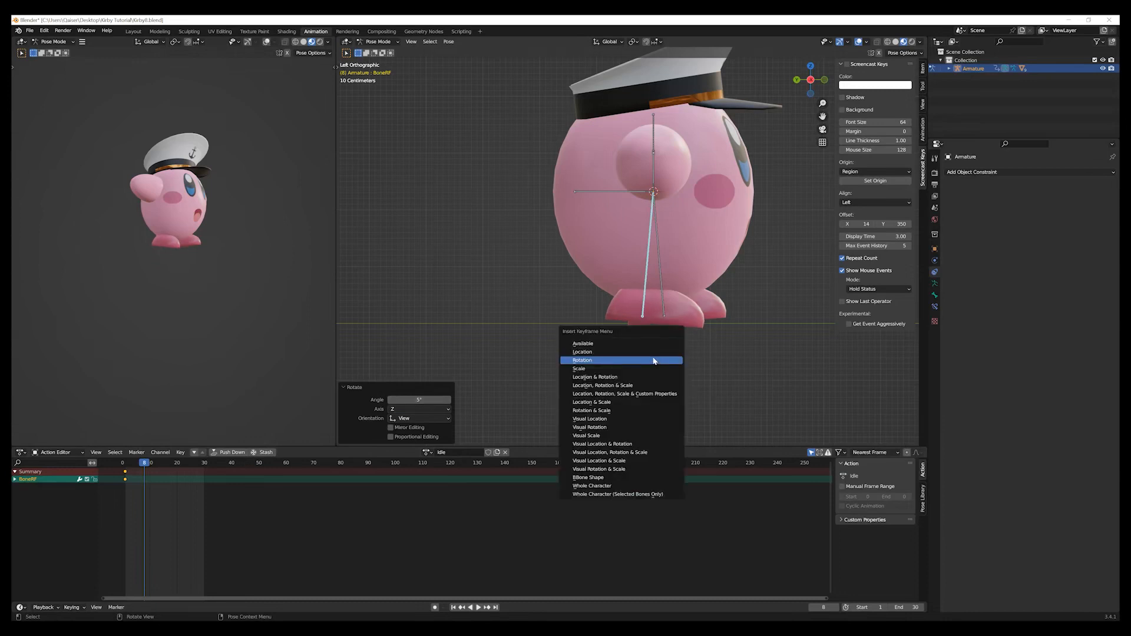
pyautogui.click(654, 361)
# At frame 22, rotate the right foot bone by -10° and insert a rotation keyframe.
pyautogui.moveTo(144, 467); pyautogui.dragTo(182, 468)
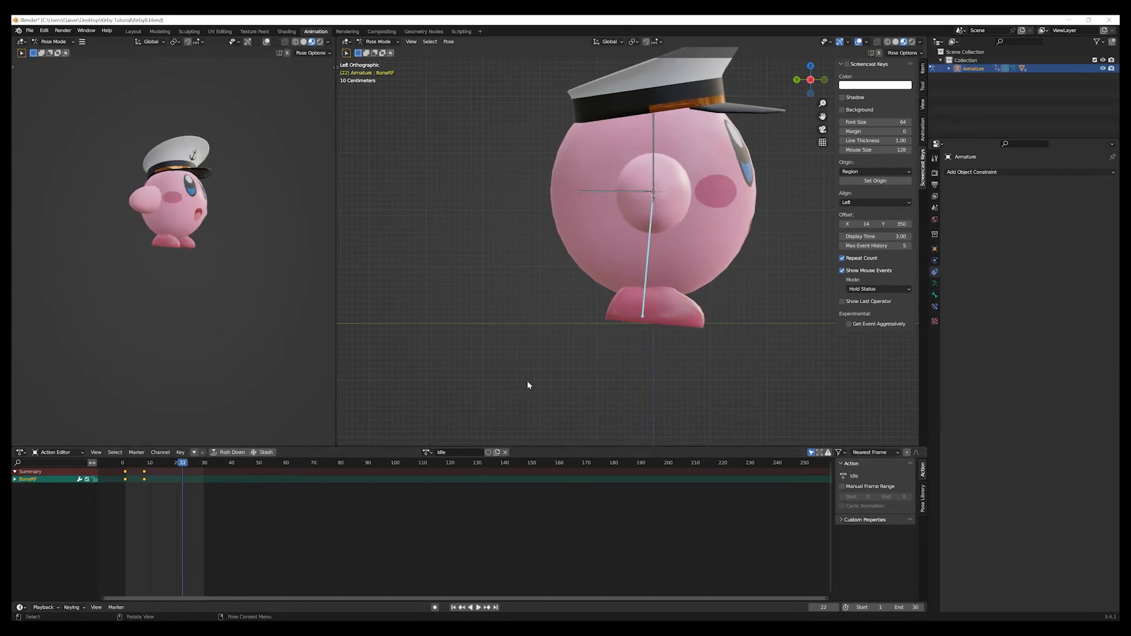
pyautogui.press('r')
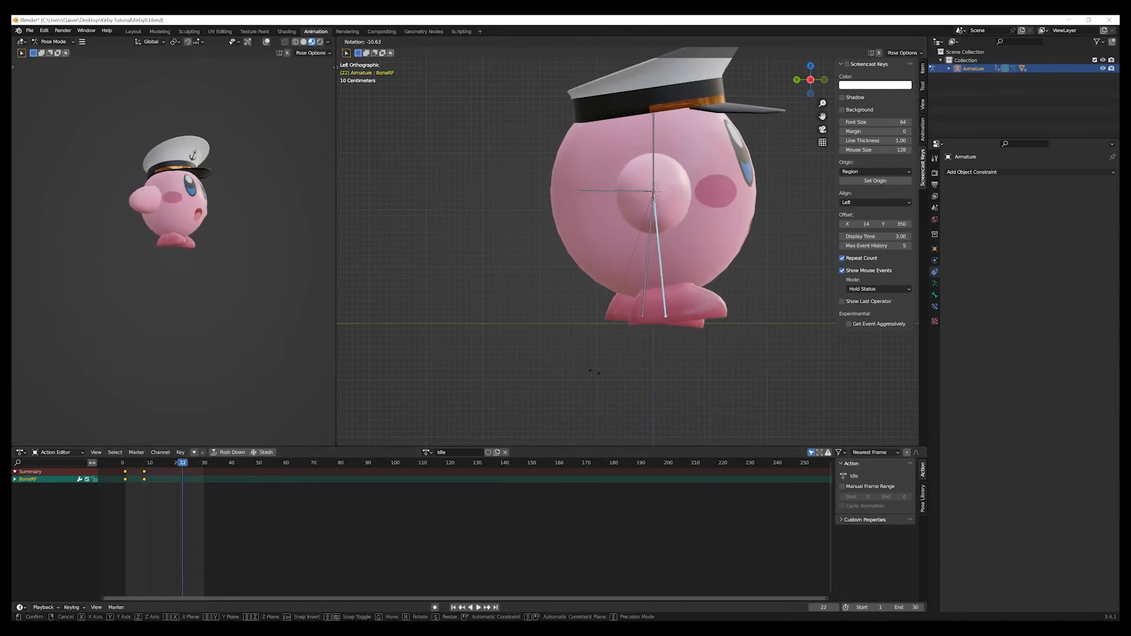
pyautogui.click(599, 374)
pyautogui.click(435, 401)
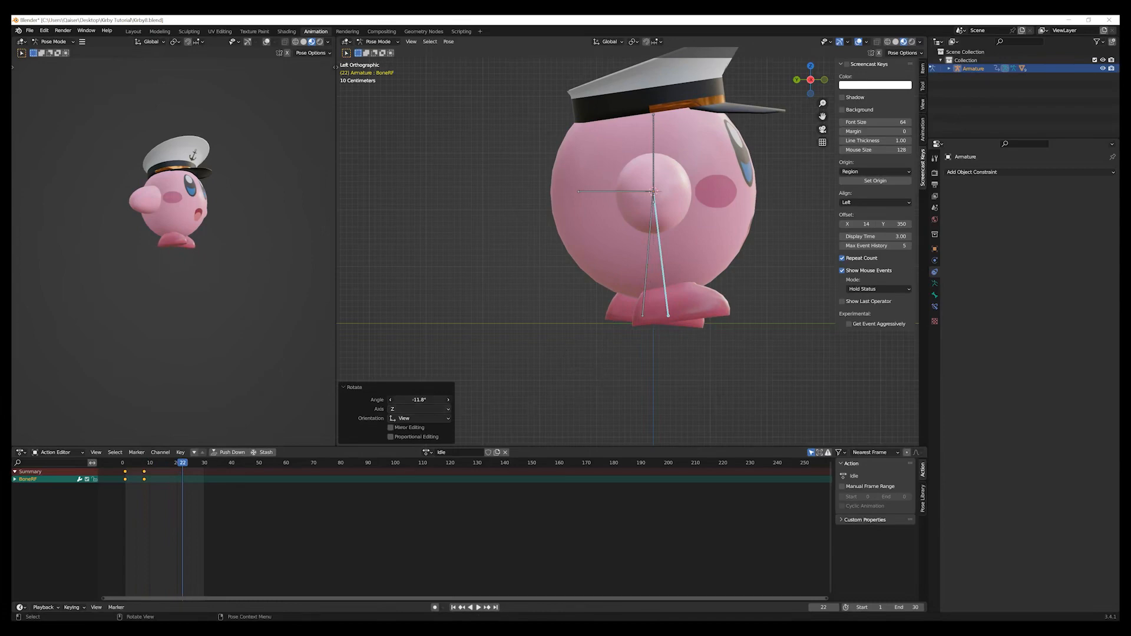
pyautogui.write('-10')
pyautogui.press('Return')
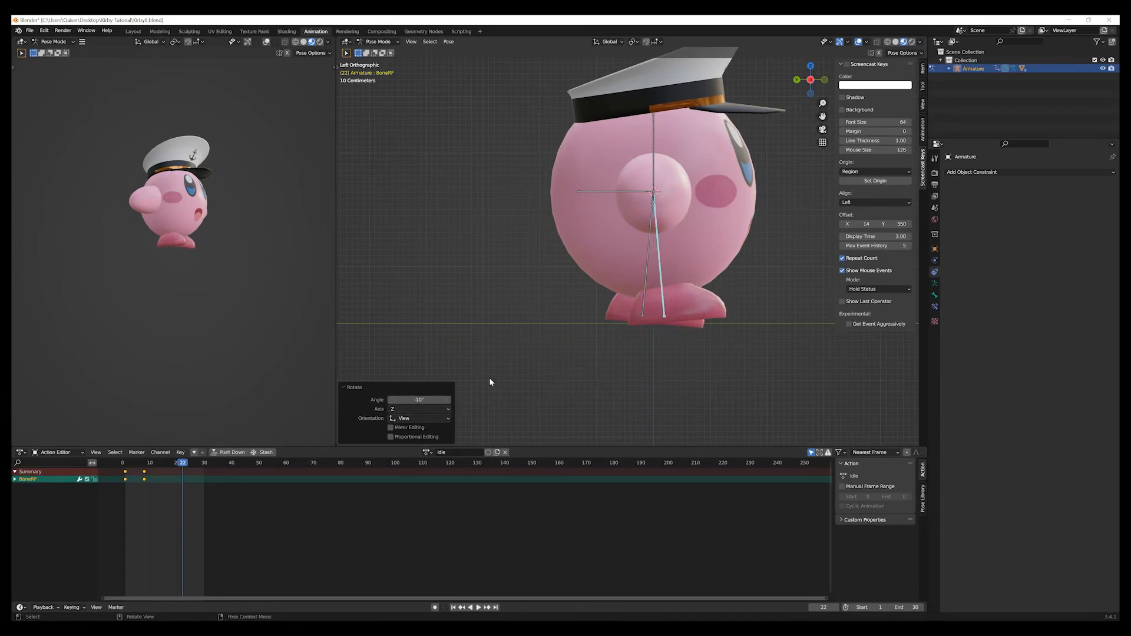
pyautogui.press('i')
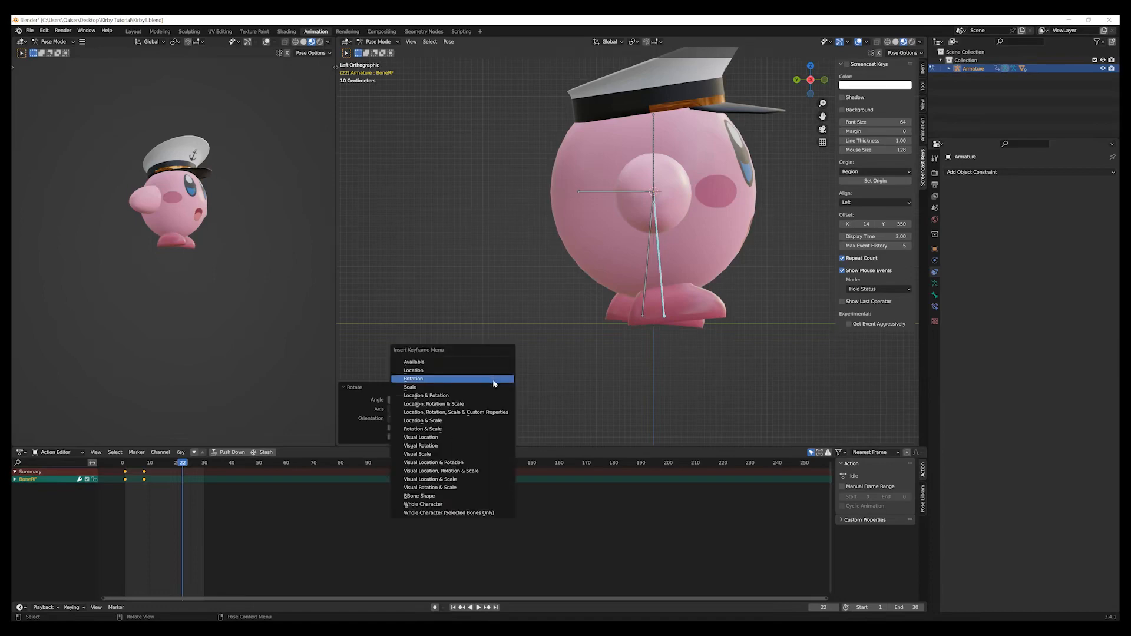
pyautogui.click(494, 382)
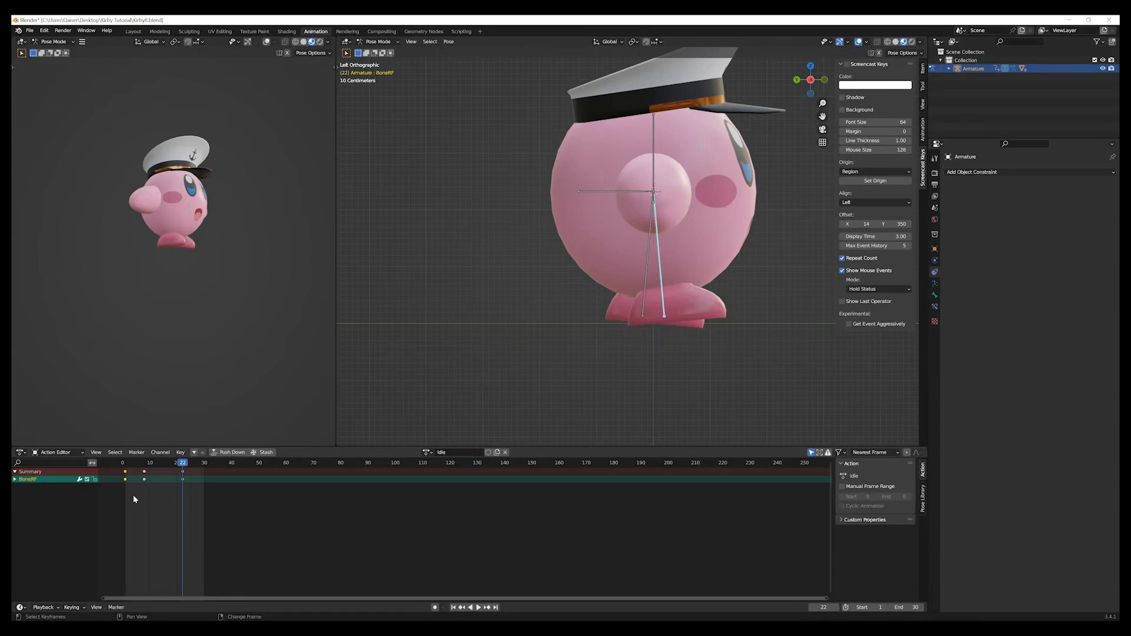
# Duplicate the right foot bone's first keyframe, place the copy at frame 30 and clear the keyframe selection.
pyautogui.hotkey('shift', 'd')
pyautogui.click(211, 500)
pyautogui.click(284, 514)
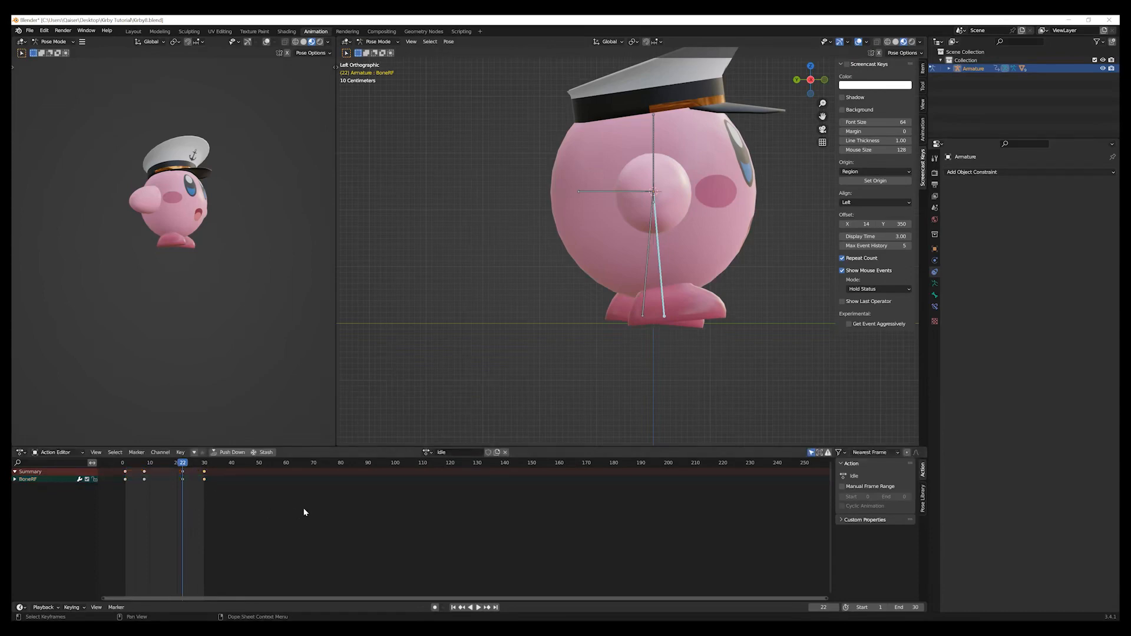
# At frame 8, move the vertical root bone upward along the global Z axis.
pyautogui.moveTo(183, 463); pyautogui.dragTo(145, 473)
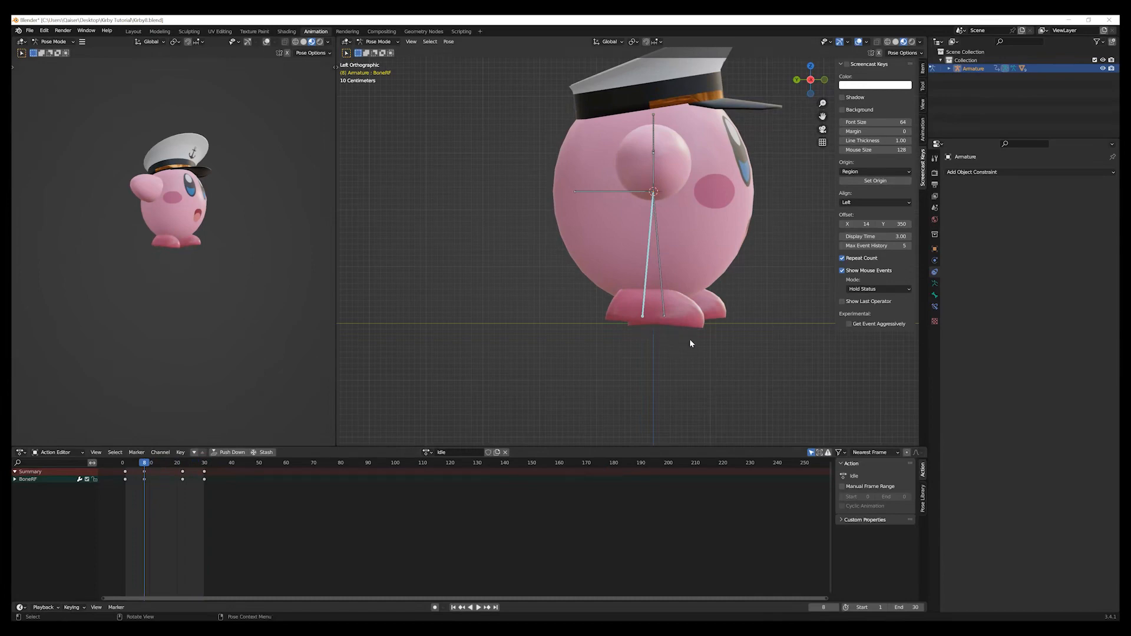
pyautogui.click(653, 122)
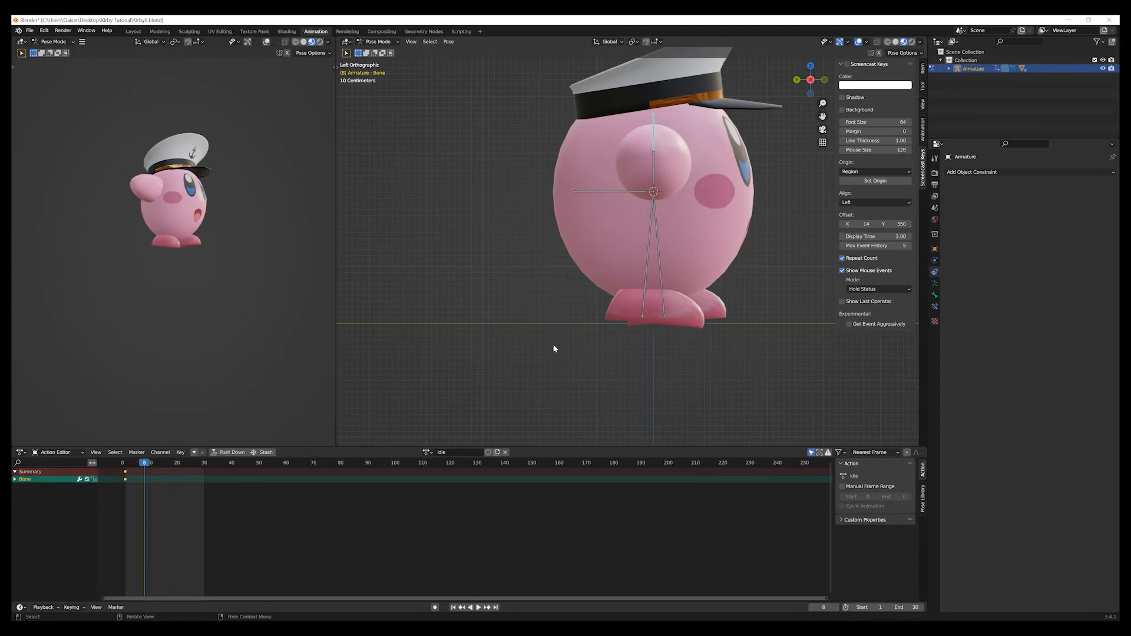
pyautogui.press('g')
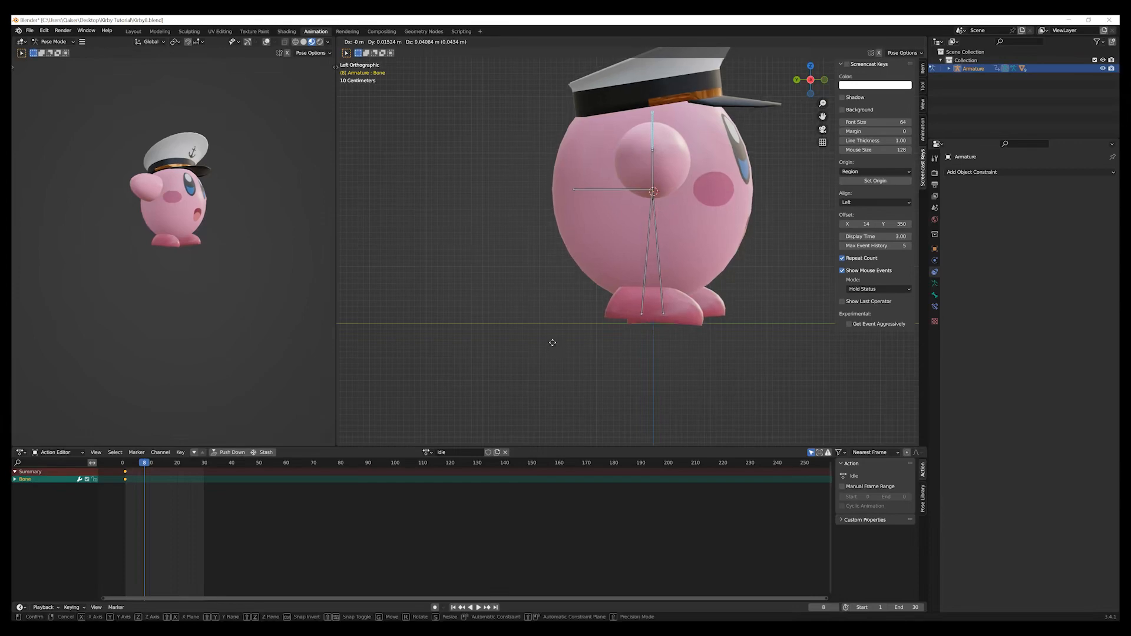
pyautogui.press('z')
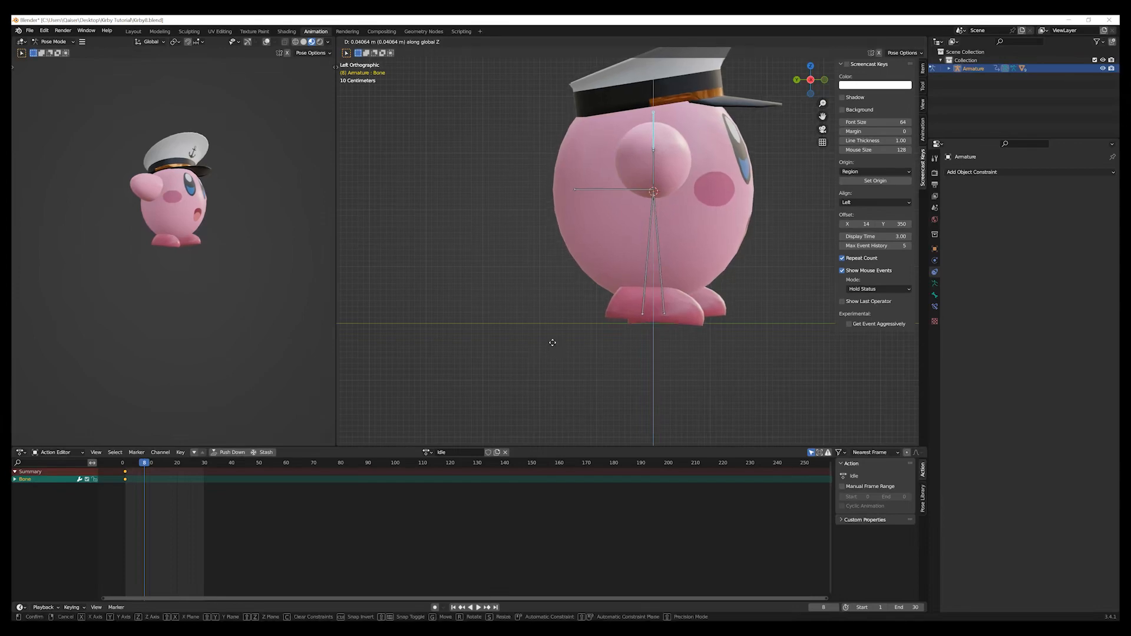
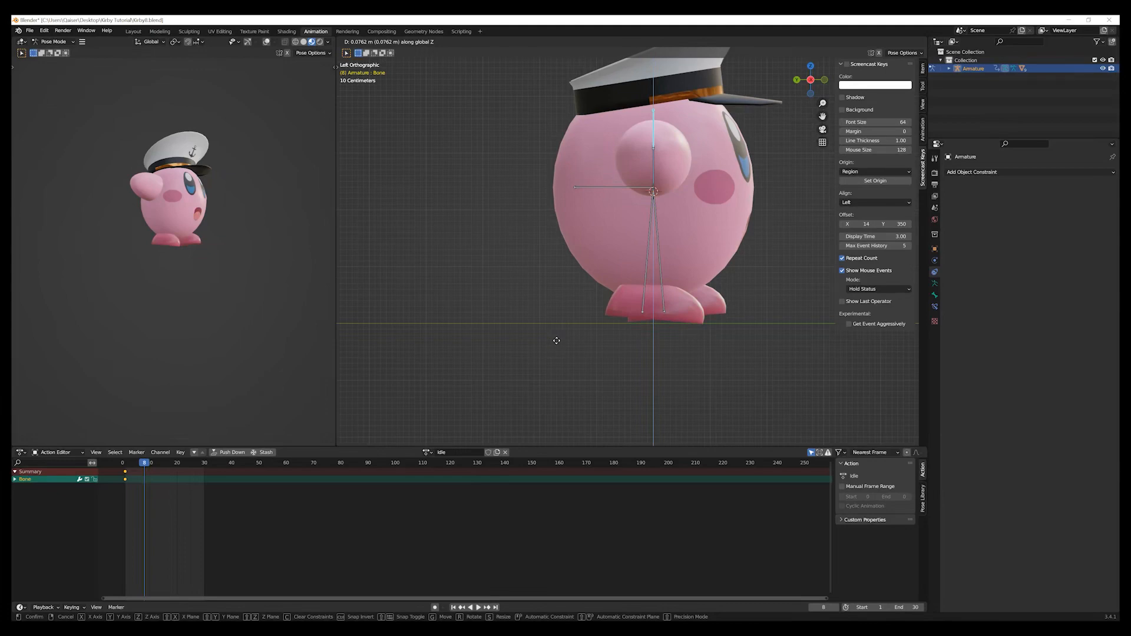
# Finish the upward move of the vertical root bone at about 0.076 m and insert a location keyframe at frame 8.
pyautogui.click(556, 340)
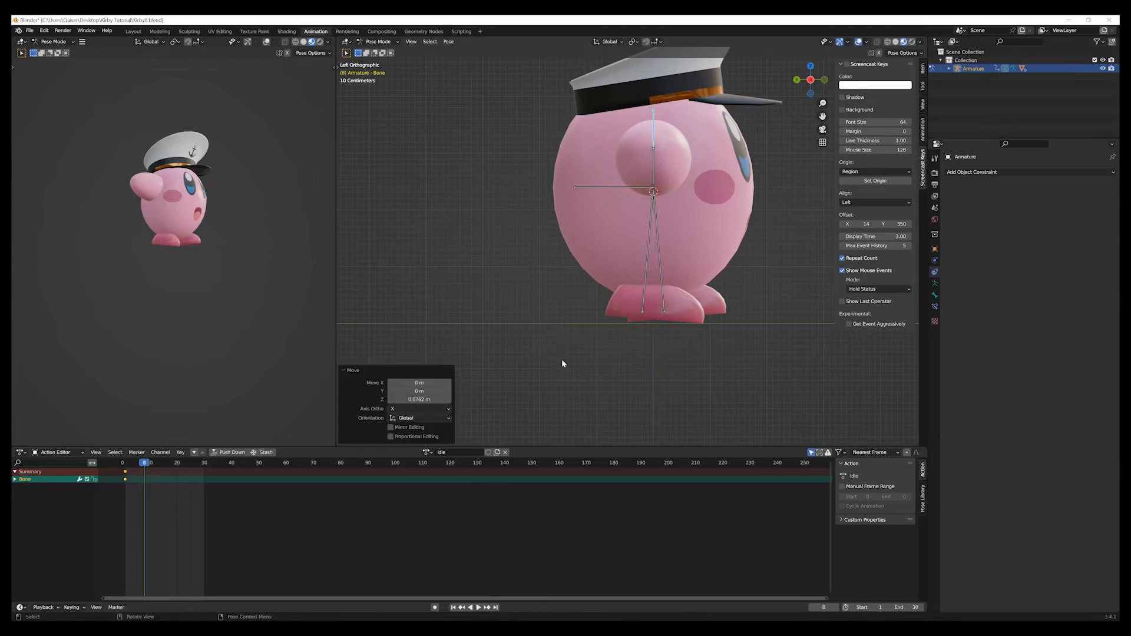
pyautogui.press('i')
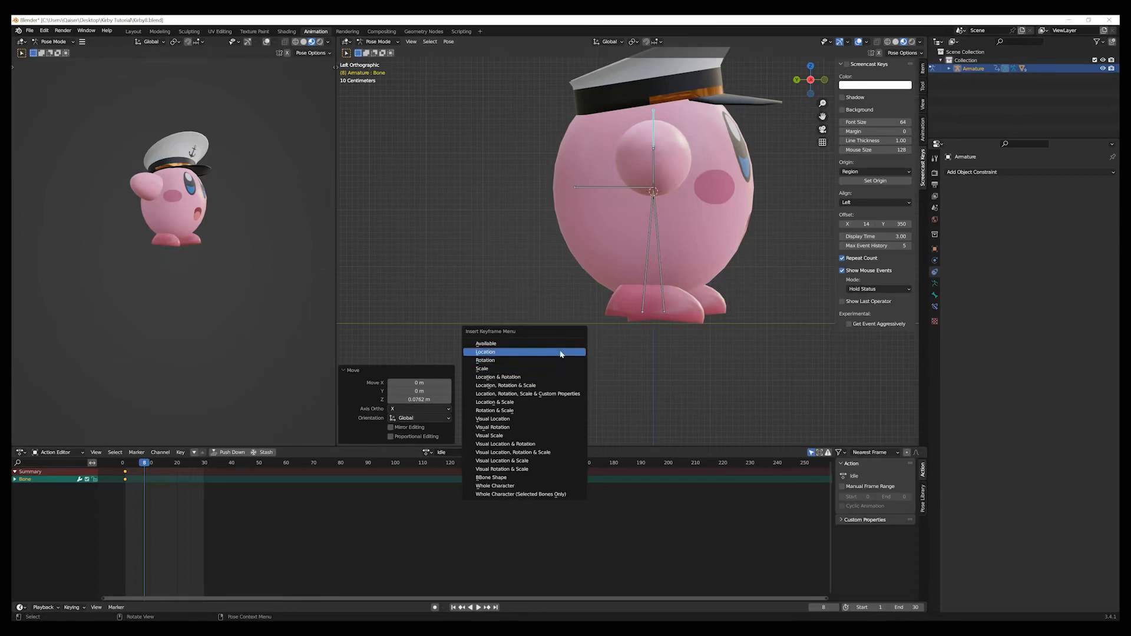
pyautogui.click(561, 353)
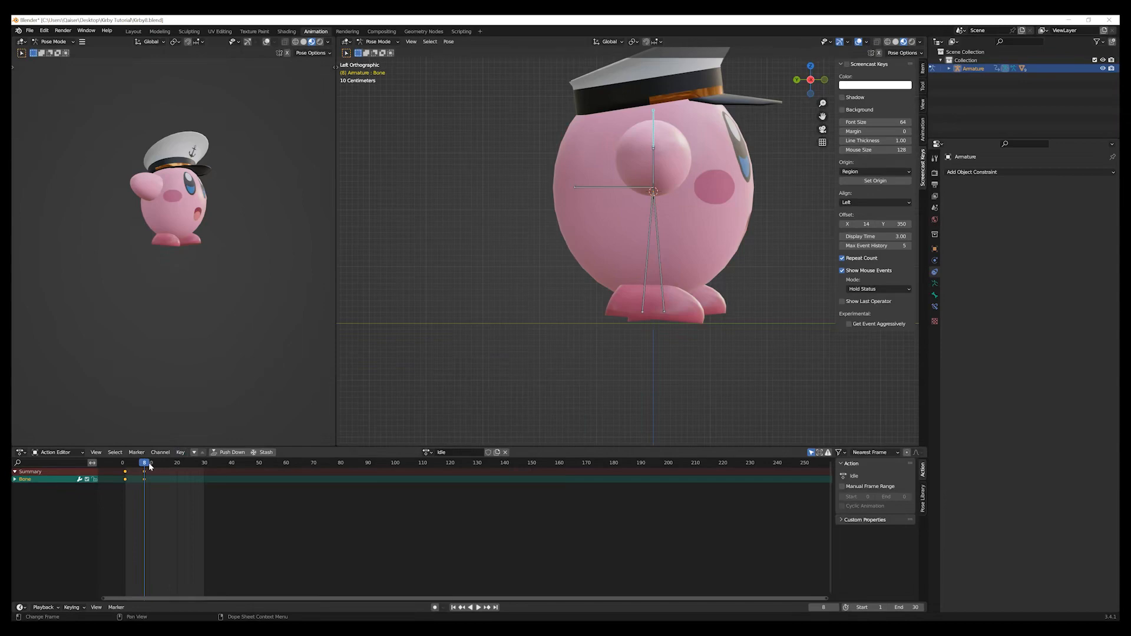
# At frame 15, move the vertical root bone about 0.076 m down along the global Z axis and insert a location keyframe.
pyautogui.press('space')
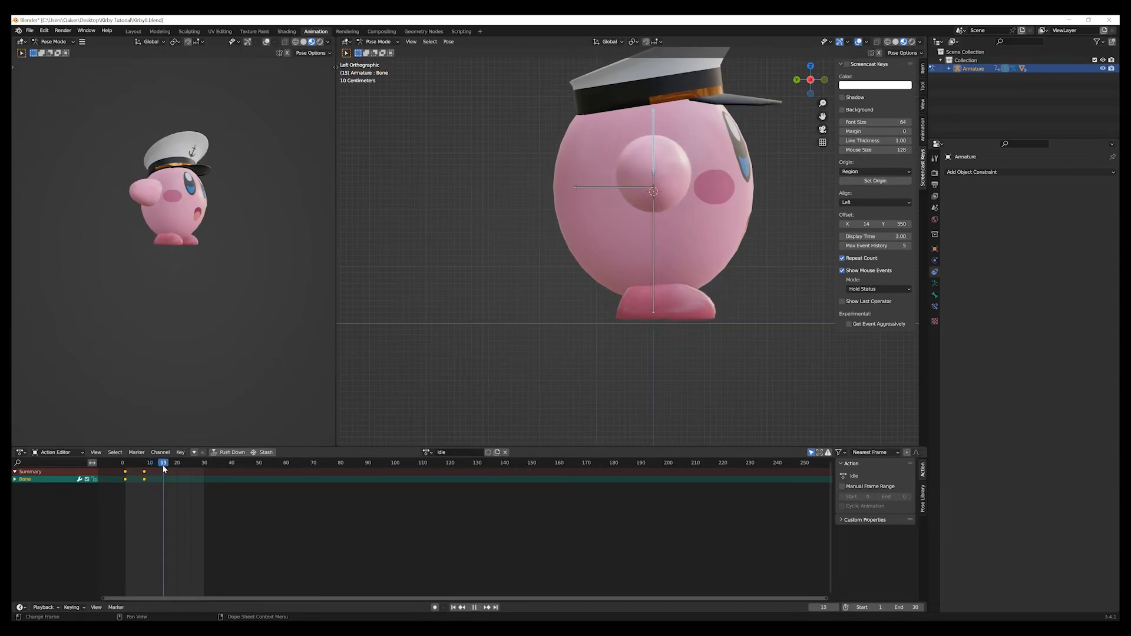
pyautogui.press('space')
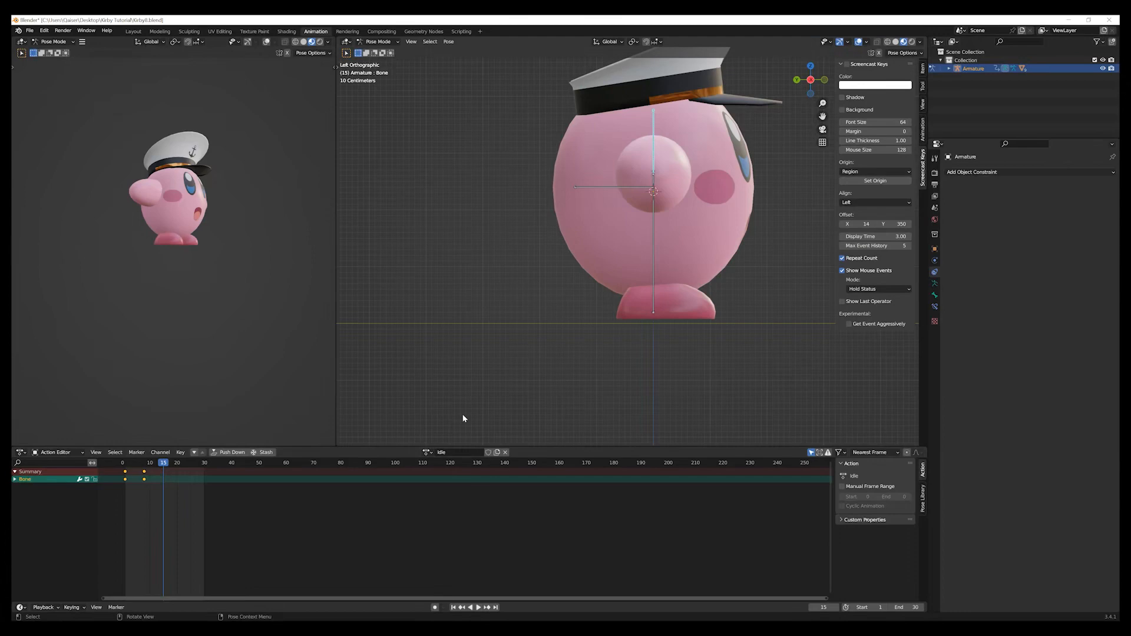
pyautogui.press('g')
pyautogui.press('z')
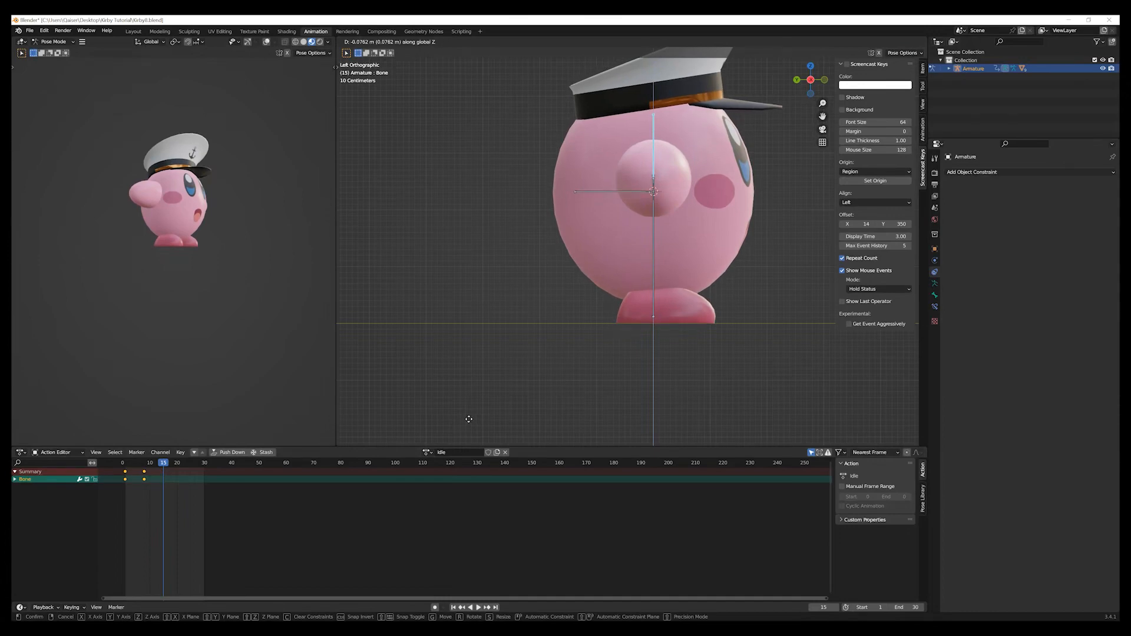
pyautogui.click(468, 419)
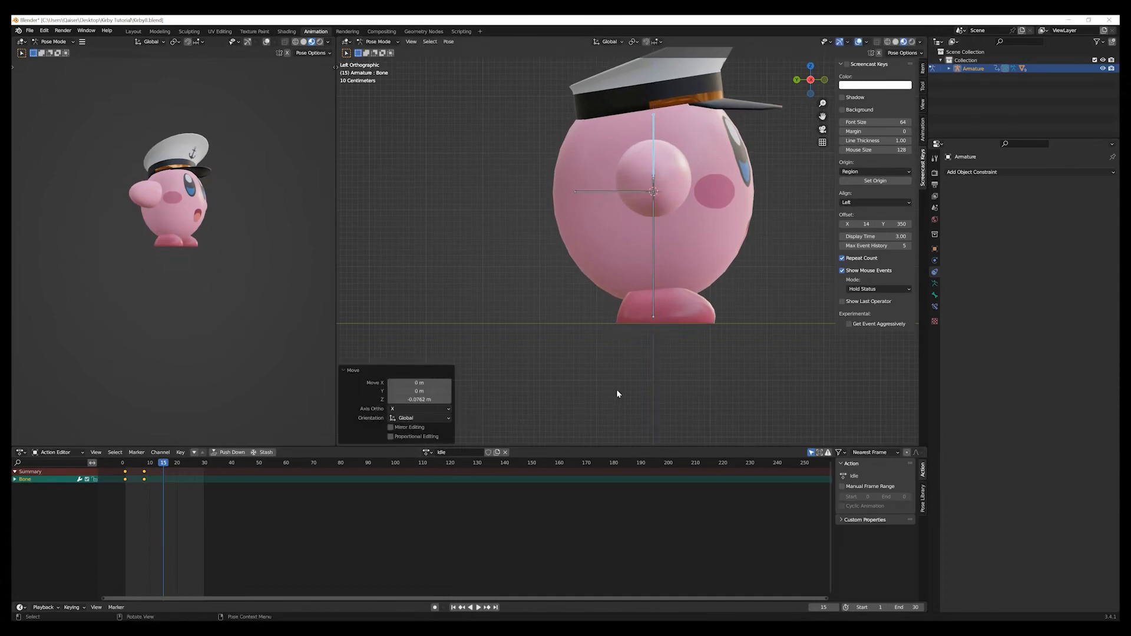
pyautogui.press('i')
pyautogui.click(615, 391)
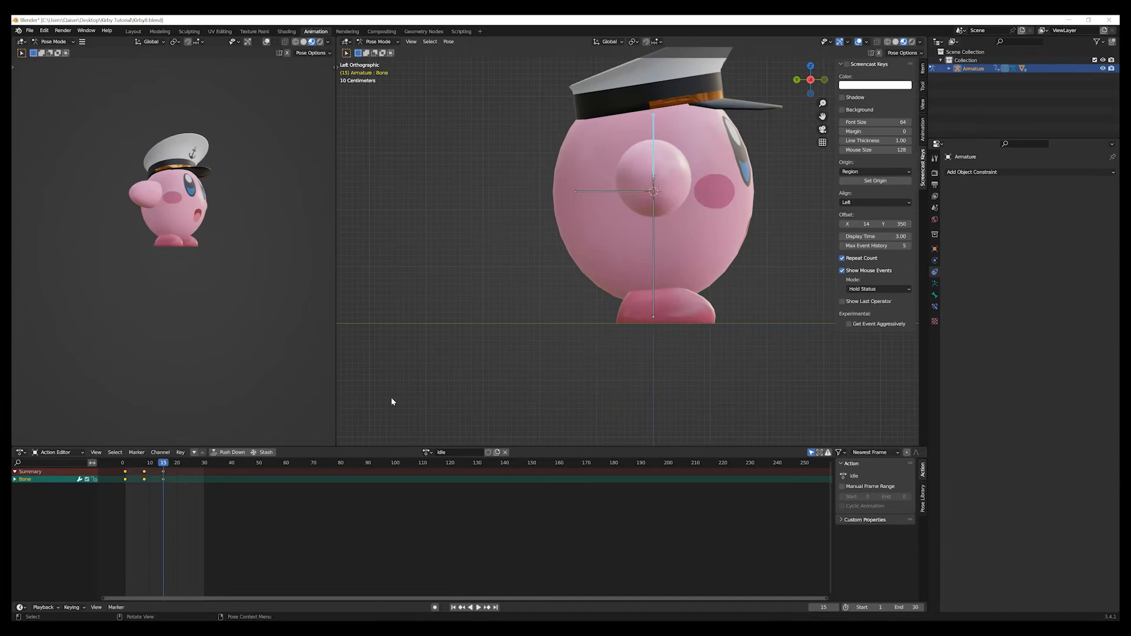
# At frame 22, move the vertical root bone about 0.086 m up along the global Z axis and insert a location keyframe.
pyautogui.moveTo(165, 464); pyautogui.dragTo(183, 471)
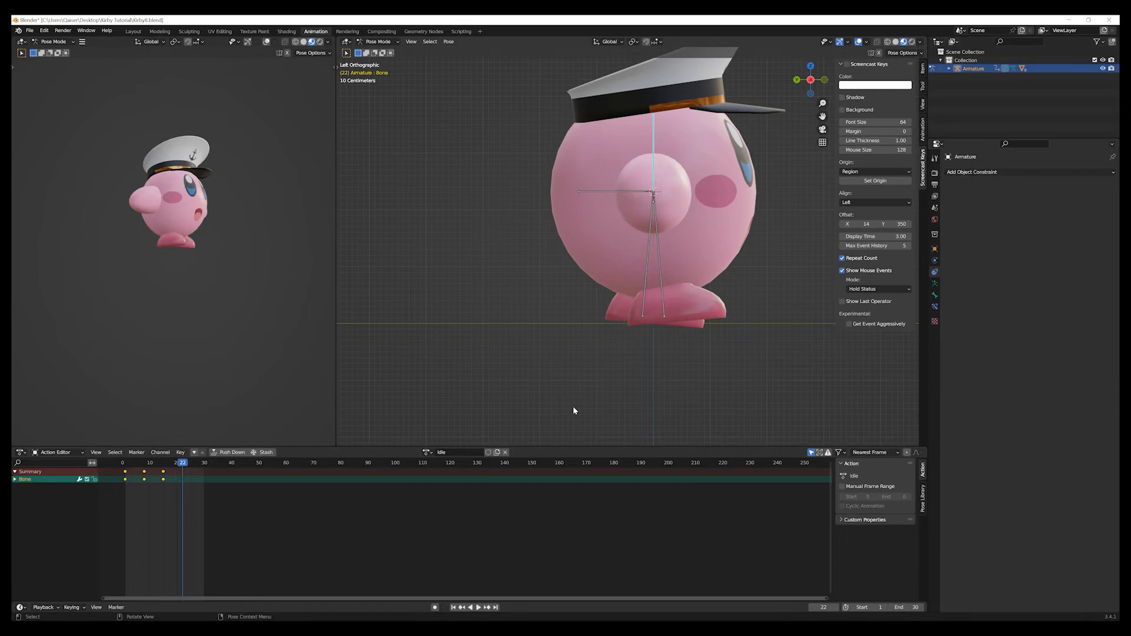
pyautogui.press('g')
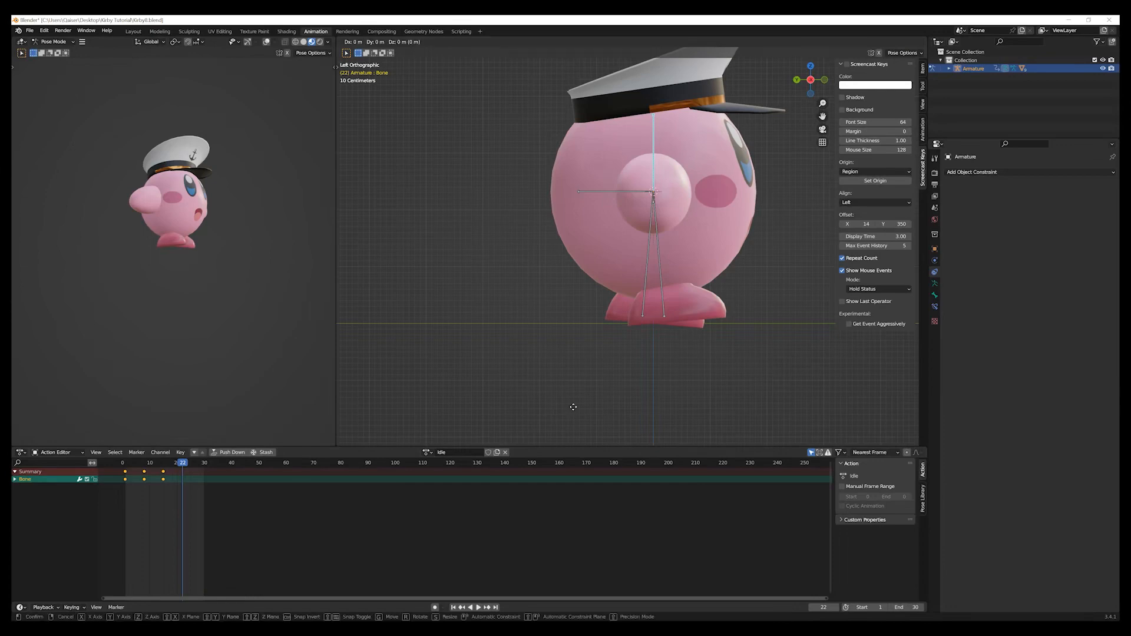
pyautogui.press('z')
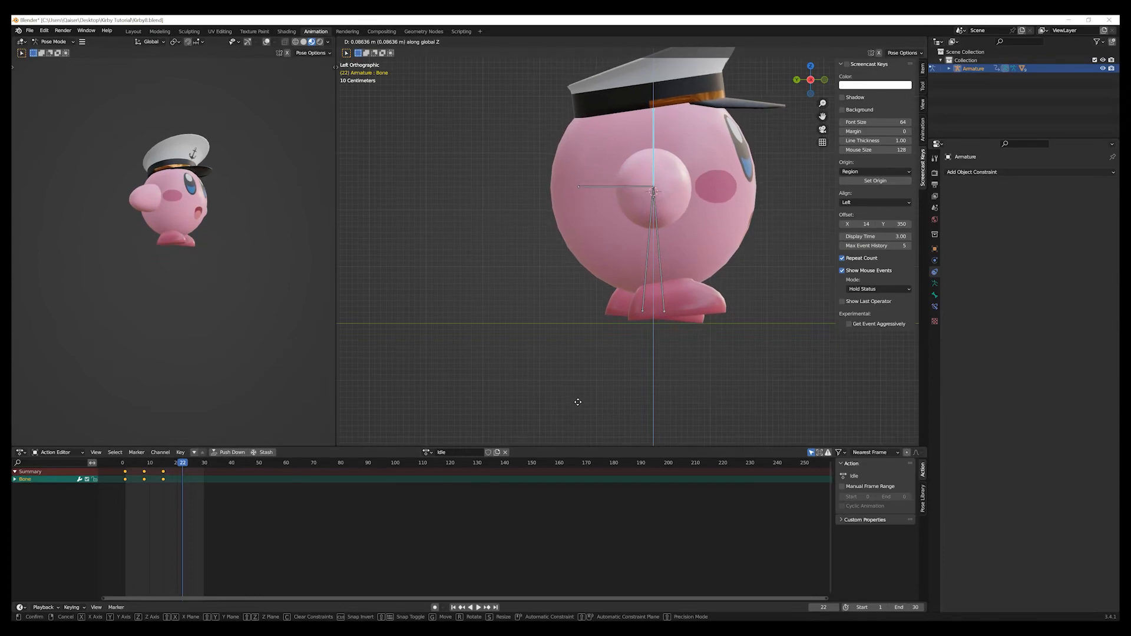
pyautogui.click(577, 402)
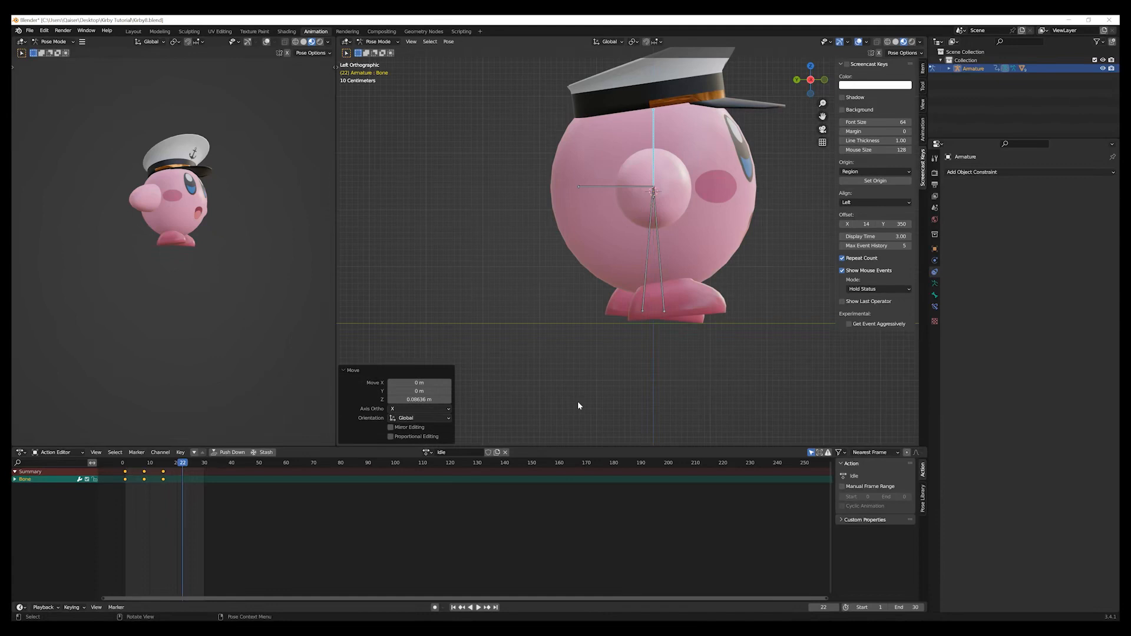
pyautogui.press('i')
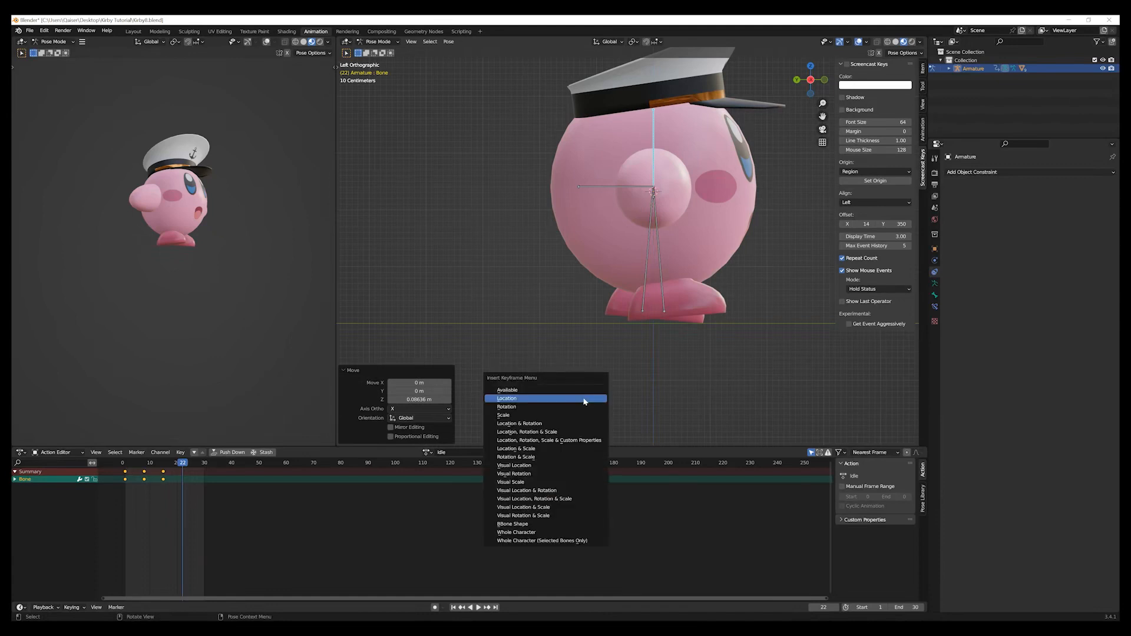
pyautogui.click(585, 401)
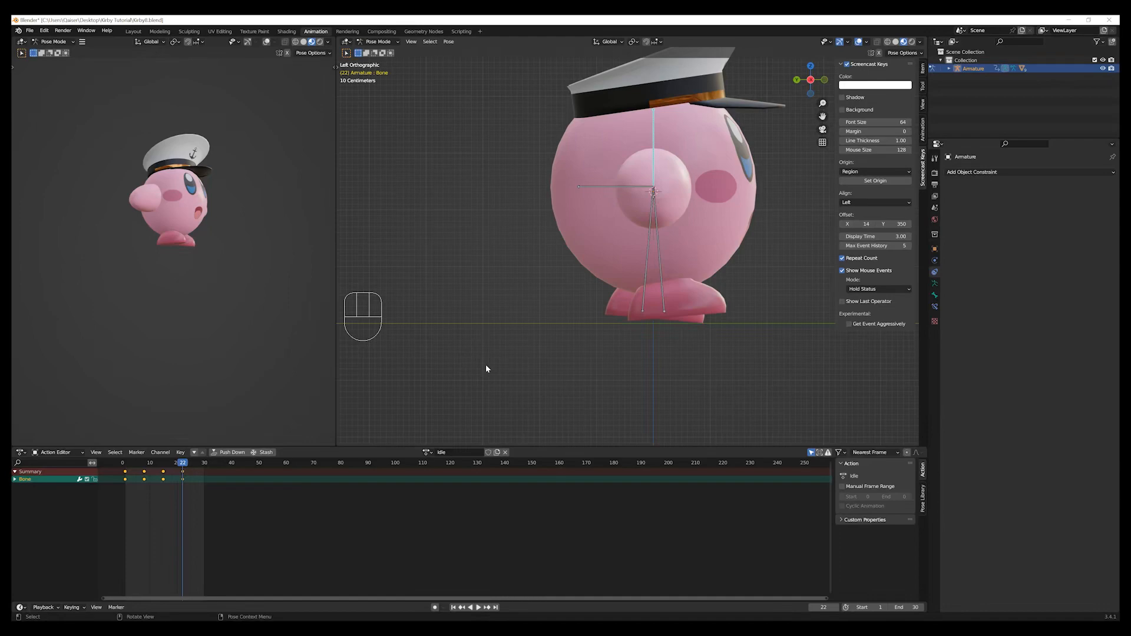
# Duplicate the root bone's first keyframe to frame 30, scrub to the end of the loop and return to frame 1.
pyautogui.moveTo(192, 466); pyautogui.dragTo(191, 465)
pyautogui.moveTo(138, 491); pyautogui.dragTo(118, 484)
pyautogui.hotkey('shift', 'd')
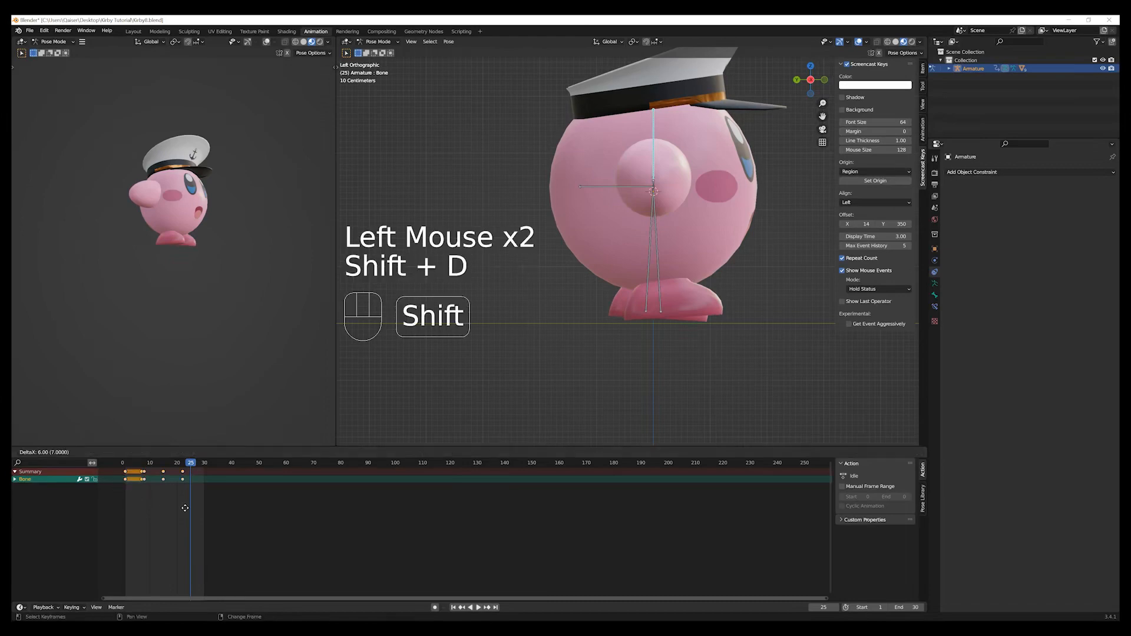
pyautogui.click(235, 512)
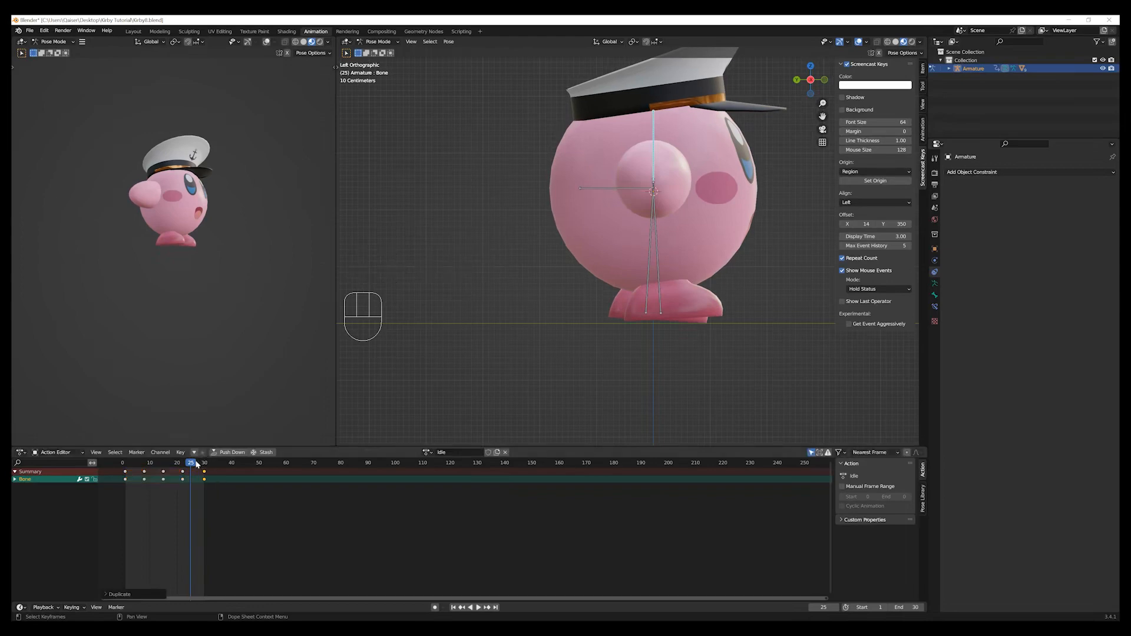
pyautogui.moveTo(190, 465); pyautogui.dragTo(207, 498)
pyautogui.scroll(-1, 788, 342)
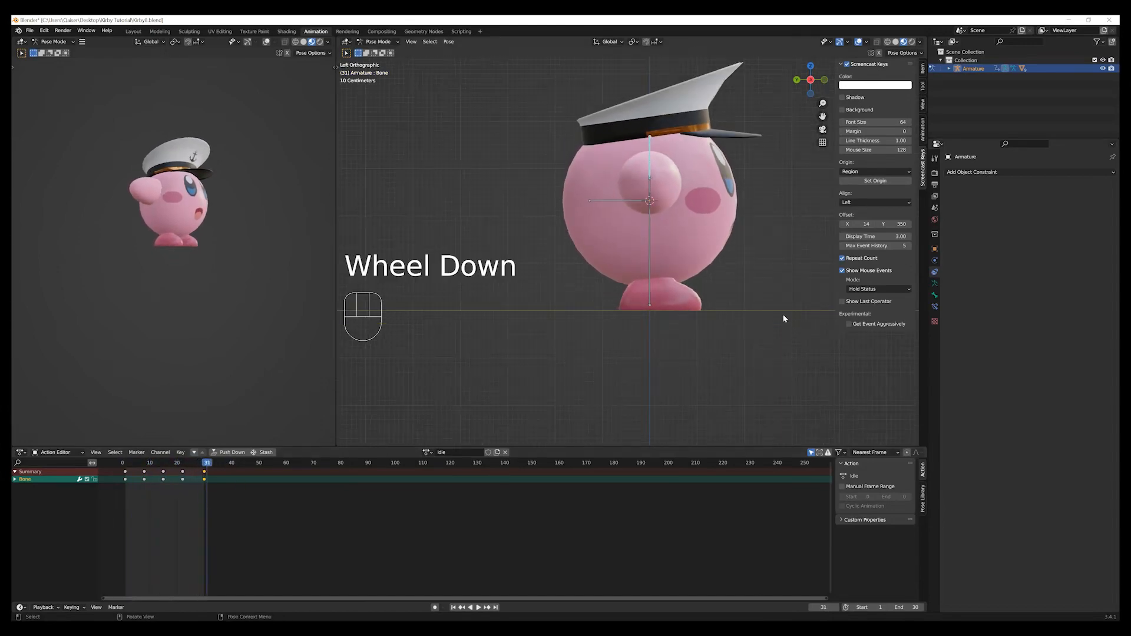
pyautogui.keyDown('alt'); pyautogui.click(745, 327); pyautogui.keyUp('alt')
pyautogui.scroll(1, 775, 333)
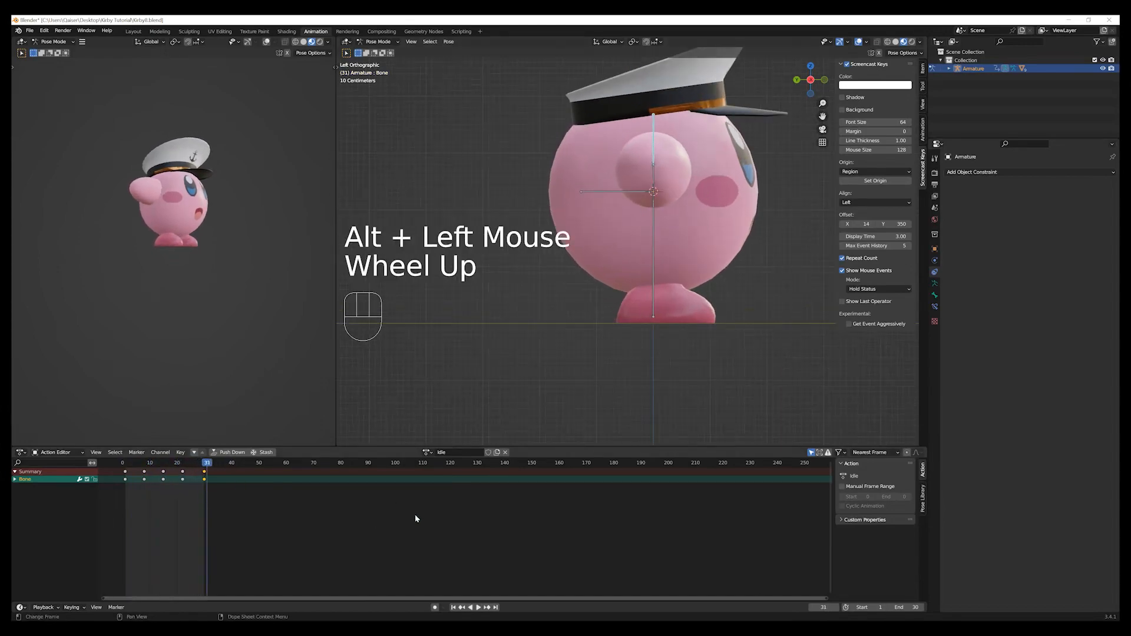
pyautogui.click(453, 608)
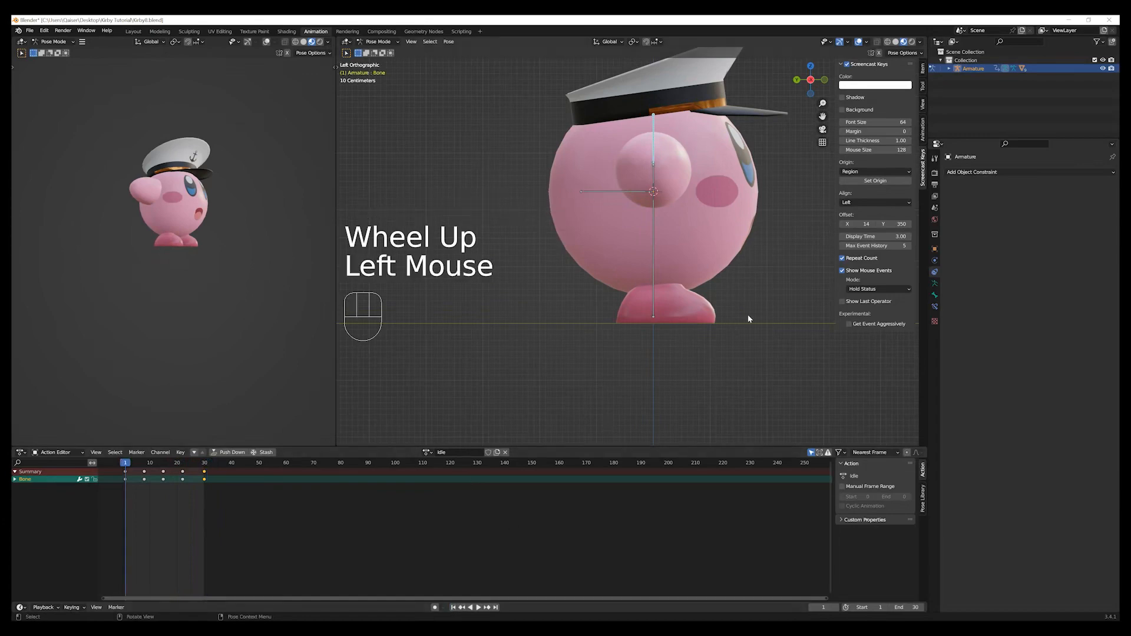
# Select the body bone, rotate it by 10° in the top view at frame 8 and insert a rotation keyframe.
pyautogui.moveTo(777, 318); pyautogui.dragTo(662, 328, button='middle')
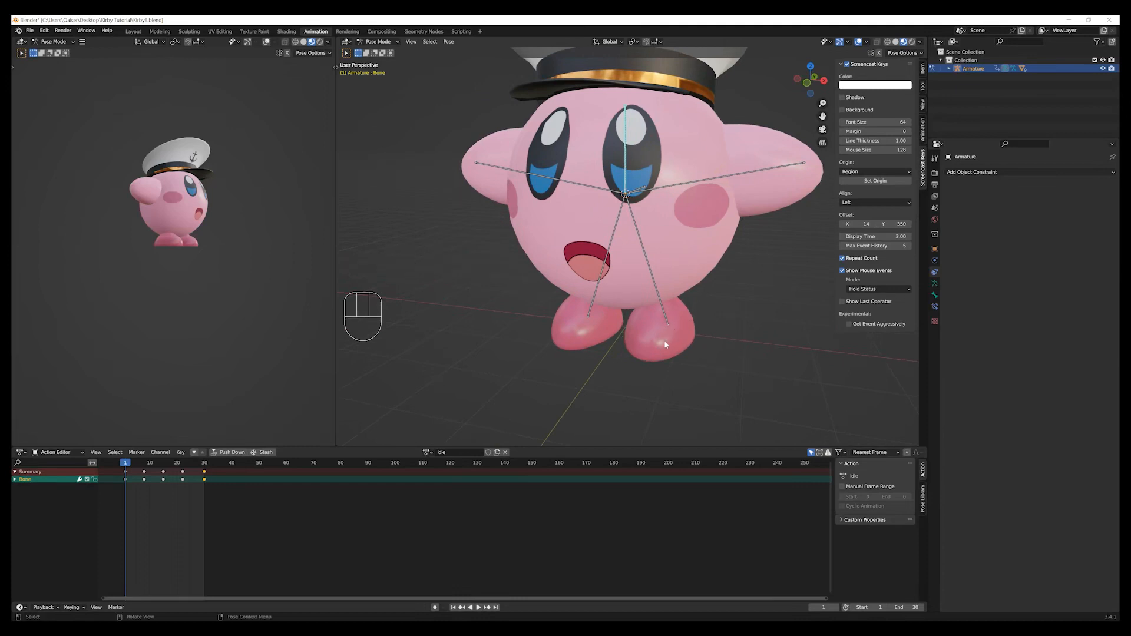
pyautogui.scroll(-2, 666, 345)
pyautogui.moveTo(666, 345); pyautogui.dragTo(737, 306, button='middle')
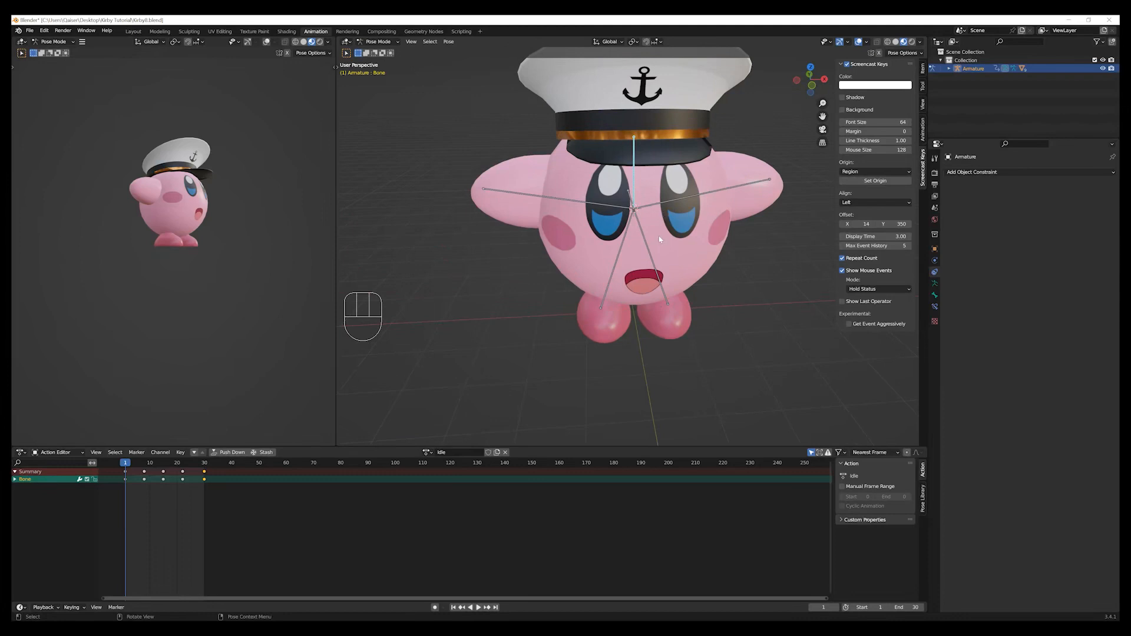
pyautogui.scroll(-2, 659, 236)
pyautogui.moveTo(658, 235); pyautogui.dragTo(635, 221, button='middle')
pyautogui.click(650, 210)
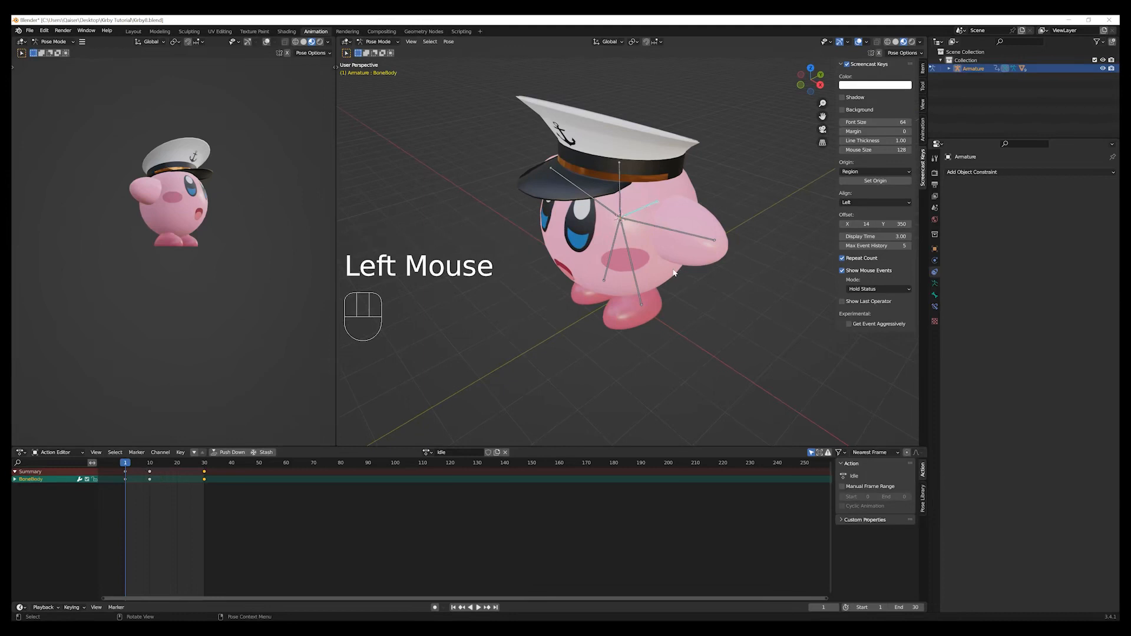
pyautogui.press('KP_7')
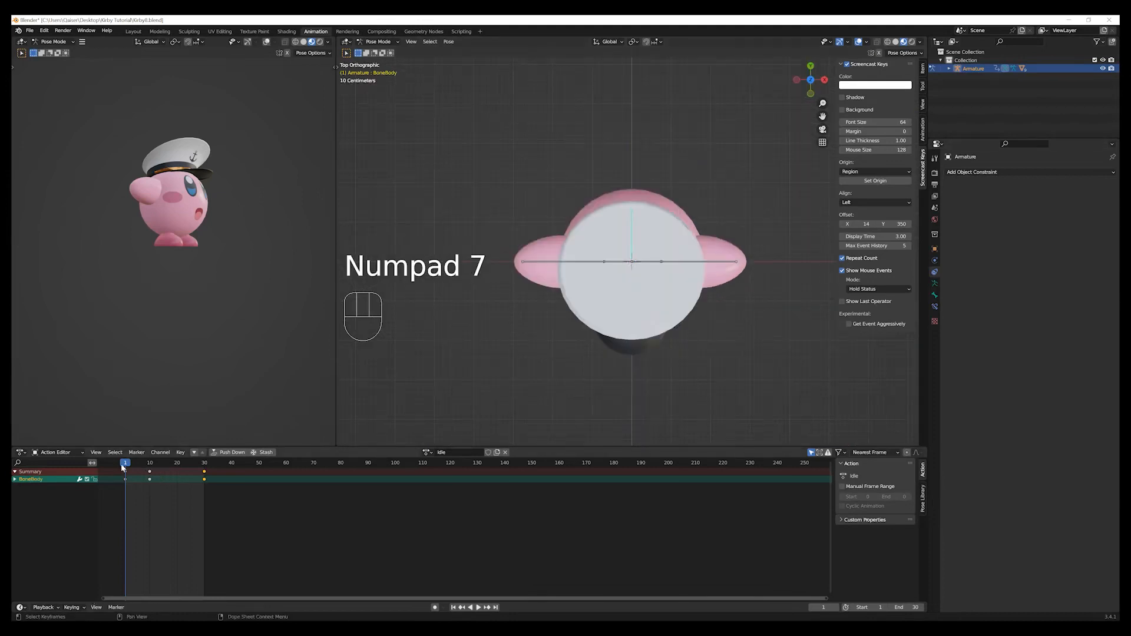
pyautogui.moveTo(124, 467)
pyautogui.mouseDown()
pyautogui.moveTo(220, 474)
pyautogui.moveTo(150, 477)
pyautogui.moveTo(146, 467)
pyautogui.mouseUp()
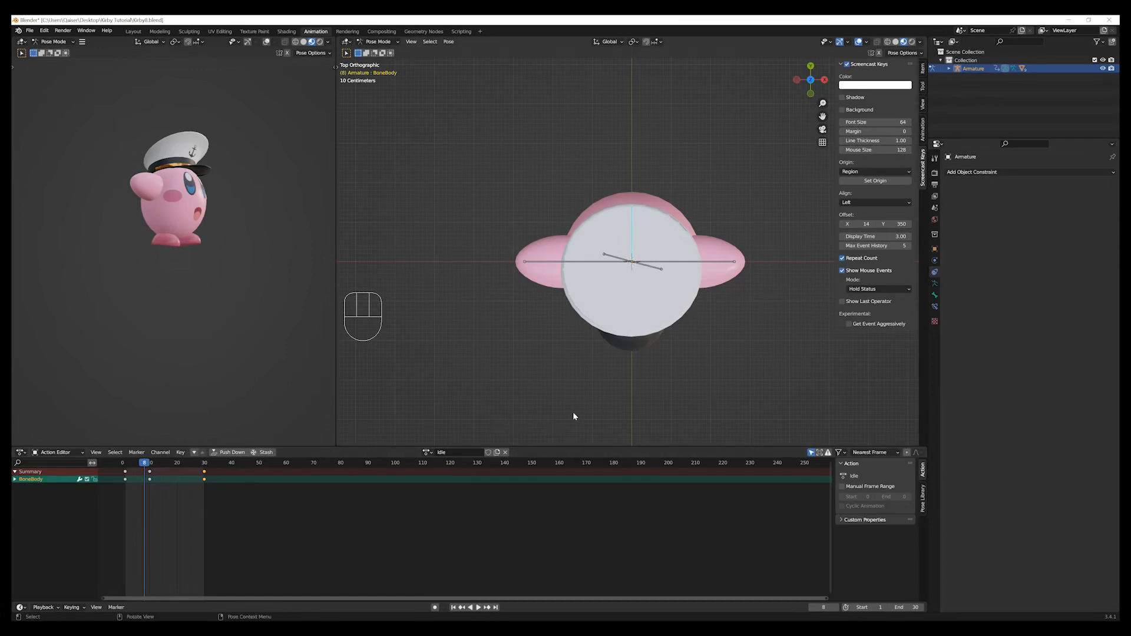
pyautogui.press('r')
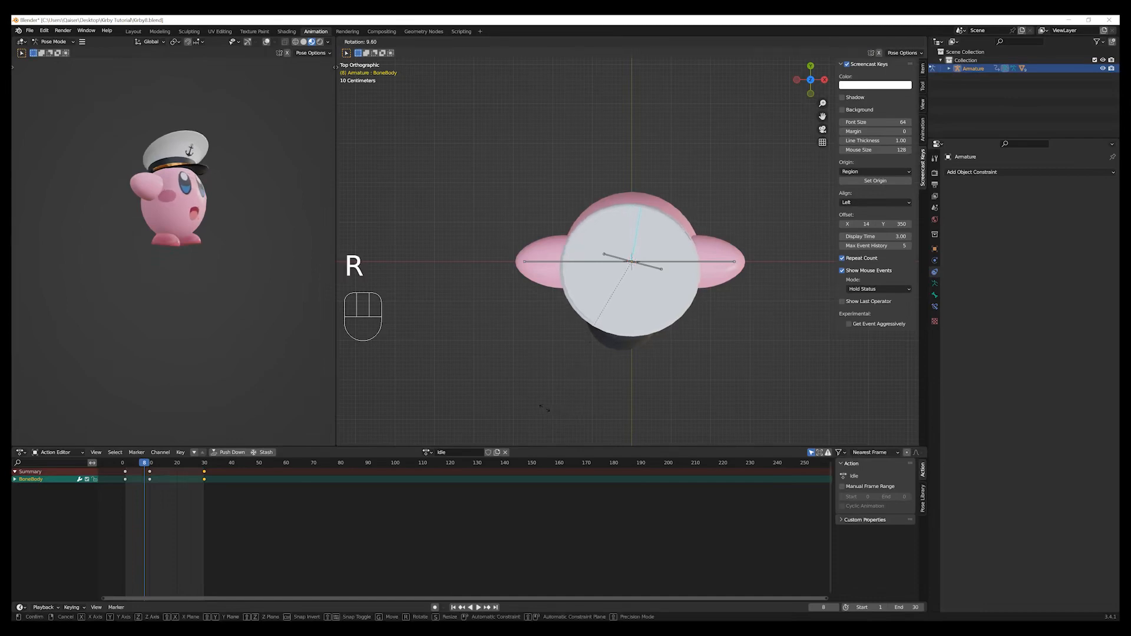
pyautogui.click(544, 408)
pyautogui.click(442, 400)
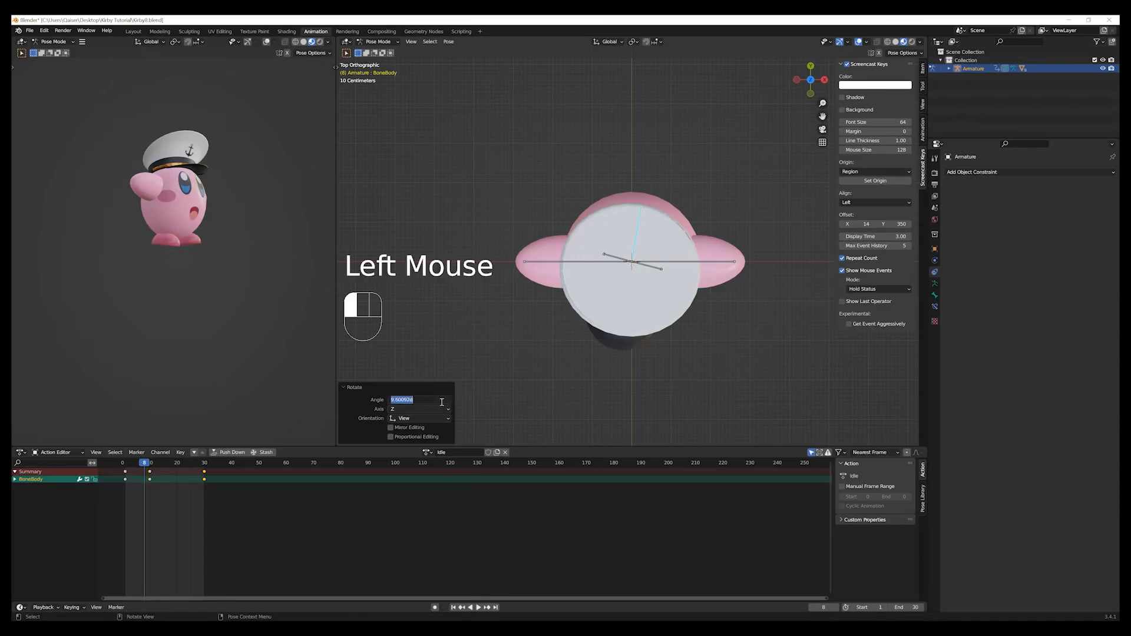
pyautogui.write('10')
pyautogui.press('Return')
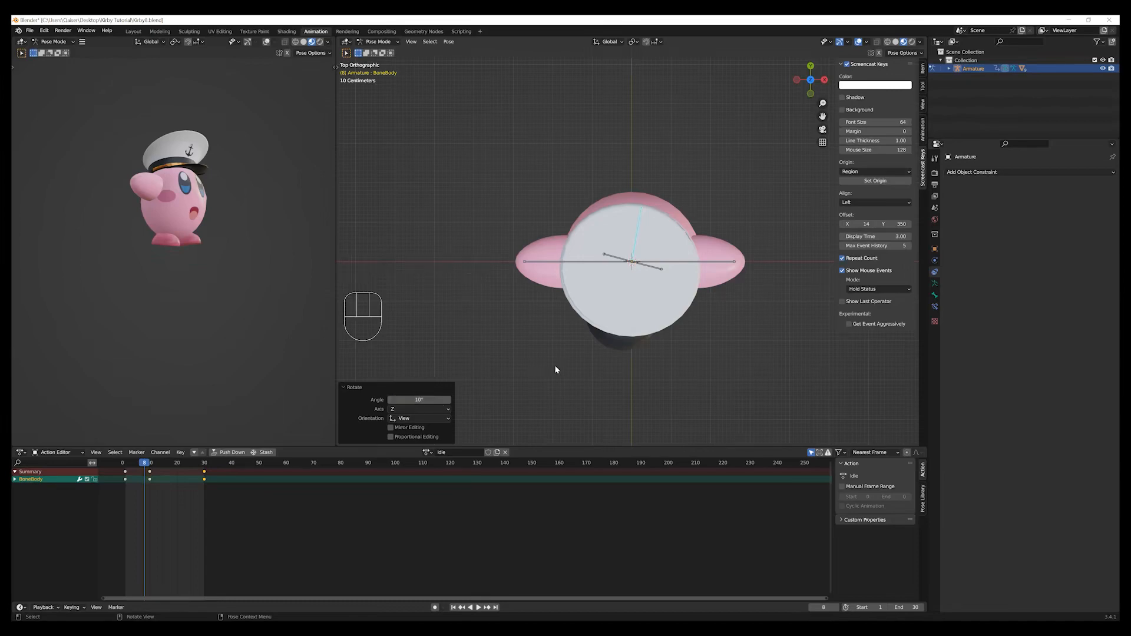
pyautogui.press('i')
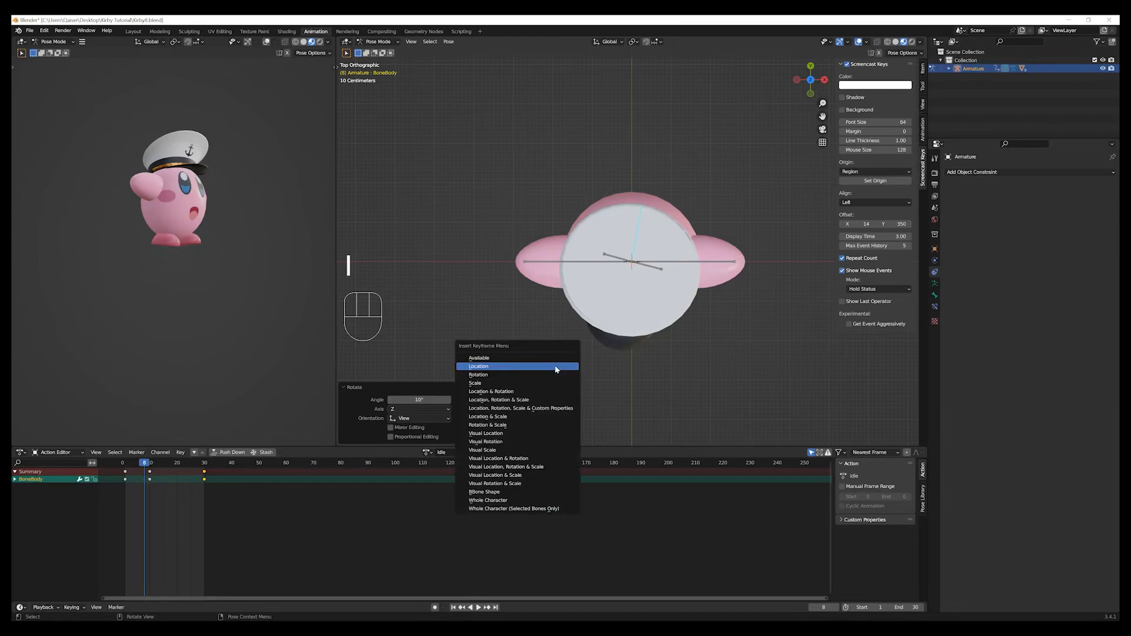
pyautogui.click(548, 375)
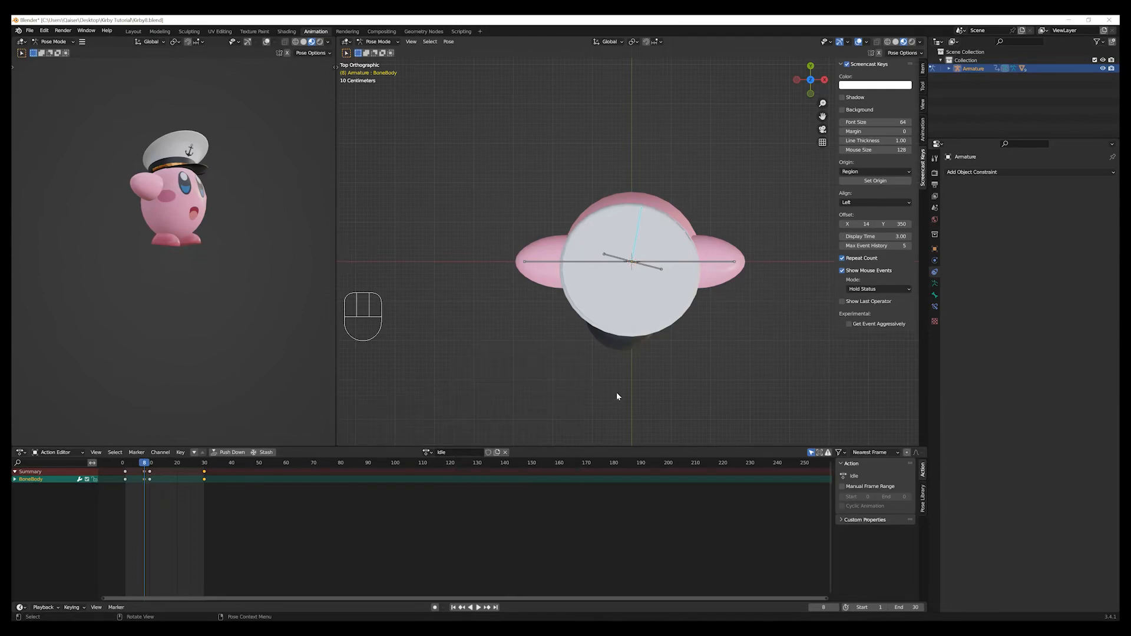
pyautogui.moveTo(626, 407); pyautogui.dragTo(625, 320, button='middle')
pyautogui.press('KP_1')
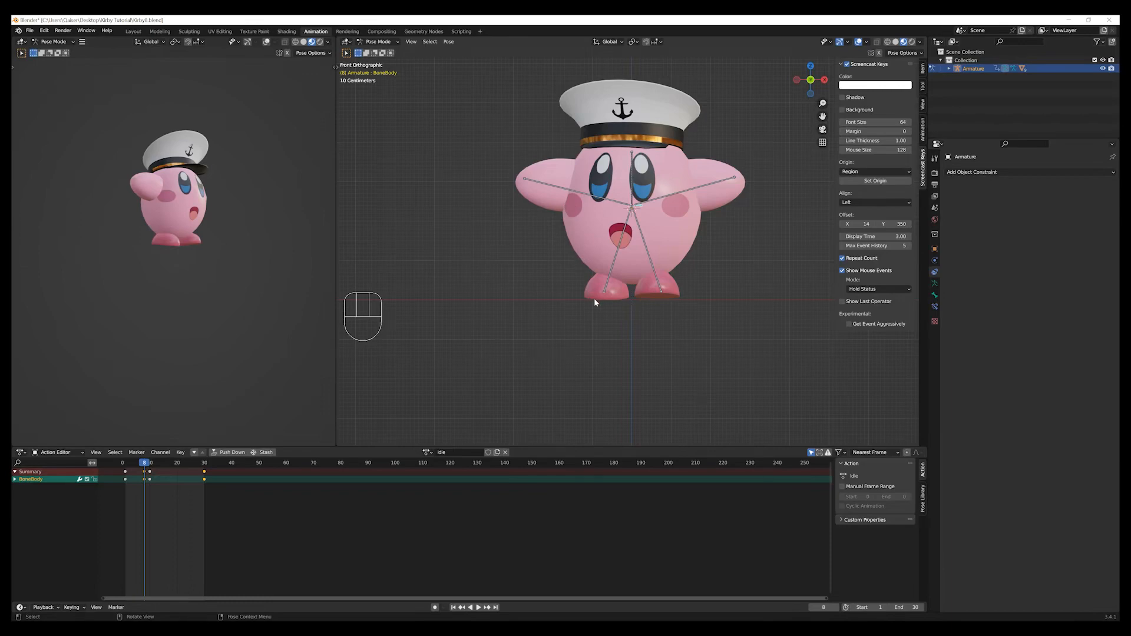
pyautogui.press('KP_7')
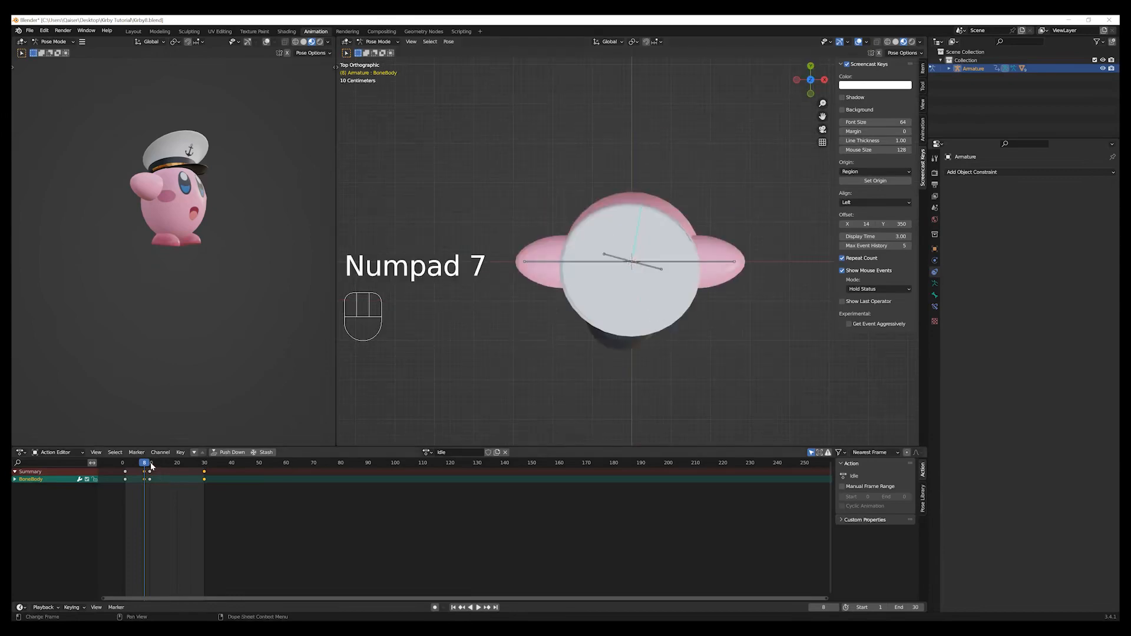
# At frame 22, rotate the body bone by -10° in the top view and insert a rotation keyframe.
pyautogui.moveTo(152, 467); pyautogui.dragTo(183, 471)
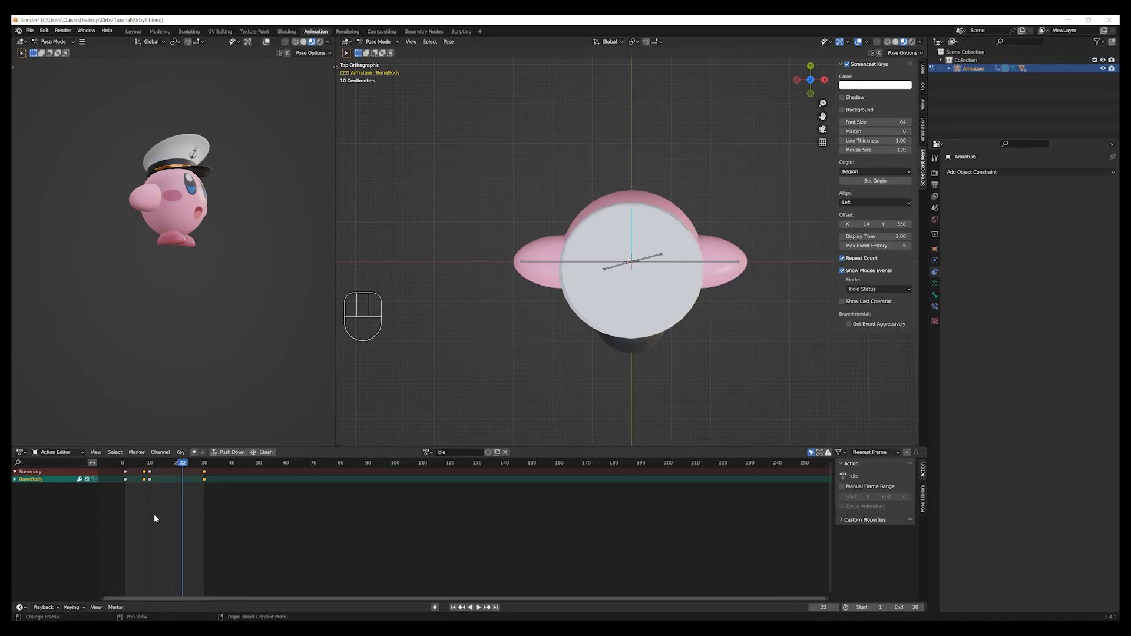
pyautogui.scroll(1, 154, 513)
pyautogui.scroll(1, 190, 487)
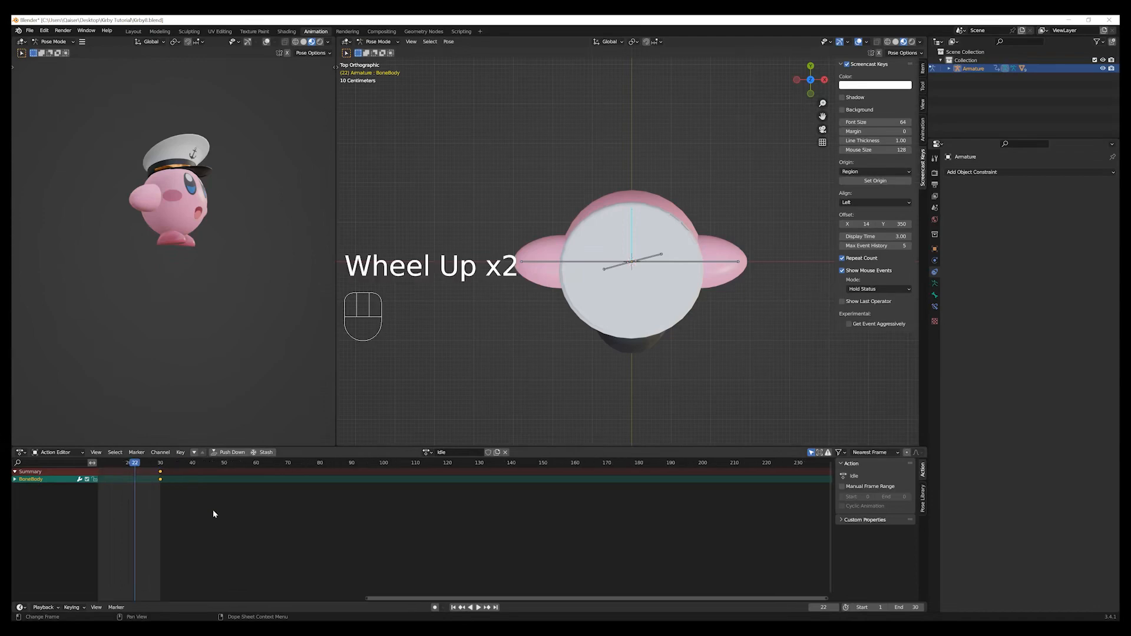
pyautogui.scroll(1, 408, 599)
pyautogui.click(248, 590)
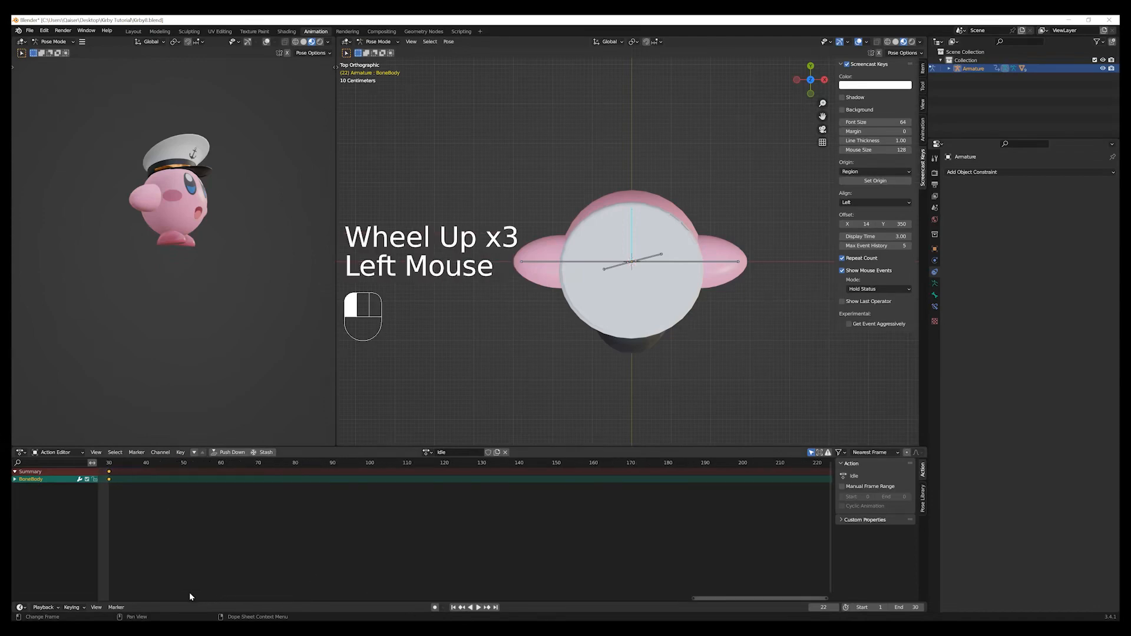
pyautogui.moveTo(189, 593); pyautogui.dragTo(197, 595)
pyautogui.click(160, 480)
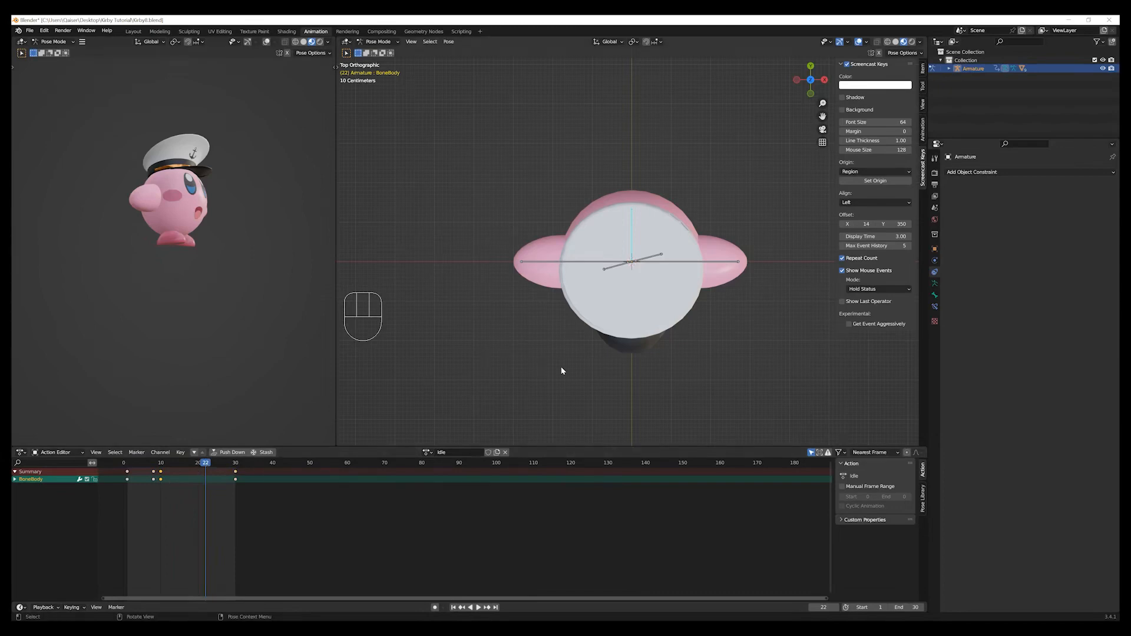
pyautogui.press('r')
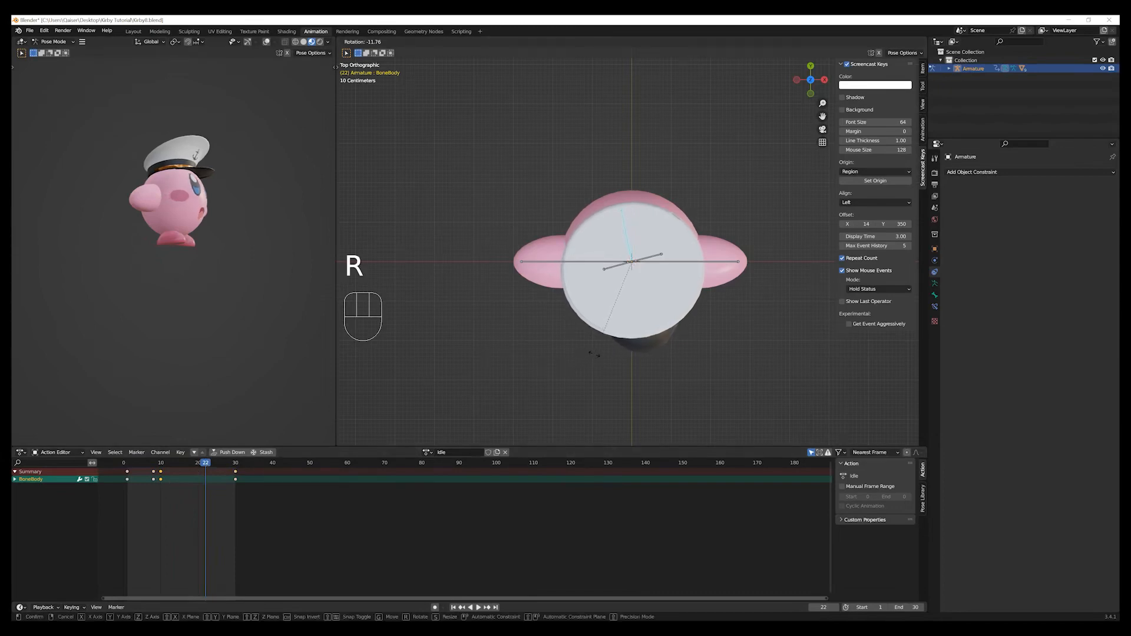
pyautogui.click(596, 354)
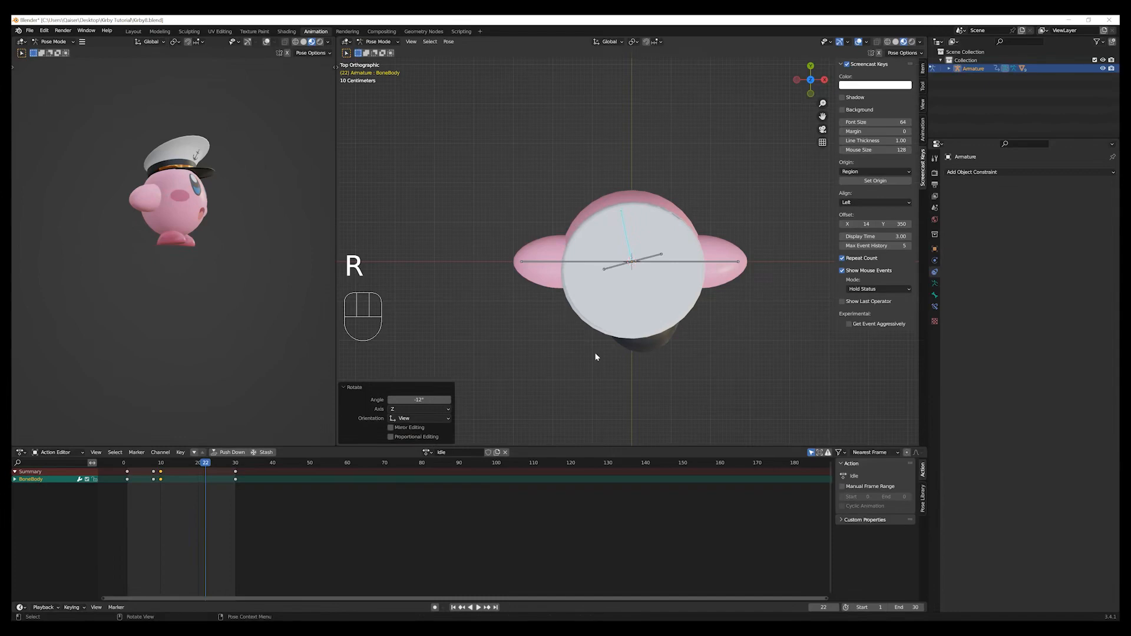
pyautogui.click(435, 400)
pyautogui.write('-10')
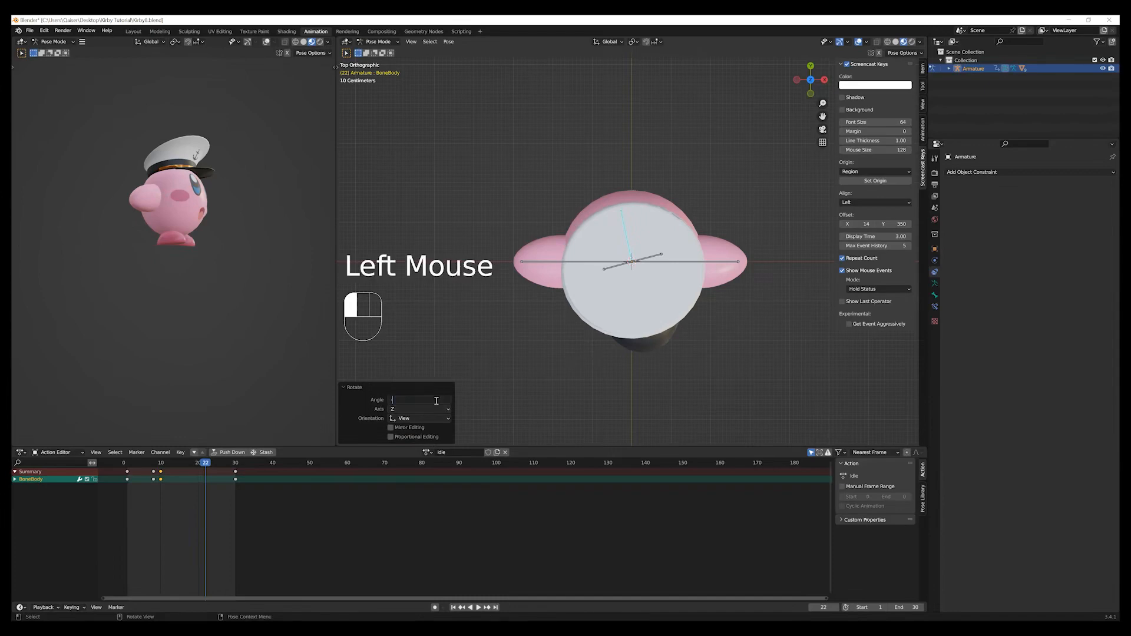
pyautogui.press('Return')
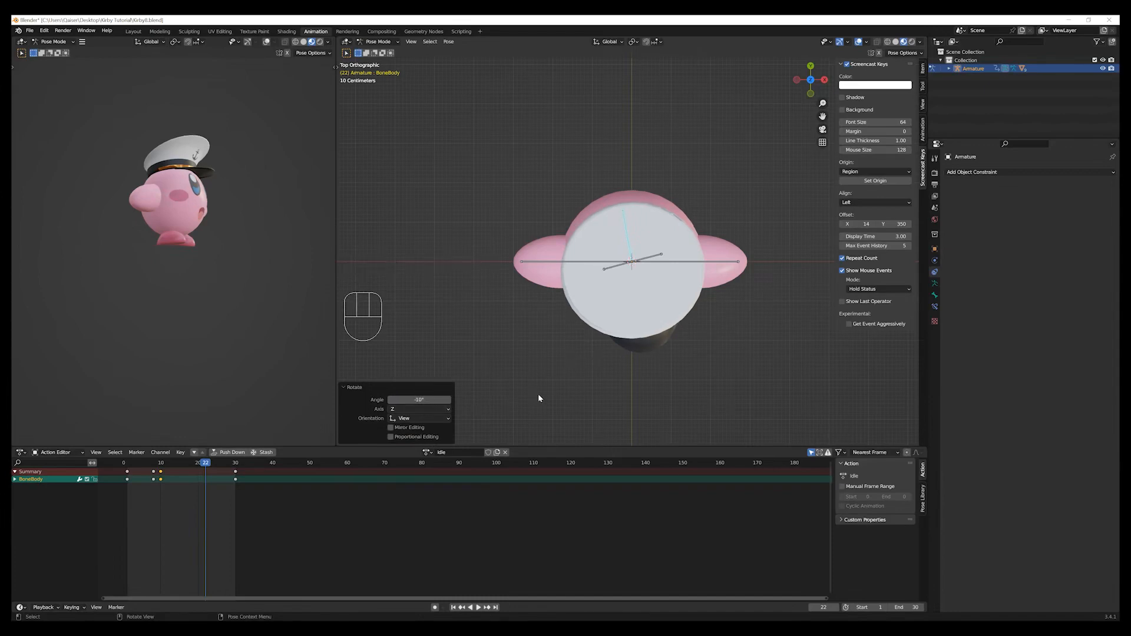
pyautogui.press('i')
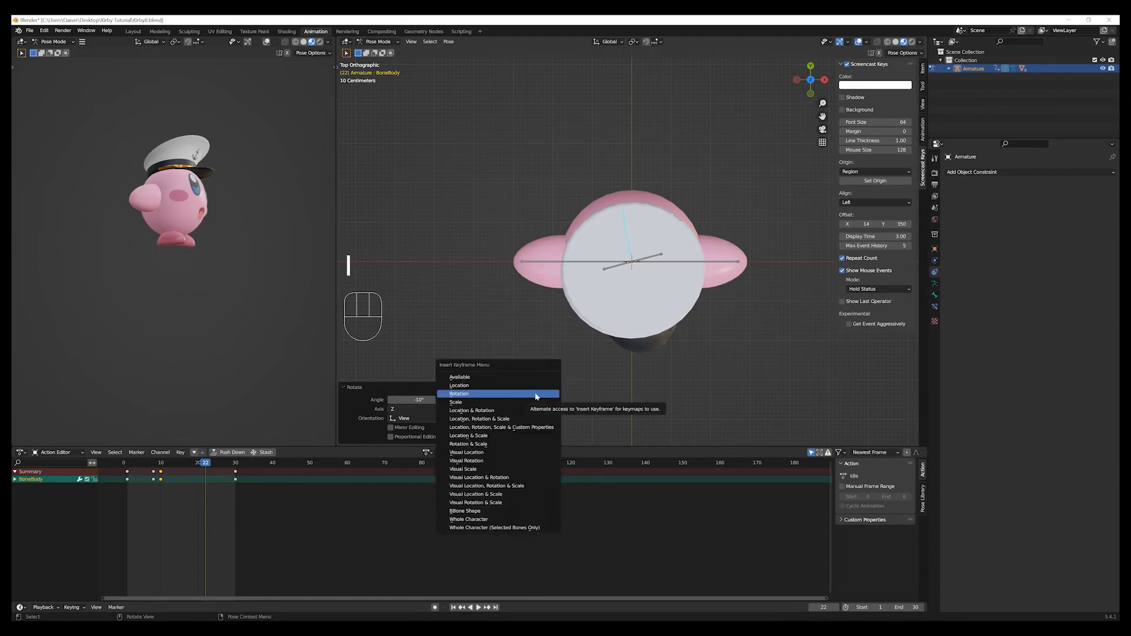
pyautogui.click(536, 395)
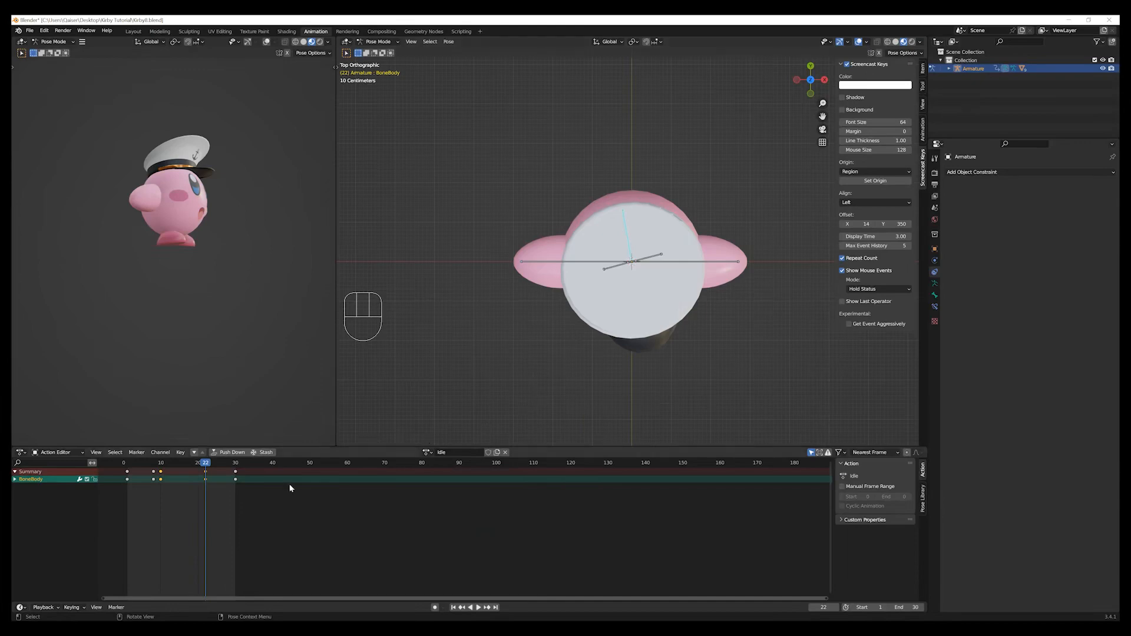
# Expand the body bone's animation channels and scrub from frame 8 to 16 to examine the keyframes around frame 10.
pyautogui.moveTo(205, 462); pyautogui.dragTo(154, 469)
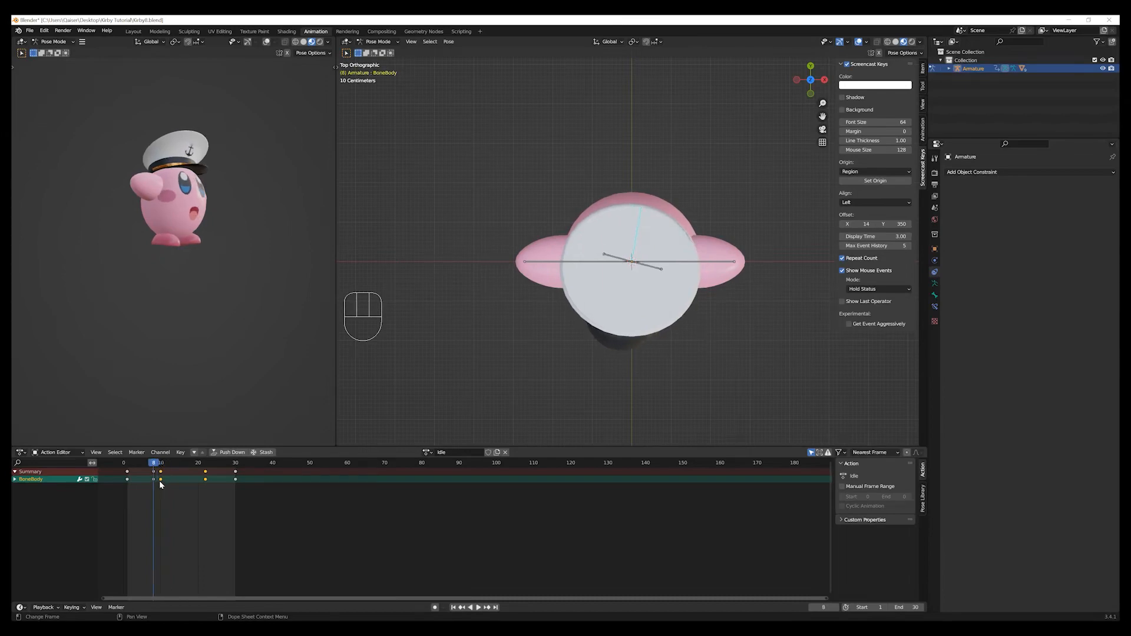
pyautogui.click(160, 481)
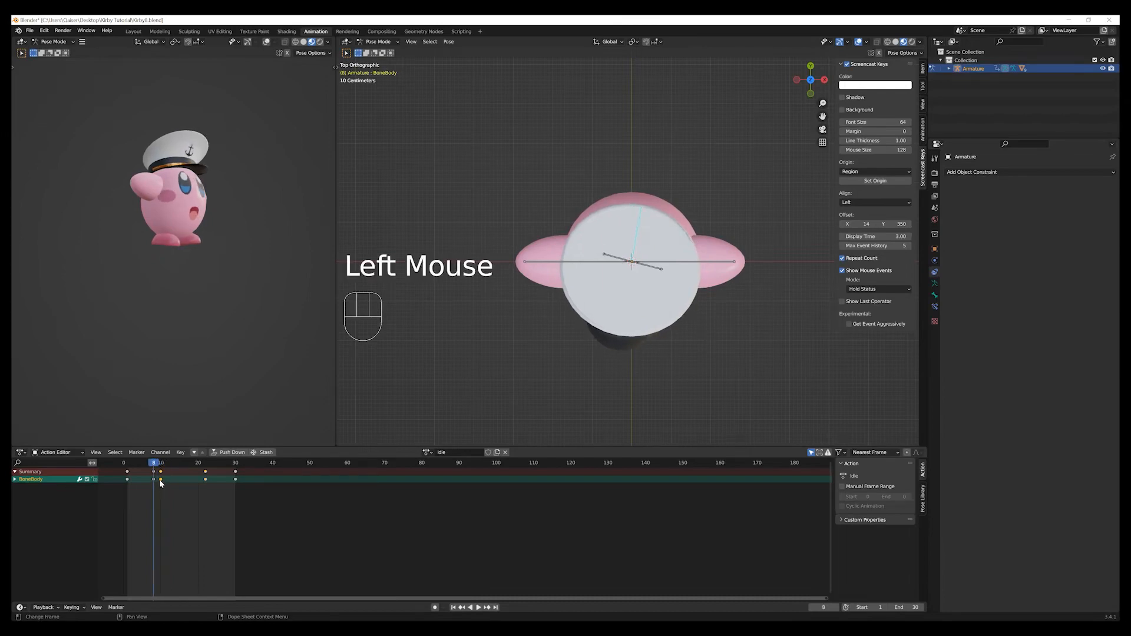
pyautogui.click(14, 479)
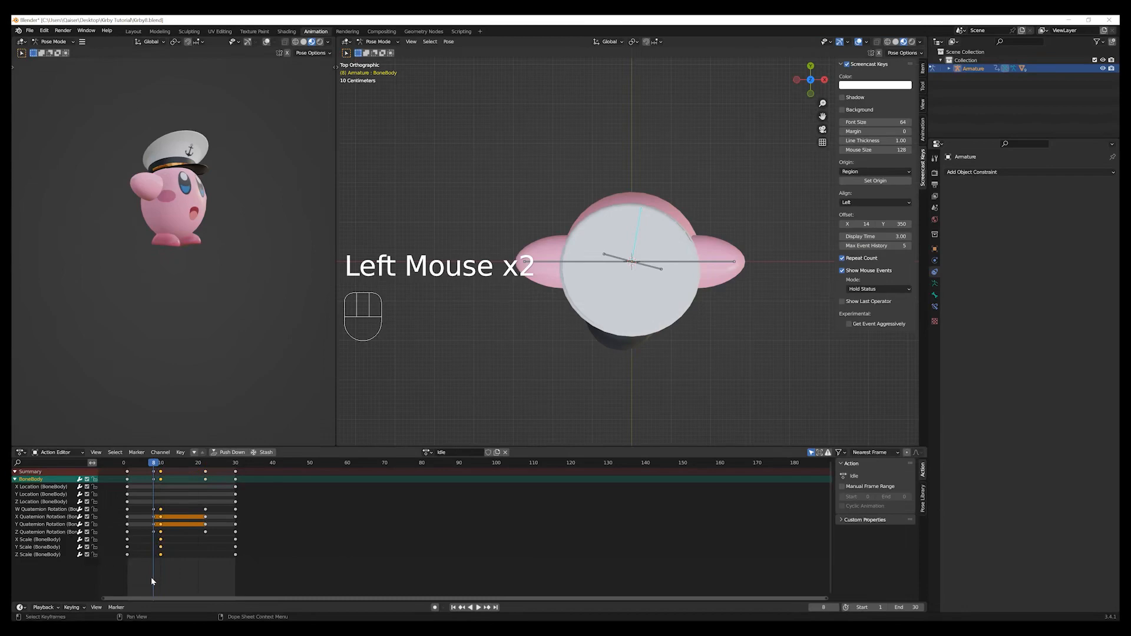
pyautogui.scroll(1, 151, 578)
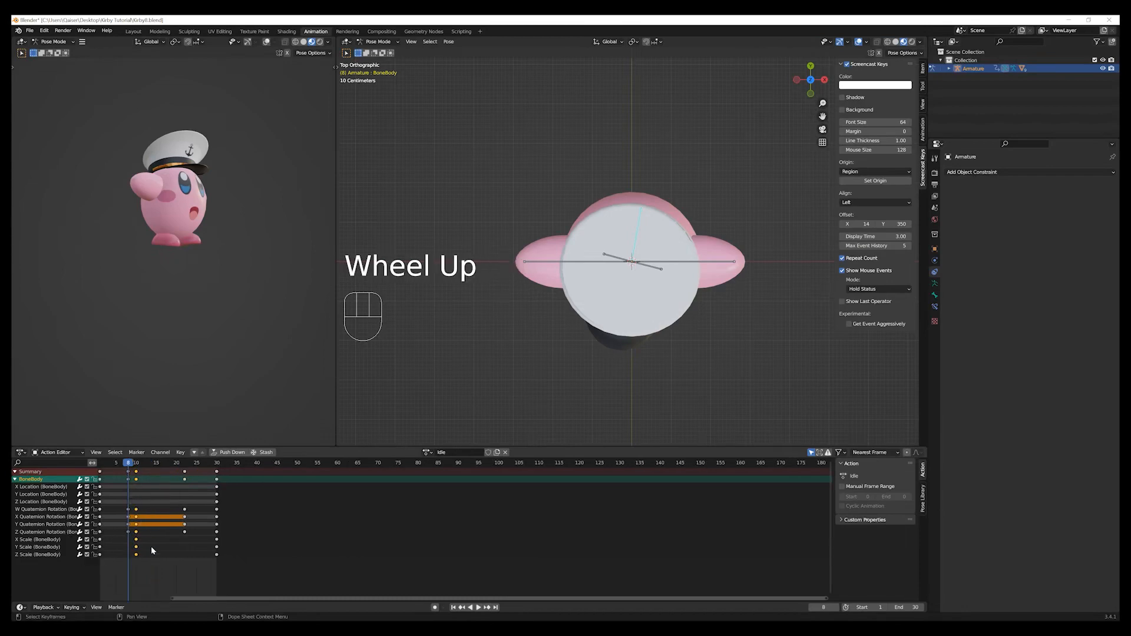
pyautogui.scroll(1, 150, 546)
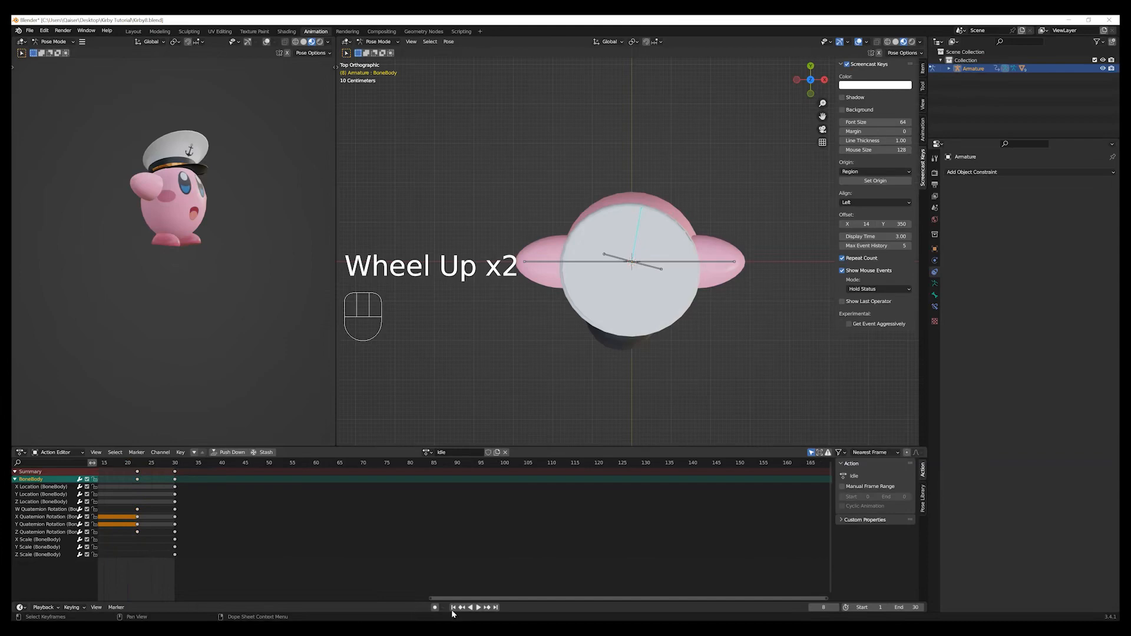
pyautogui.scroll(-1, 452, 600)
pyautogui.moveTo(452, 600); pyautogui.dragTo(229, 605)
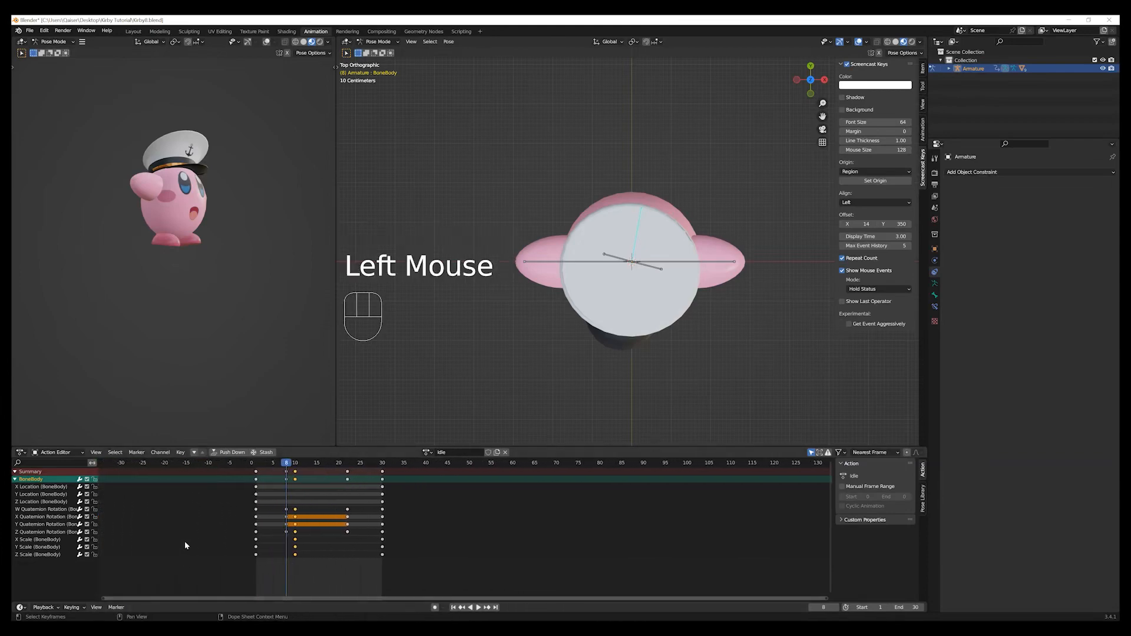
pyautogui.scroll(1, 177, 542)
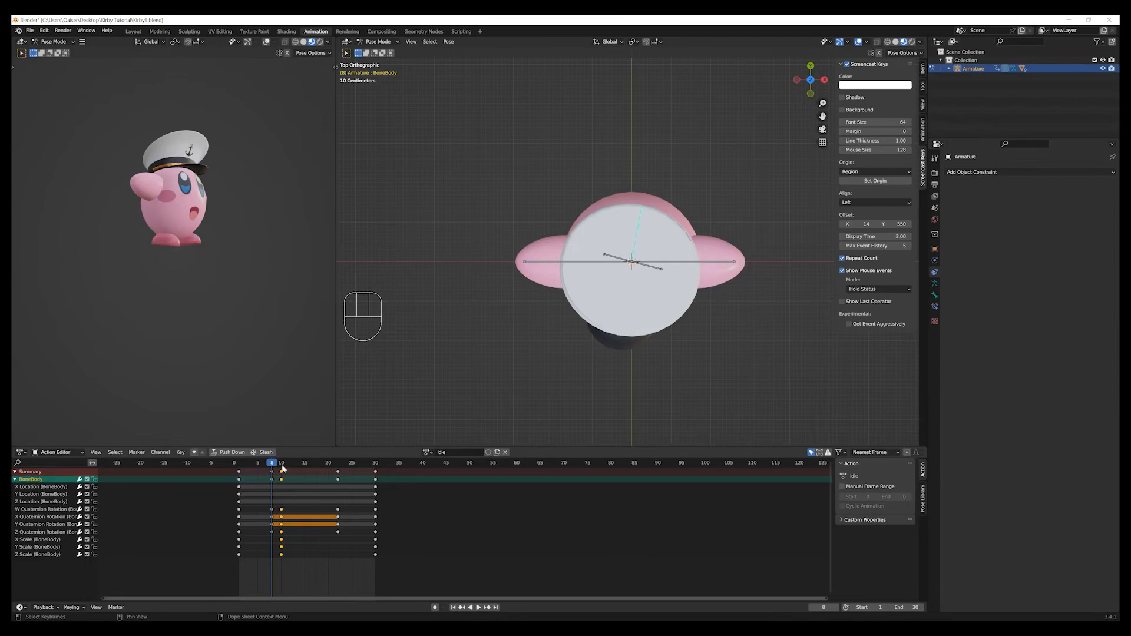
pyautogui.moveTo(272, 464); pyautogui.dragTo(310, 473)
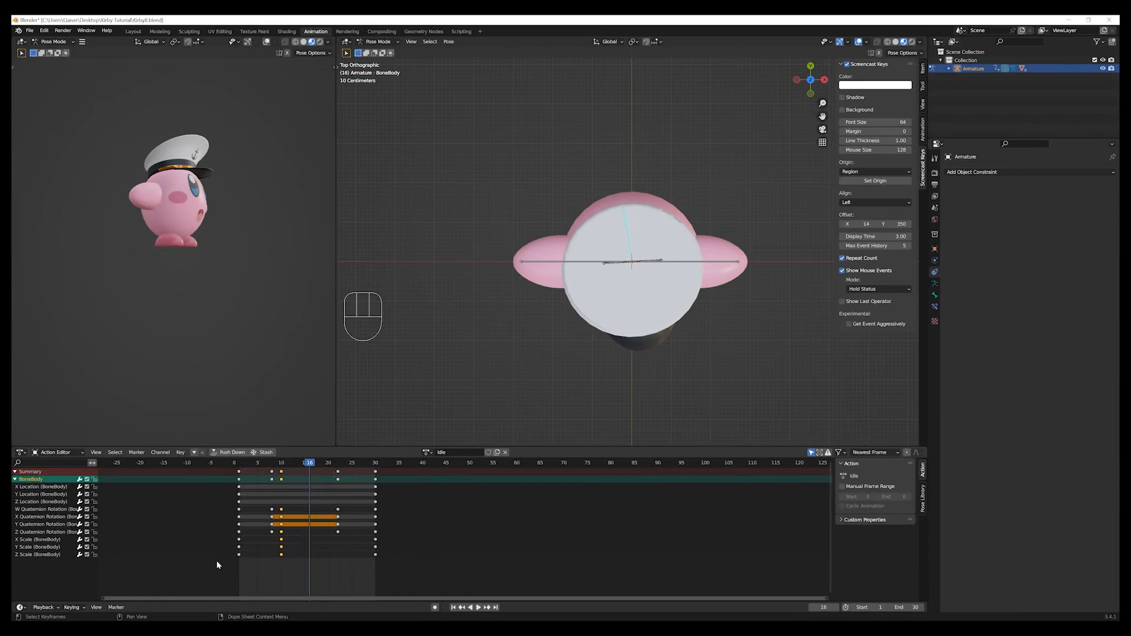
# Delete the body bone's W, X, Y and Z quaternion rotation keyframes at frame 10, leaving the scale keyframes in place.
pyautogui.click(263, 534)
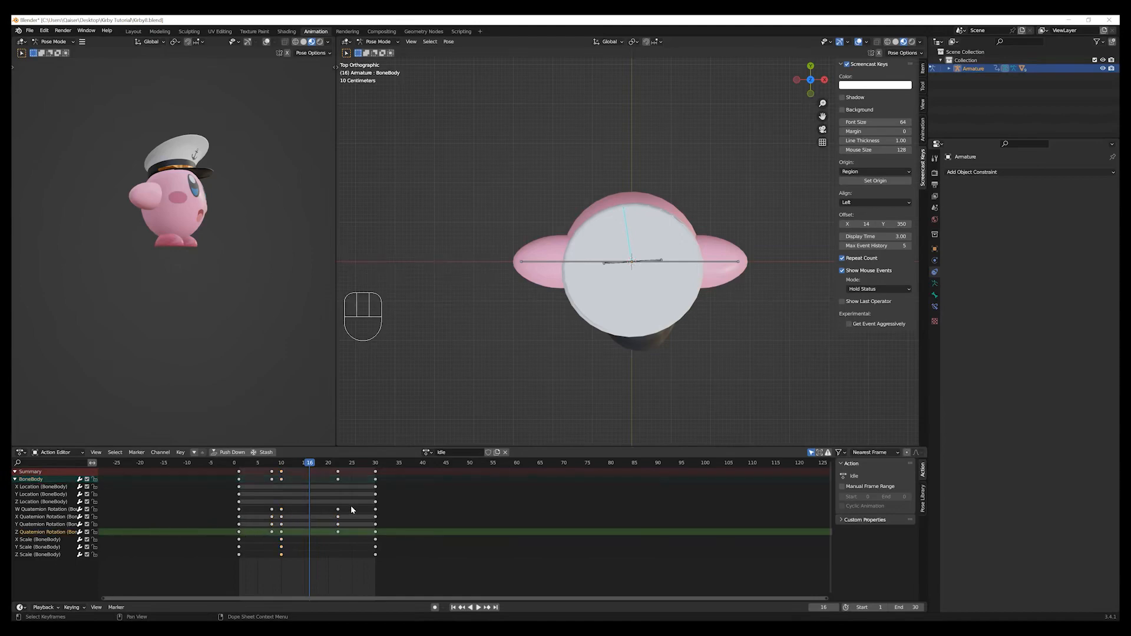
pyautogui.moveTo(351, 507); pyautogui.dragTo(278, 534)
pyautogui.doubleClick(299, 506)
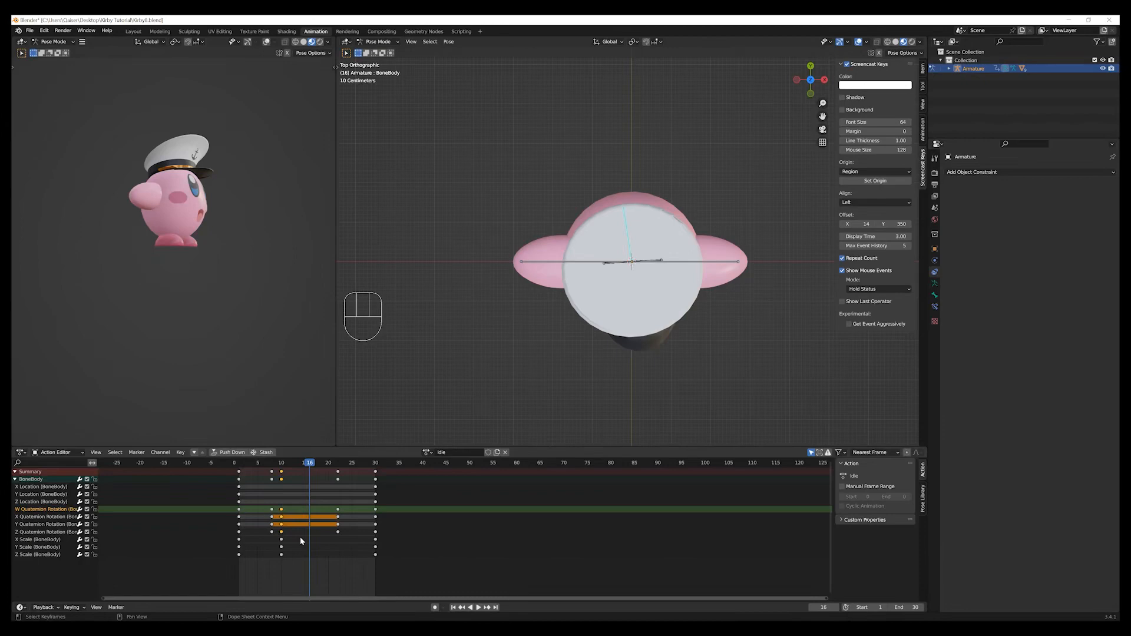
pyautogui.press('d')
pyautogui.press('x')
pyautogui.click(311, 527)
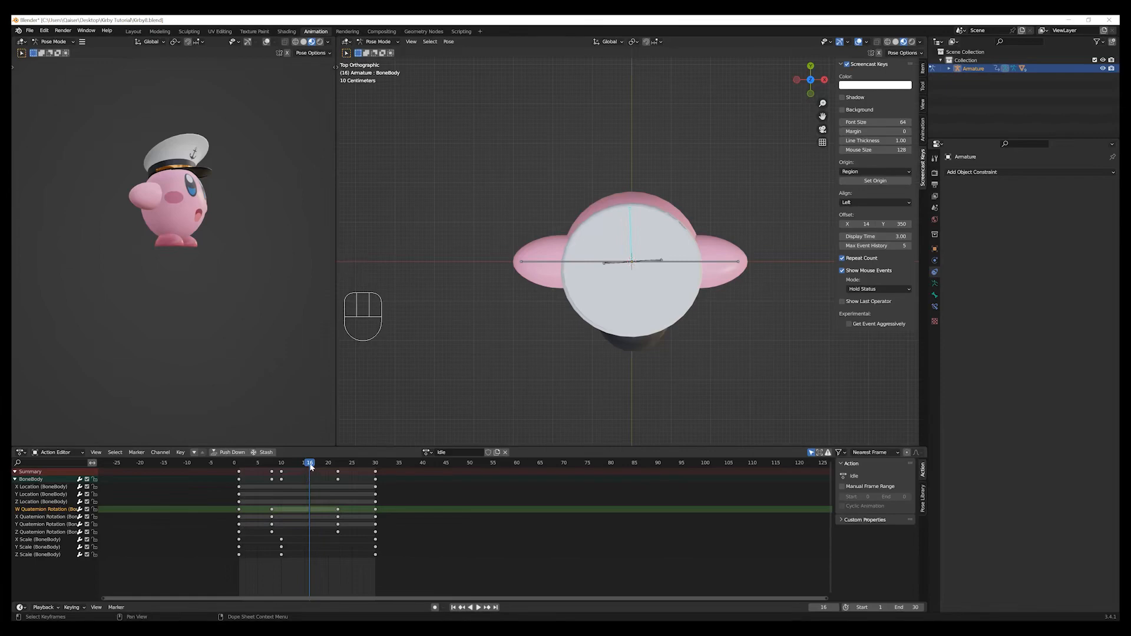
# Scrub to frame 30, collapse the bone's channels, play the Idle loop in a perspective view and return to frame 1.
pyautogui.moveTo(311, 467); pyautogui.dragTo(369, 497)
pyautogui.moveTo(376, 499); pyautogui.dragTo(376, 499)
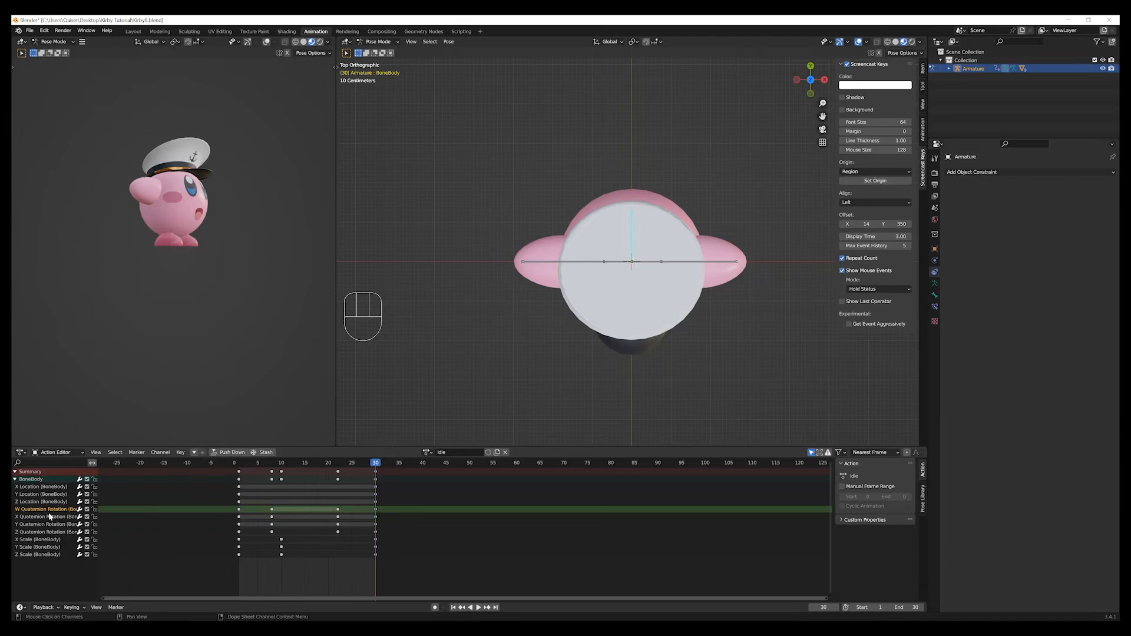
pyautogui.click(15, 480)
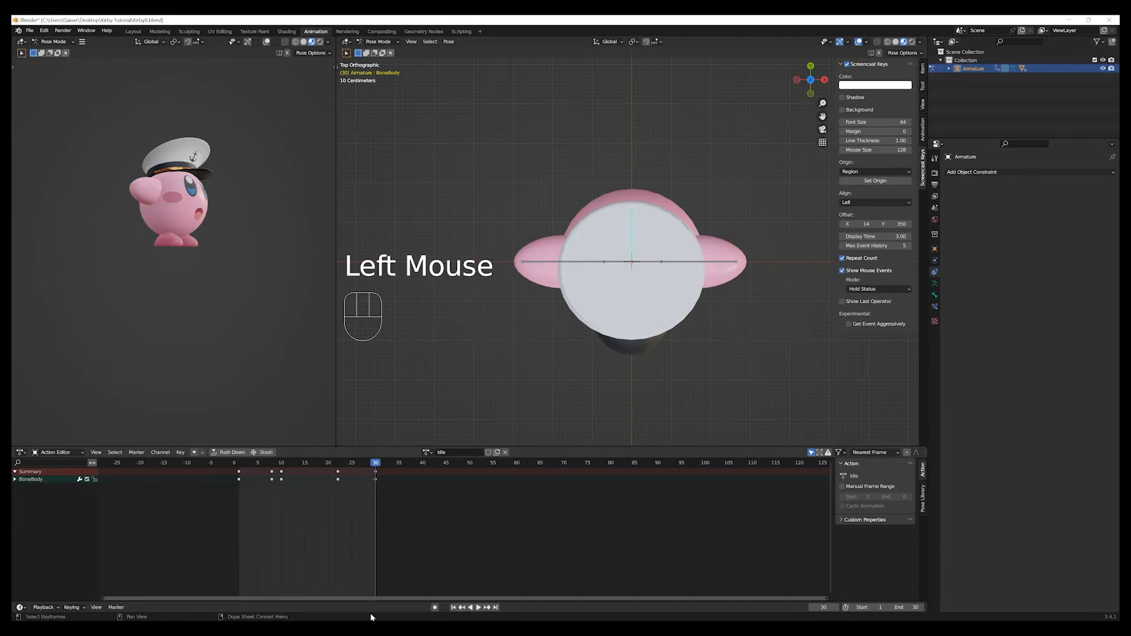
pyautogui.moveTo(559, 417); pyautogui.dragTo(542, 333, button='middle')
pyautogui.scroll(-3, 541, 329)
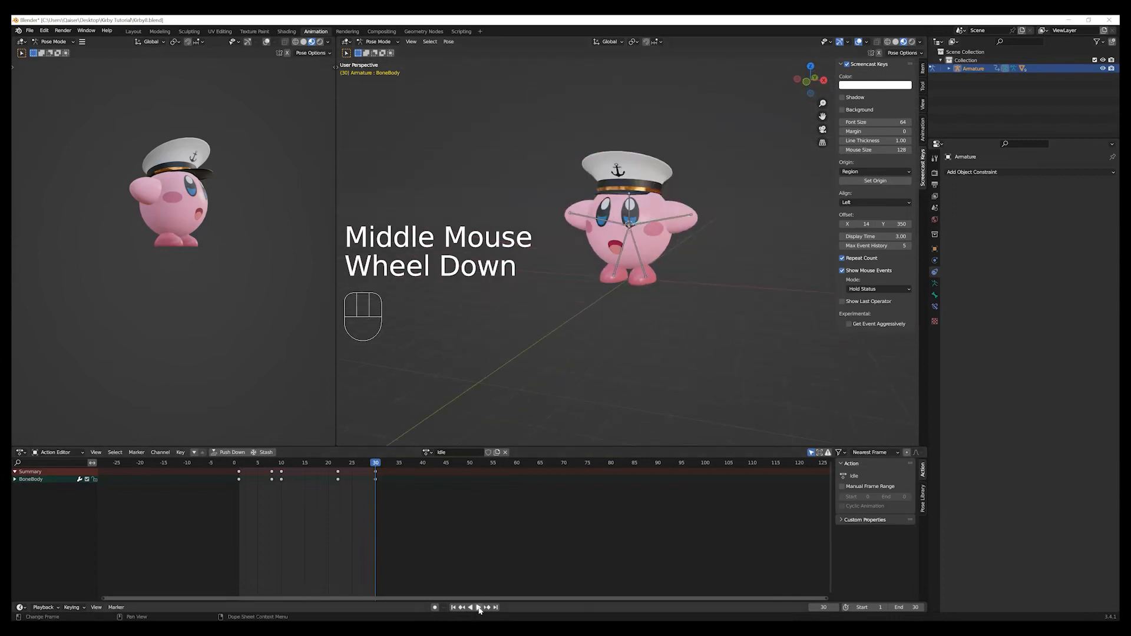
pyautogui.click(453, 607)
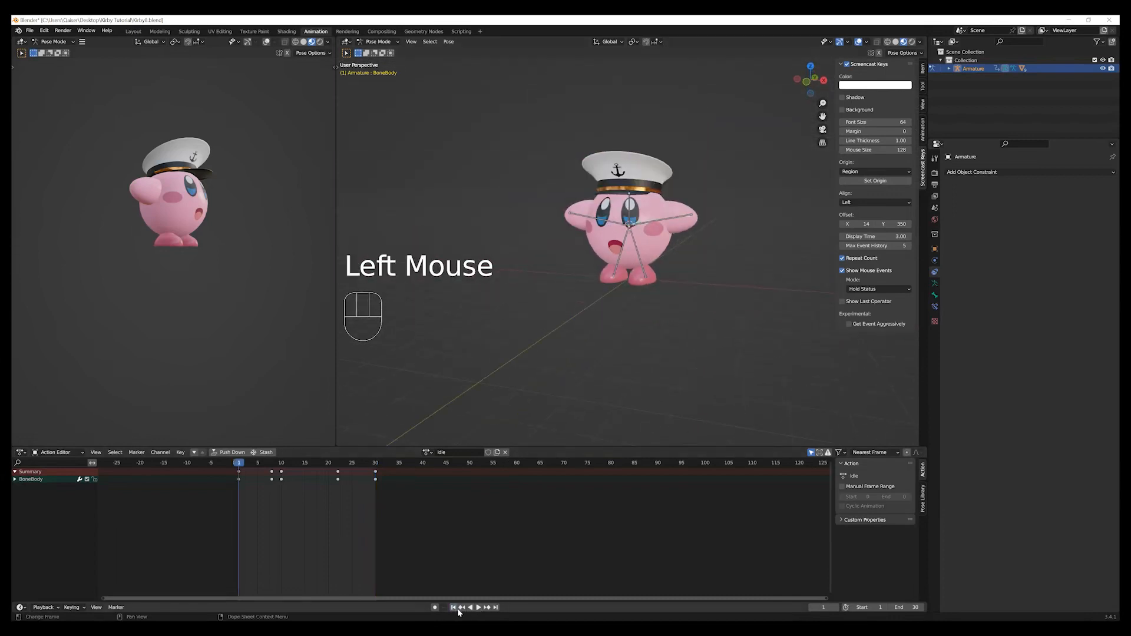
pyautogui.click(477, 607)
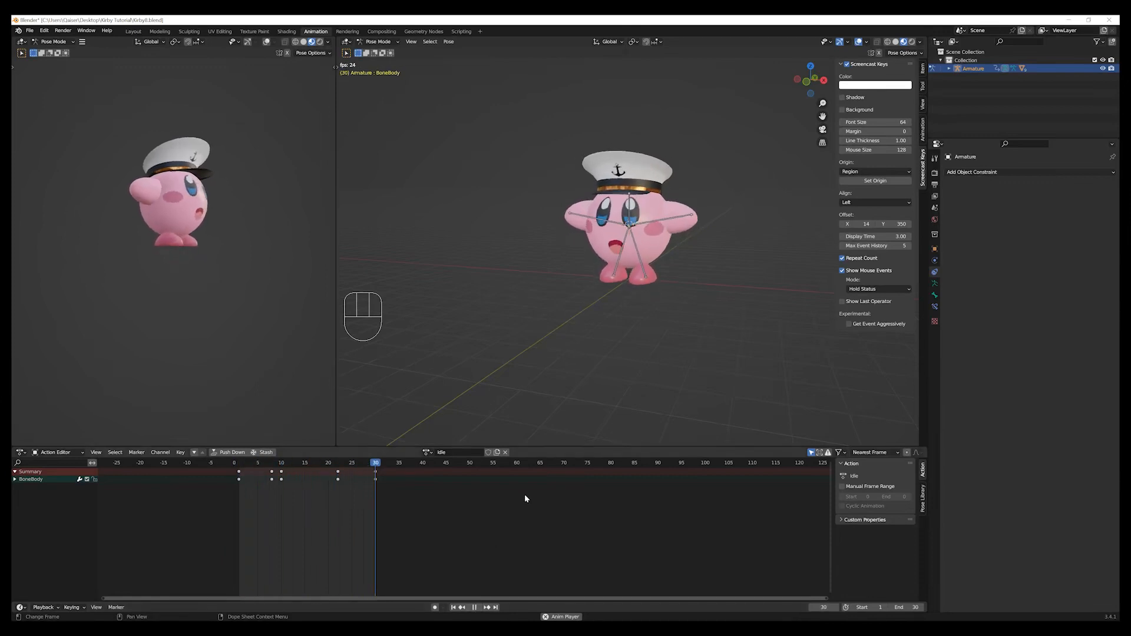
pyautogui.click(473, 608)
pyautogui.click(454, 607)
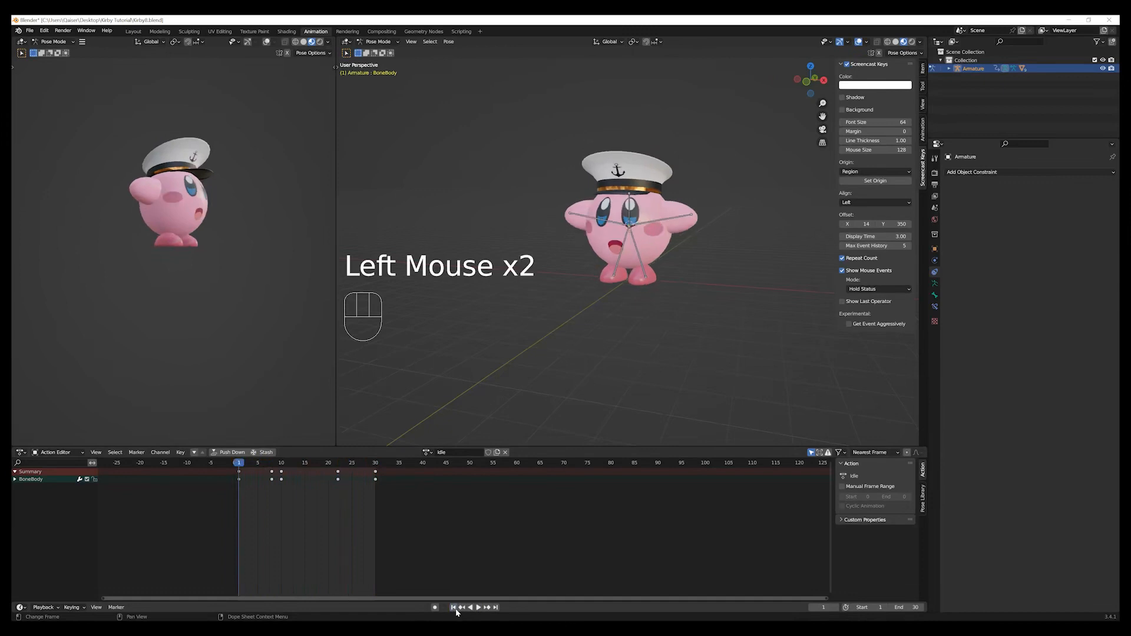
# Set the scene's end frame to 60.
pyautogui.click(912, 609)
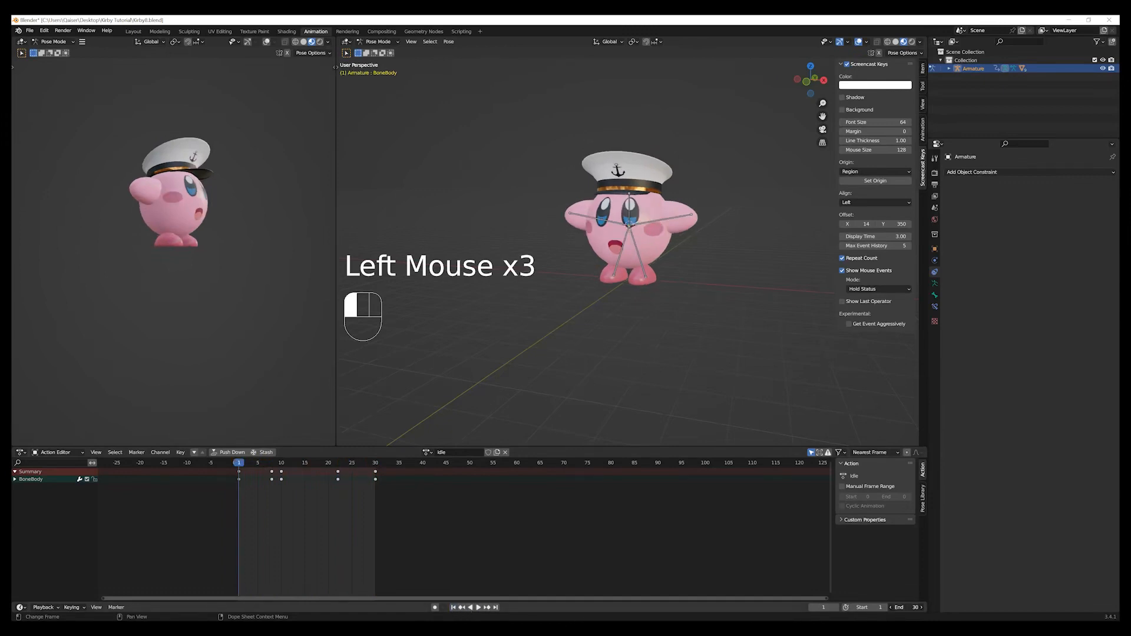
pyautogui.write('60')
pyautogui.press('Return')
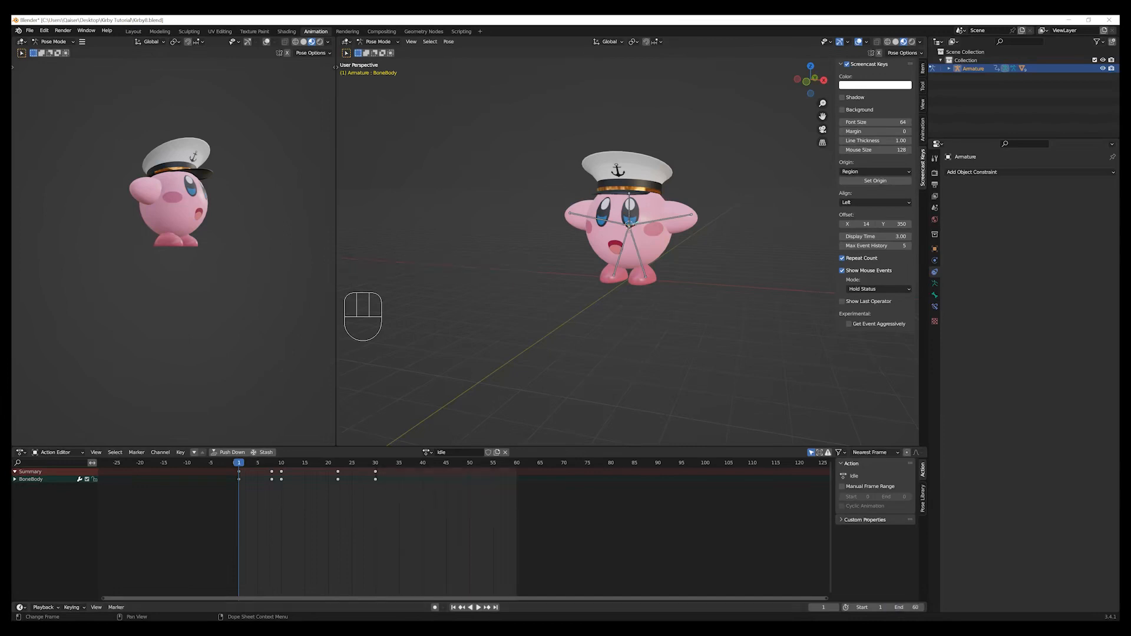
pyautogui.click(432, 544)
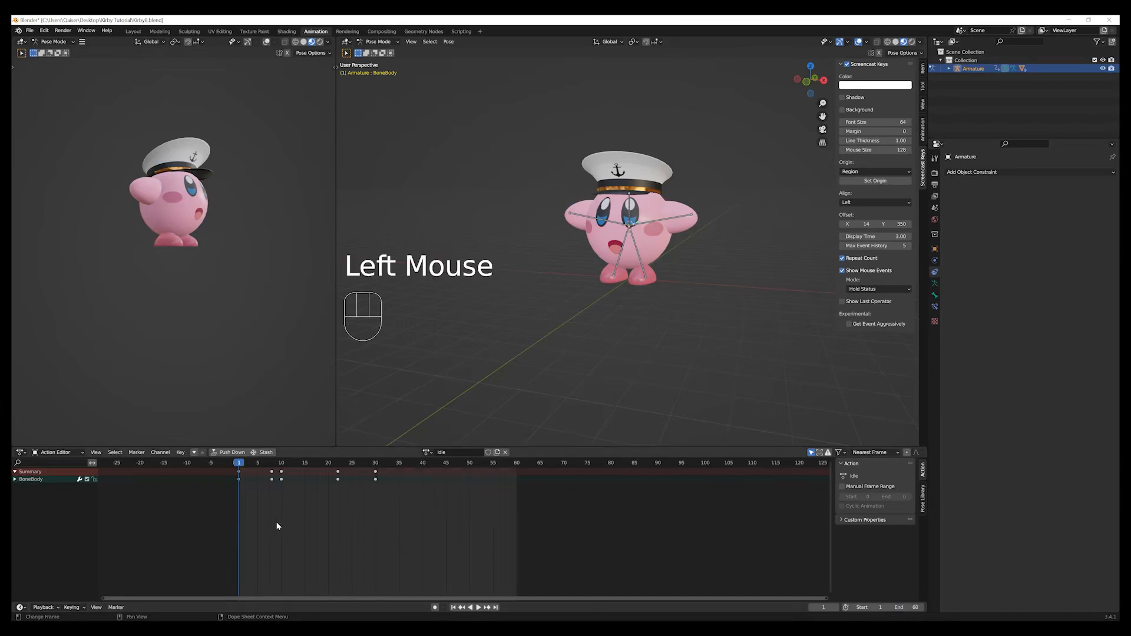
# Scale the keyframes of all bones in the Idle action outward from frame 1 until the last ones land on frame 60.
pyautogui.scroll(1, 242, 475)
pyautogui.scroll(1, 224, 468)
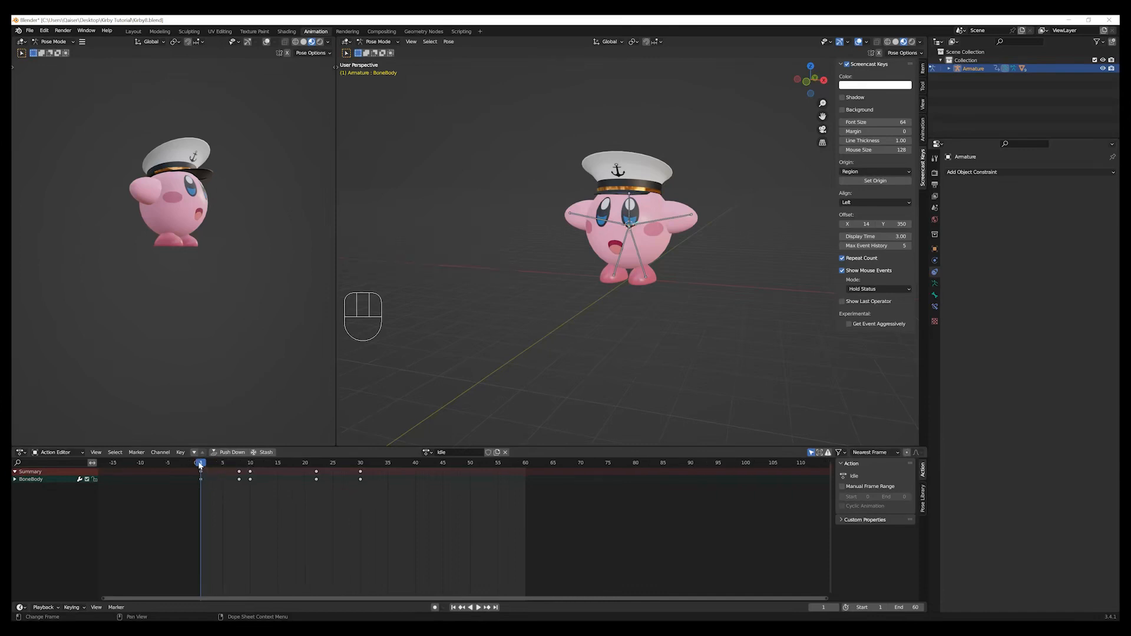
pyautogui.moveTo(201, 463)
pyautogui.mouseDown()
pyautogui.moveTo(219, 464)
pyautogui.moveTo(203, 466)
pyautogui.mouseUp()
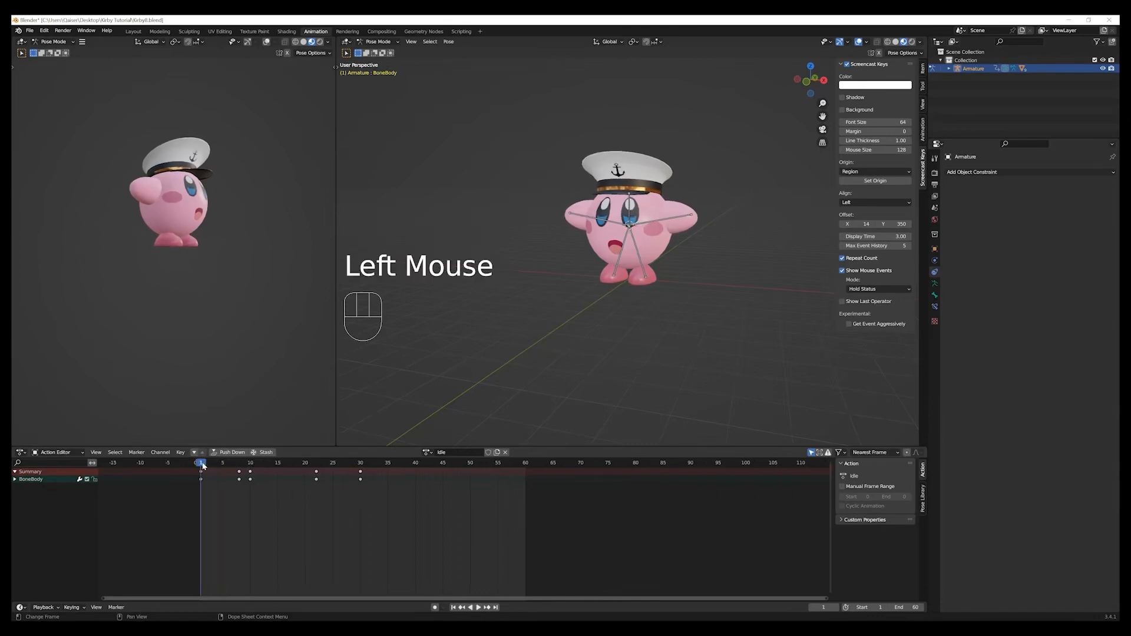
pyautogui.moveTo(391, 495); pyautogui.dragTo(262, 508)
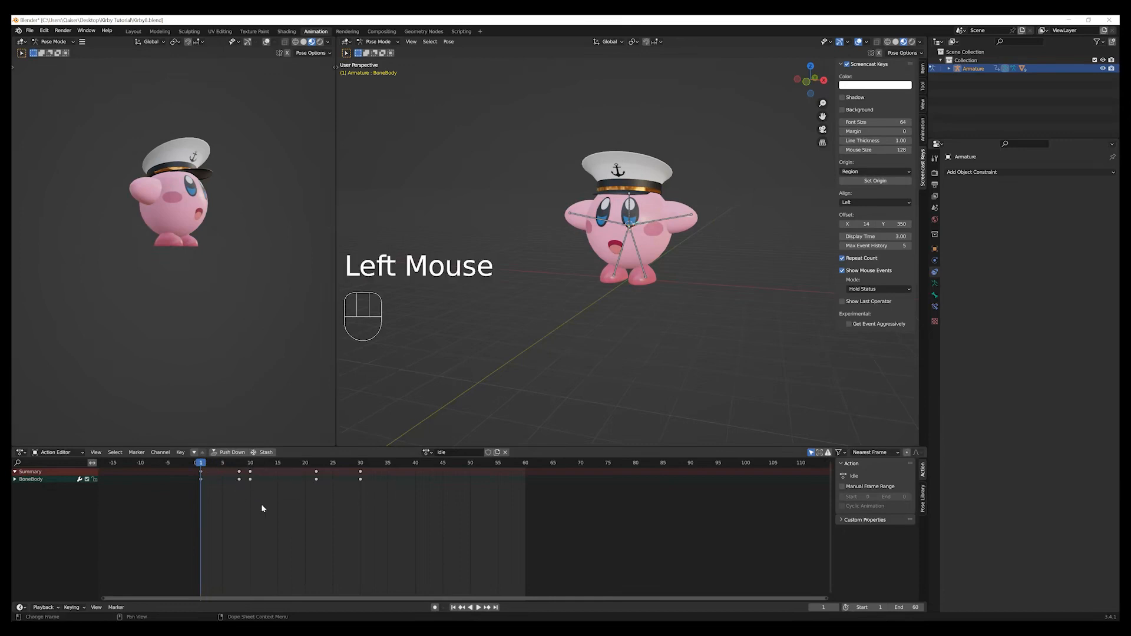
pyautogui.click(630, 210)
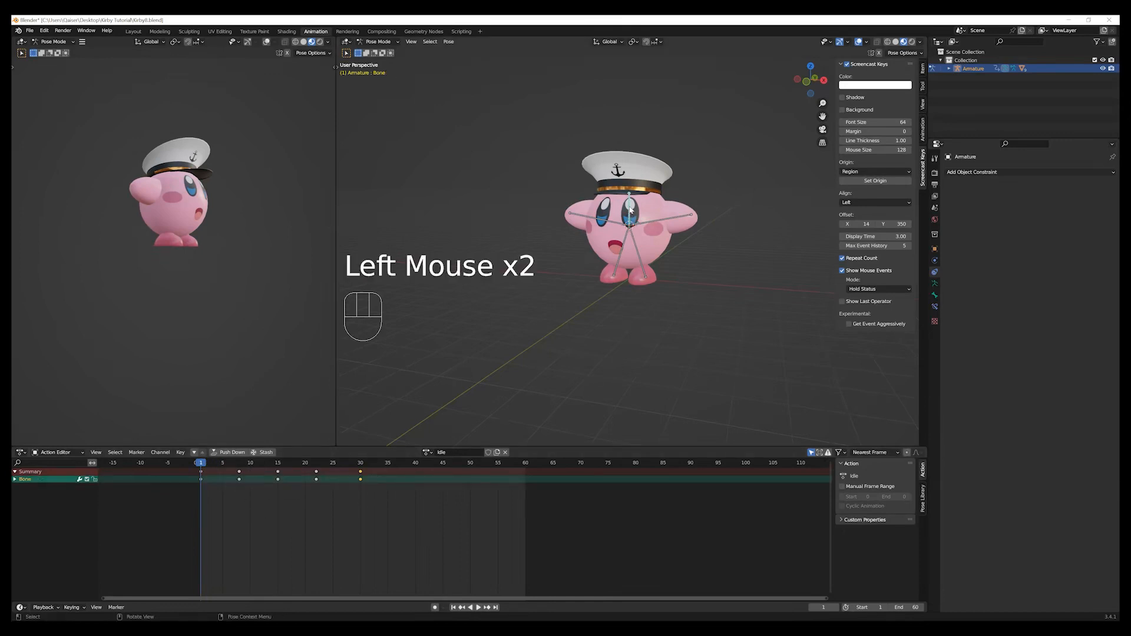
pyautogui.press('a')
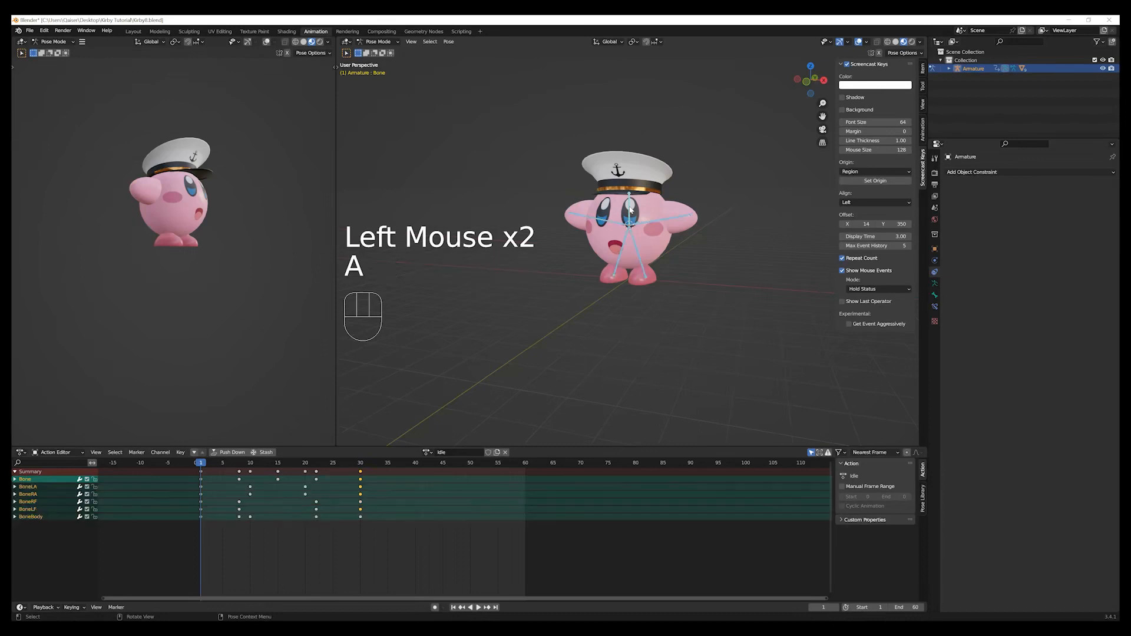
pyautogui.click(359, 543)
pyautogui.moveTo(397, 544); pyautogui.dragTo(217, 465)
pyautogui.moveTo(387, 531); pyautogui.dragTo(175, 465)
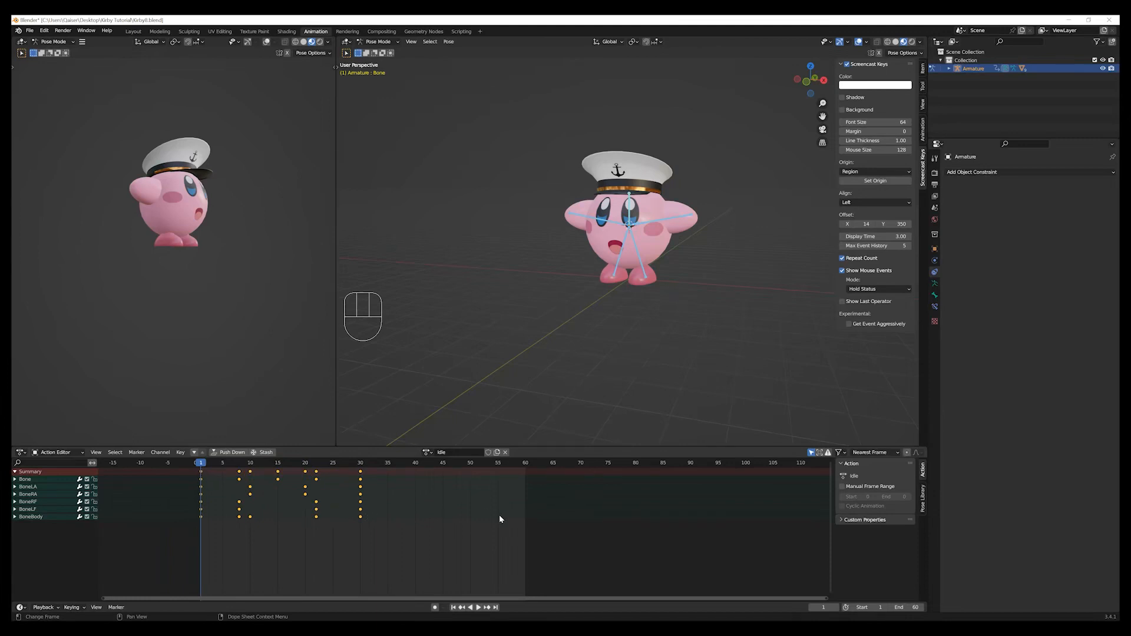
pyautogui.press('s')
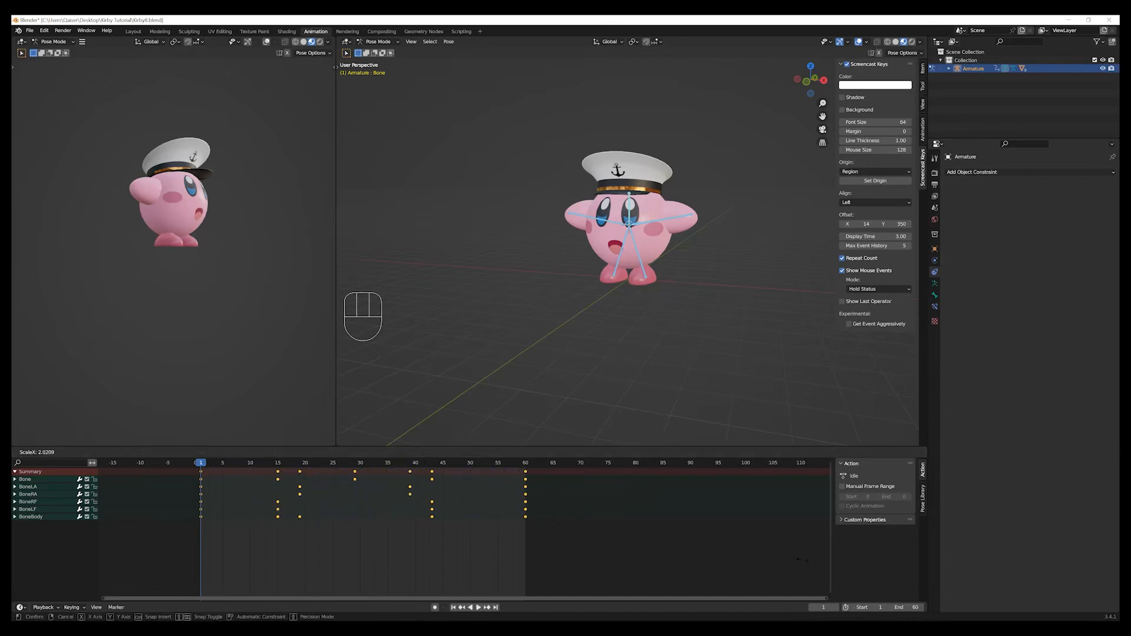
pyautogui.click(802, 559)
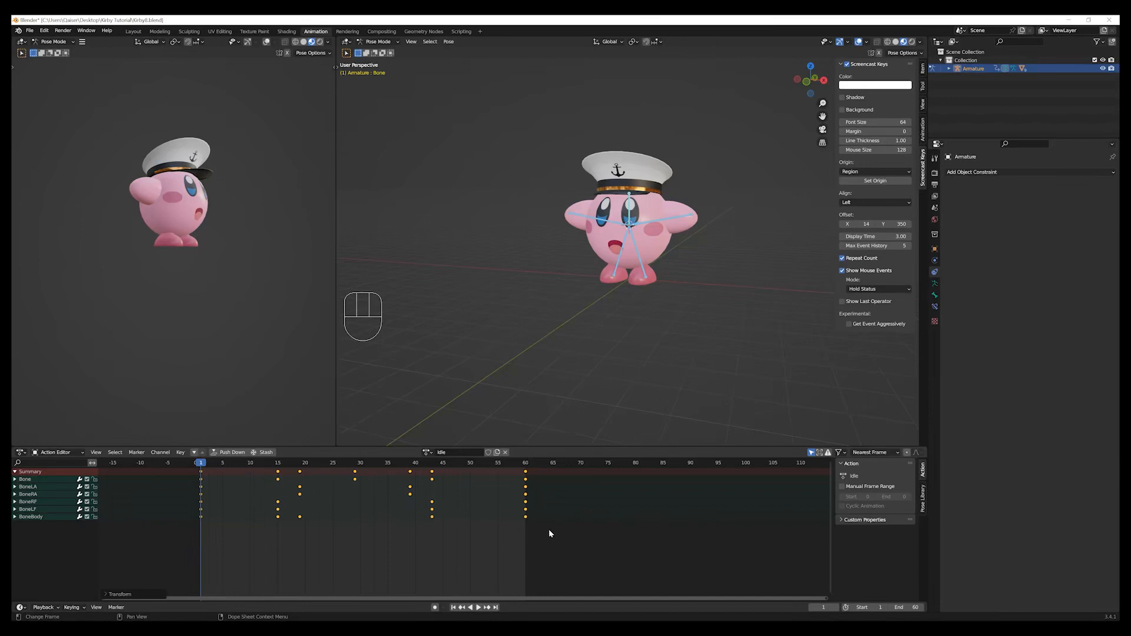
# Deselect the bones, play the stretched Idle loop to check its timing and return to frame 1.
pyautogui.click(550, 396)
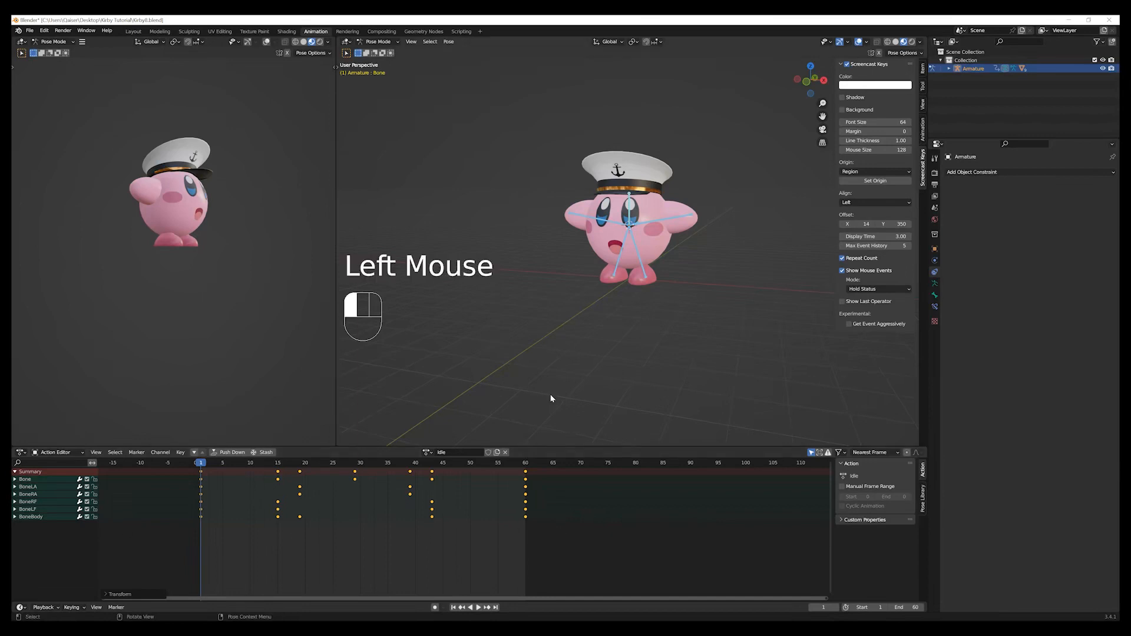
pyautogui.click(480, 607)
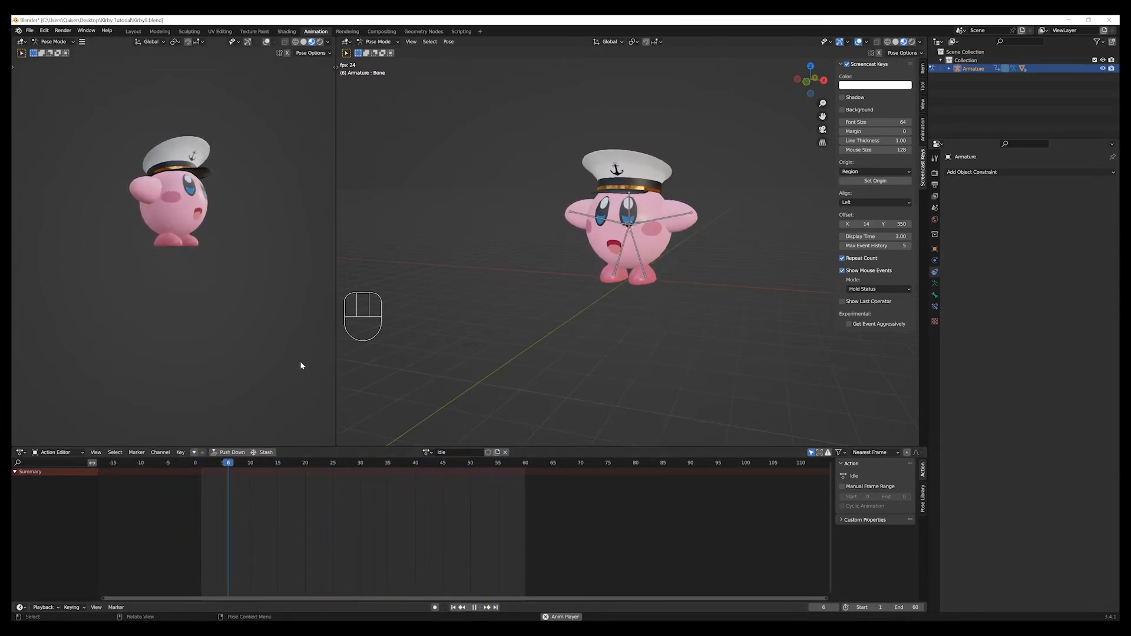
pyautogui.click(475, 609)
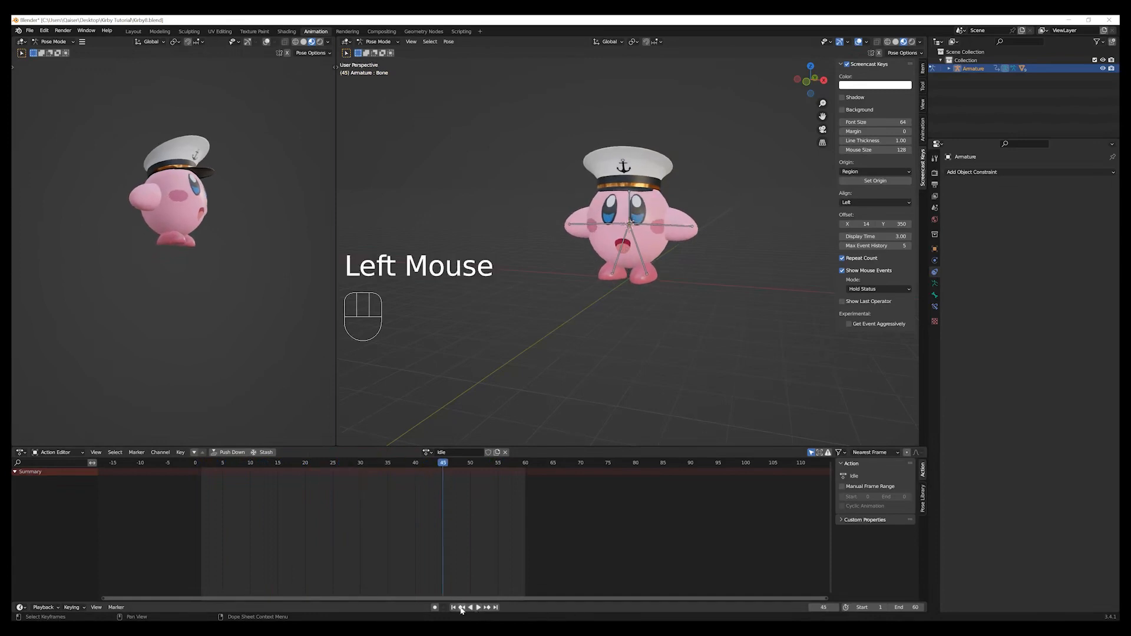
pyautogui.click(453, 607)
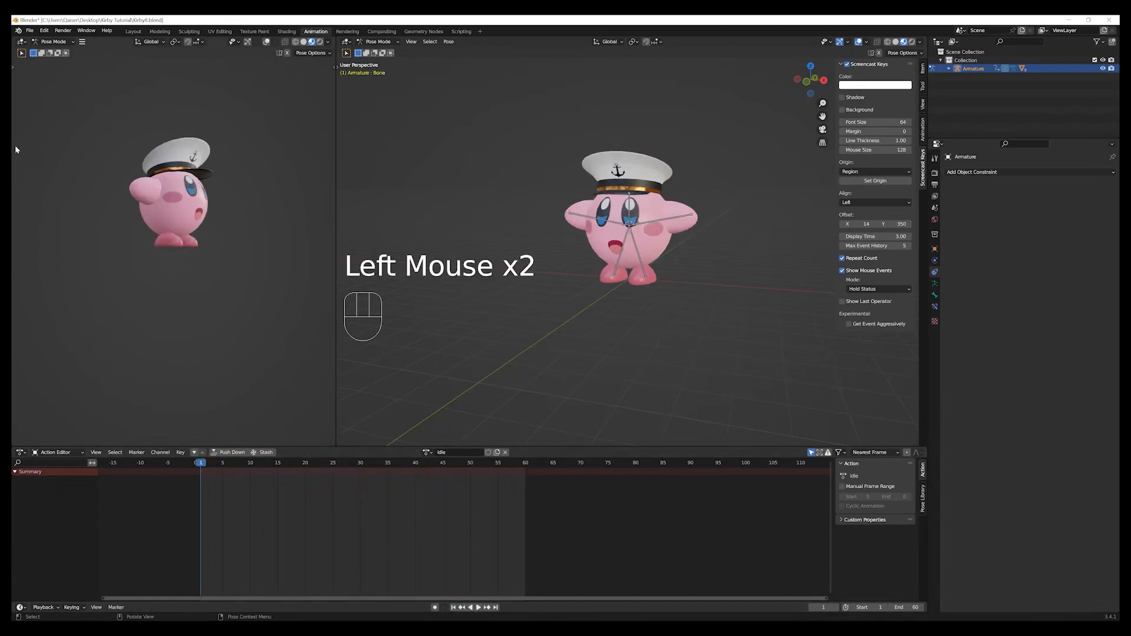
# Save the project as a new incremental file named Kirby9.blend.
pyautogui.click(30, 30)
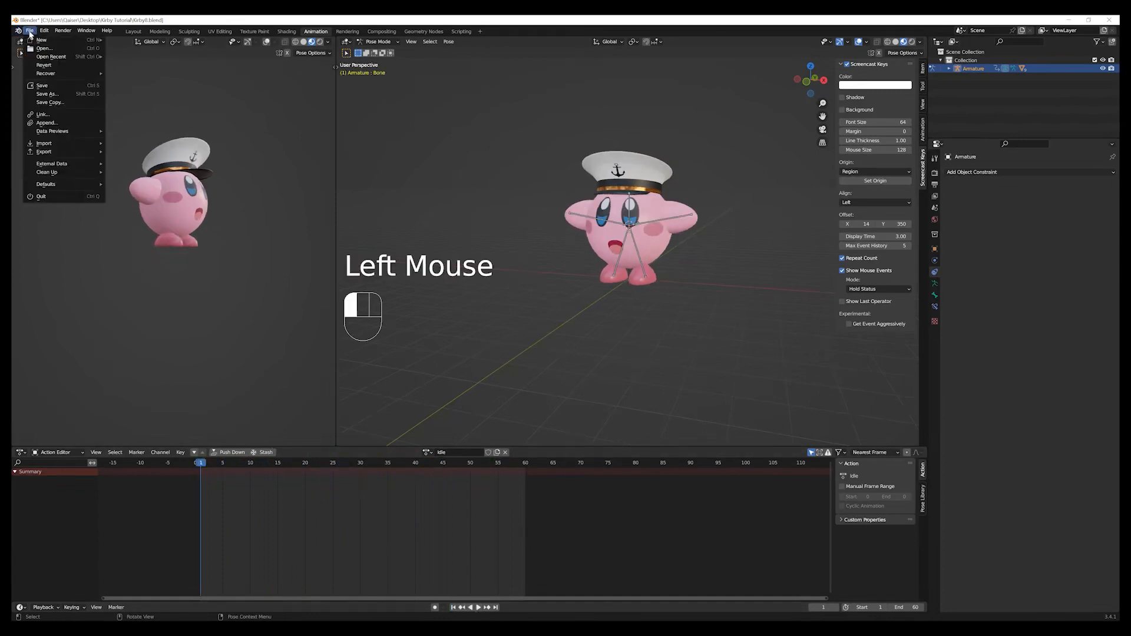
pyautogui.click(52, 95)
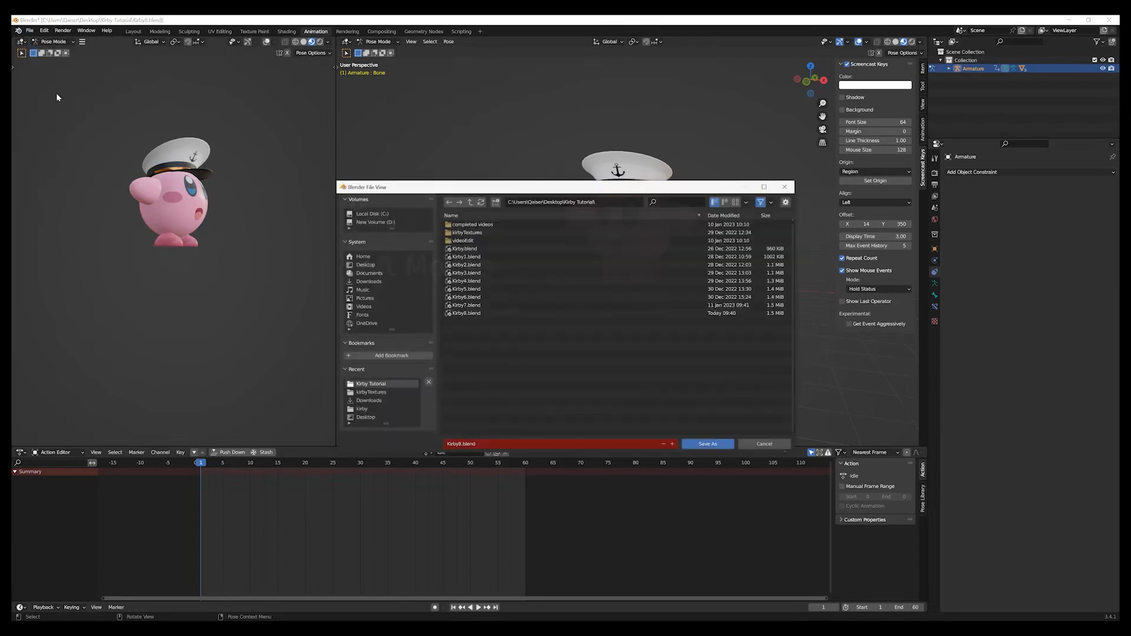
pyautogui.click(672, 445)
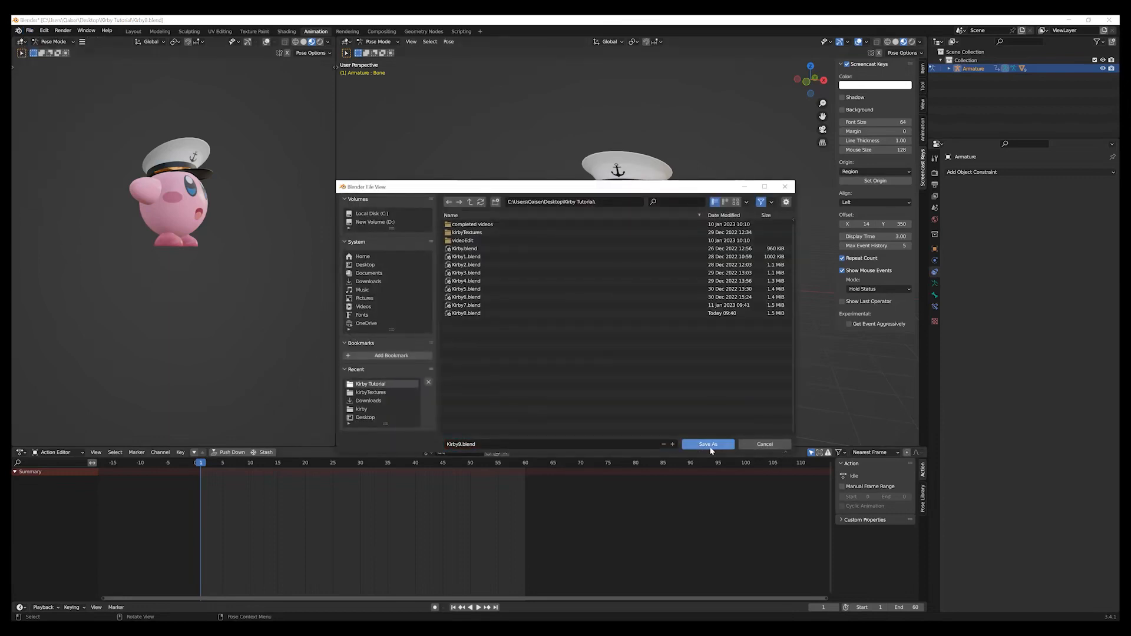
pyautogui.click(709, 444)
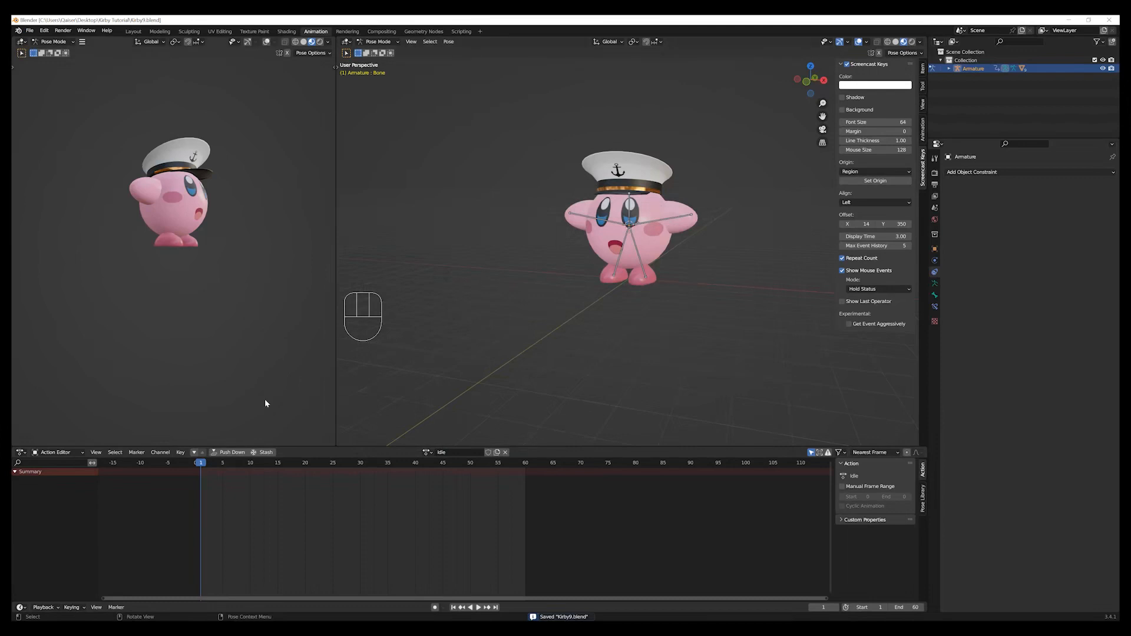
# Push the Idle action down to an NLA track, play it in the Nonlinear Animation editor and return to frame 1.
pyautogui.click(230, 452)
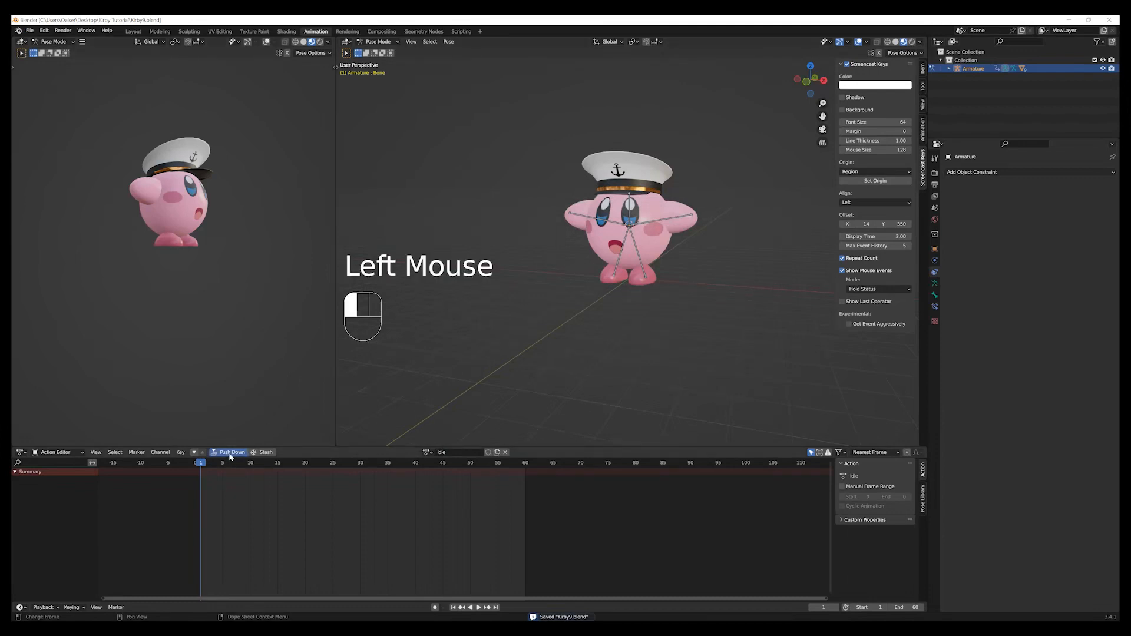
pyautogui.click(20, 453)
pyautogui.click(117, 512)
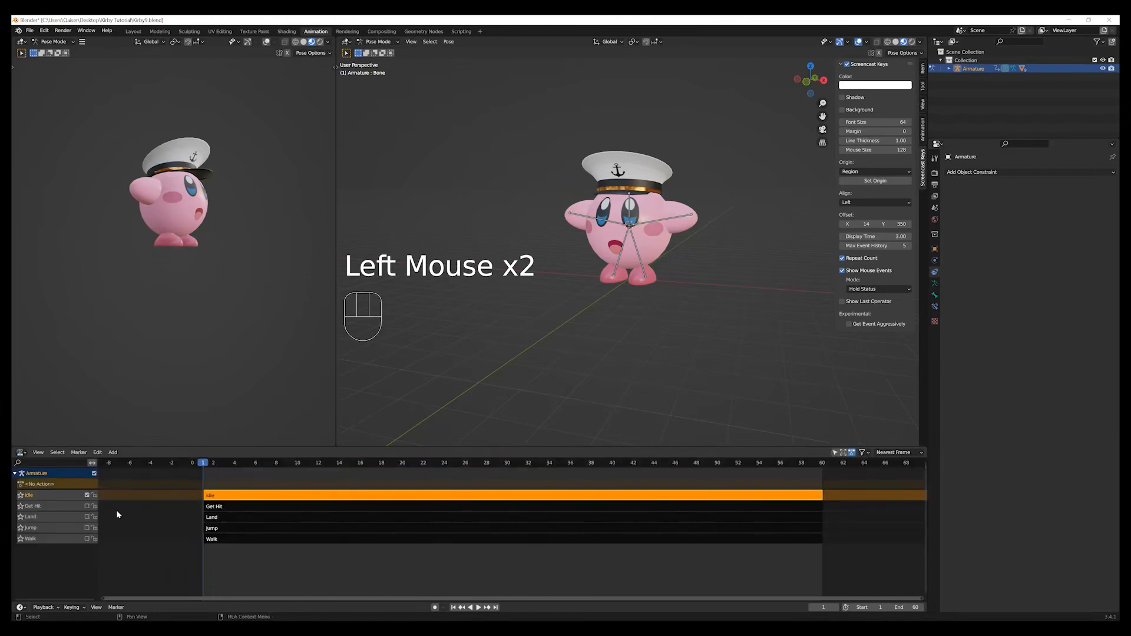
pyautogui.click(477, 608)
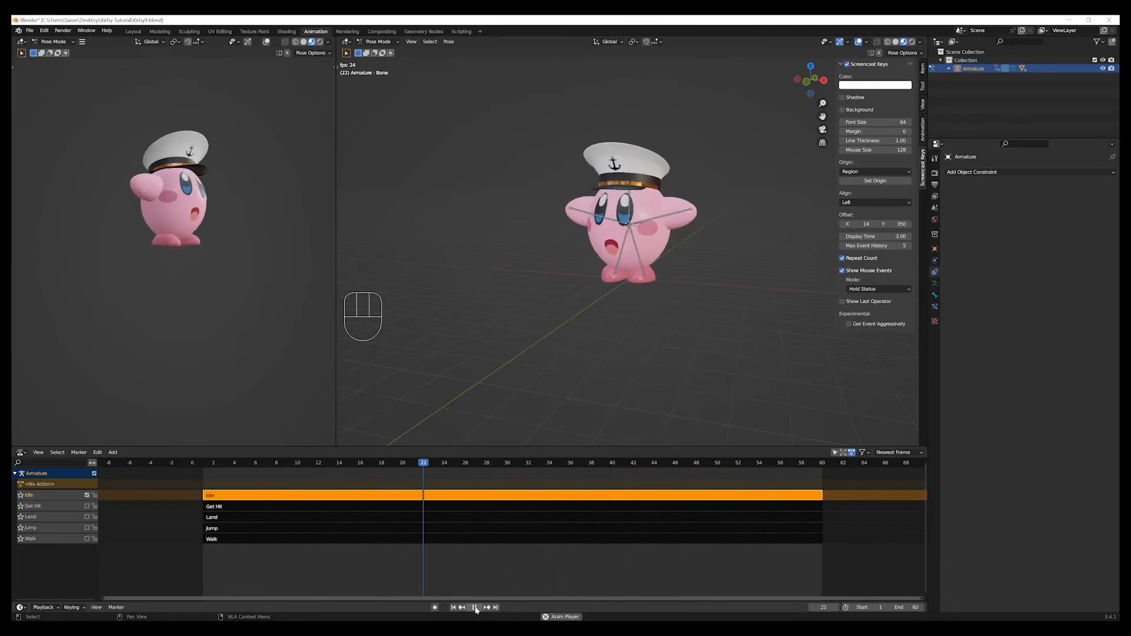
pyautogui.click(477, 607)
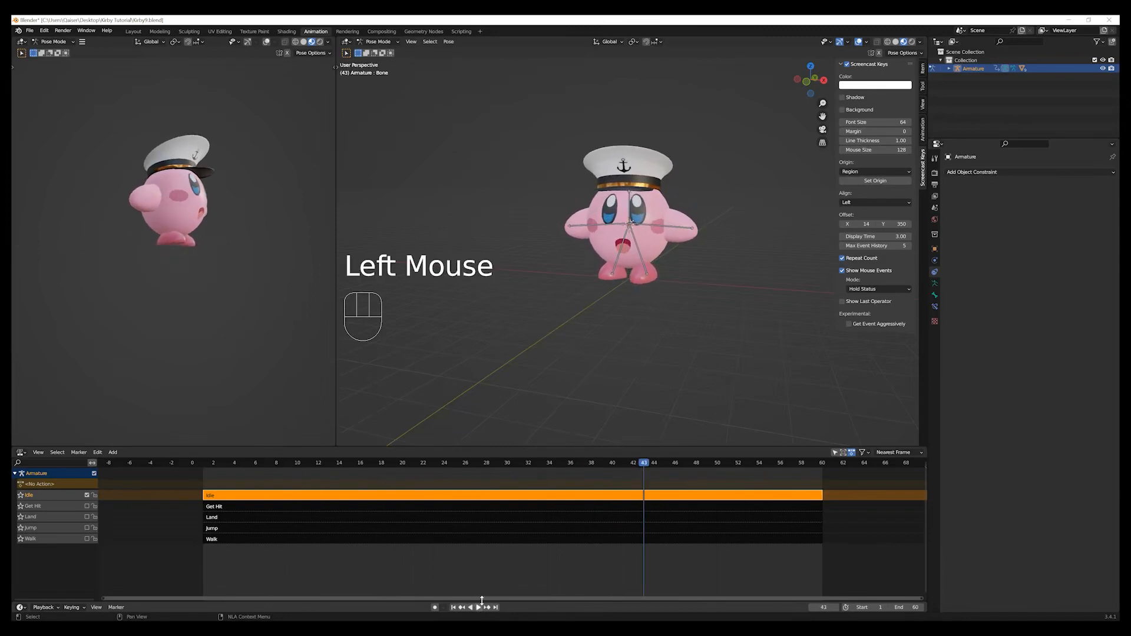
pyautogui.click(454, 607)
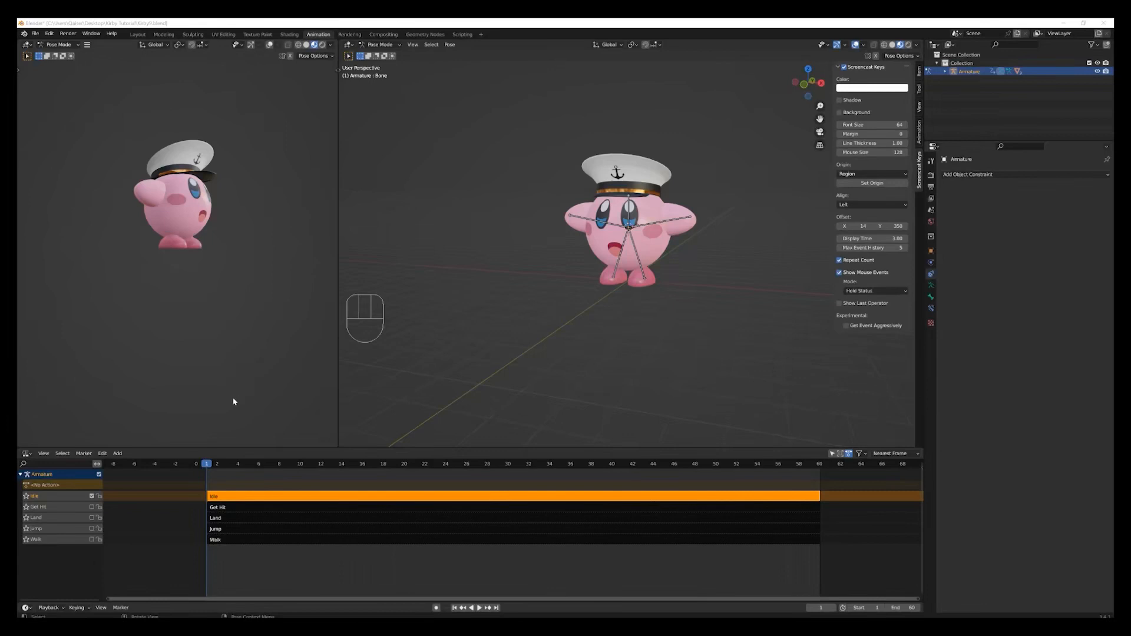
# Return to the Dope Sheet's Action Editor and create a new action named Blow.
pyautogui.click(26, 454)
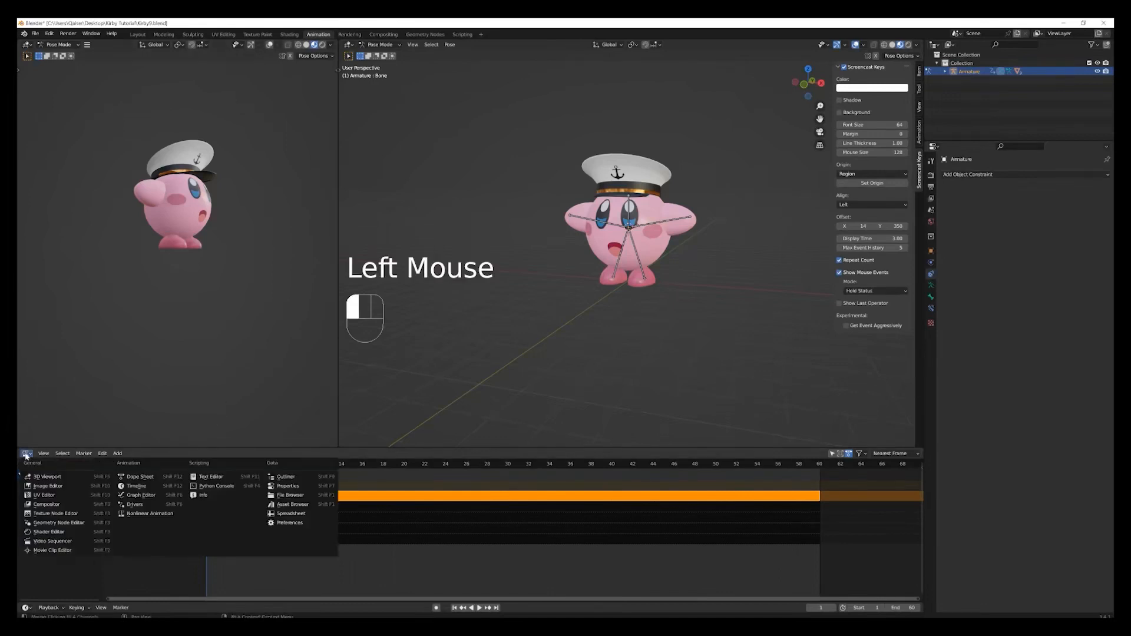
pyautogui.click(140, 476)
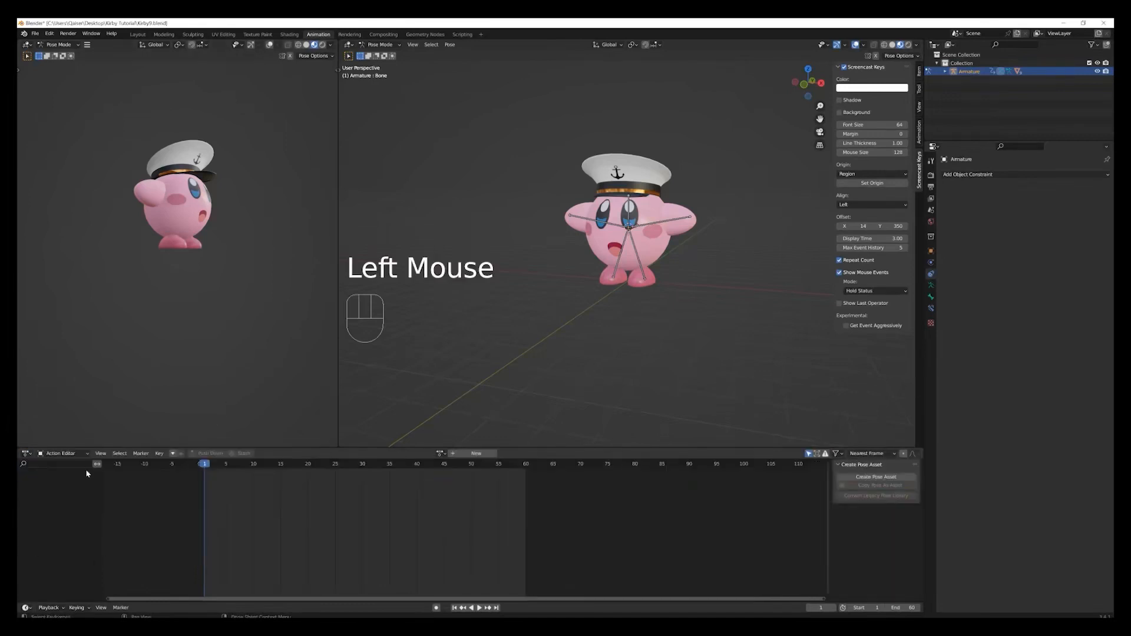
pyautogui.click(489, 457)
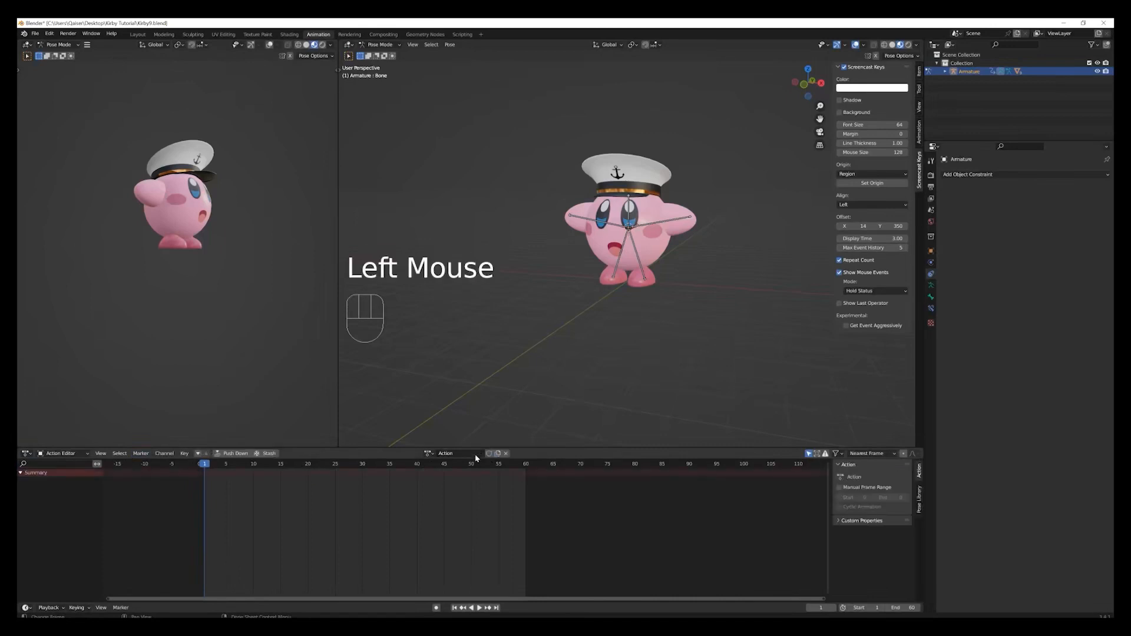
pyautogui.doubleClick(476, 455)
pyautogui.write('B')
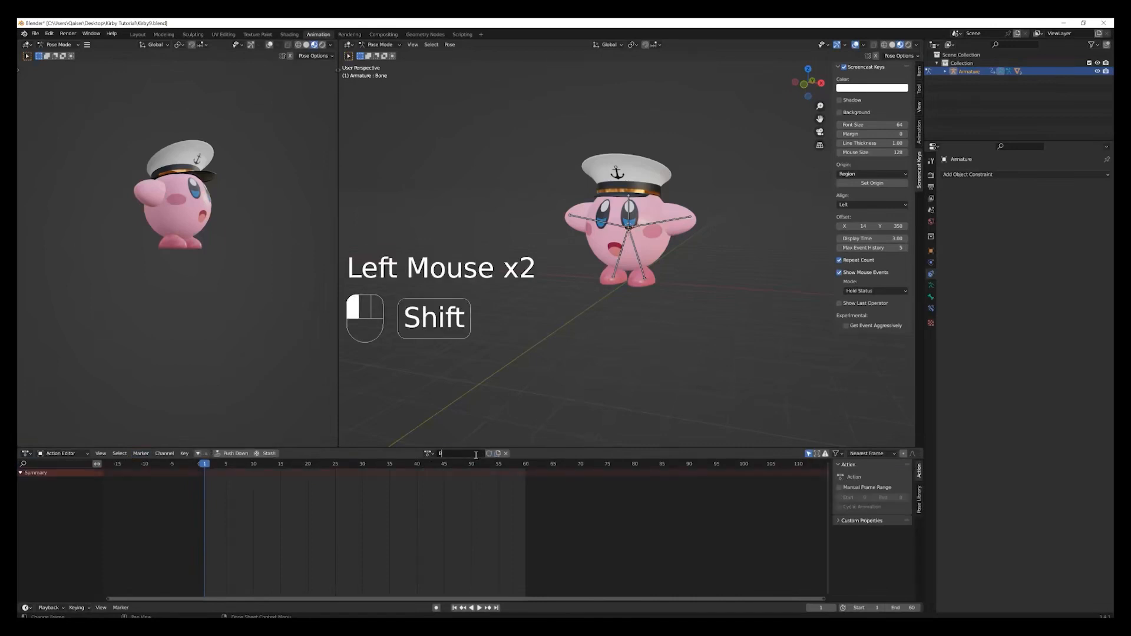
pyautogui.write('low')
pyautogui.press('Return')
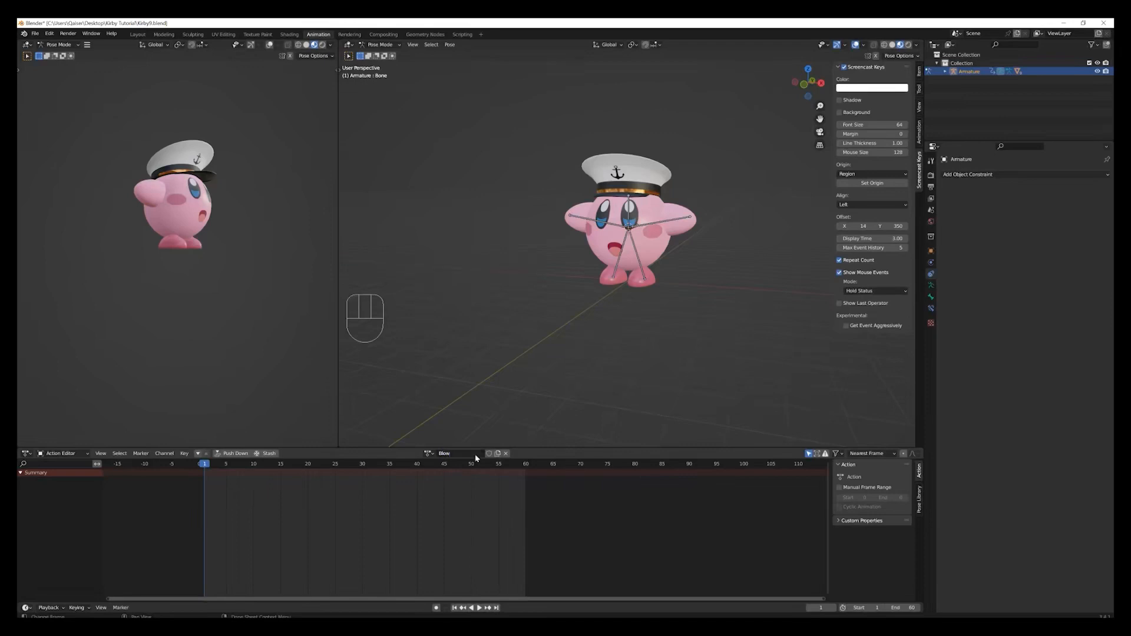
# Switch from Pose Mode to Object Mode and select Kirby's Body mesh in a side-on view.
pyautogui.moveTo(773, 355); pyautogui.dragTo(712, 349, button='middle')
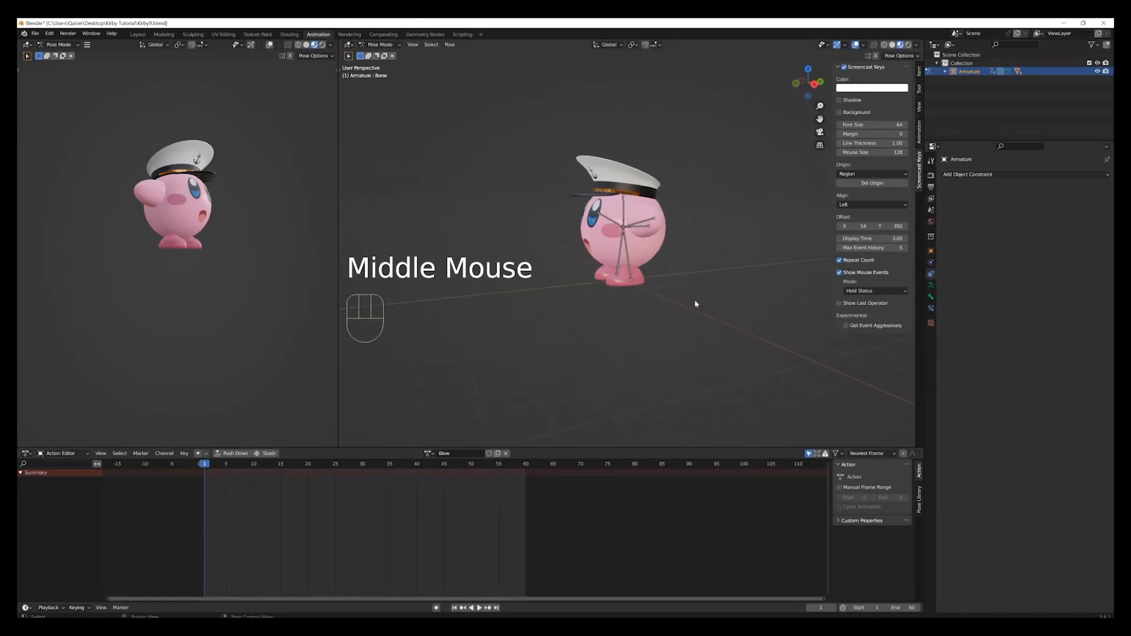
pyautogui.moveTo(703, 291); pyautogui.dragTo(677, 286, button='middle')
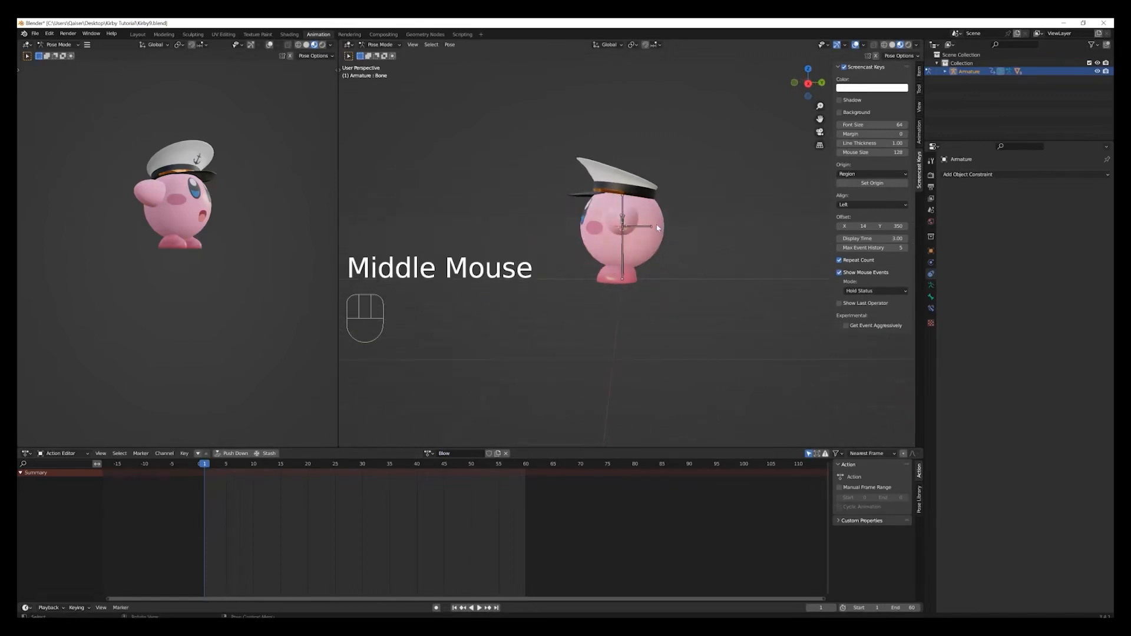
pyautogui.click(658, 228)
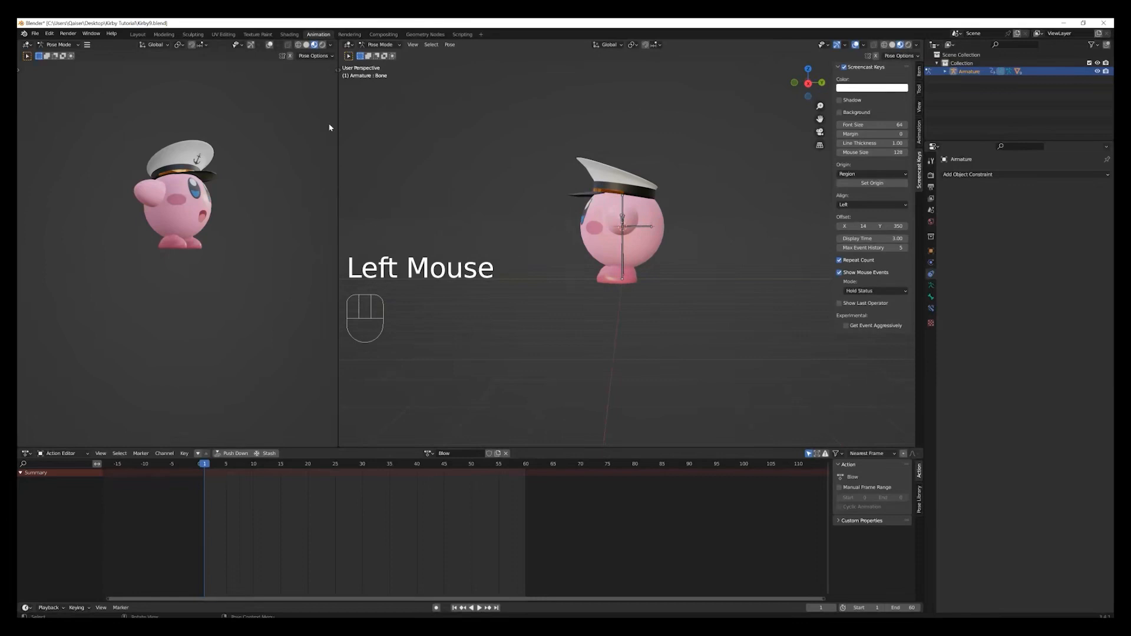
pyautogui.click(382, 45)
pyautogui.click(377, 52)
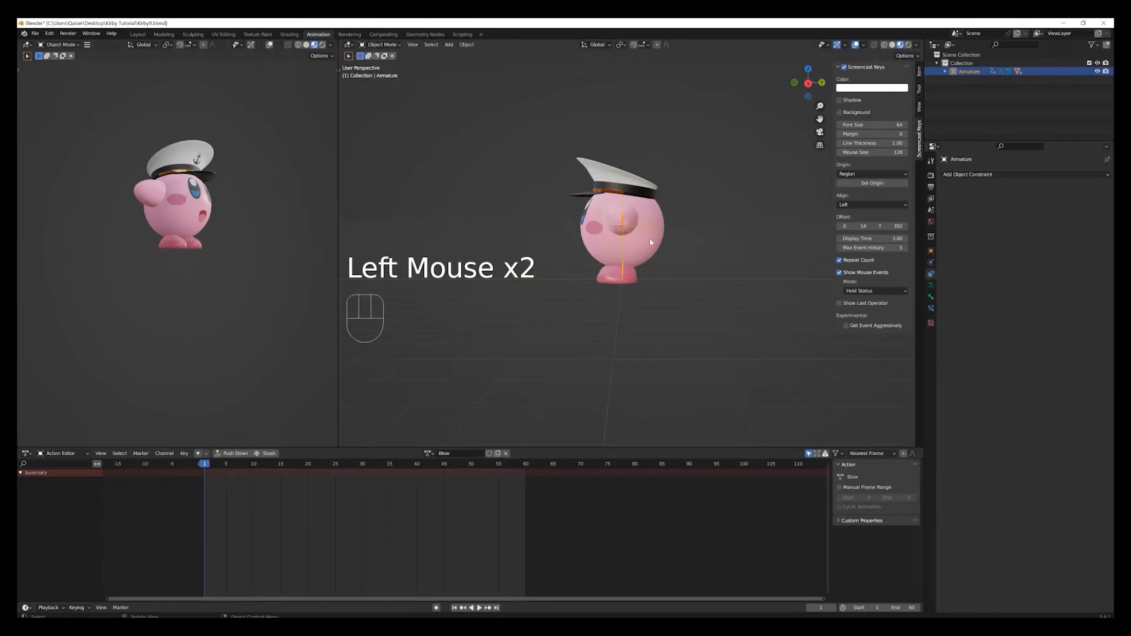
pyautogui.click(655, 249)
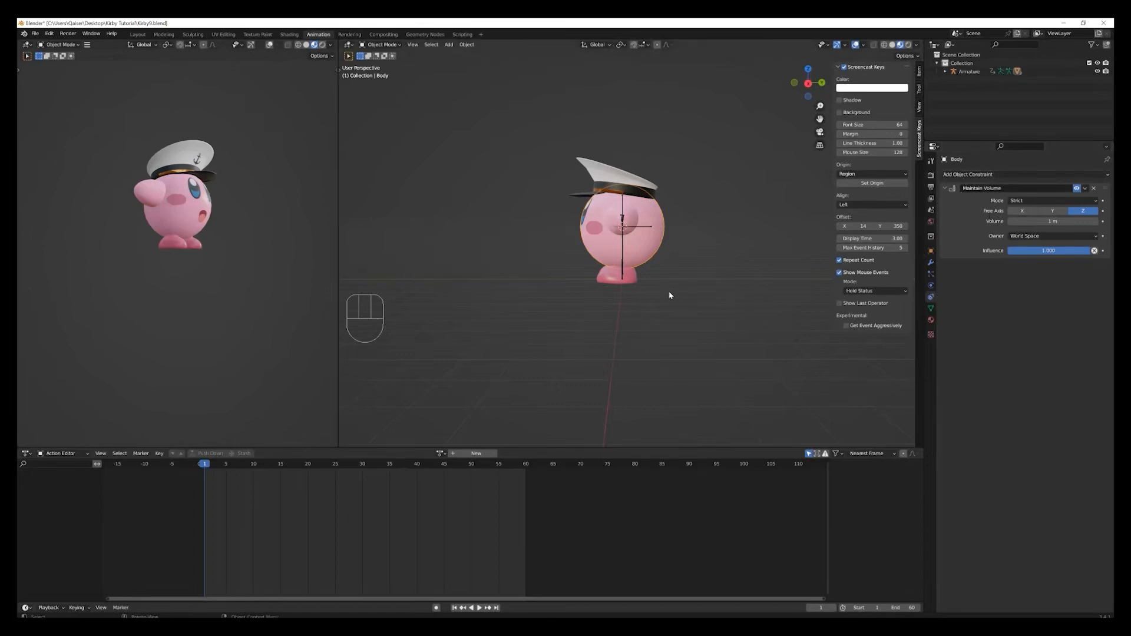
# Try scaling up the Body mesh with its Maintain Volume constraint at full influence, and cancel the scale.
pyautogui.moveTo(671, 300); pyautogui.dragTo(676, 305, button='middle')
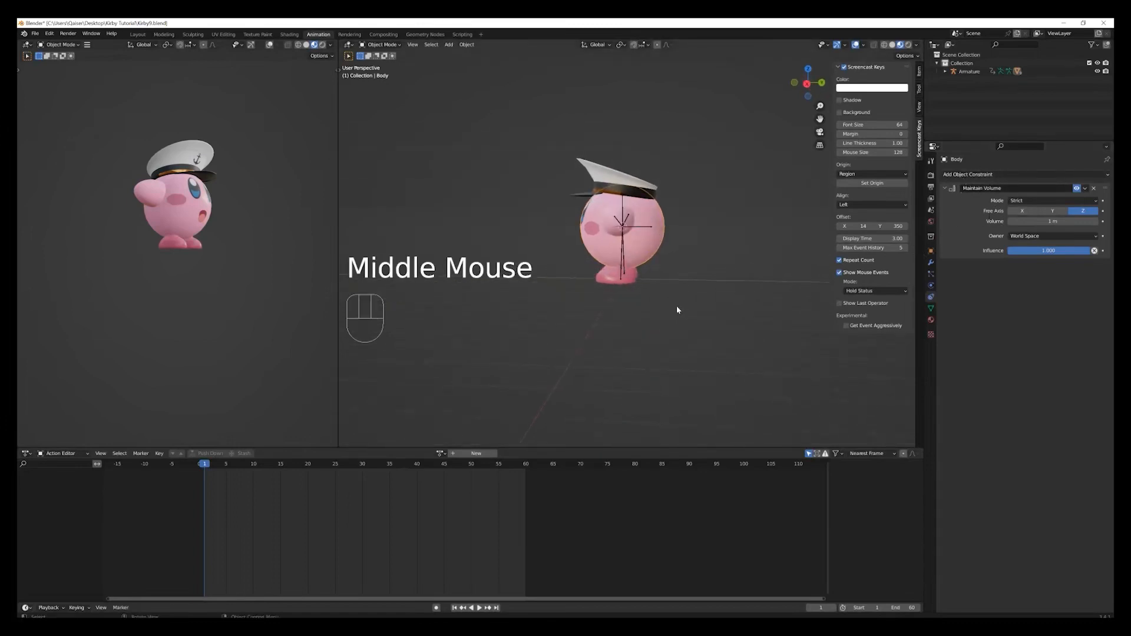
pyautogui.press('s')
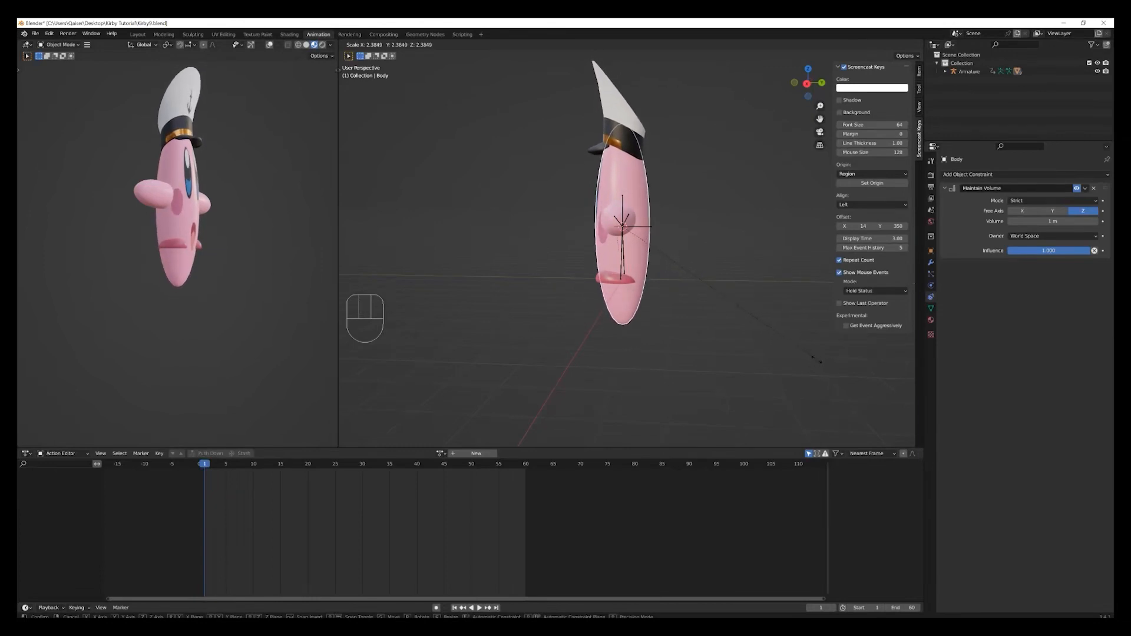
pyautogui.rightClick(818, 361)
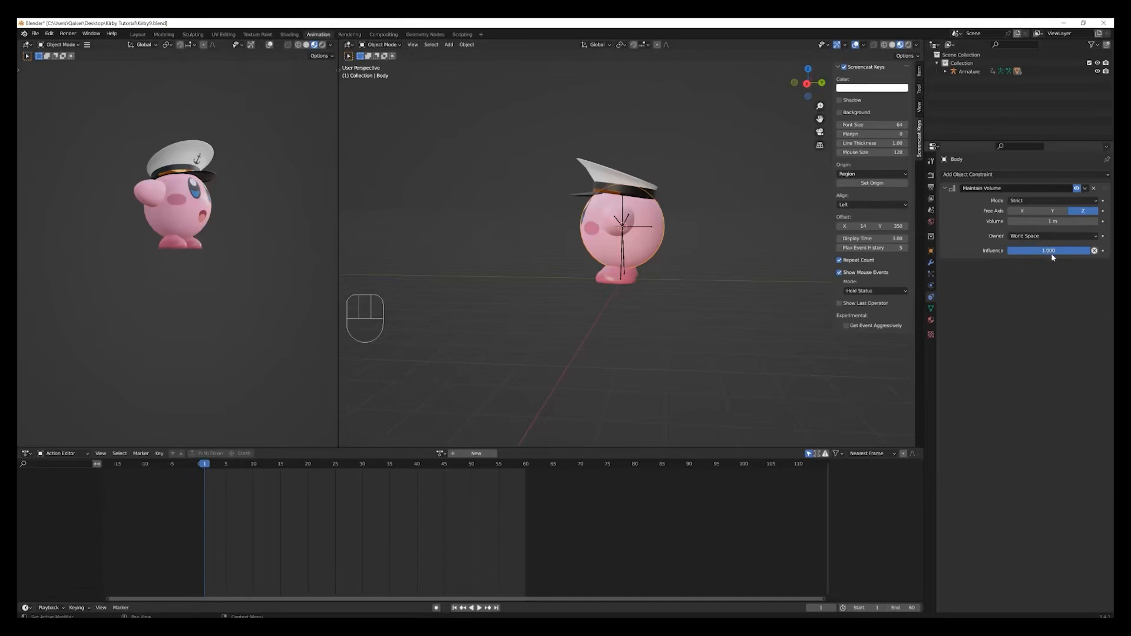
# Set the Body's Maintain Volume influence to 0 and test uniform scaling of the mesh, cancelling the scale.
pyautogui.moveTo(1061, 253); pyautogui.dragTo(975, 254)
pyautogui.press('s')
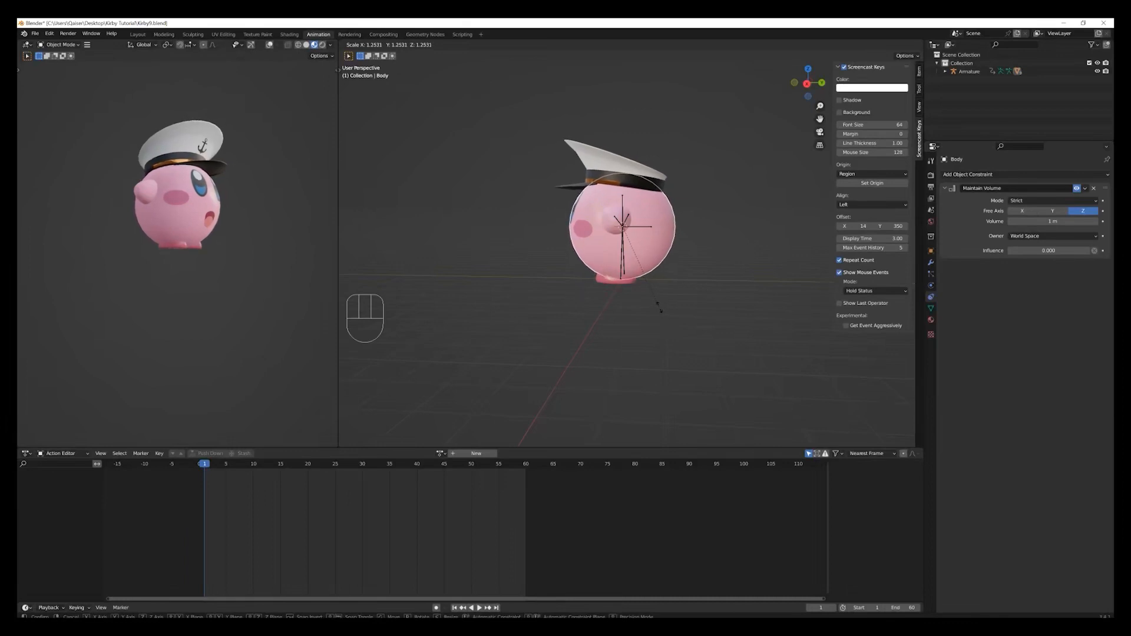
pyautogui.rightClick(658, 306)
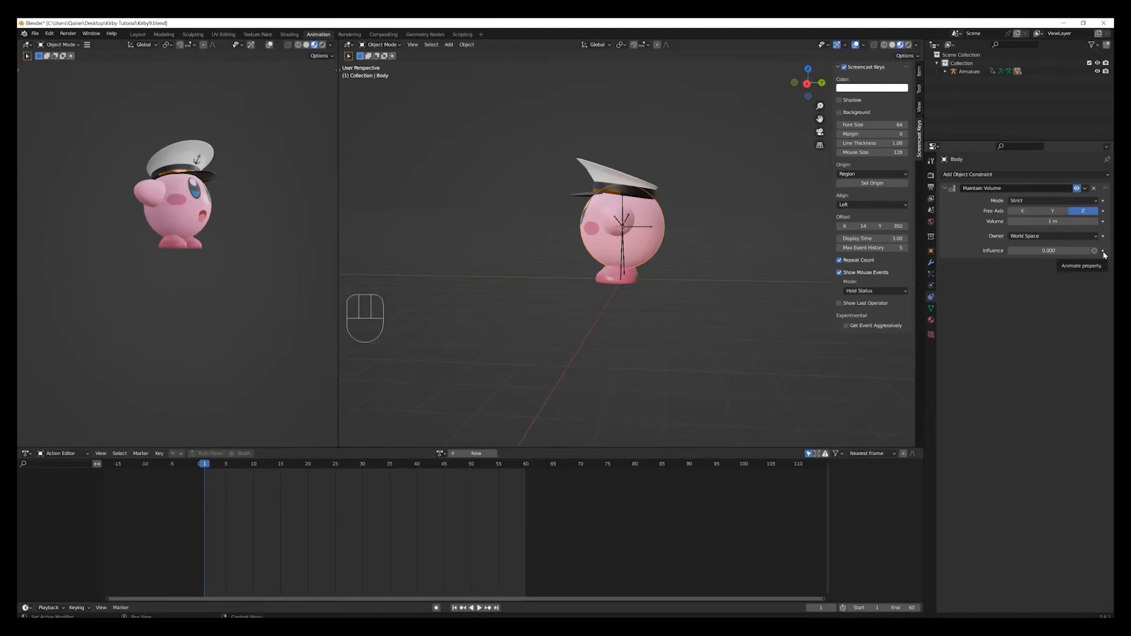
# Restore the Body's Maintain Volume influence to 1 and assign the existing Blow action to the Body.
pyautogui.moveTo(1014, 250); pyautogui.dragTo(1090, 251)
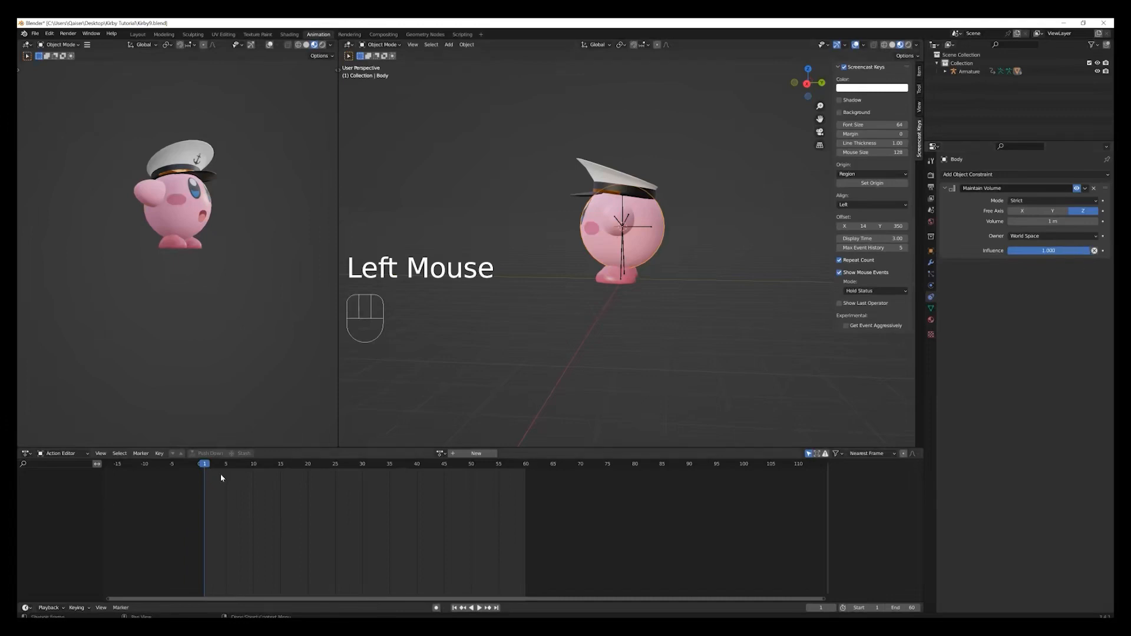
pyautogui.click(485, 454)
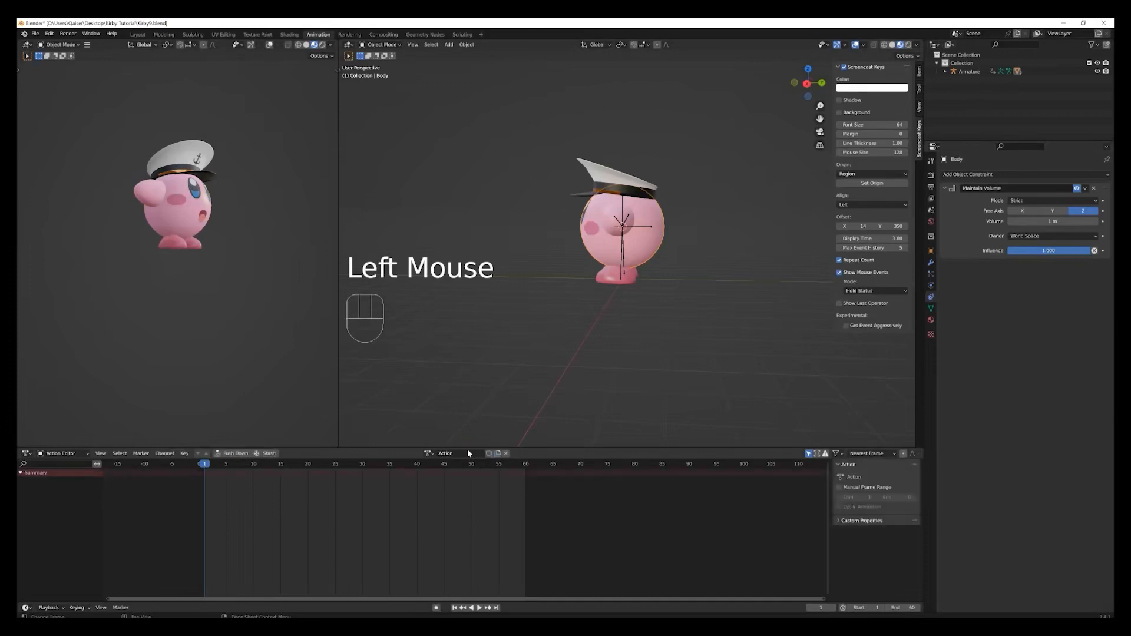
pyautogui.click(430, 454)
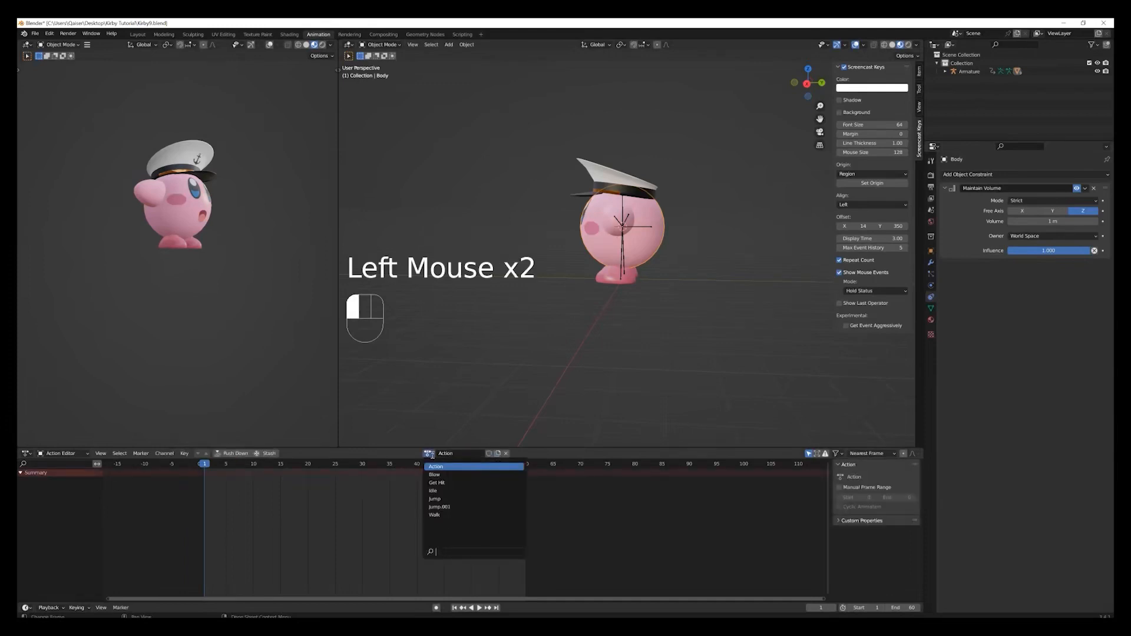
pyautogui.click(439, 475)
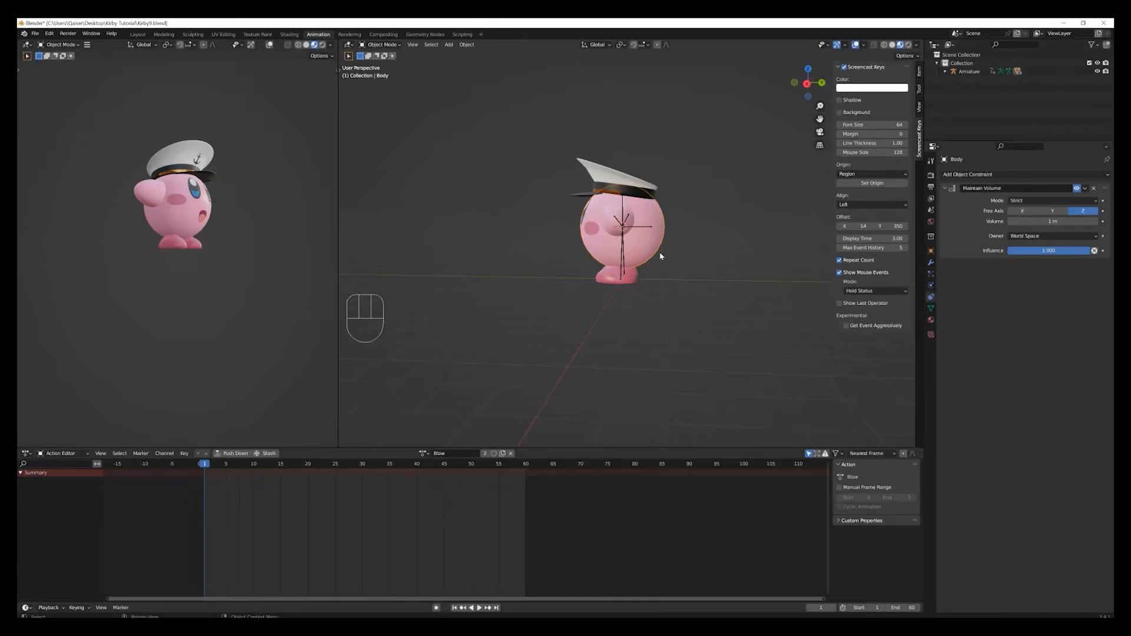
# Keyframe the Body's Maintain Volume influence at 1 on frame 1 and at 0 on frame 2.
pyautogui.click(1104, 251)
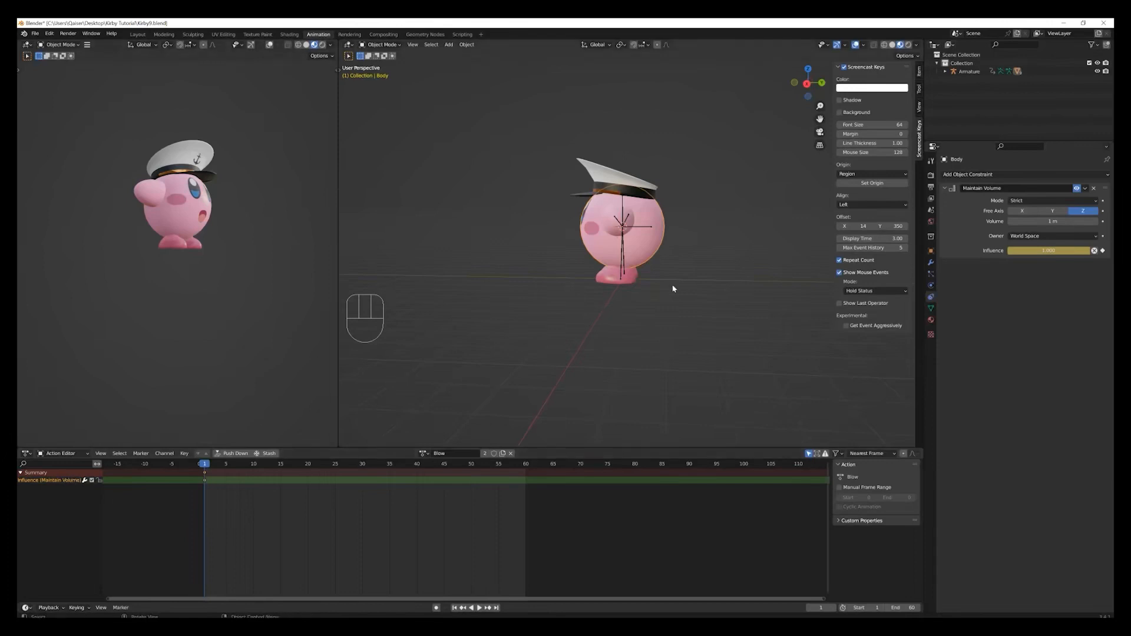
pyautogui.click(207, 466)
pyautogui.moveTo(207, 466); pyautogui.dragTo(210, 466)
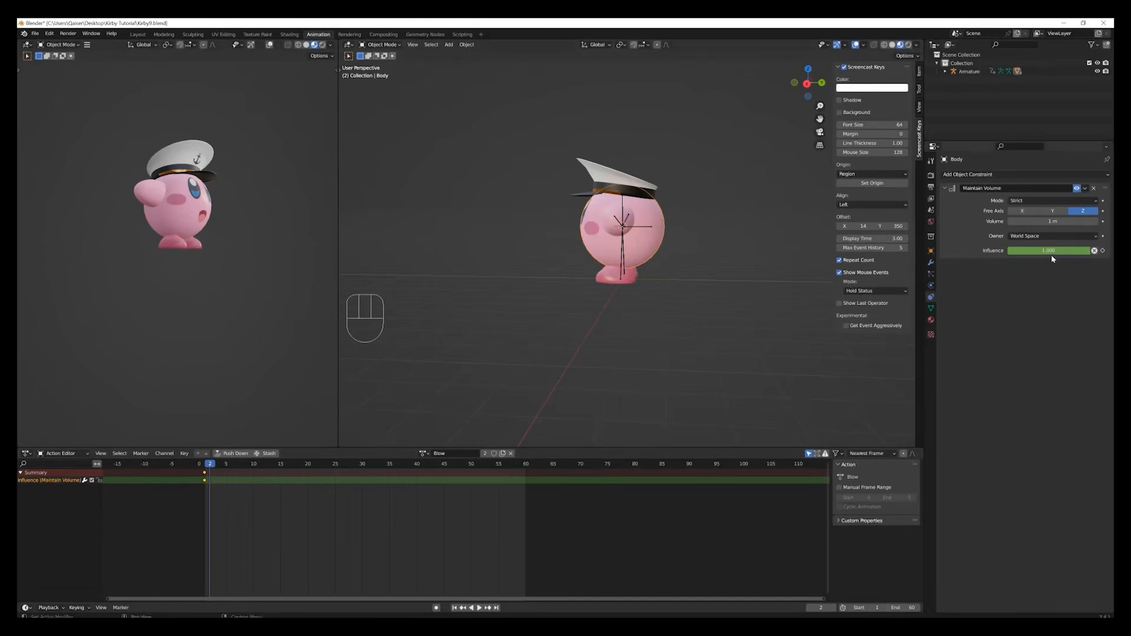
pyautogui.moveTo(1063, 250); pyautogui.dragTo(1008, 250)
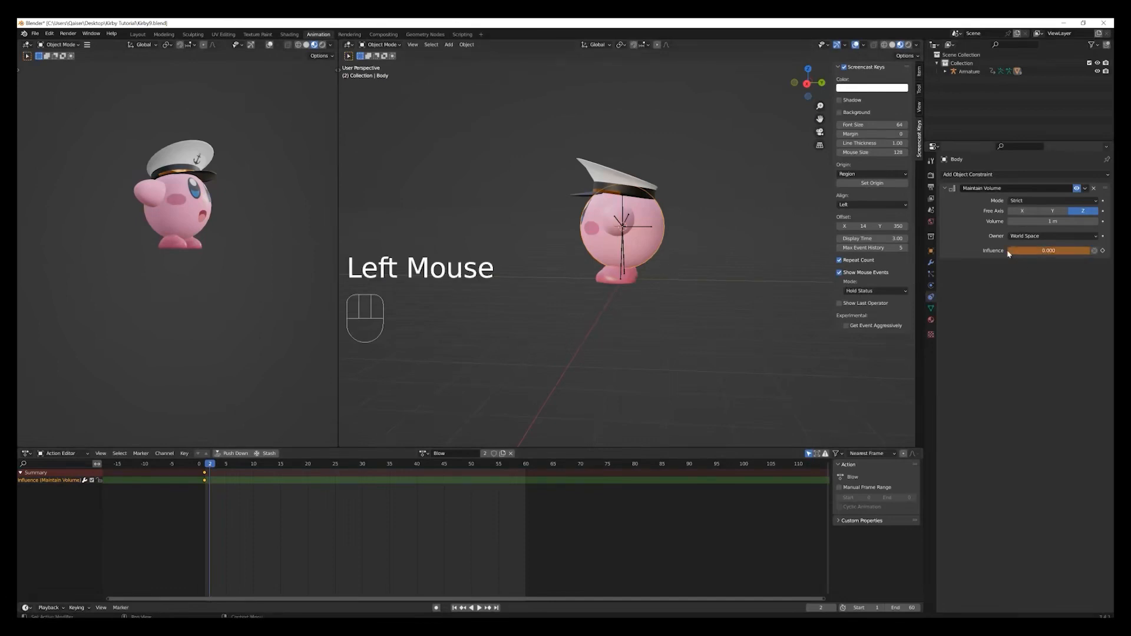
pyautogui.click(1103, 251)
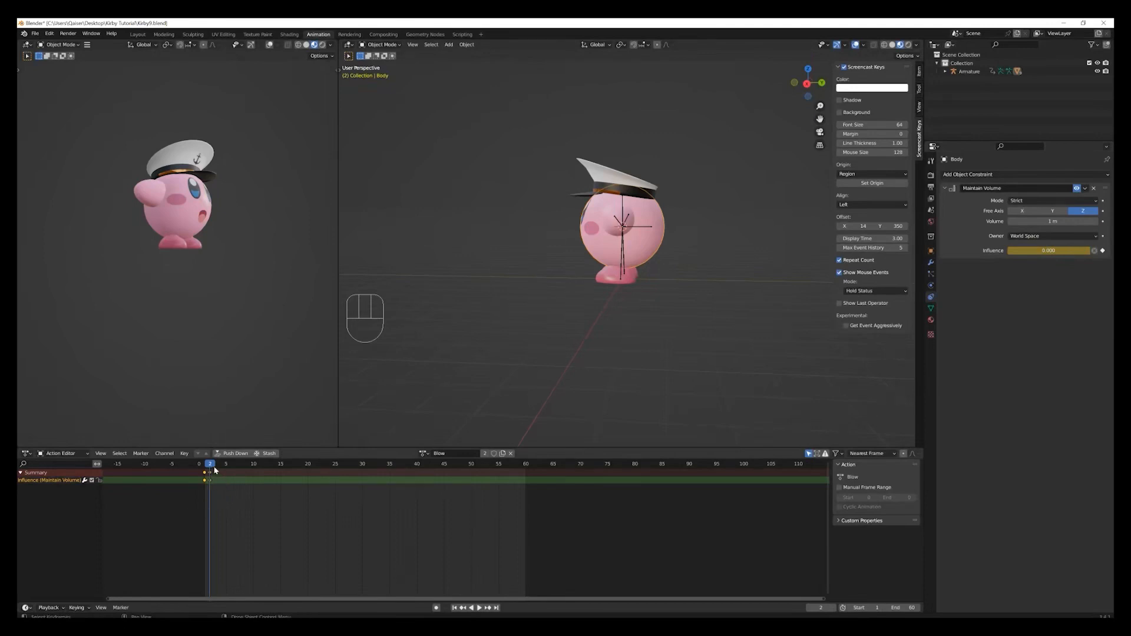
# Keyframe the Maintain Volume influence at 0 on frame 59 and at 1 on frame 60.
pyautogui.moveTo(215, 471); pyautogui.dragTo(521, 468)
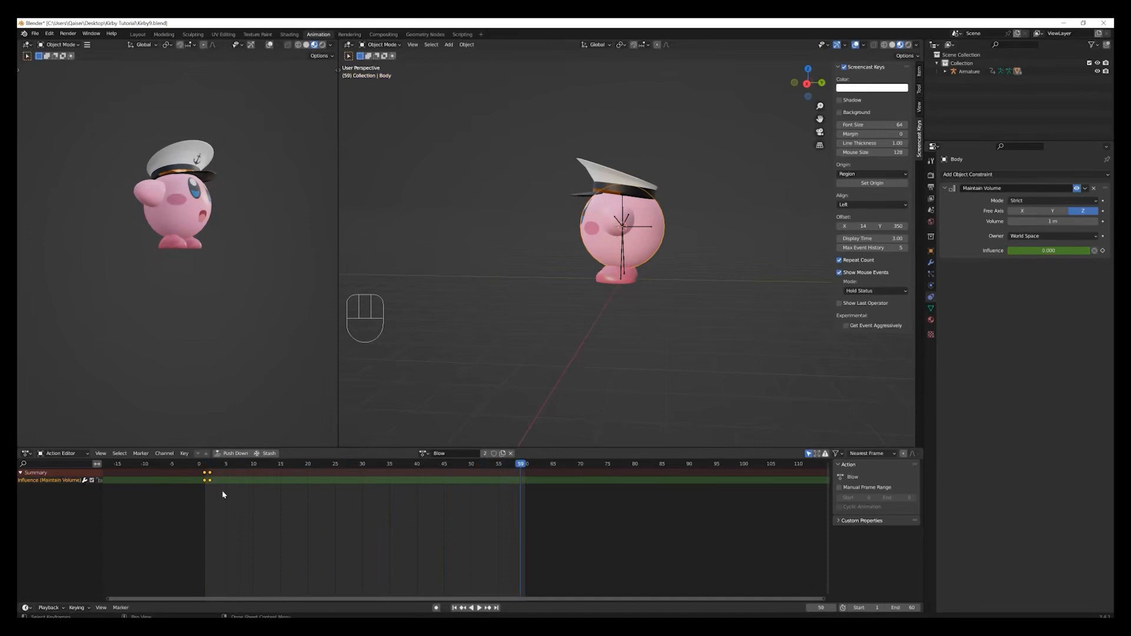
pyautogui.moveTo(222, 494); pyautogui.dragTo(207, 478)
pyautogui.click(1104, 251)
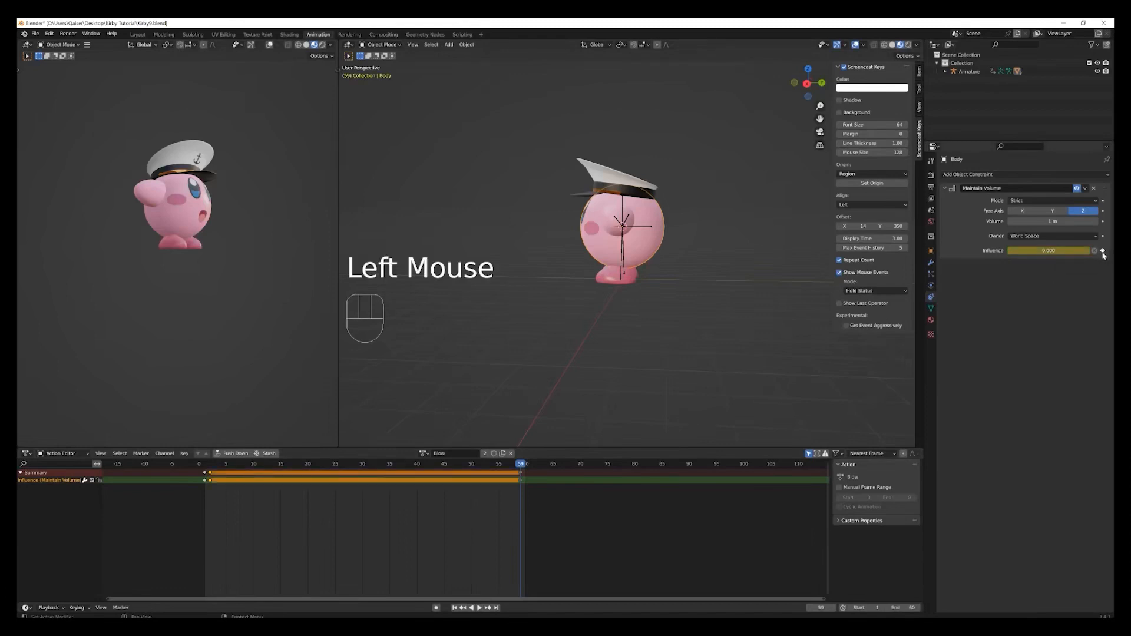
pyautogui.click(526, 463)
pyautogui.moveTo(1026, 260); pyautogui.dragTo(1103, 252)
pyautogui.click(1103, 251)
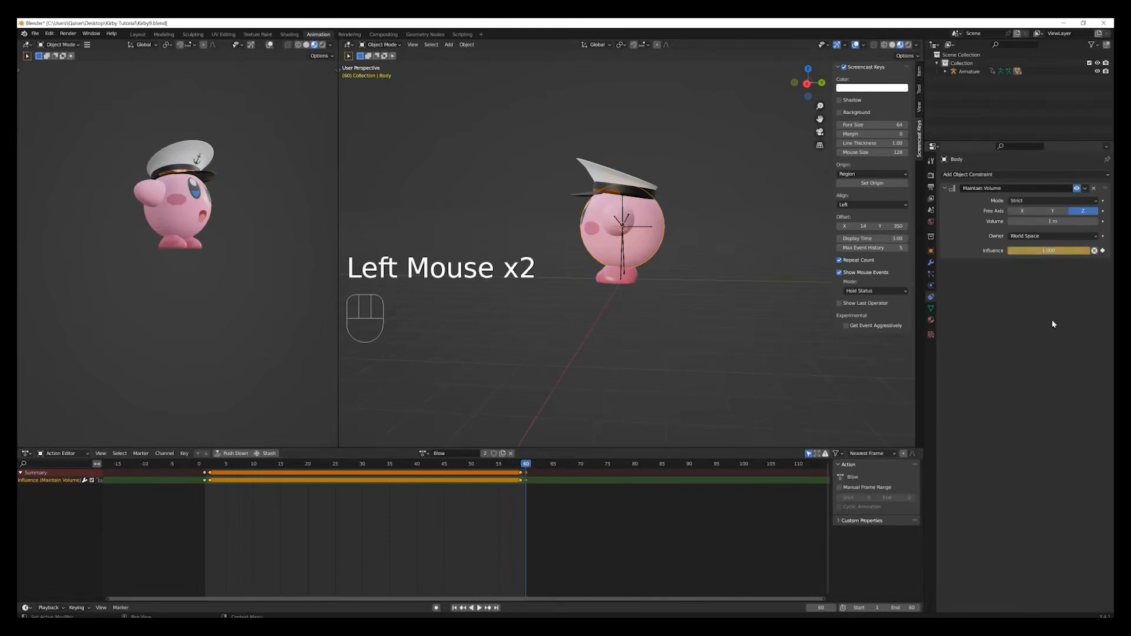
# Go back to frame 1 and insert a Scale keyframe for the Body mesh.
pyautogui.moveTo(526, 469)
pyautogui.mouseDown()
pyautogui.moveTo(203, 478)
pyautogui.moveTo(528, 460)
pyautogui.mouseUp()
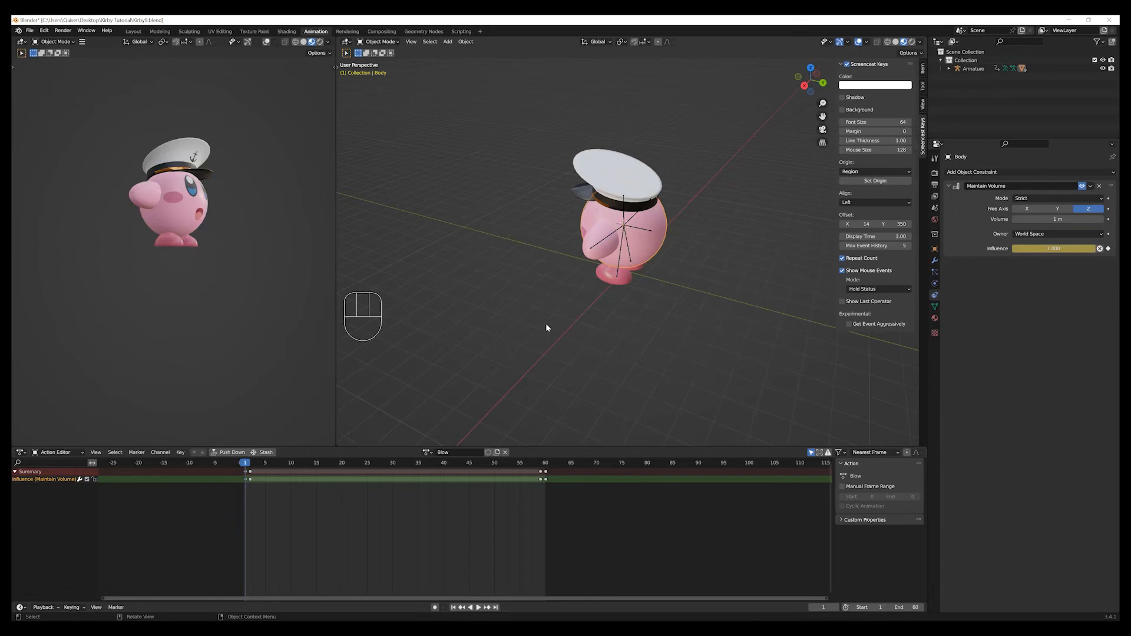
pyautogui.press('i')
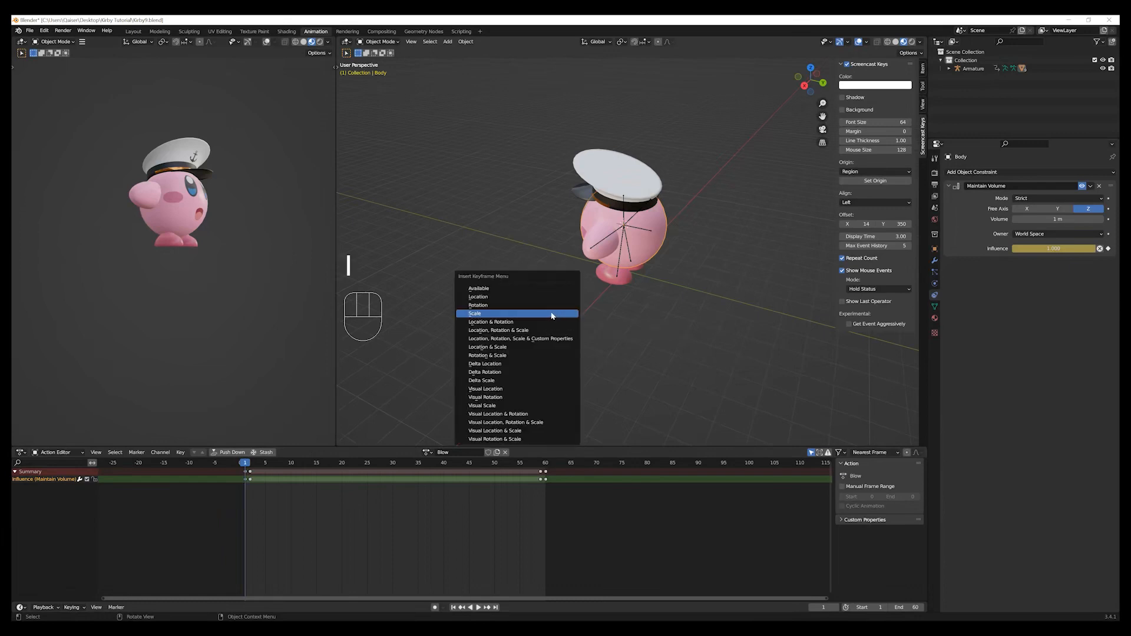
pyautogui.click(552, 316)
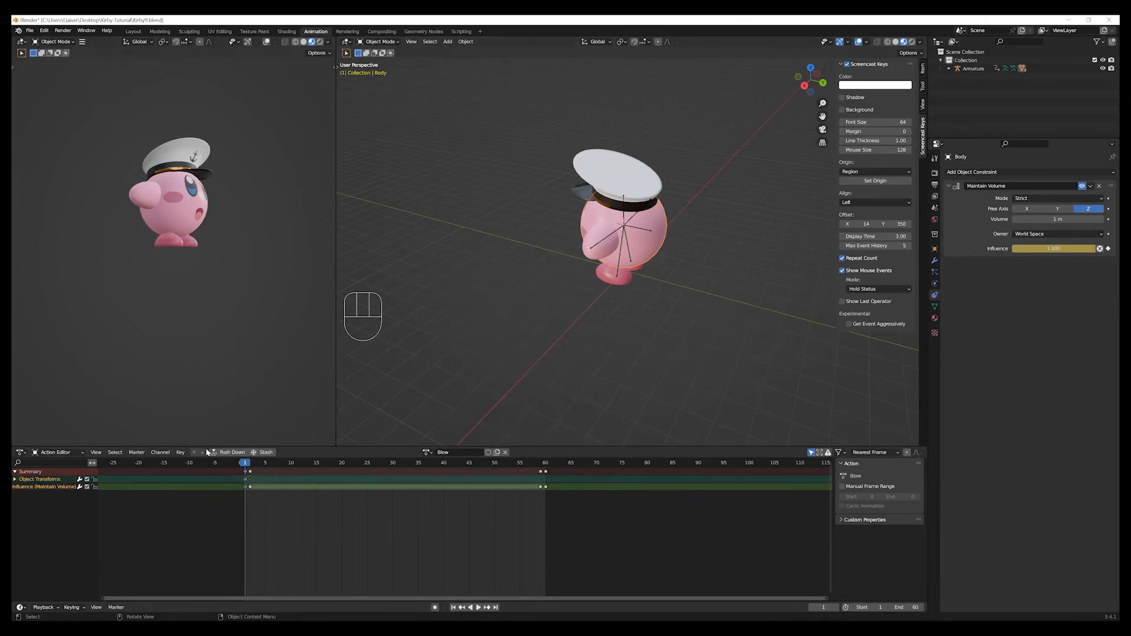
# At frame 31, scale the Body mesh up uniformly by about 1.211 and insert a Scale keyframe.
pyautogui.moveTo(280, 463); pyautogui.dragTo(398, 473)
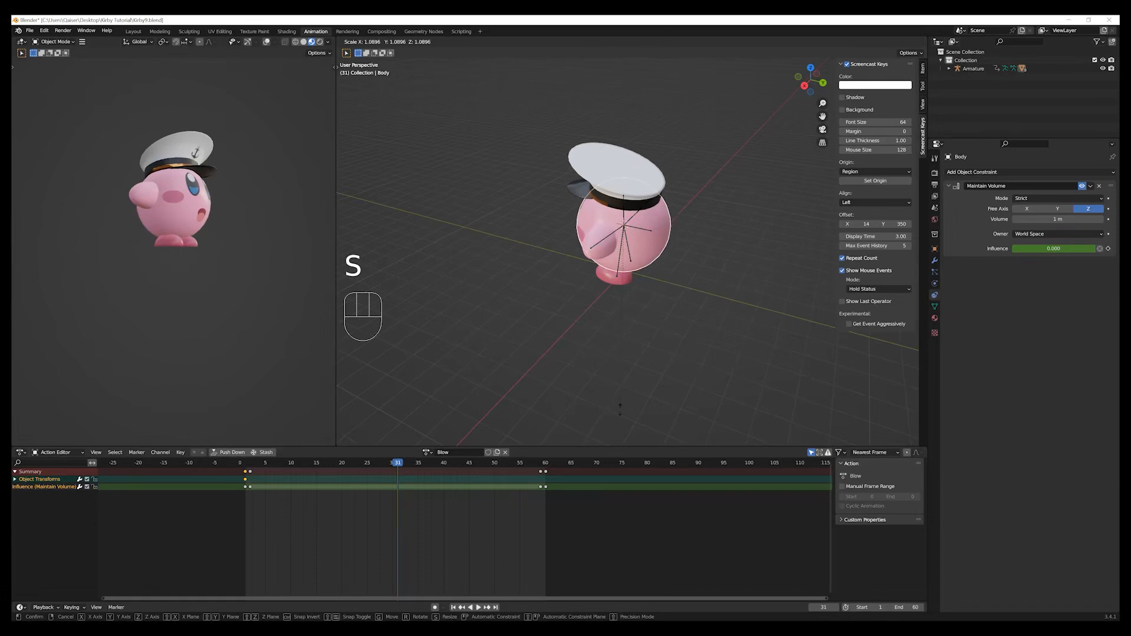
pyautogui.click(644, 430)
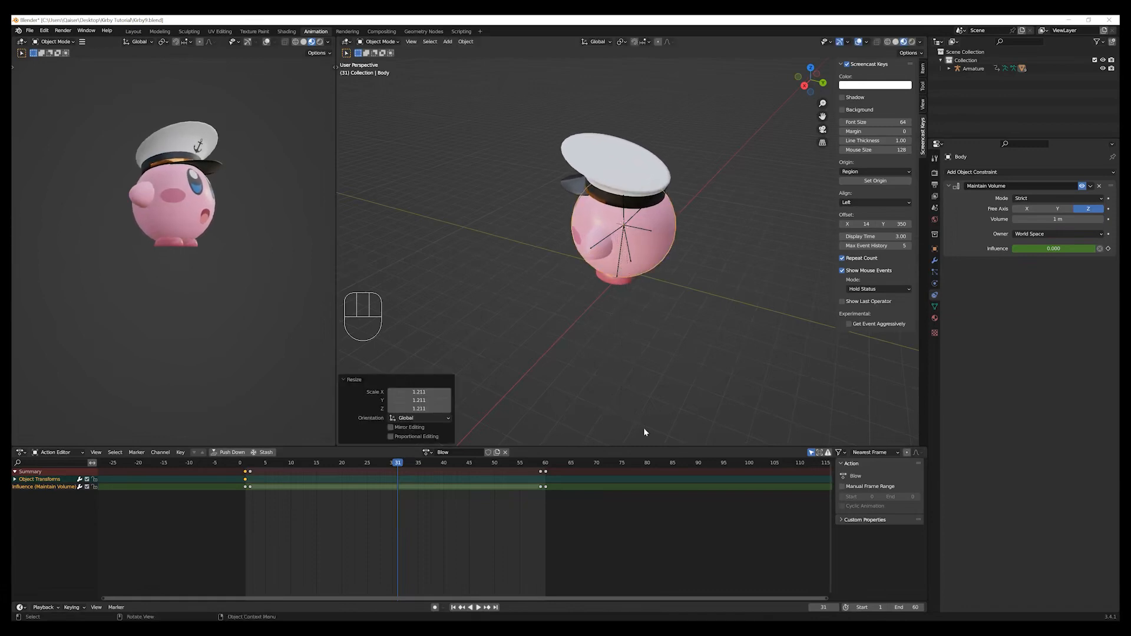
pyautogui.press('KP_3')
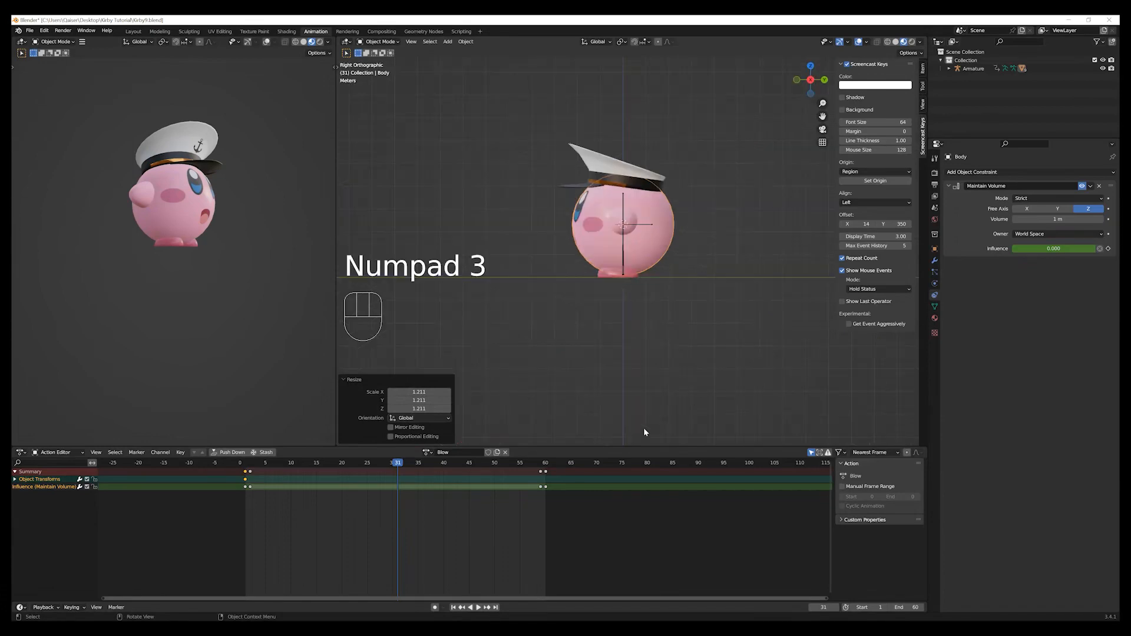
pyautogui.scroll(5, 652, 407)
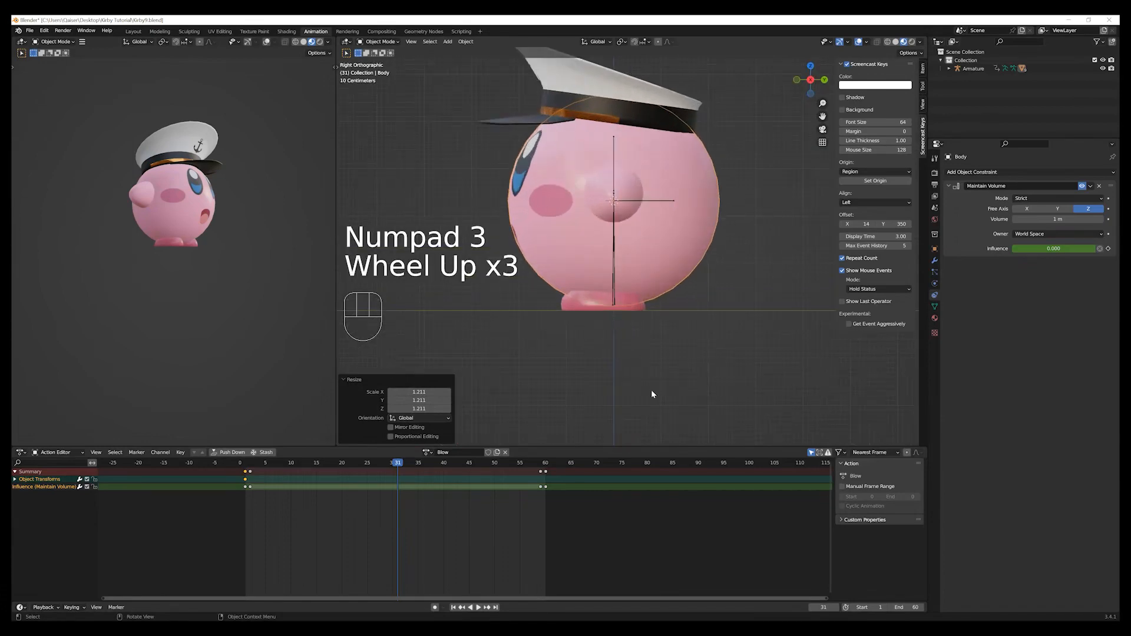
pyautogui.scroll(-1, 666, 350)
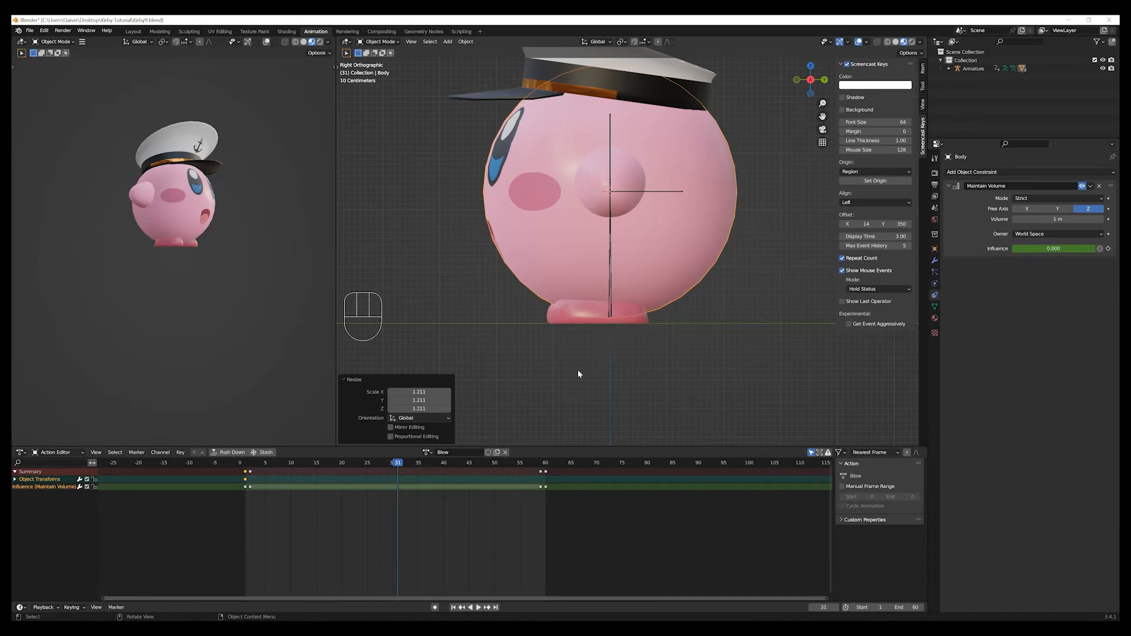
pyautogui.press('i')
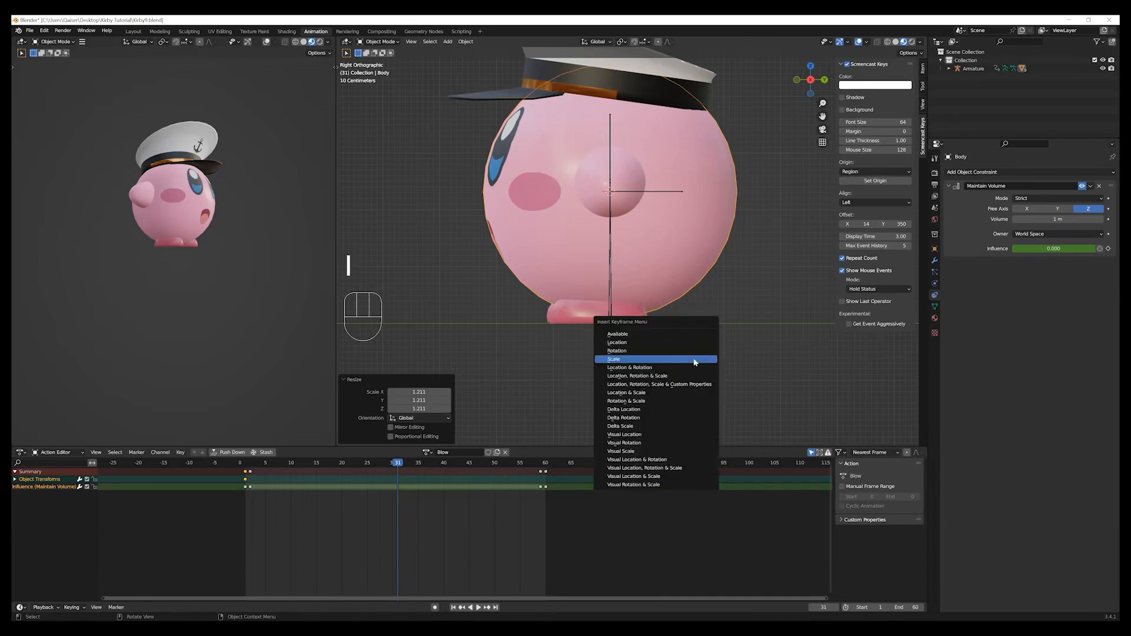
pyautogui.click(692, 360)
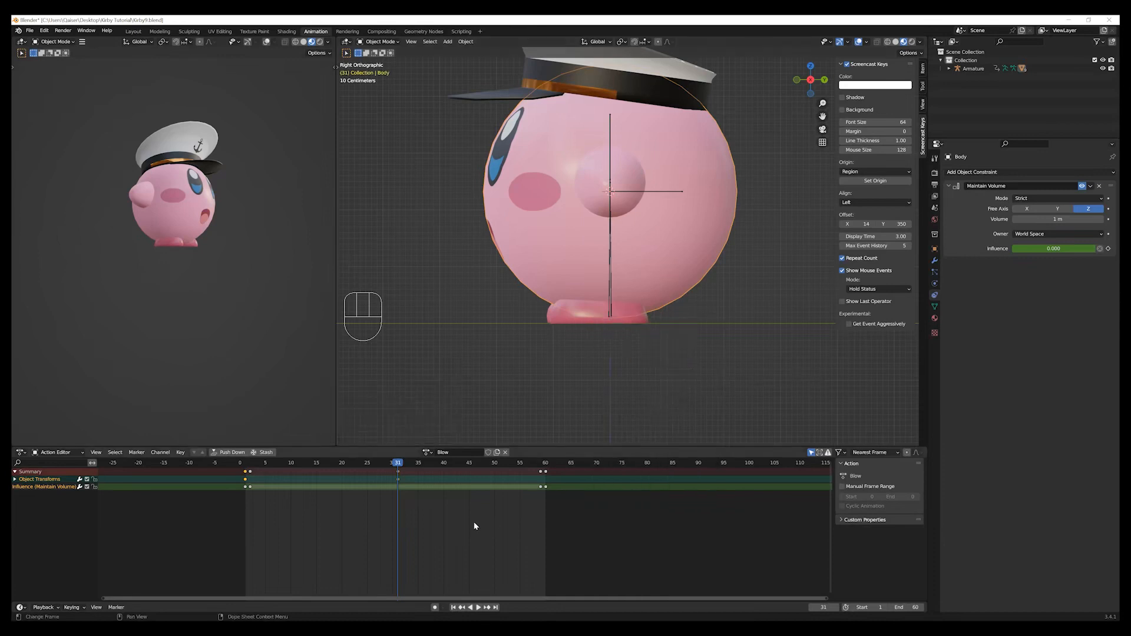
# Duplicate the Object Transforms keyframe from frame 1 to frame 60 of the Blow action.
pyautogui.click(281, 514)
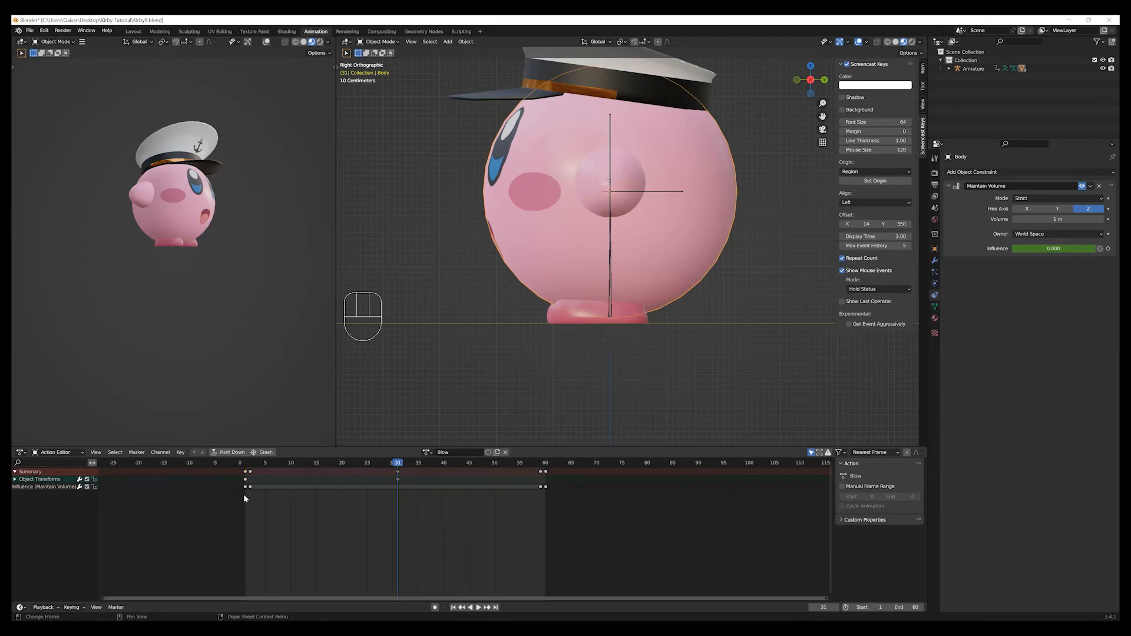
pyautogui.click(14, 479)
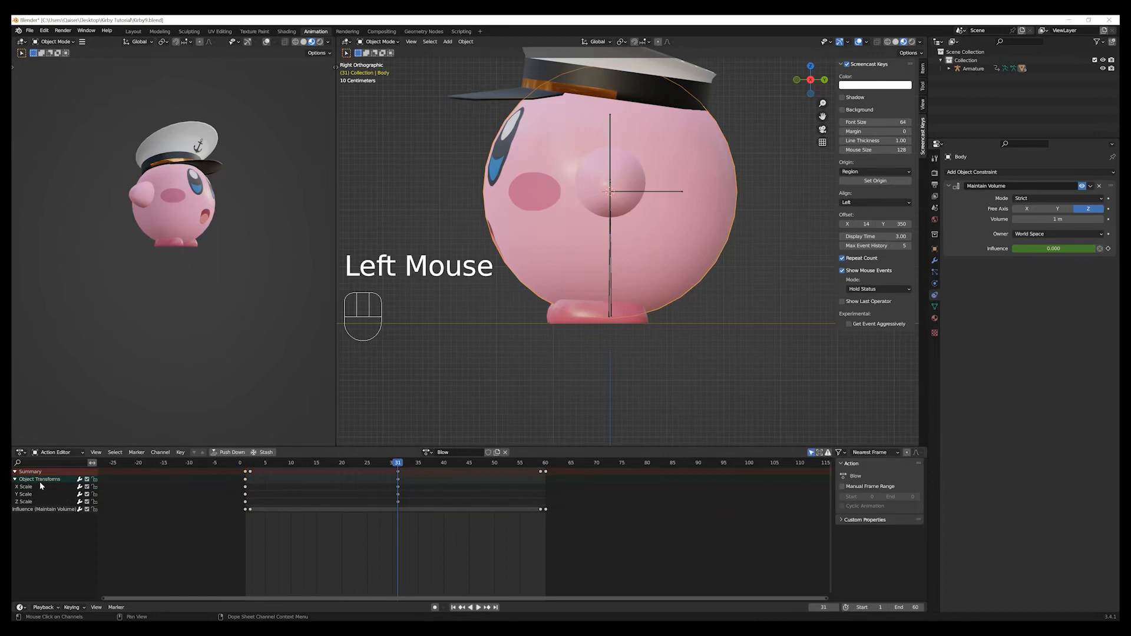
pyautogui.doubleClick(40, 480)
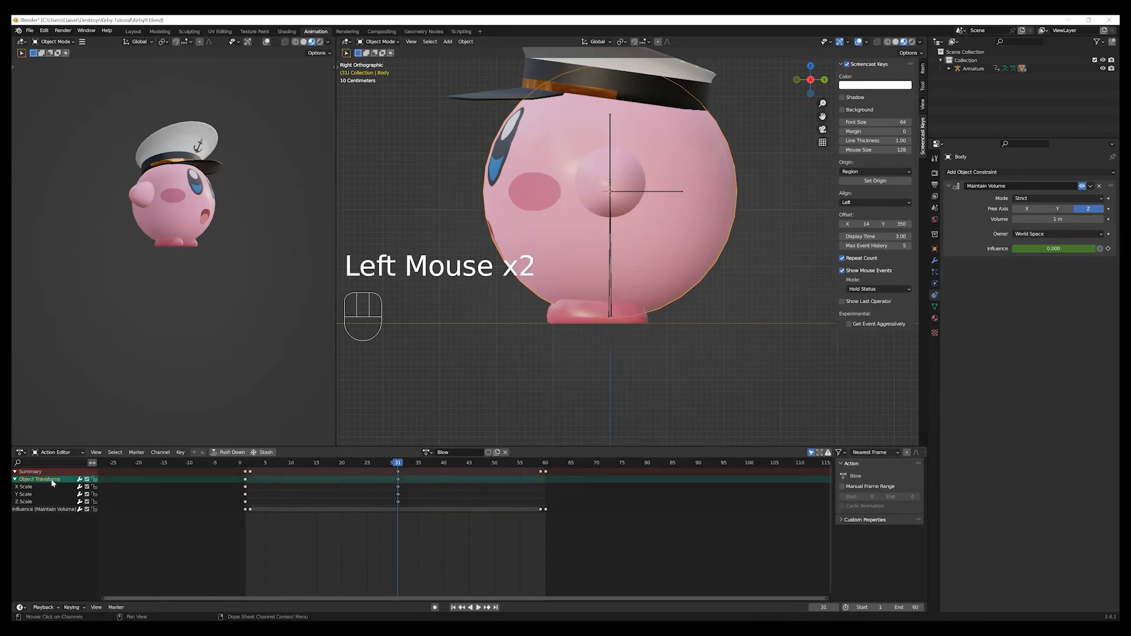
pyautogui.click(15, 479)
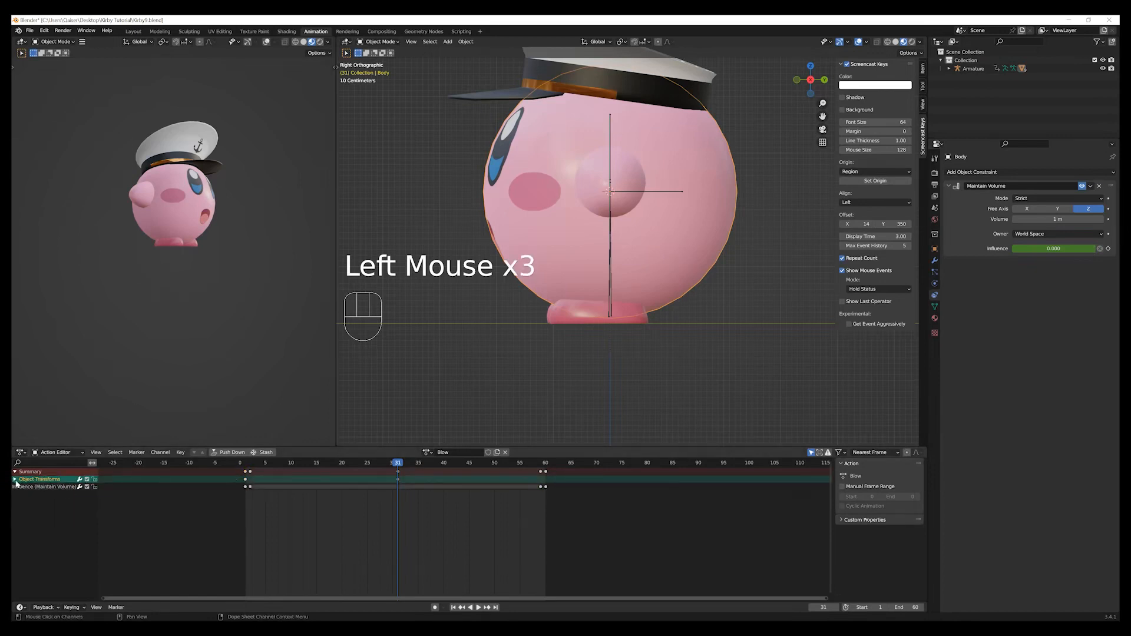
pyautogui.click(245, 480)
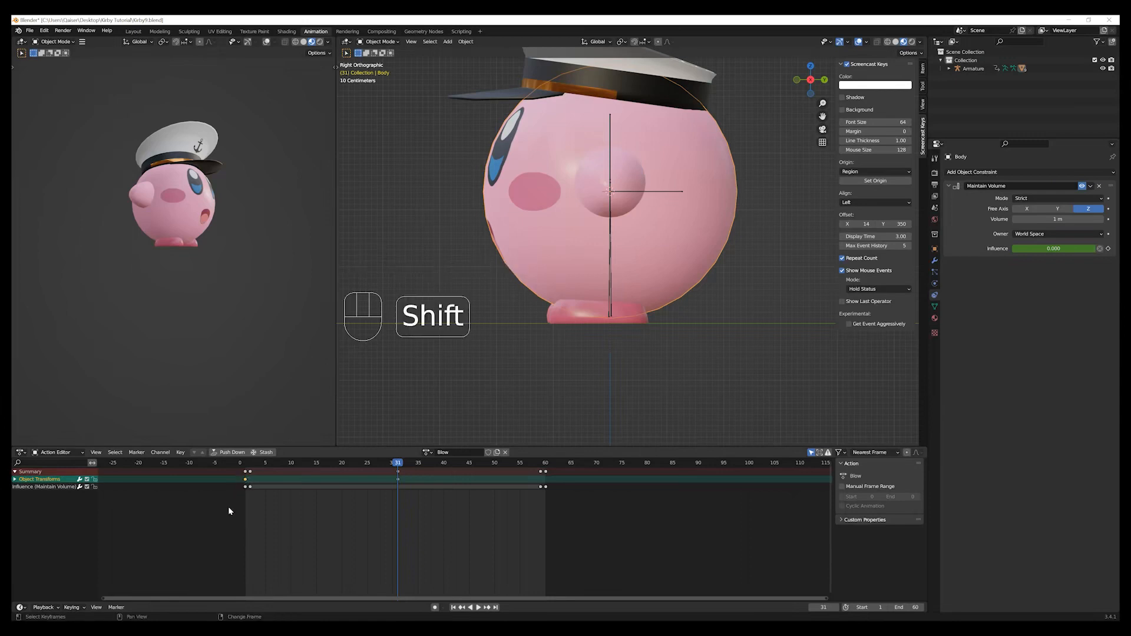
pyautogui.hotkey('shift', 'd')
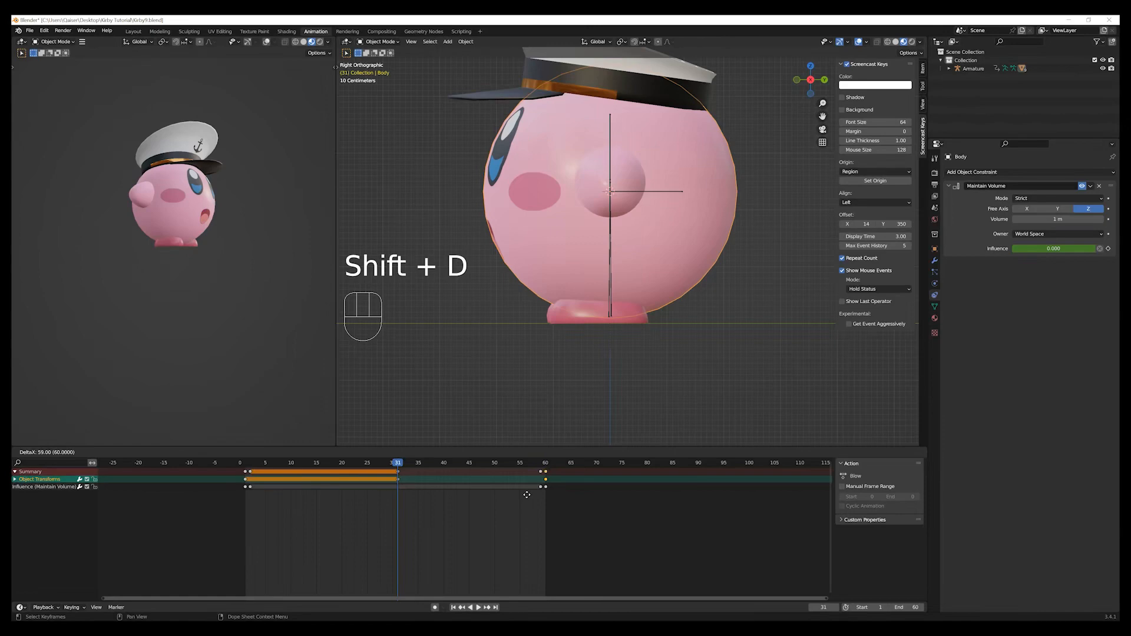
pyautogui.click(526, 495)
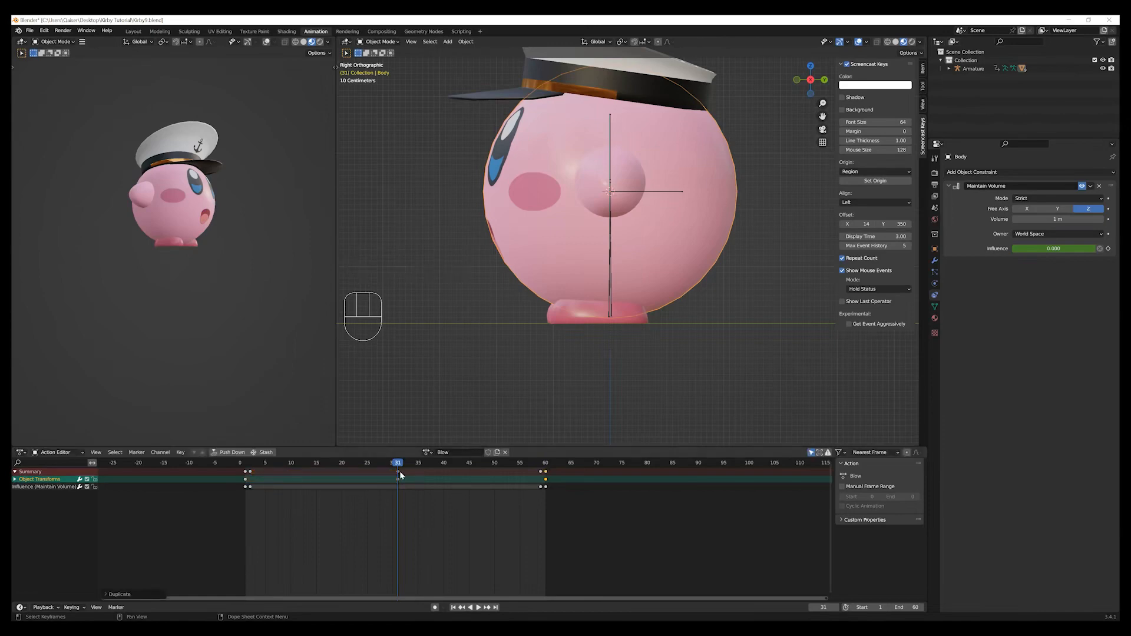
# Scrub and play back the Blow animation, return to frame 1, and push the action down to the NLA stack.
pyautogui.moveTo(396, 464); pyautogui.dragTo(355, 463)
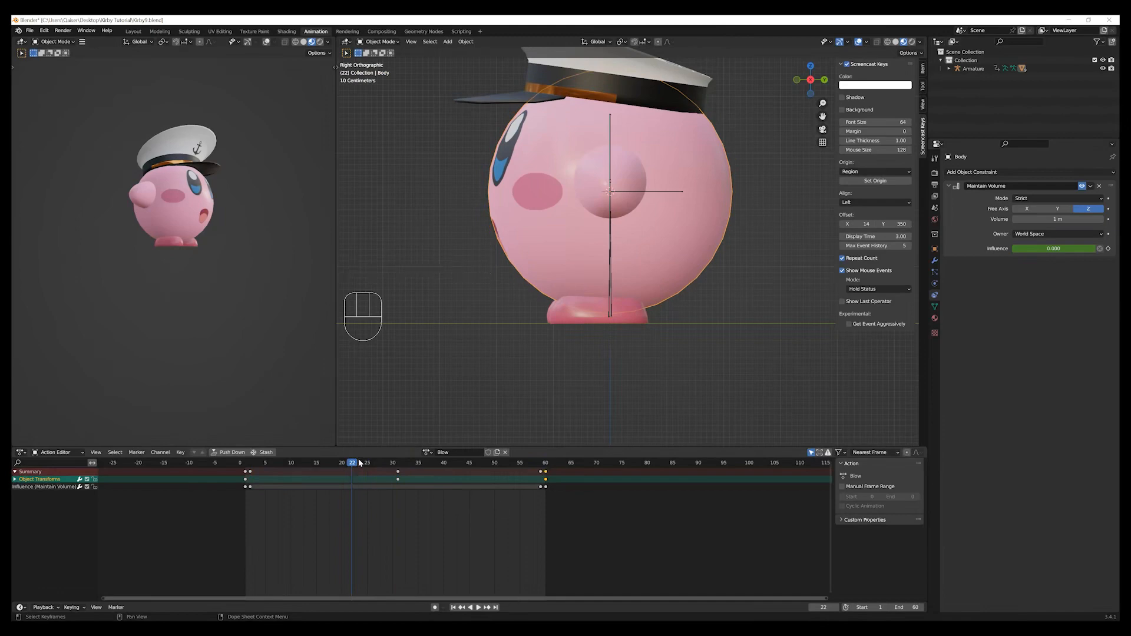
pyautogui.moveTo(353, 464); pyautogui.dragTo(547, 477)
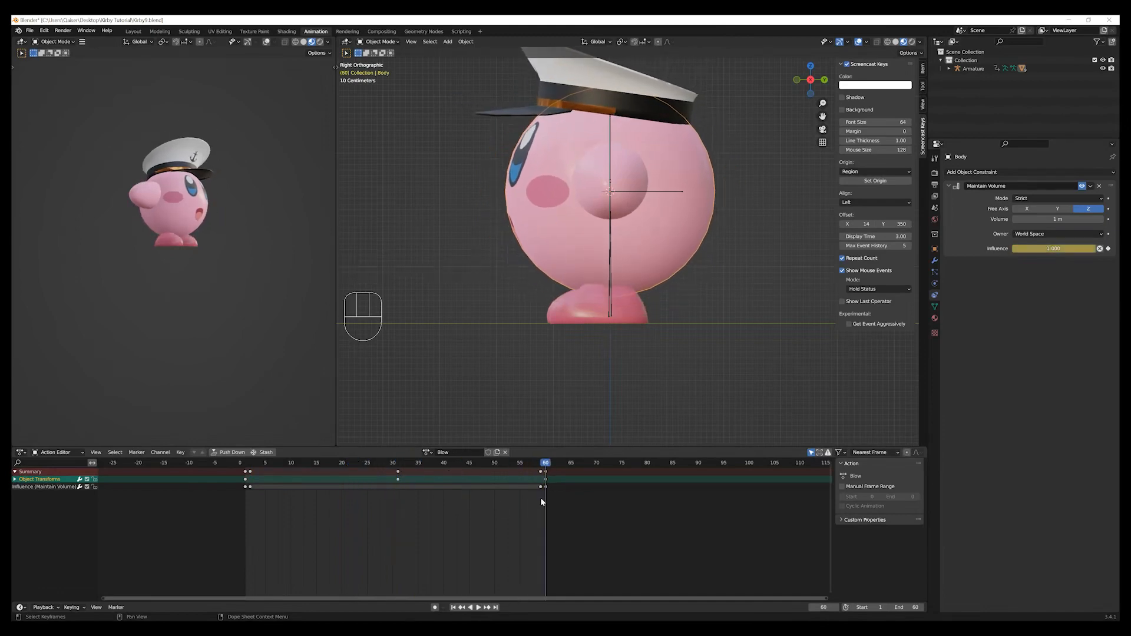
pyautogui.click(453, 607)
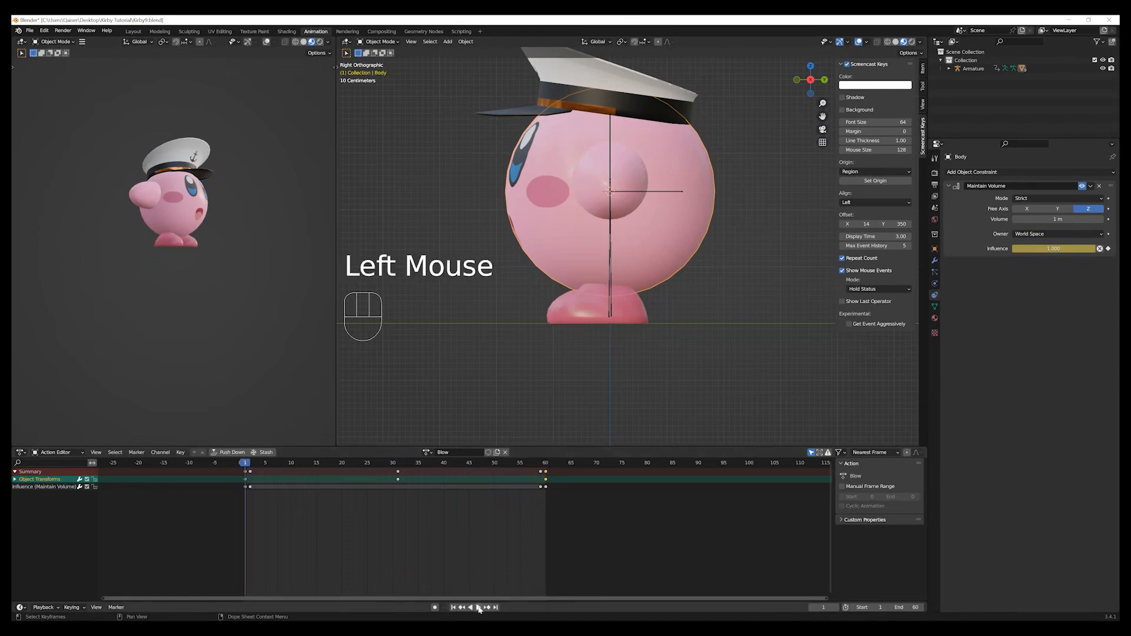
pyautogui.click(478, 608)
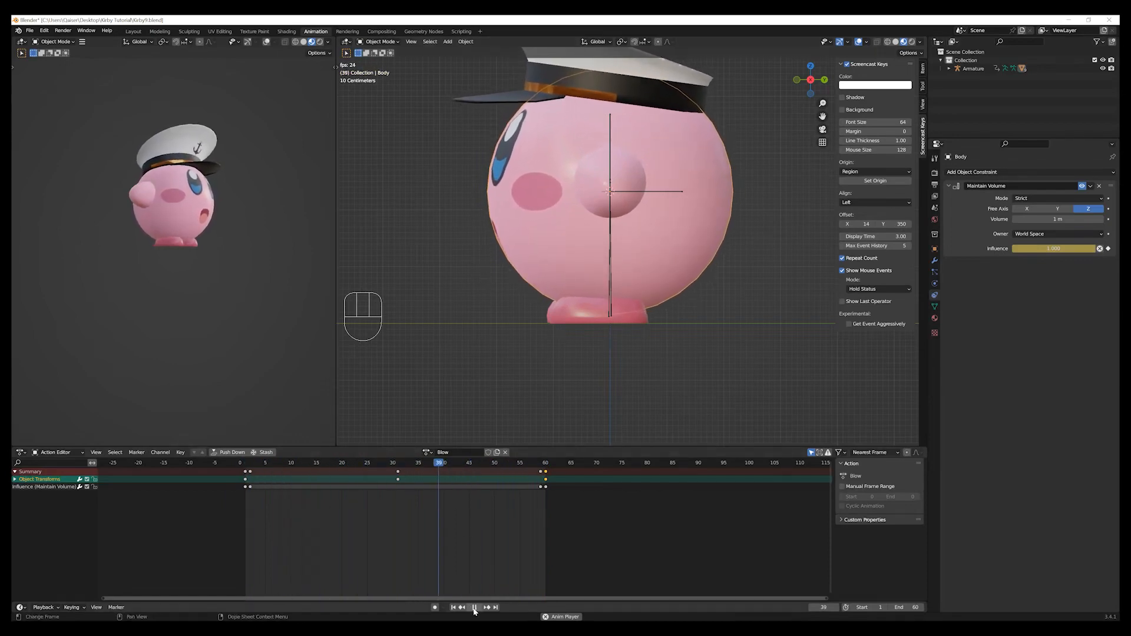
pyautogui.click(453, 608)
pyautogui.click(453, 607)
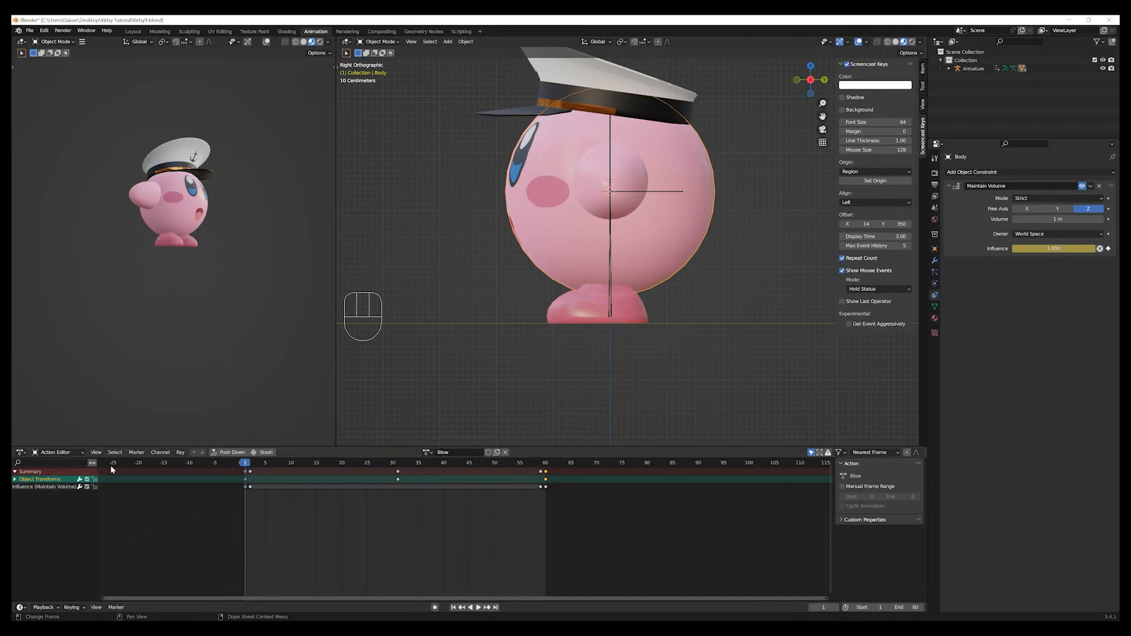
pyautogui.click(220, 453)
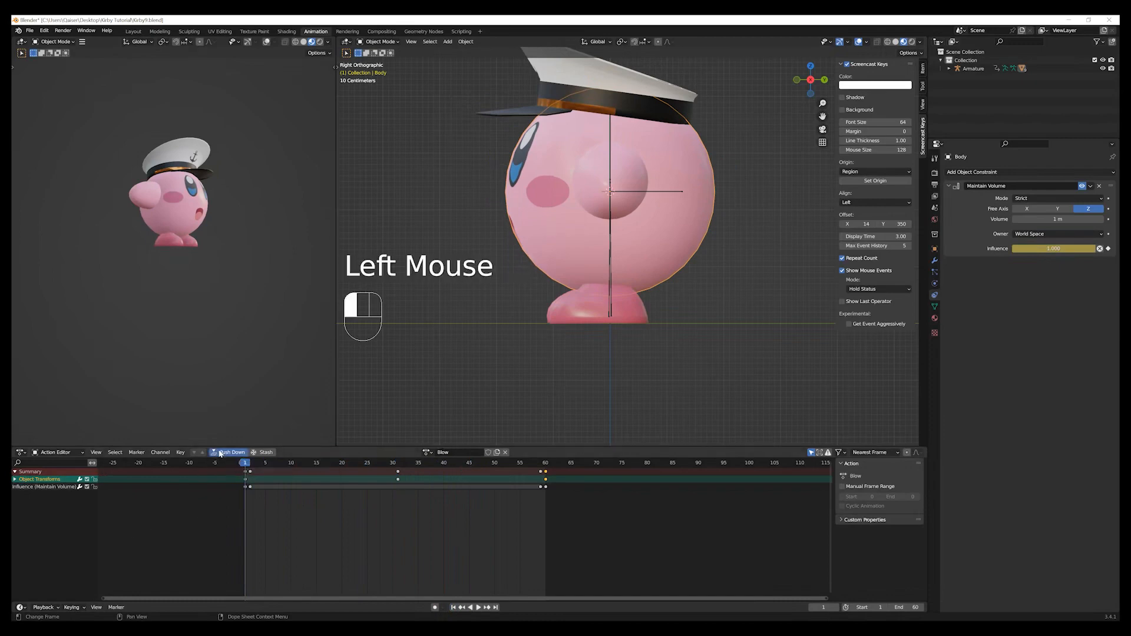
# Show the Nonlinear Animation editor in place of the Action Editor and select the Armature and Body channels, leaving Body selected and expanded.
pyautogui.click(28, 457)
pyautogui.click(128, 515)
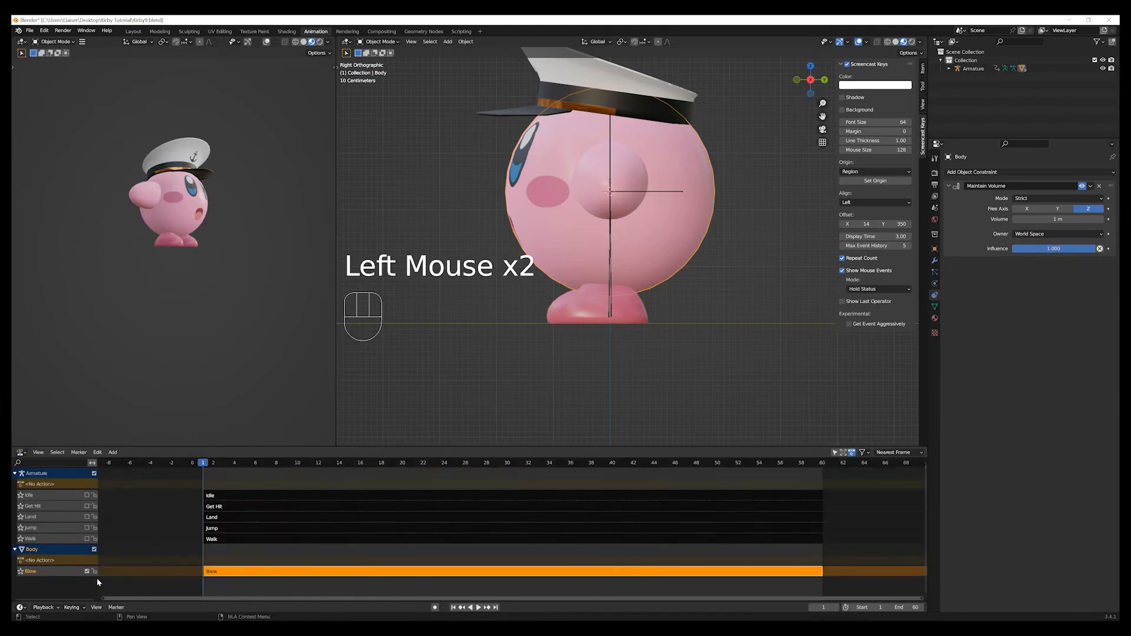
pyautogui.scroll(-2, 94, 581)
pyautogui.click(37, 500)
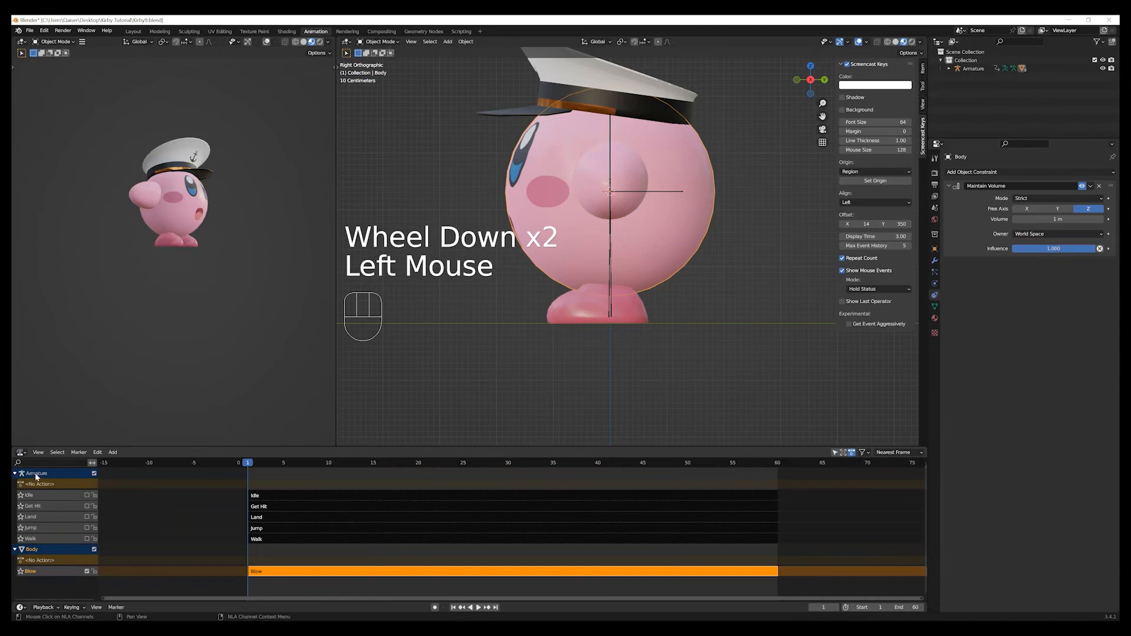
pyautogui.click(36, 477)
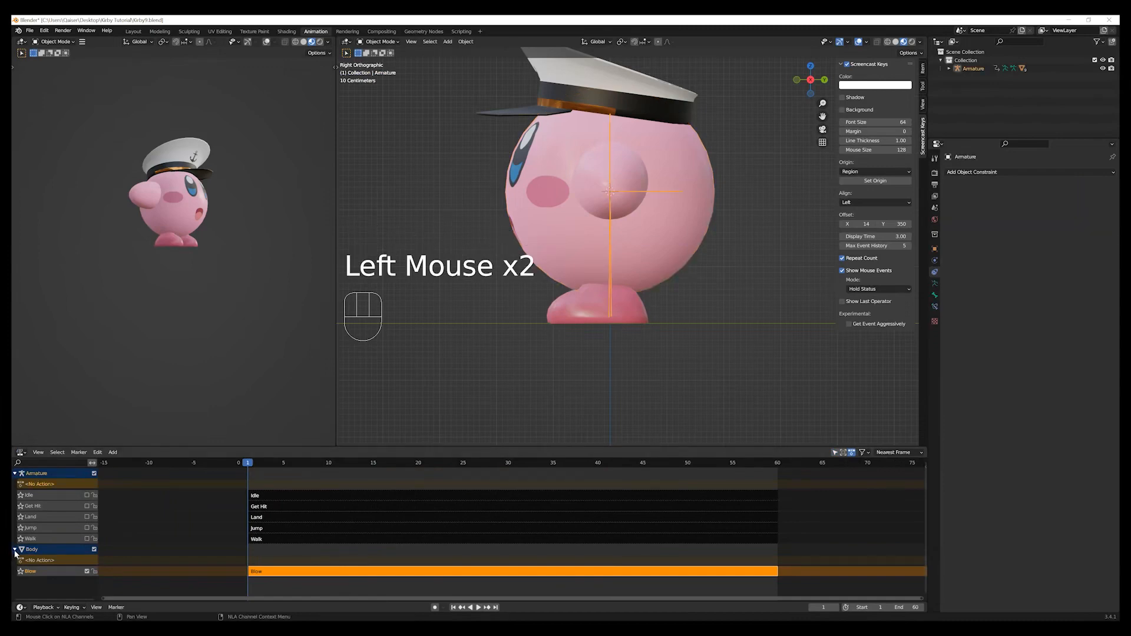
pyautogui.click(41, 572)
pyautogui.click(48, 551)
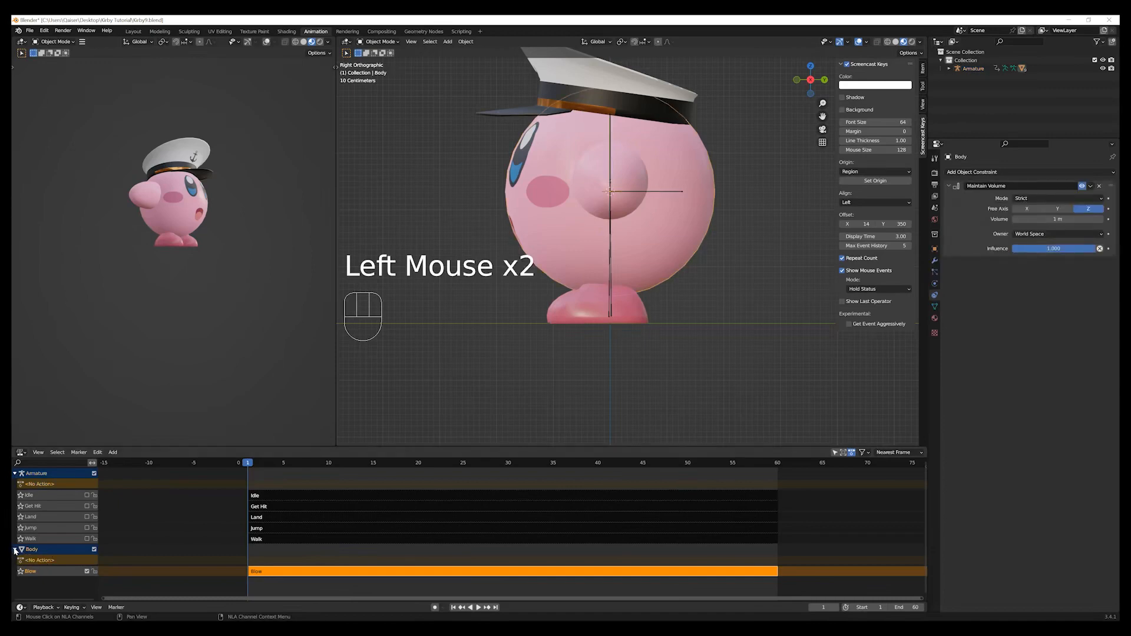
pyautogui.click(15, 551)
pyautogui.click(39, 550)
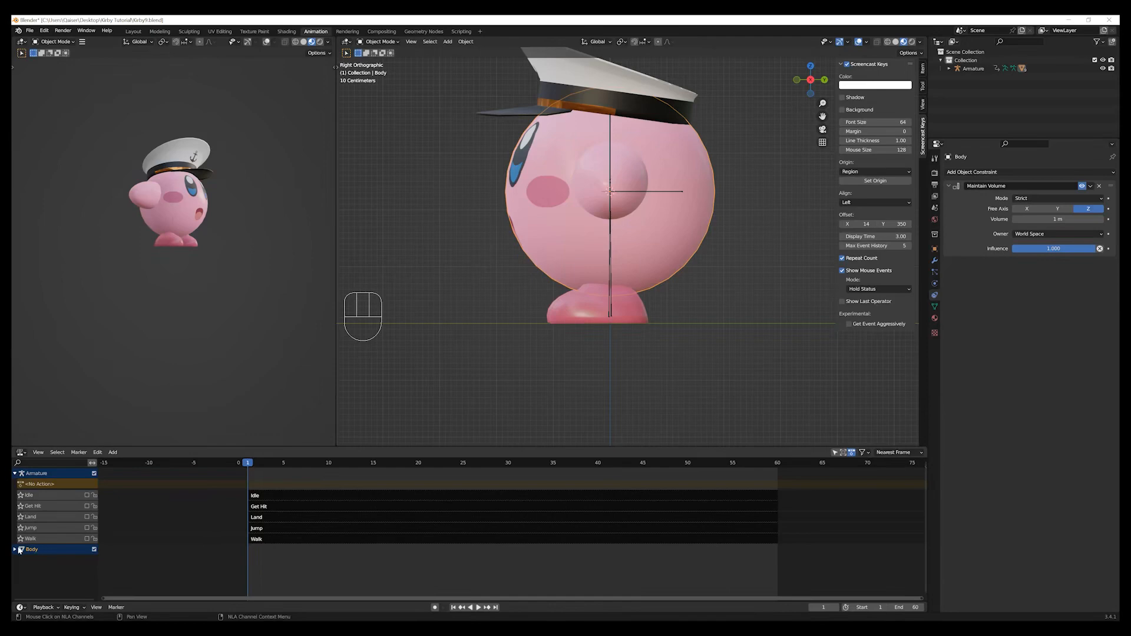
pyautogui.click(19, 550)
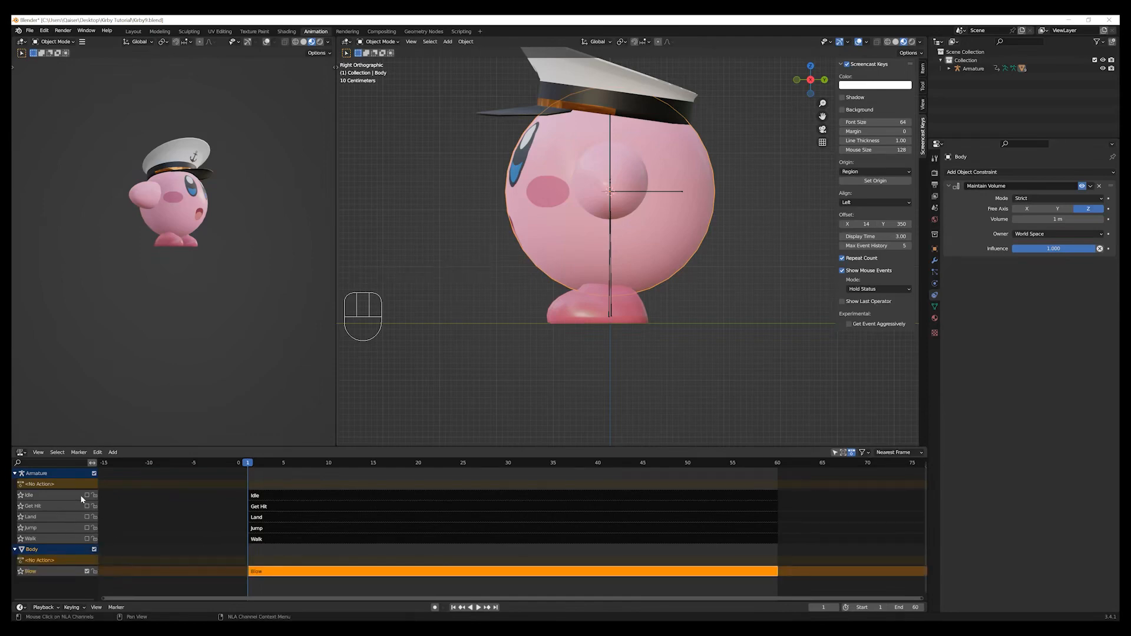
# Disable the Armature channel, play the Body's Blow strip on its own, and return to frame 1.
pyautogui.click(94, 474)
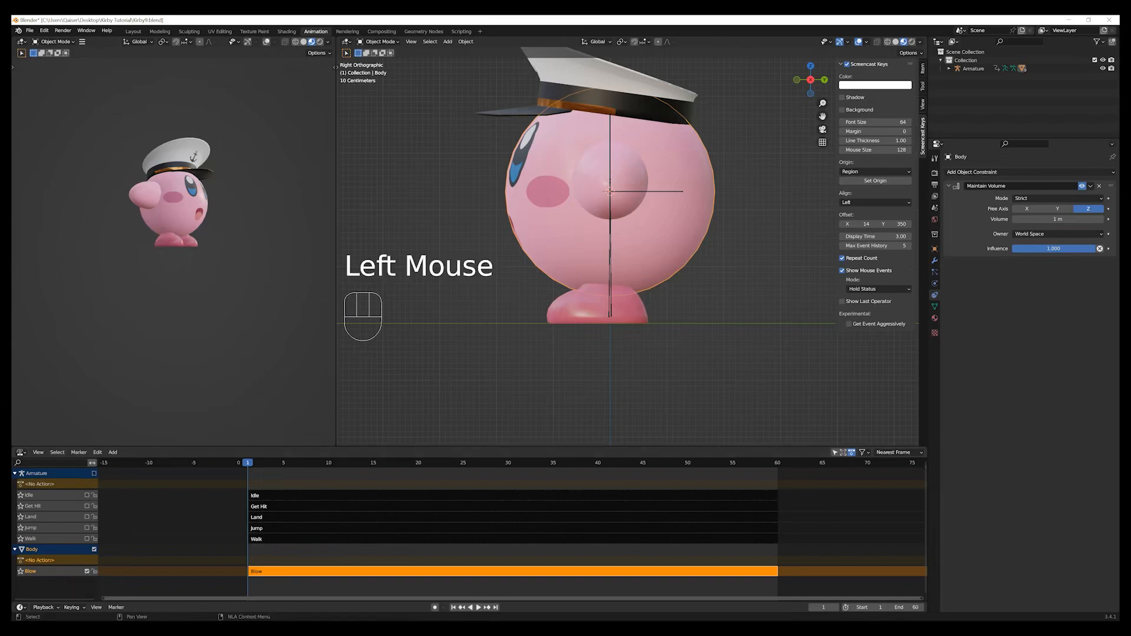
pyautogui.click(478, 608)
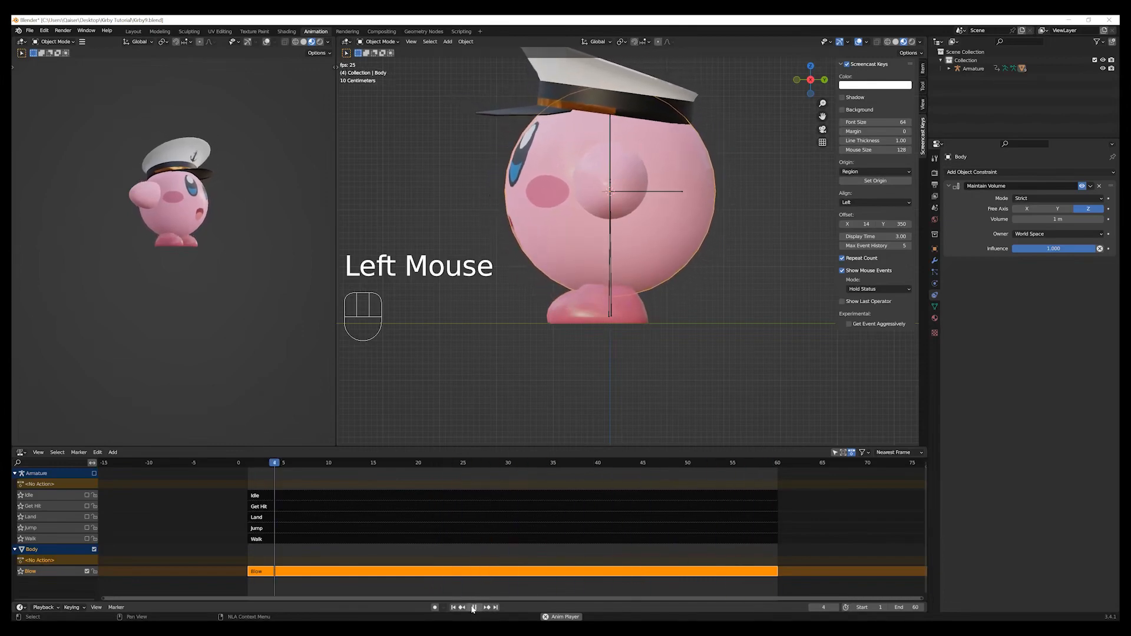
pyautogui.click(471, 608)
pyautogui.click(453, 608)
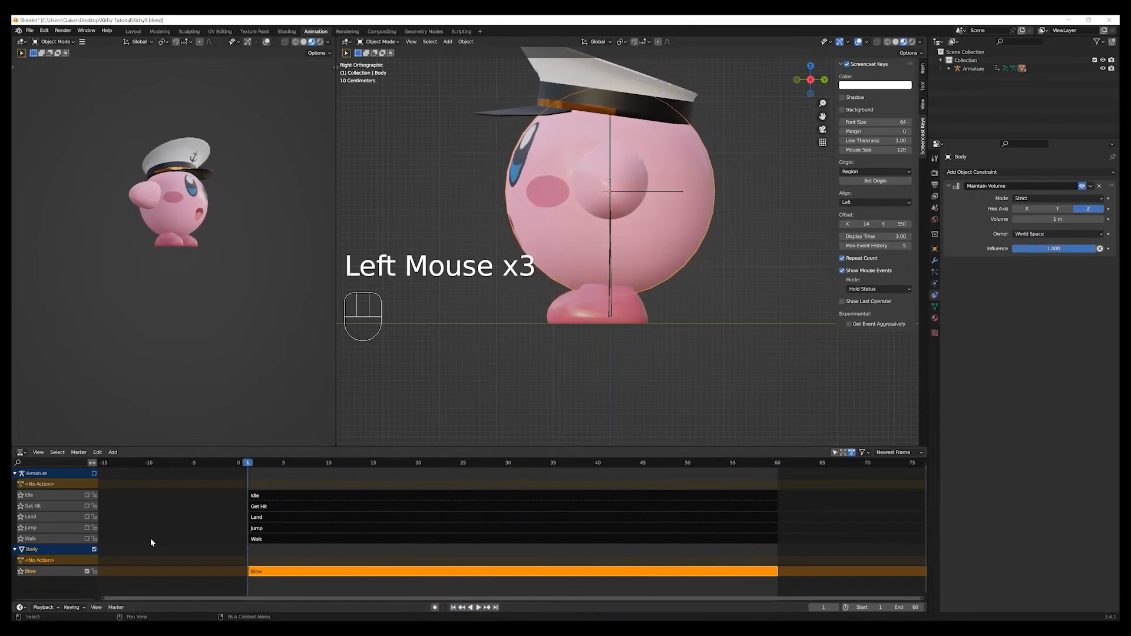
# Re-enable the Armature channel with only its Walk track active, disabling Idle, Get Hit, Land and Jump.
pyautogui.moveTo(95, 471); pyautogui.dragTo(87, 539)
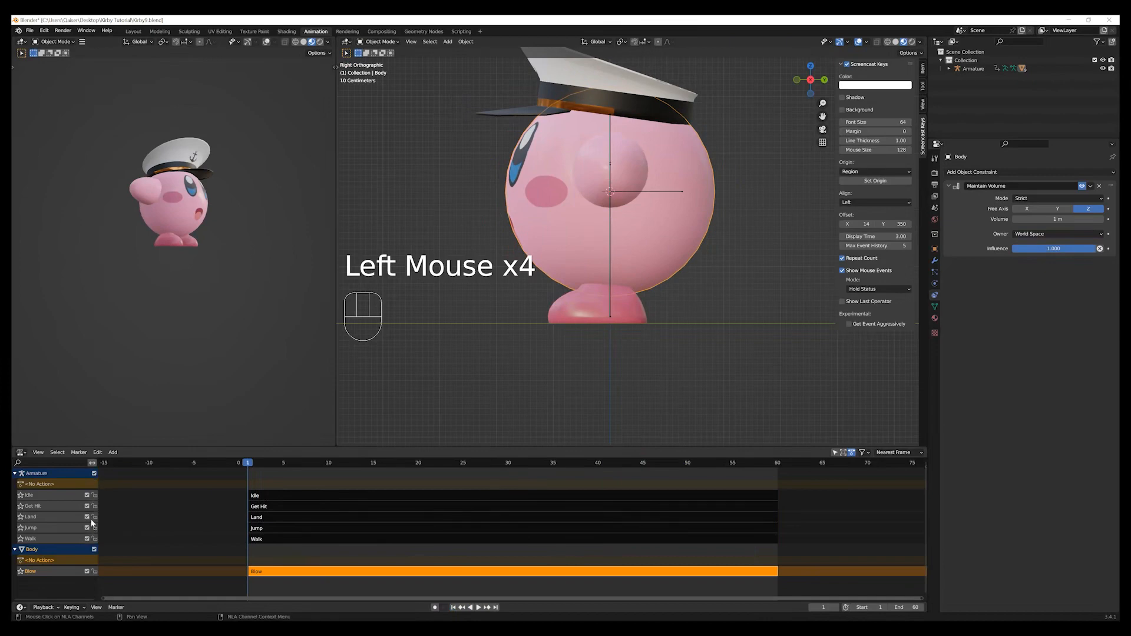
pyautogui.click(86, 507)
pyautogui.click(86, 496)
pyautogui.click(86, 517)
pyautogui.click(87, 528)
# Play the Walk and Blow tracks together, switch Walk off and on for comparison, and return to frame 1.
pyautogui.click(478, 607)
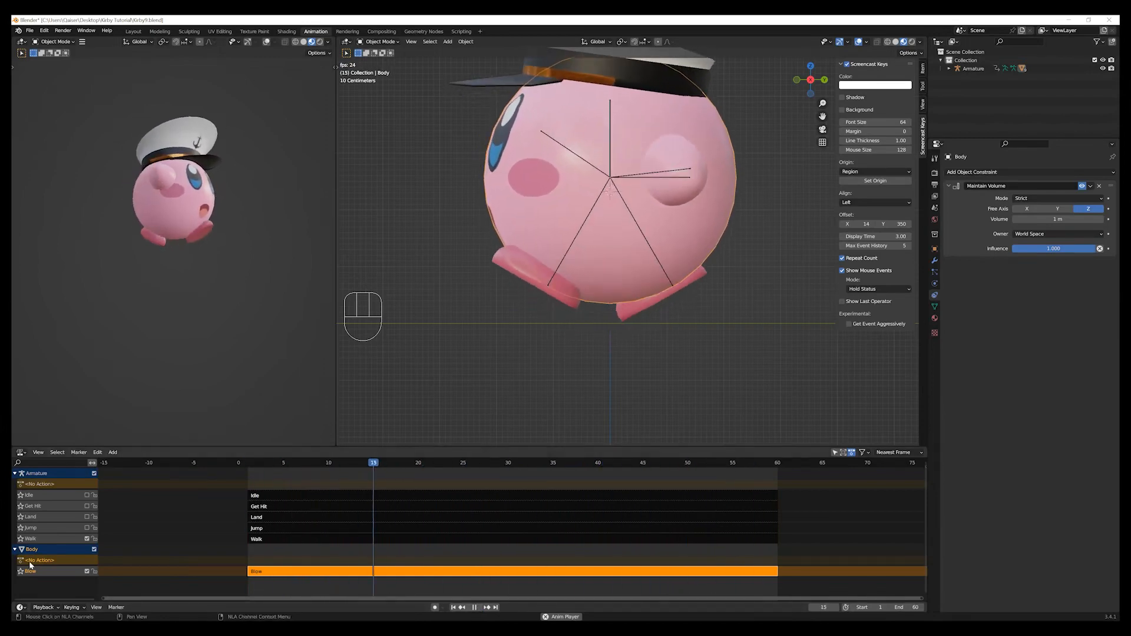
pyautogui.click(87, 539)
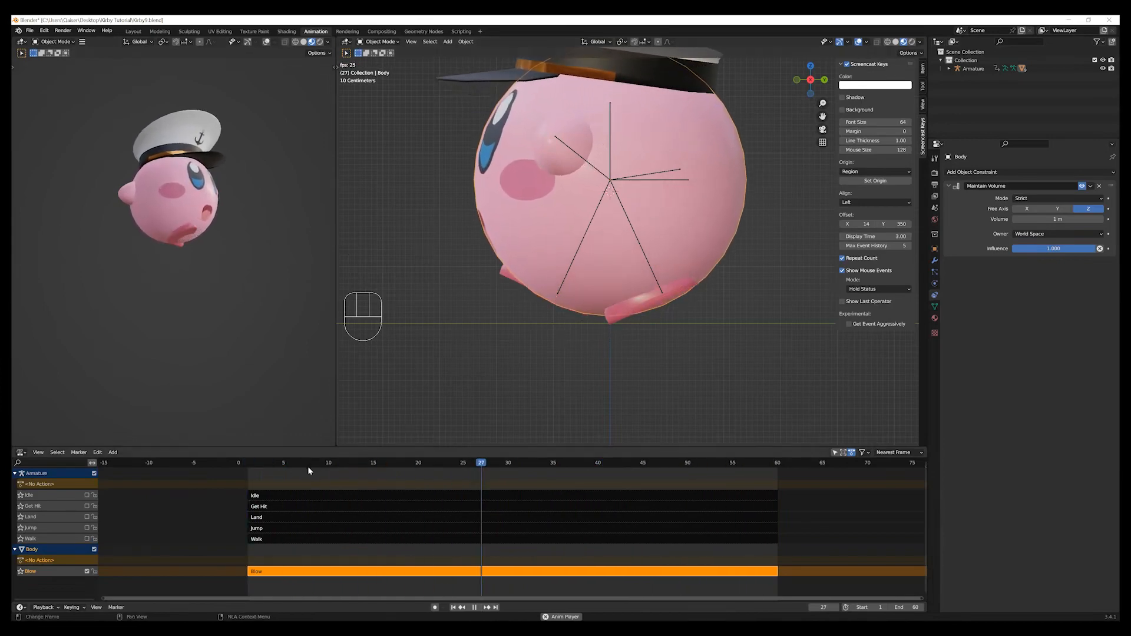
pyautogui.click(87, 539)
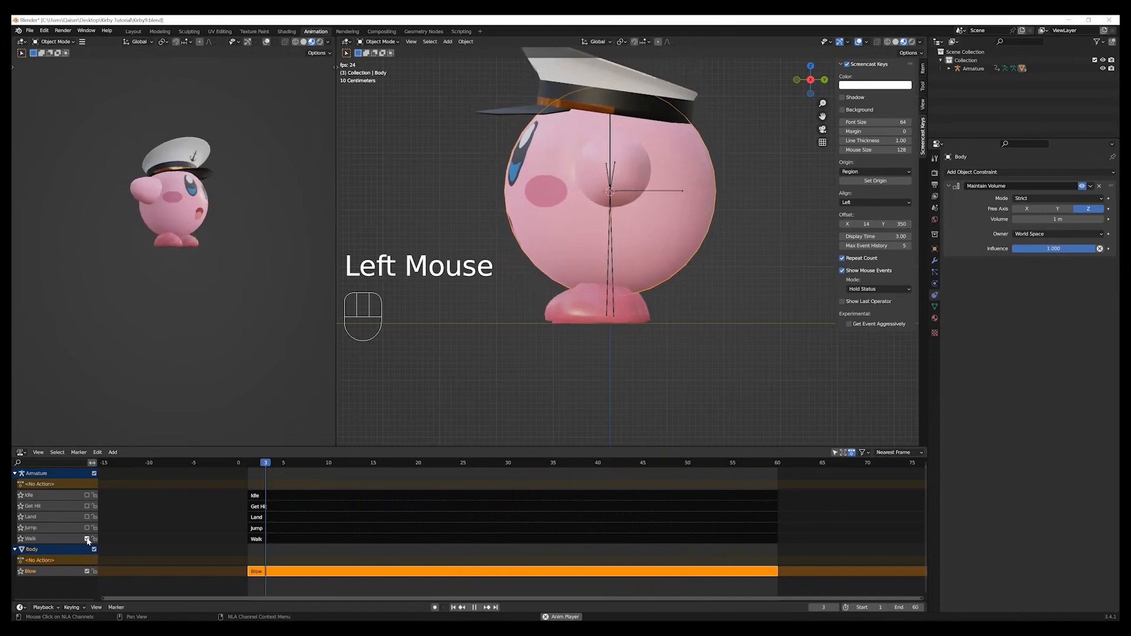
pyautogui.click(87, 540)
pyautogui.click(87, 540)
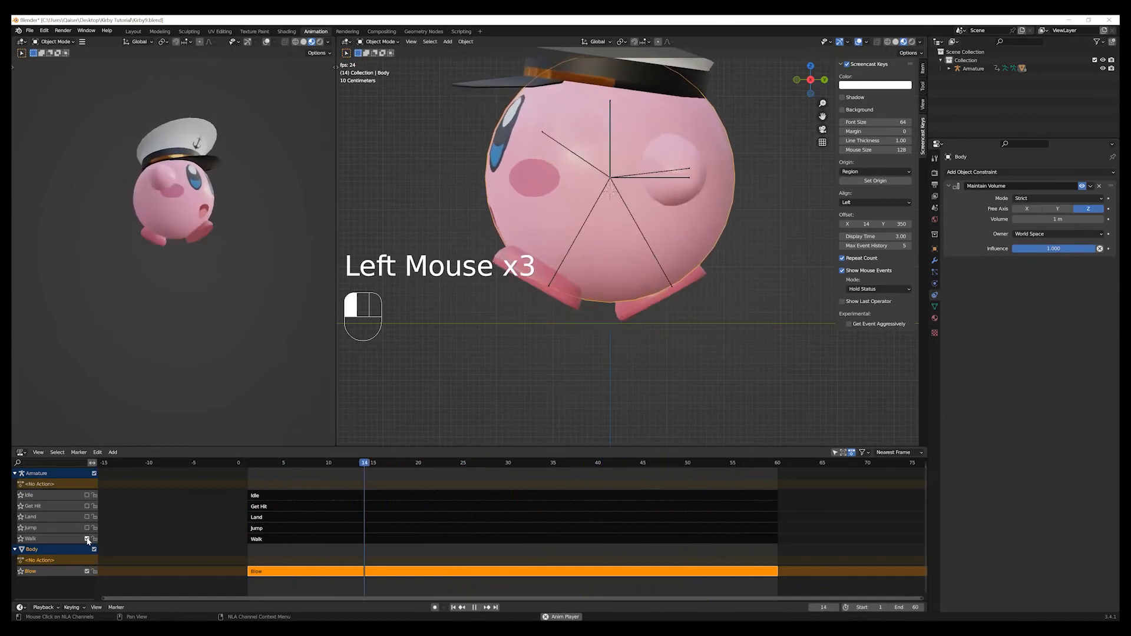
pyautogui.click(474, 607)
pyautogui.click(454, 607)
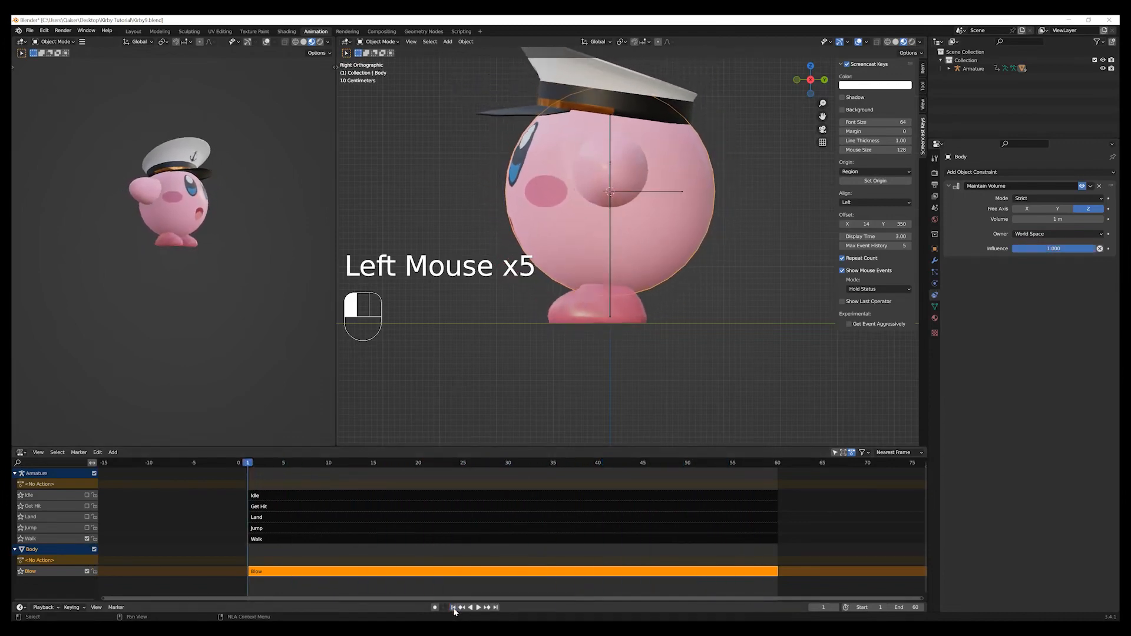
# Disable the Walk track, play back the remaining Blow track, and return to frame 1.
pyautogui.click(87, 539)
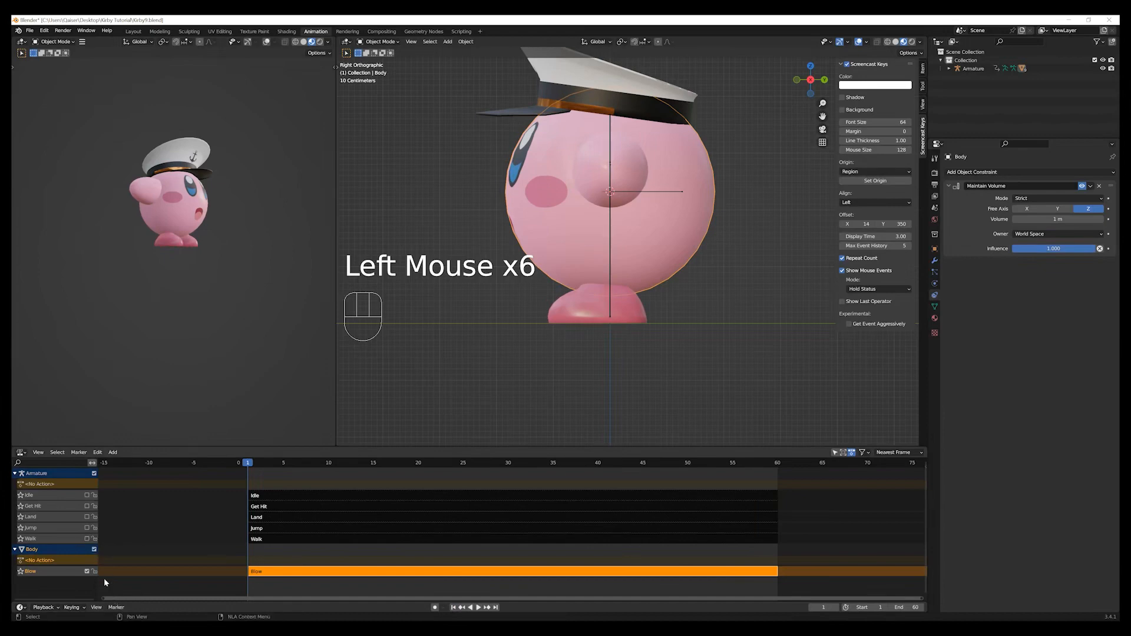
pyautogui.click(478, 608)
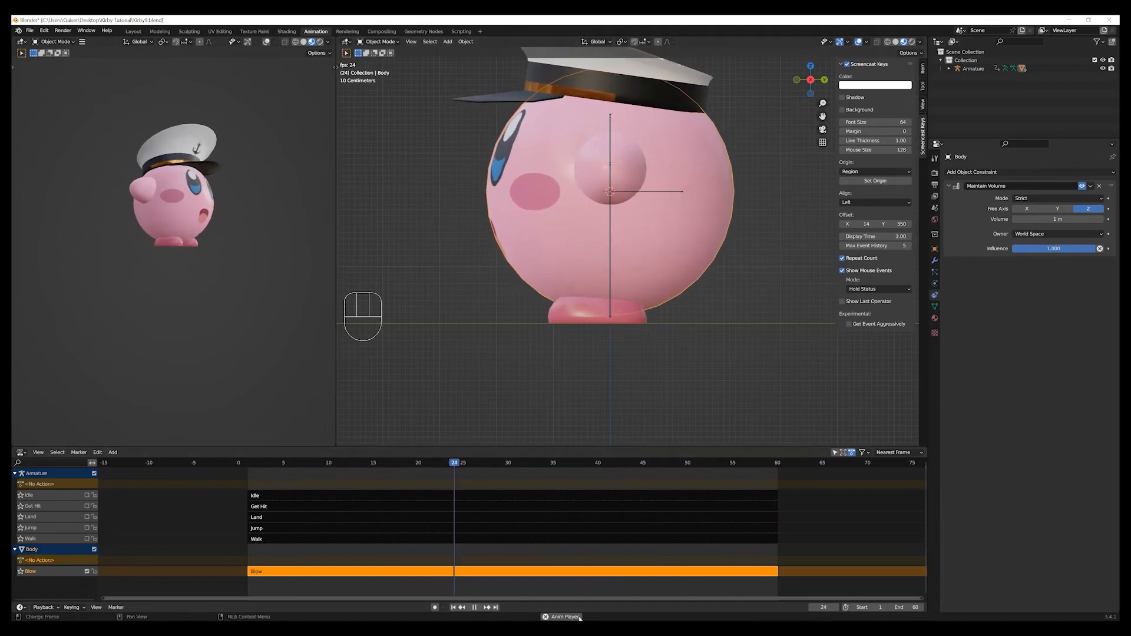
pyautogui.click(474, 607)
pyautogui.click(453, 608)
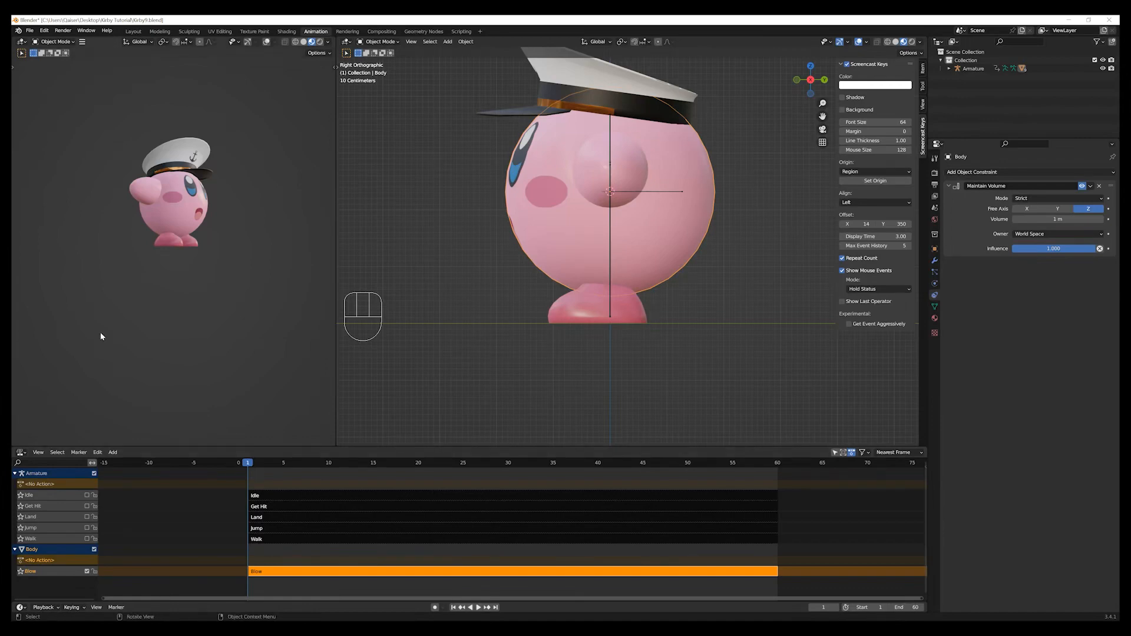
# Save the Blender file.
pyautogui.click(29, 30)
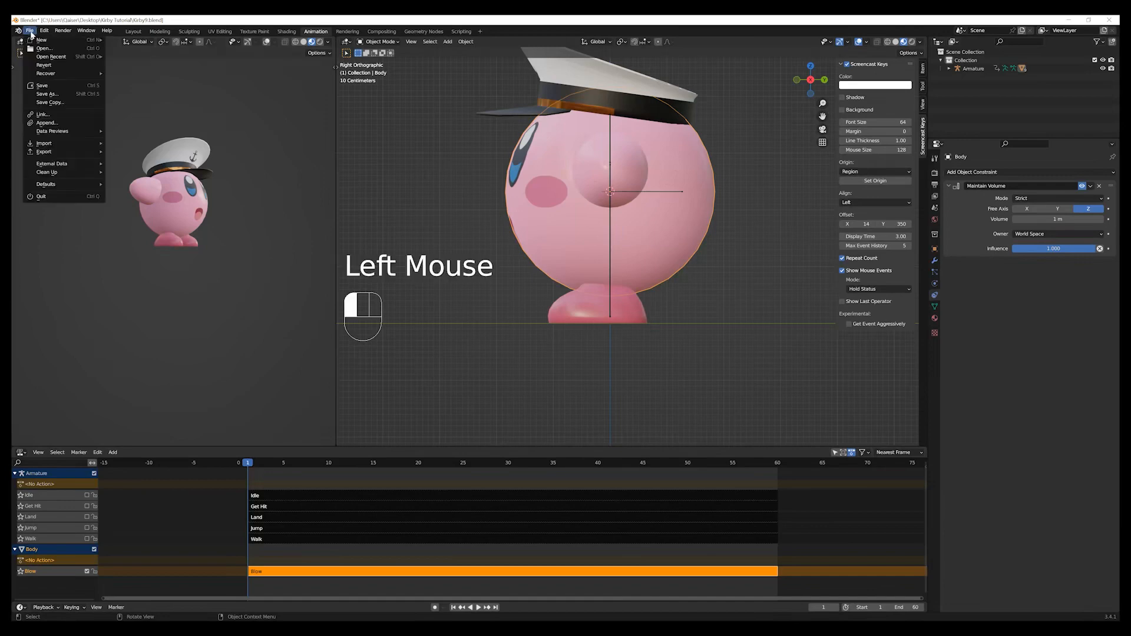
pyautogui.click(58, 89)
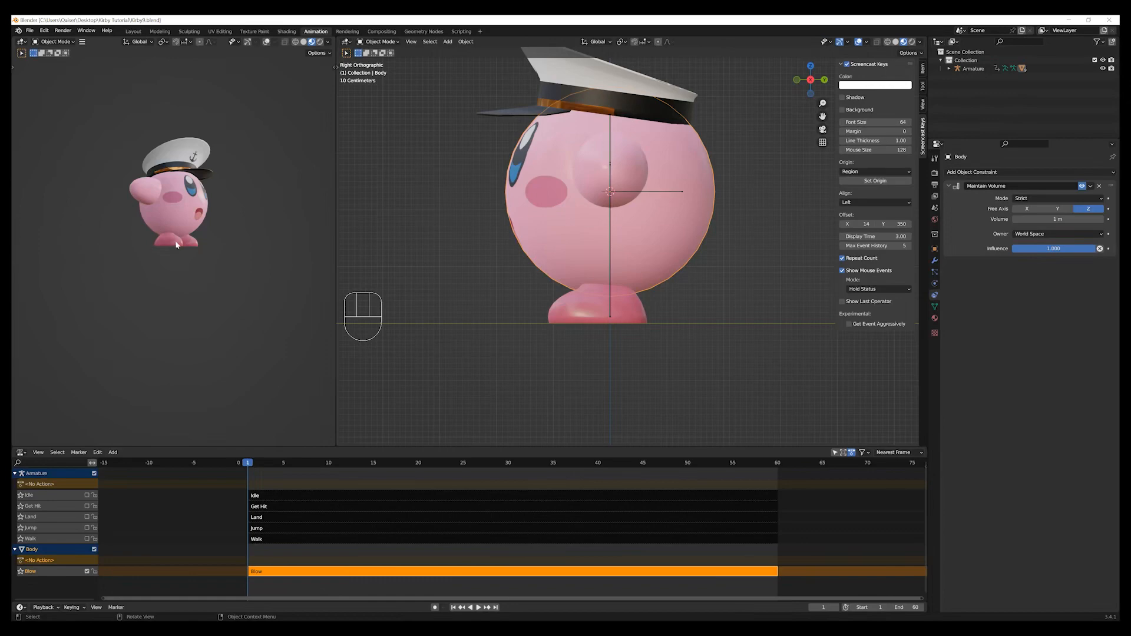
# Toggle the Armature channel off and on so that its Idle, Get Hit, Land, Jump and Walk tracks are all enabled.
pyautogui.moveTo(118, 302); pyautogui.dragTo(104, 326, button='middle')
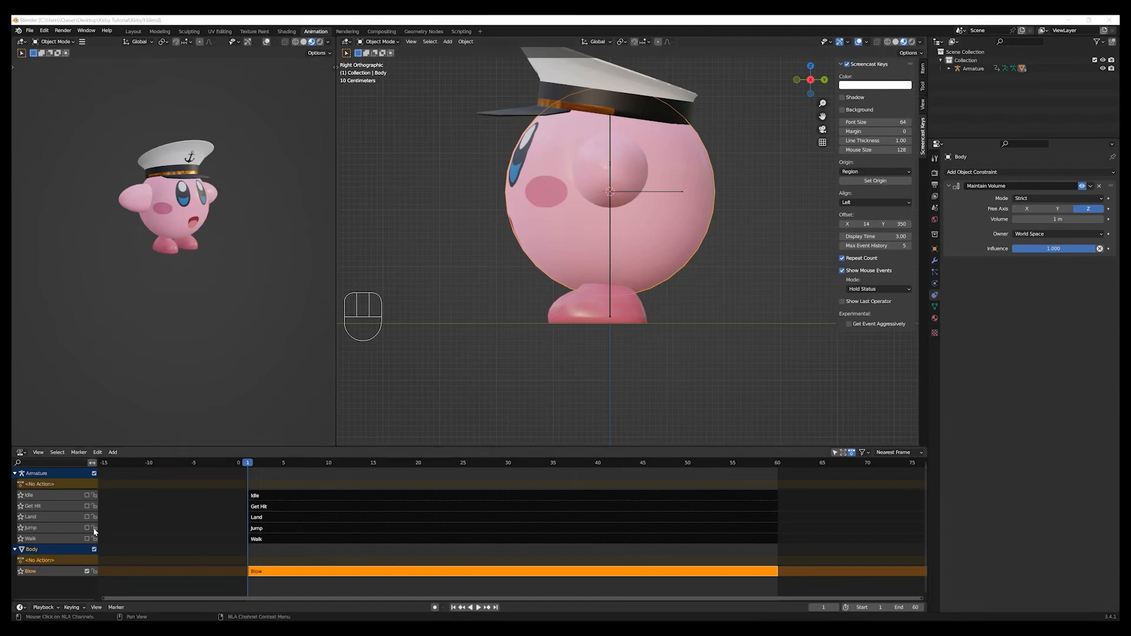
pyautogui.click(94, 473)
pyautogui.click(95, 474)
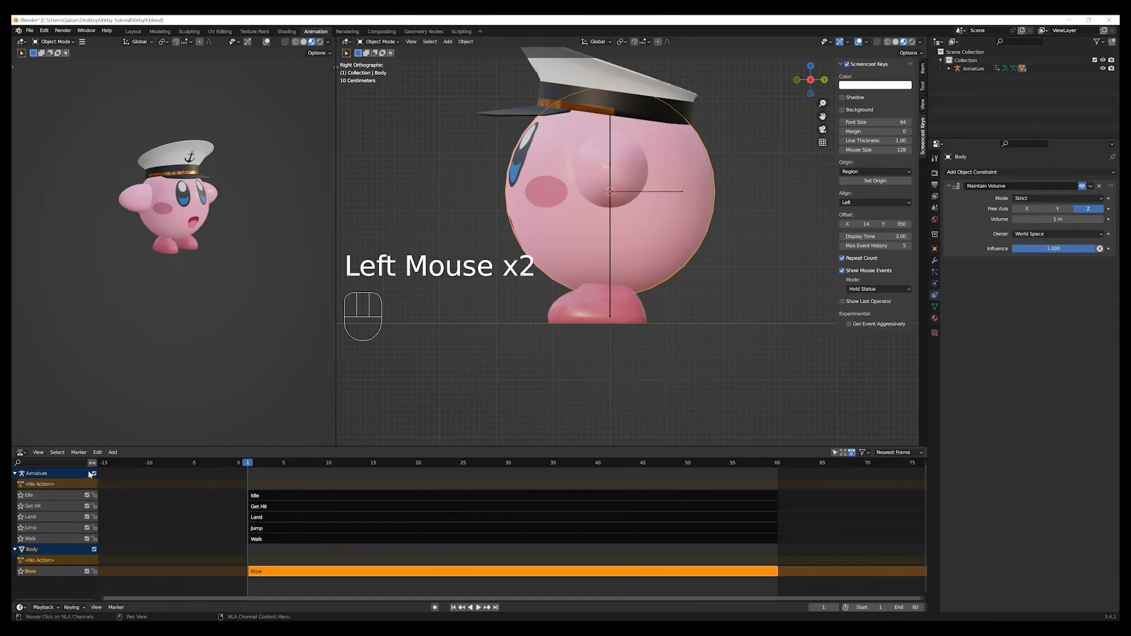
pyautogui.click(94, 475)
pyautogui.click(94, 474)
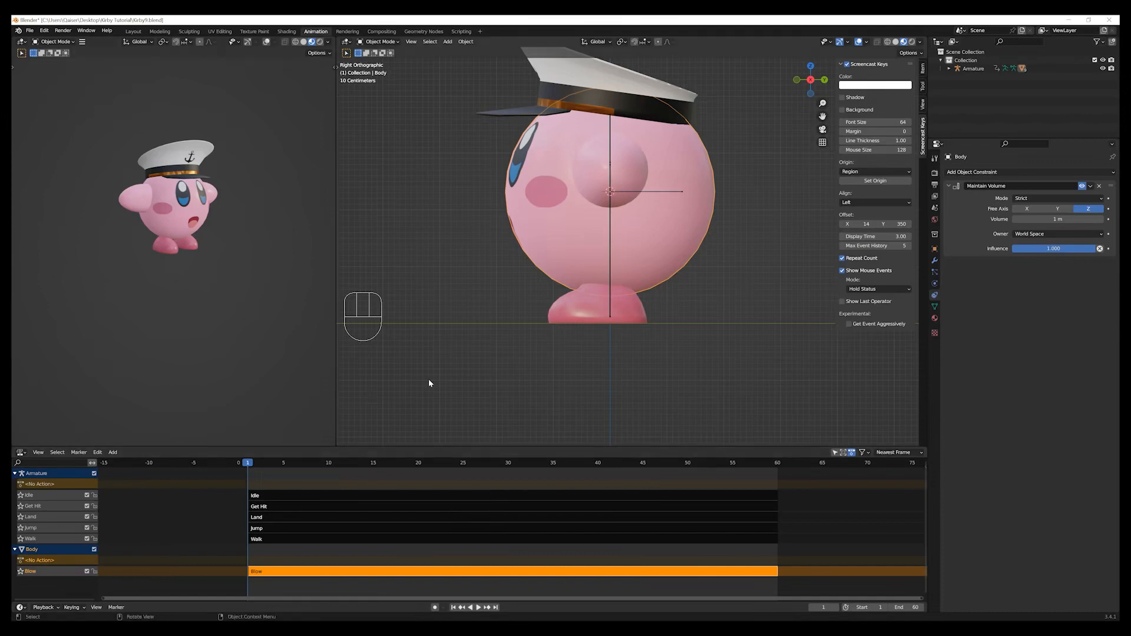
# Select all objects of the Kirby character and look at the model from the front side.
pyautogui.moveTo(446, 365); pyautogui.dragTo(474, 391, button='middle')
pyautogui.scroll(-2, 500, 377)
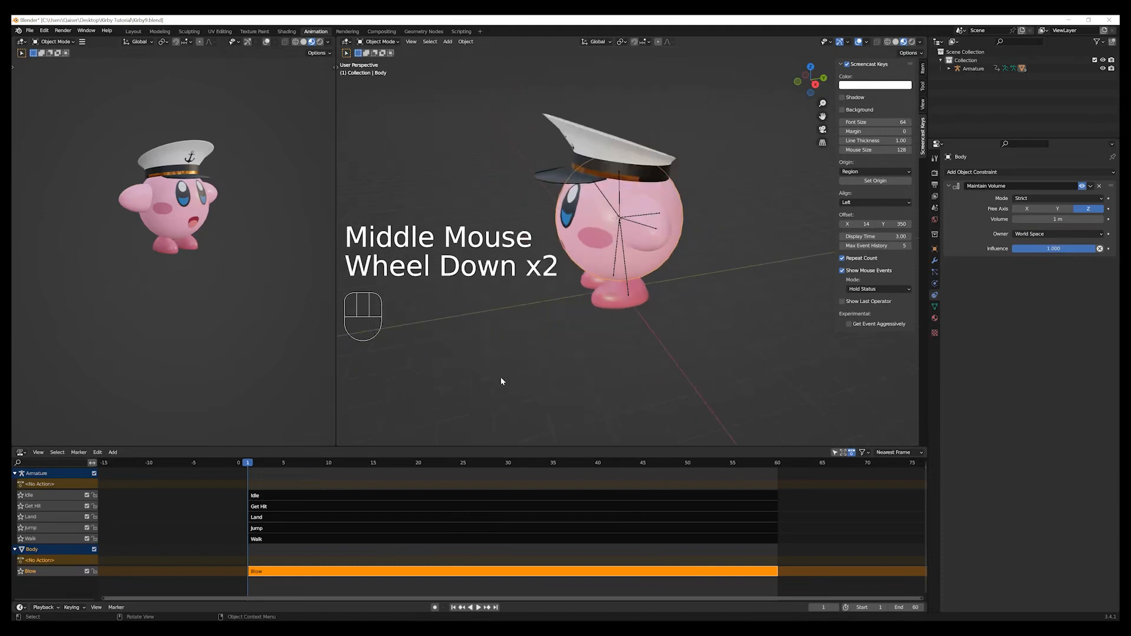
pyautogui.scroll(1, 515, 368)
pyautogui.moveTo(524, 363); pyautogui.dragTo(559, 349, button='middle')
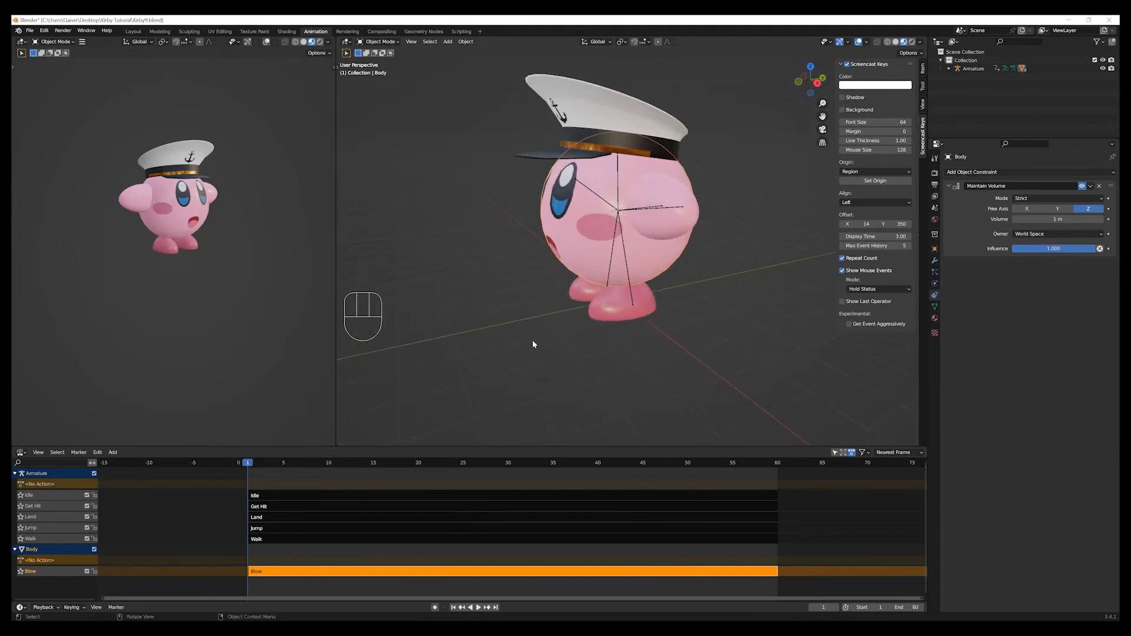
pyautogui.press('a')
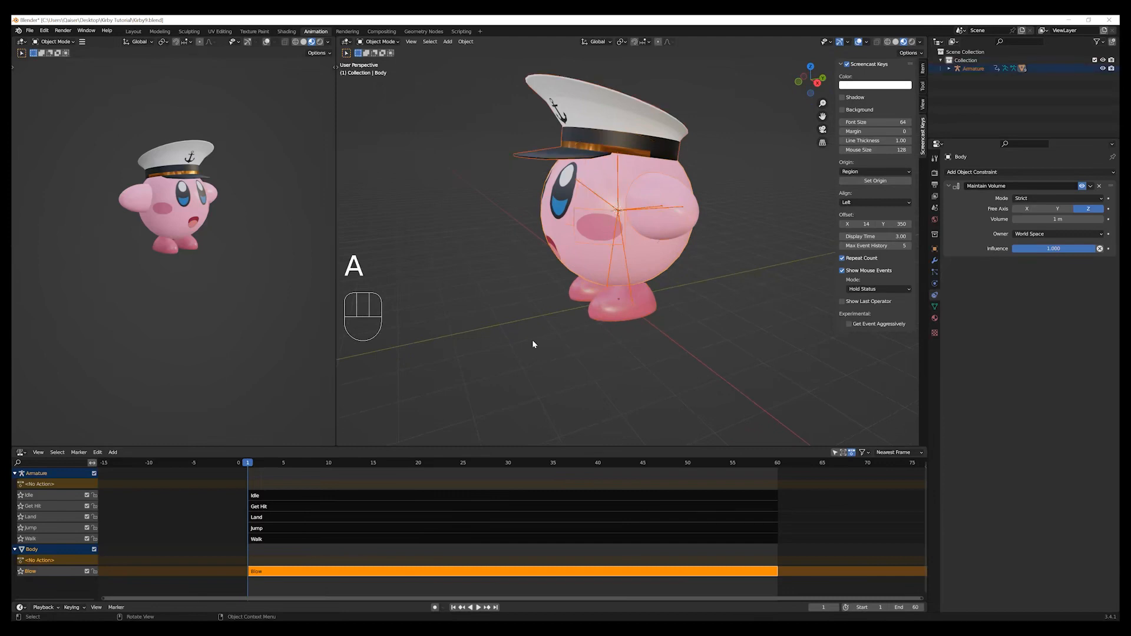
pyautogui.scroll(-2, 769, 256)
pyautogui.moveTo(768, 256)
pyautogui.mouseDown(button='middle')
pyautogui.moveTo(701, 257)
pyautogui.moveTo(774, 260)
pyautogui.mouseUp(button='middle')
pyautogui.scroll(4, 762, 259)
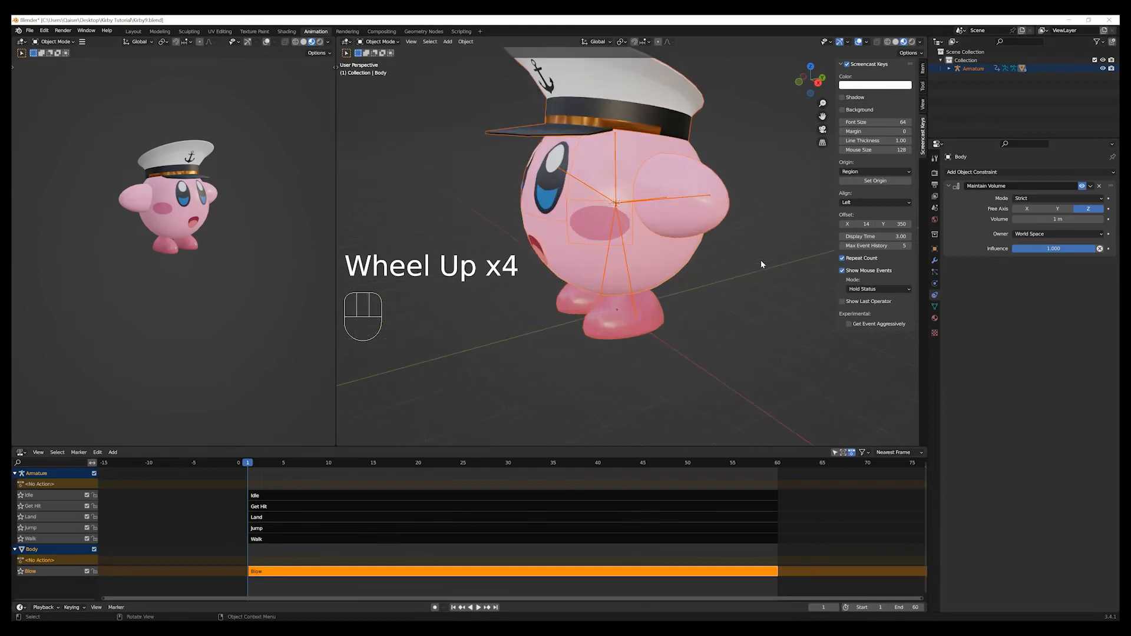
pyautogui.scroll(-4, 761, 260)
pyautogui.scroll(-2, 761, 259)
pyautogui.moveTo(763, 263); pyautogui.dragTo(789, 258, button='middle')
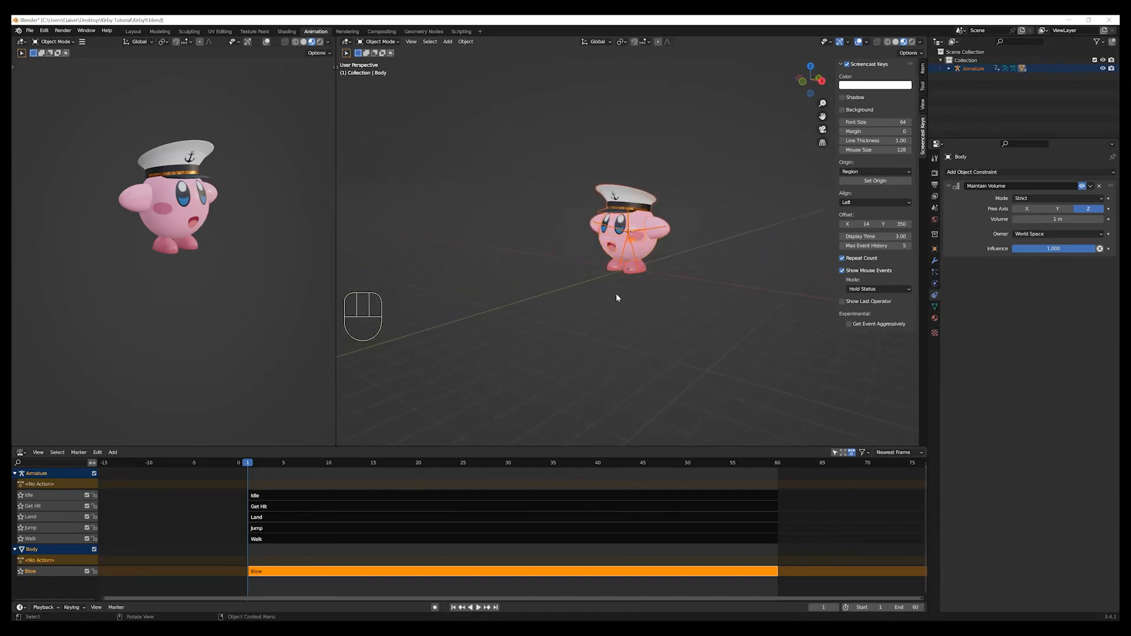
pyautogui.scroll(5, 717, 300)
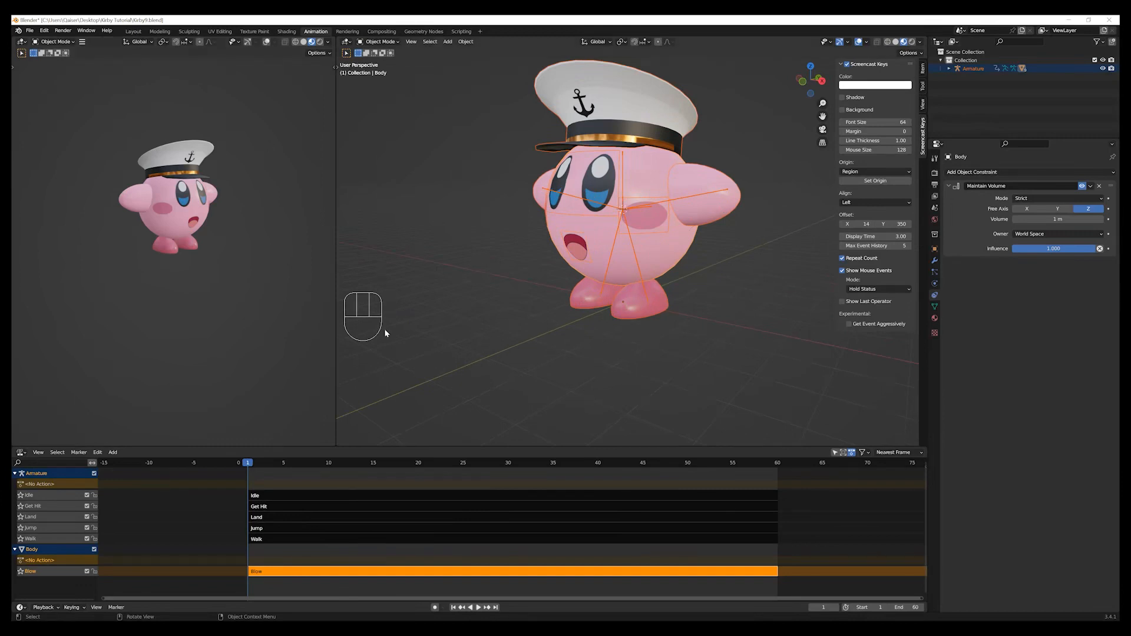
# Start an FBX export and move the export window so its options are easy to reach.
pyautogui.click(30, 31)
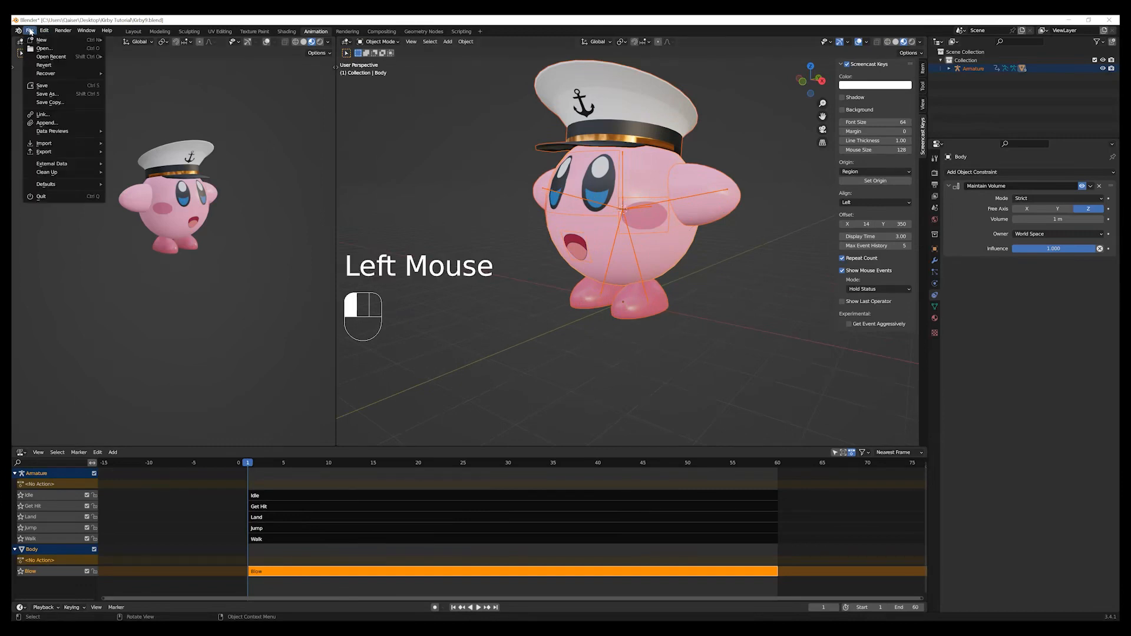
pyautogui.moveTo(54, 152)
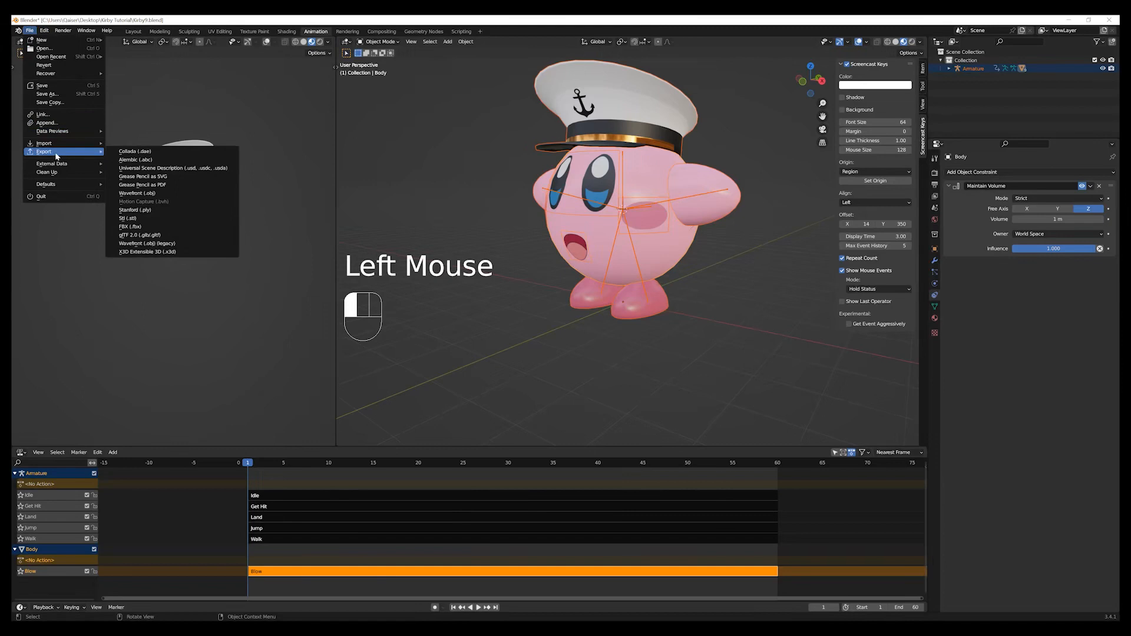
pyautogui.click(153, 229)
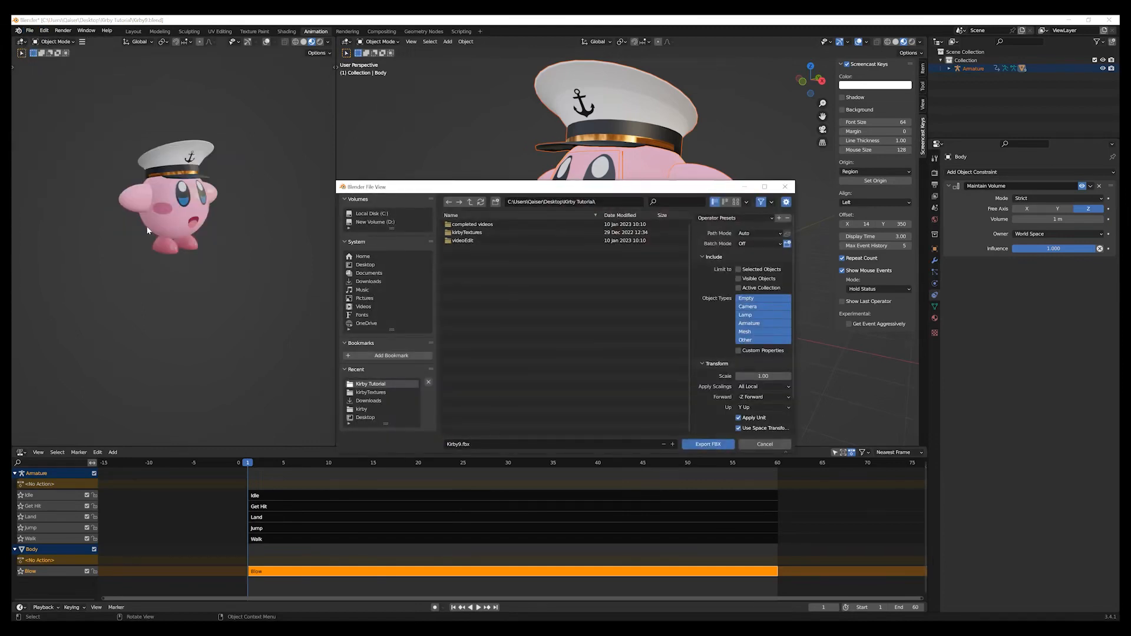
pyautogui.moveTo(651, 192); pyautogui.dragTo(557, 158)
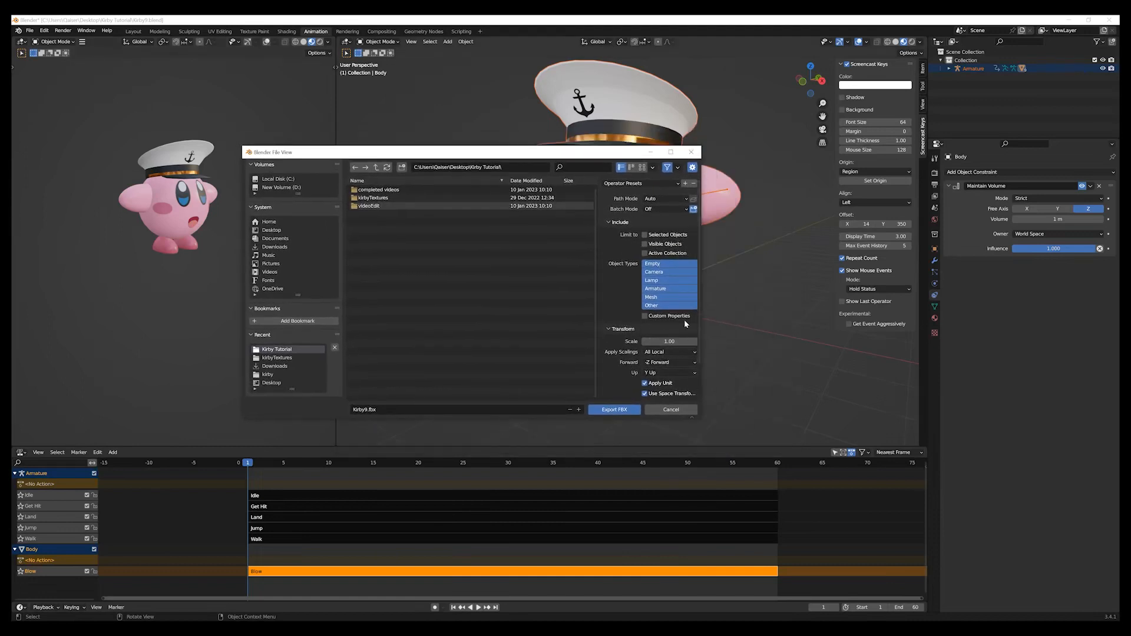
# Limit the FBX export to Selected Objects and to the Armature and Mesh object types.
pyautogui.click(664, 298)
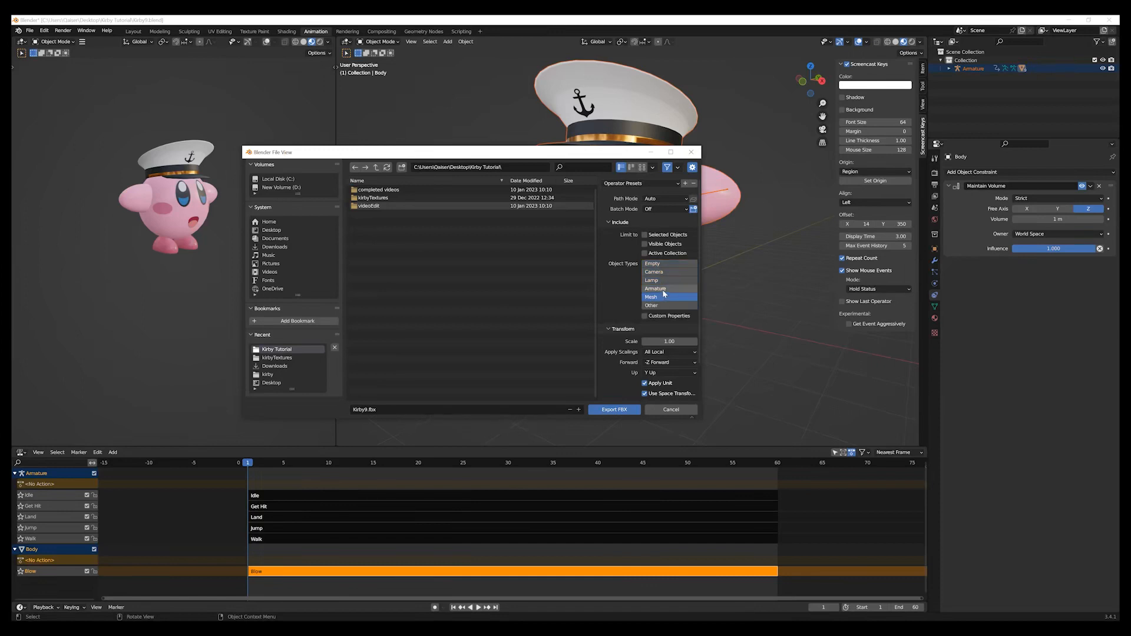
pyautogui.click(664, 290)
pyautogui.keyDown('shift'); pyautogui.click(663, 299); pyautogui.keyUp('shift')
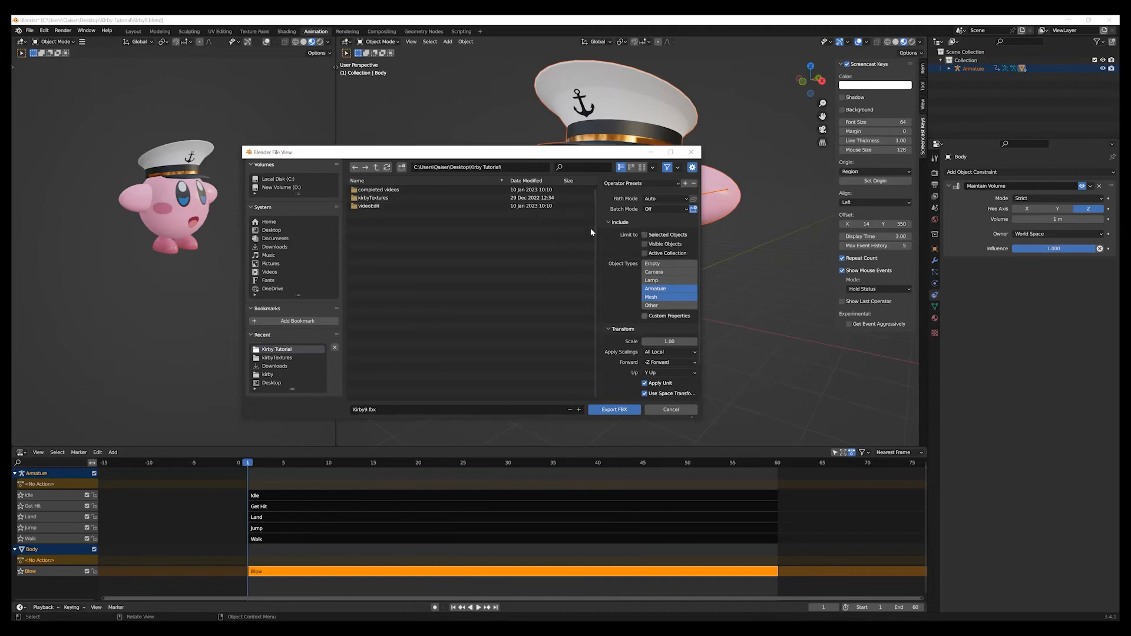
pyautogui.click(644, 235)
pyautogui.scroll(-3, 659, 370)
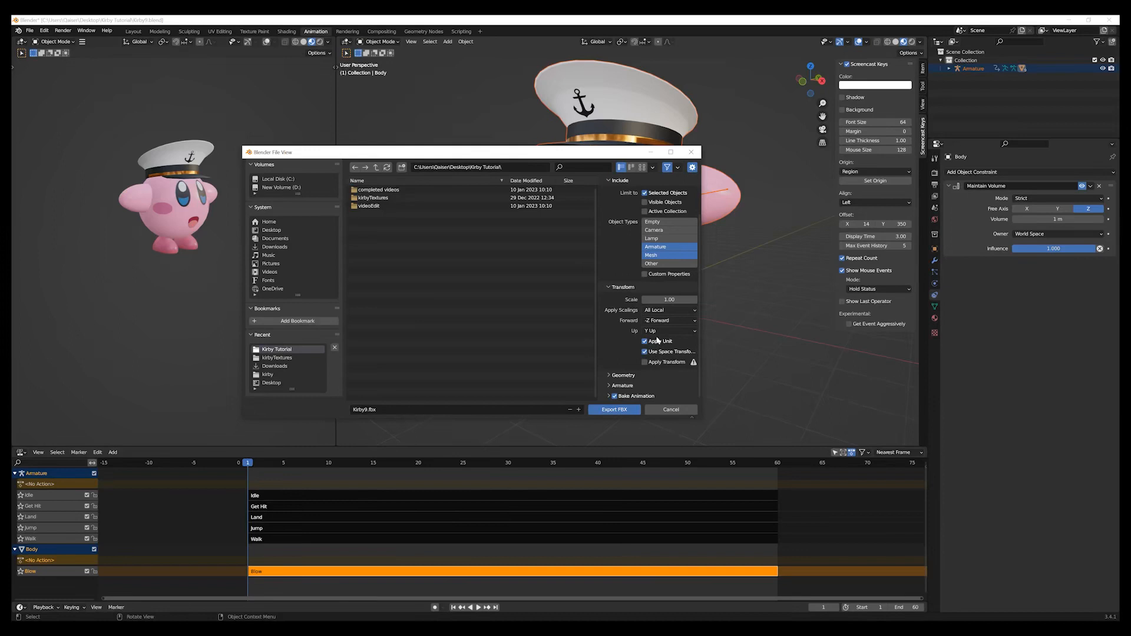
# Review the FBX export's operator presets and its Include and Transform options.
pyautogui.scroll(3, 670, 311)
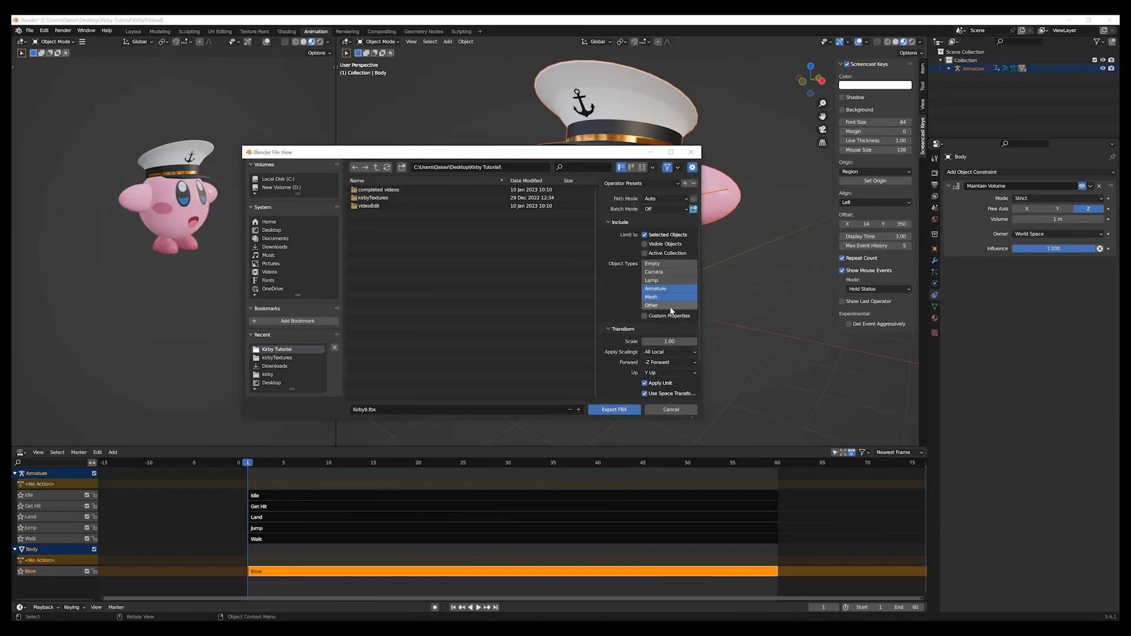
pyautogui.scroll(-3, 625, 330)
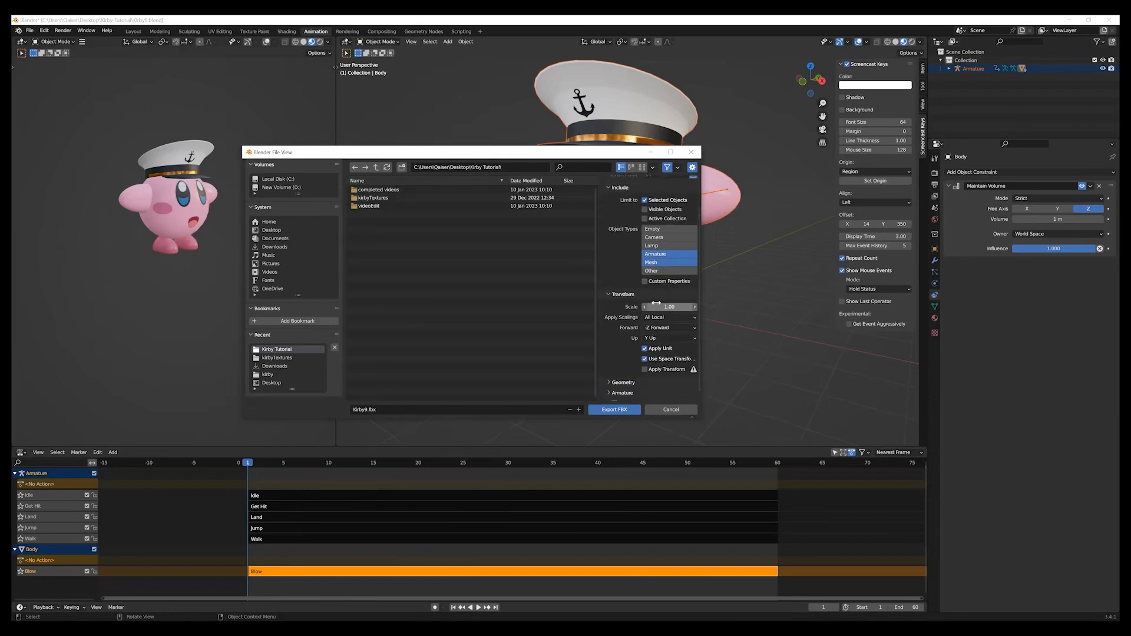
pyautogui.scroll(3, 666, 337)
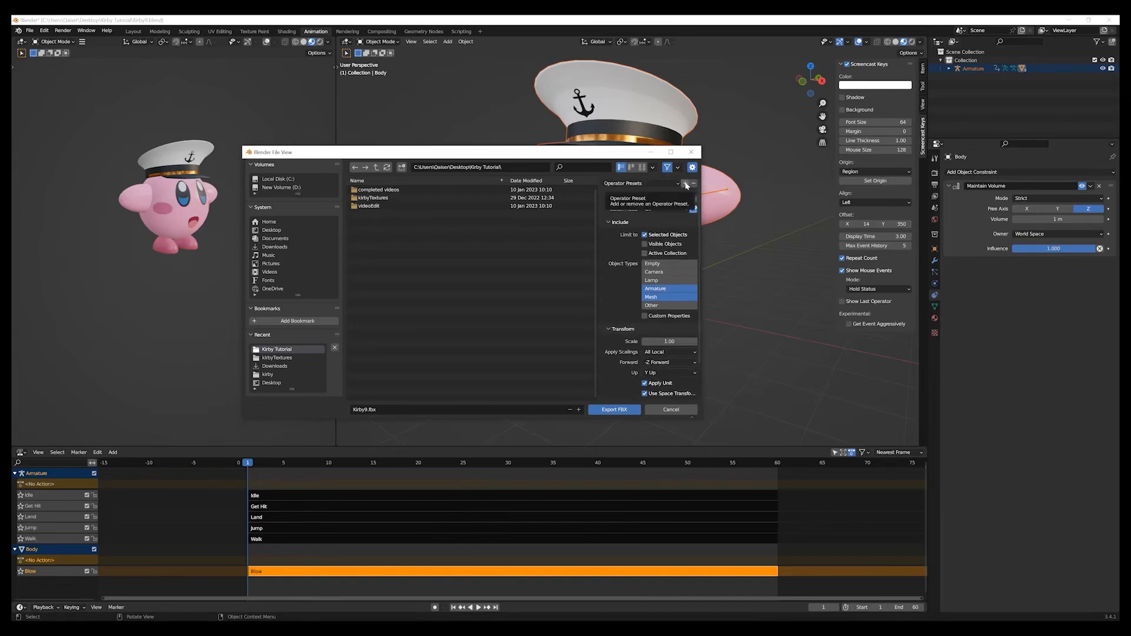
pyautogui.click(677, 184)
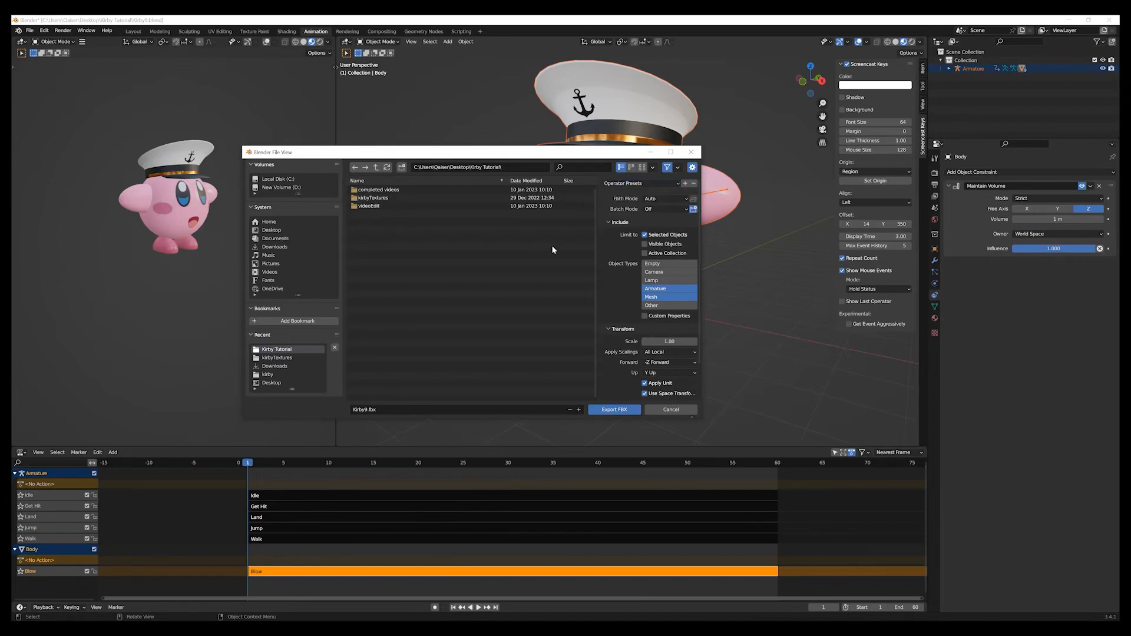
pyautogui.click(642, 184)
pyautogui.scroll(-2, 650, 350)
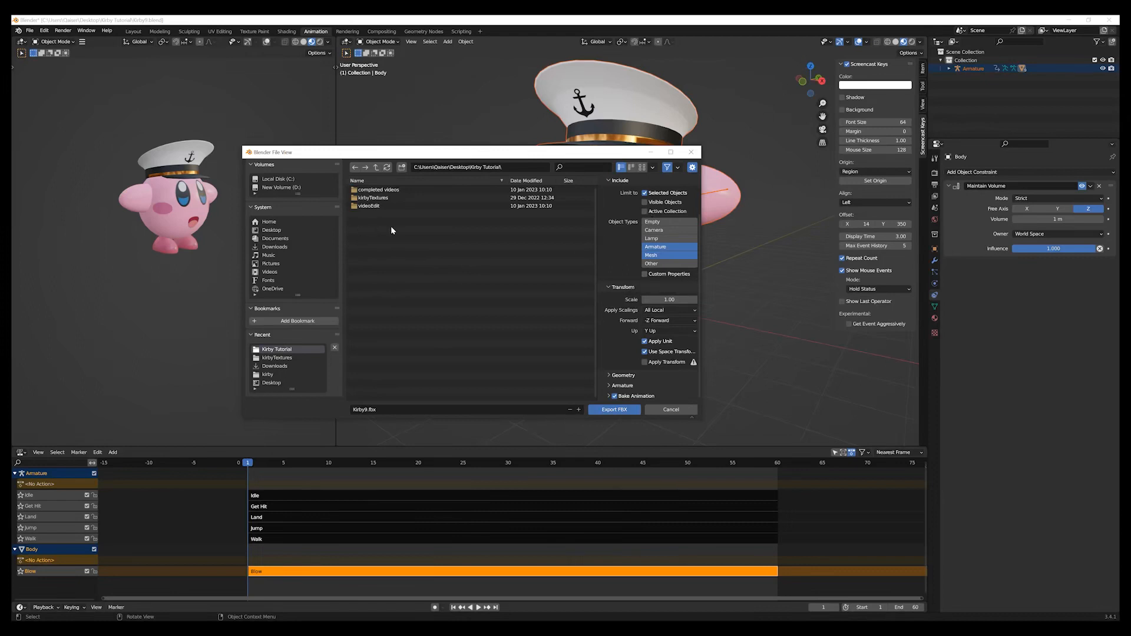
# Name the export file Kirby.fbx and export it to the Kirby Tutorial folder.
pyautogui.click(401, 408)
pyautogui.write('Kirby')
pyautogui.press('Return')
pyautogui.scroll(2, 706, 205)
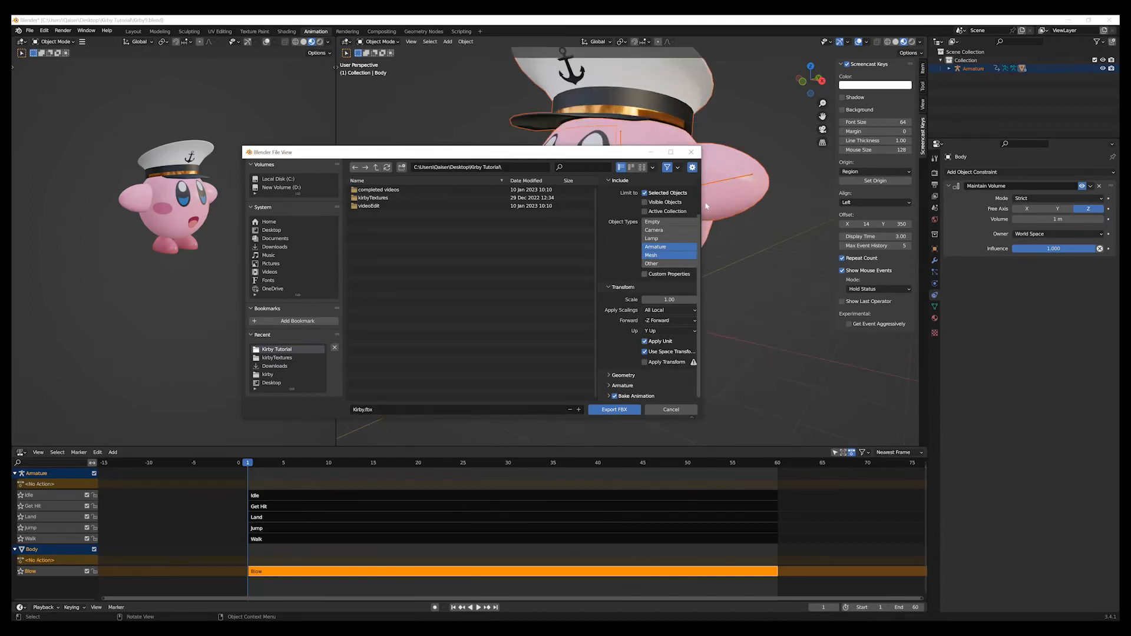
pyautogui.scroll(3, 698, 230)
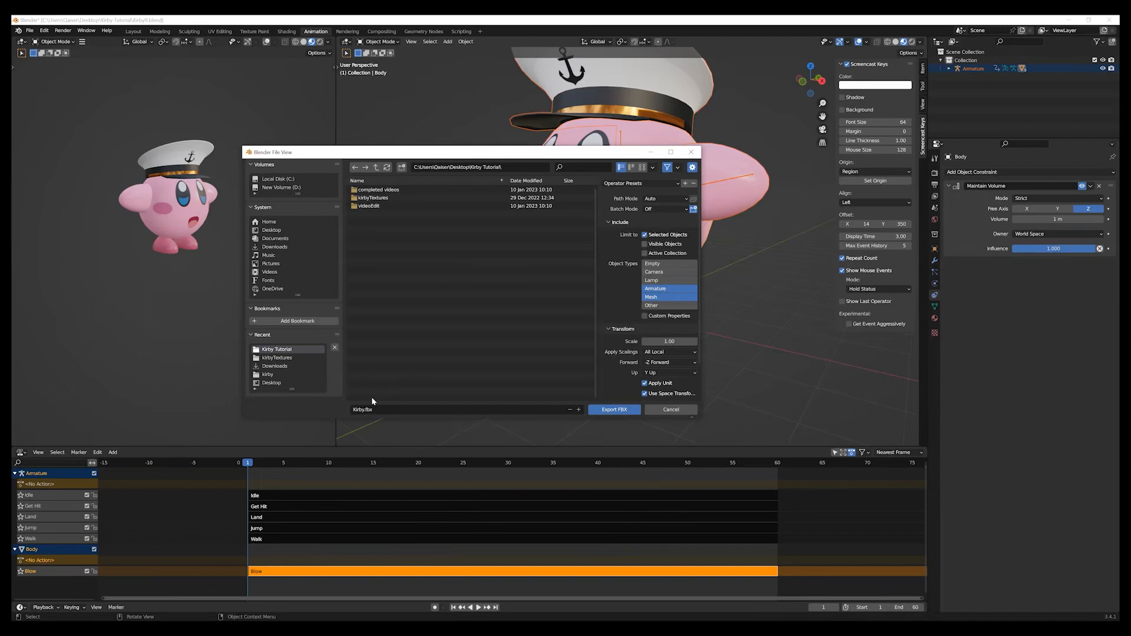
pyautogui.click(614, 410)
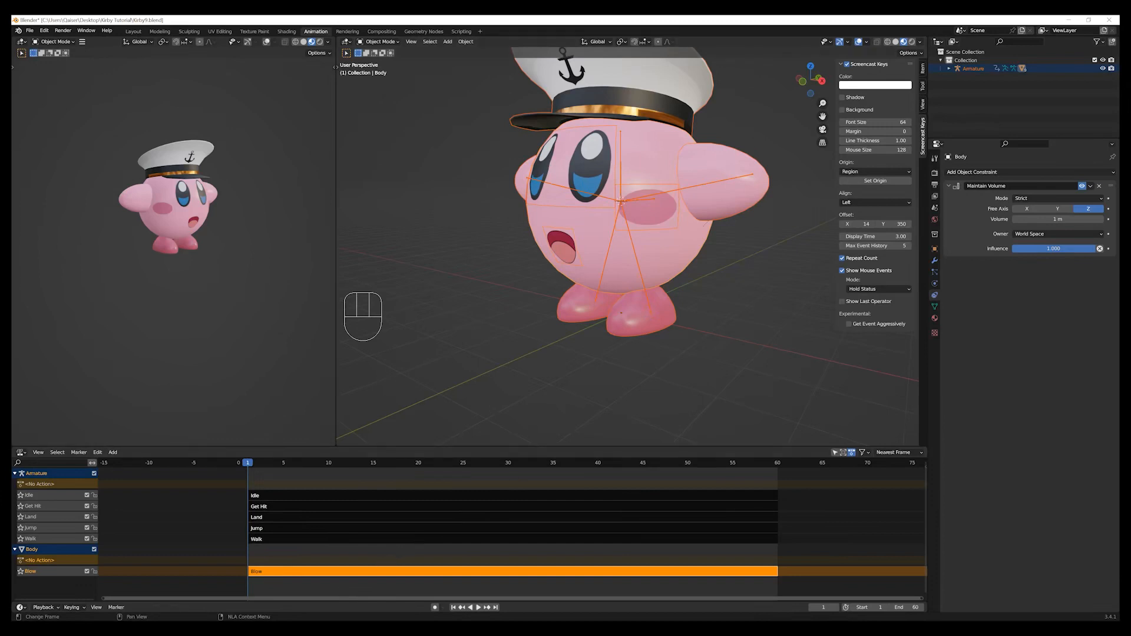
# Switch to the Kirby Tutorial folder in File Explorer and move its window to check for the exported Kirby.fbx.
pyautogui.moveTo(214, 628)
pyautogui.click(283, 628)
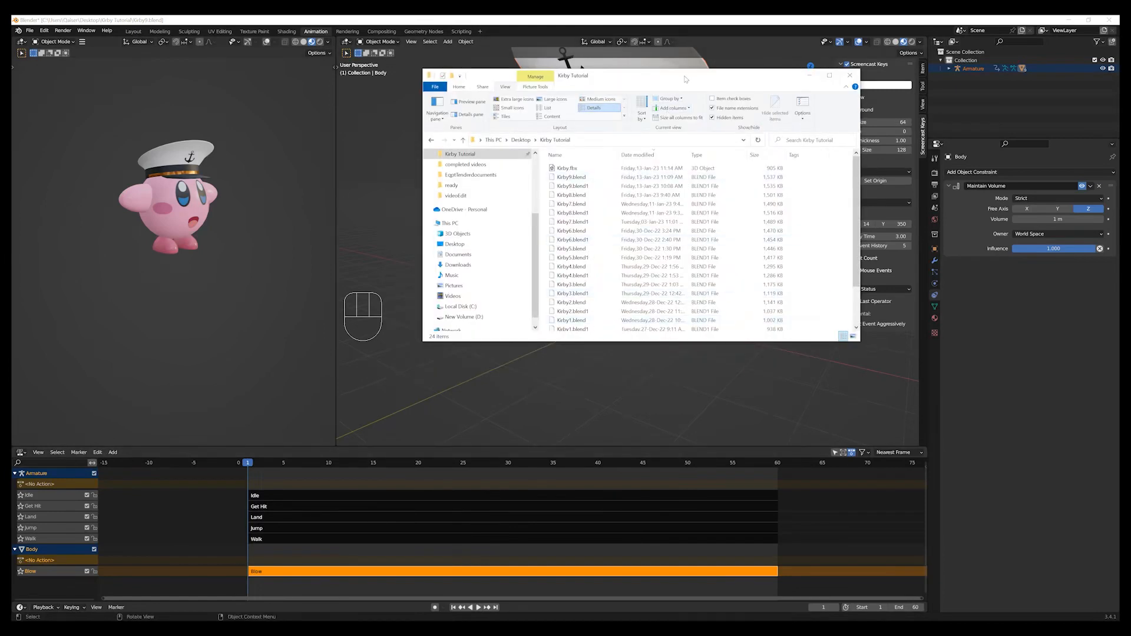
pyautogui.moveTo(683, 81); pyautogui.dragTo(604, 117)
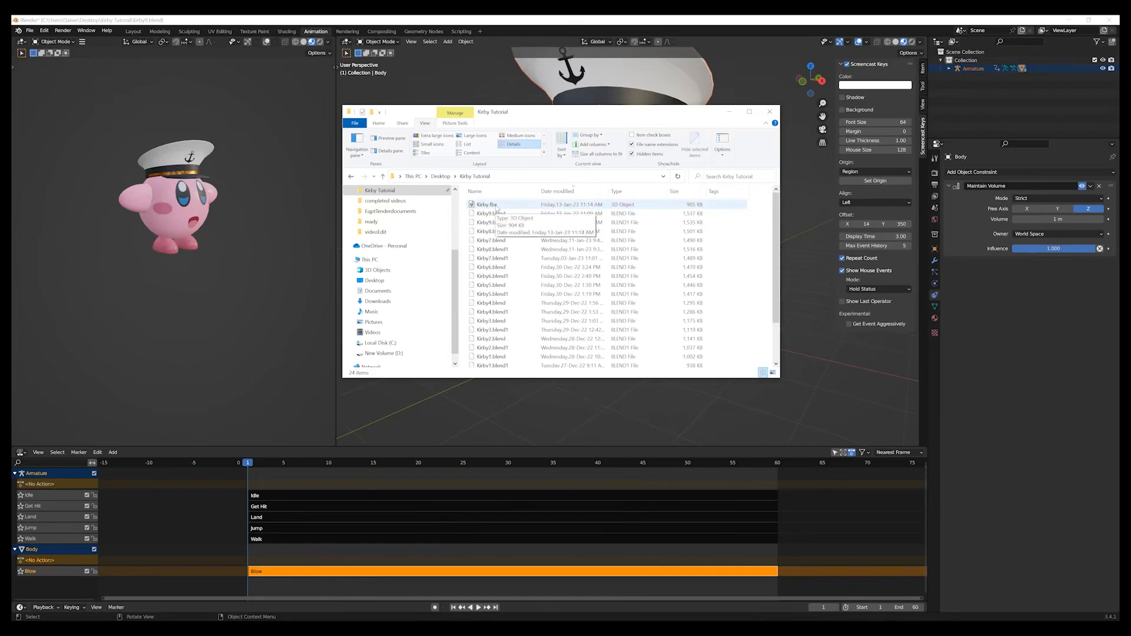
# Try to open Kirby.fbx in 3D Viewer, close the viewer and minimize the folder window to return to Blender.
pyautogui.doubleClick(496, 205)
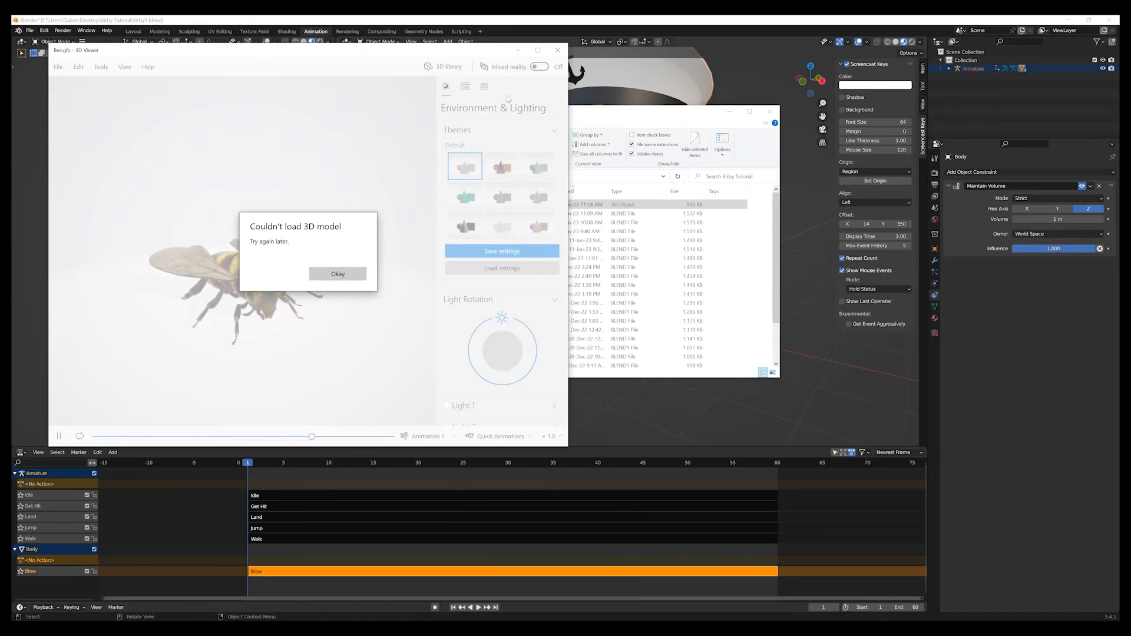
pyautogui.click(557, 51)
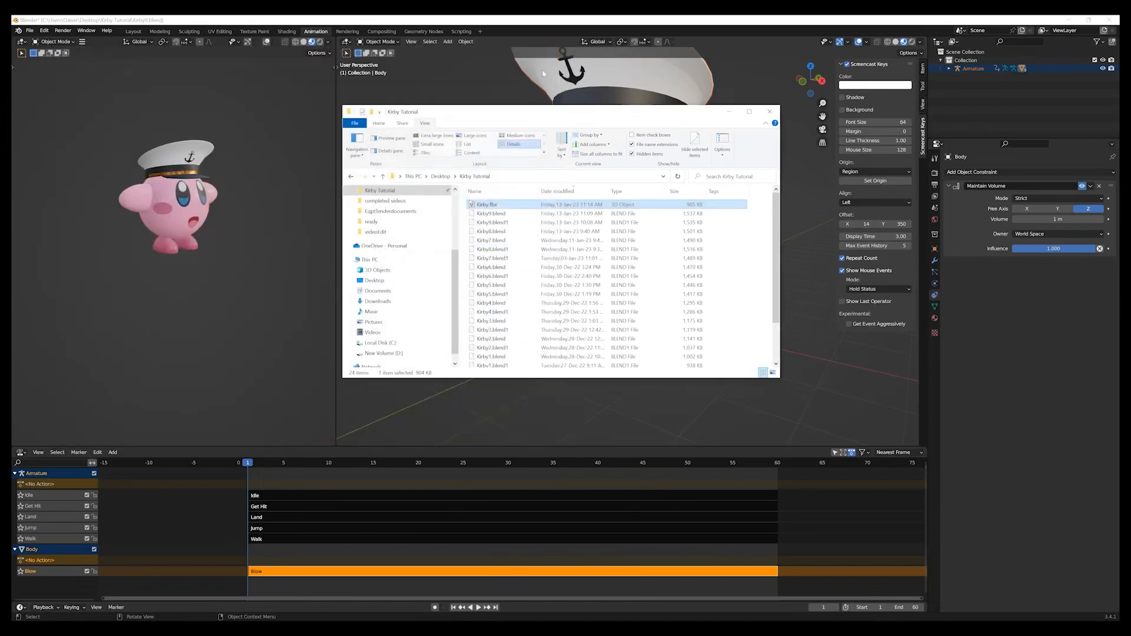
pyautogui.click(730, 112)
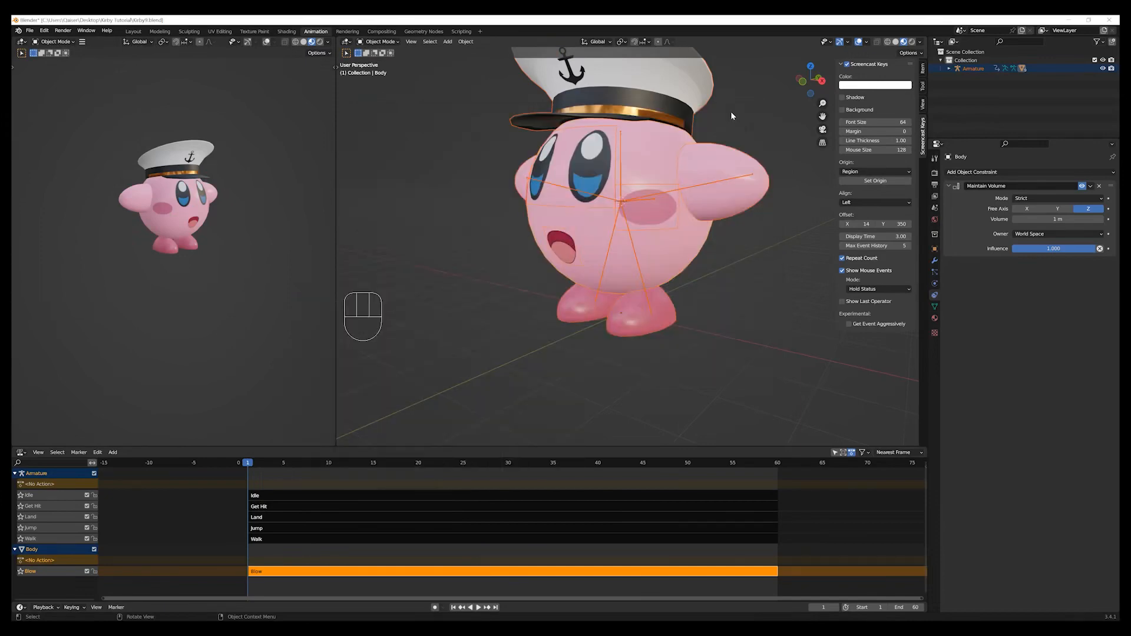